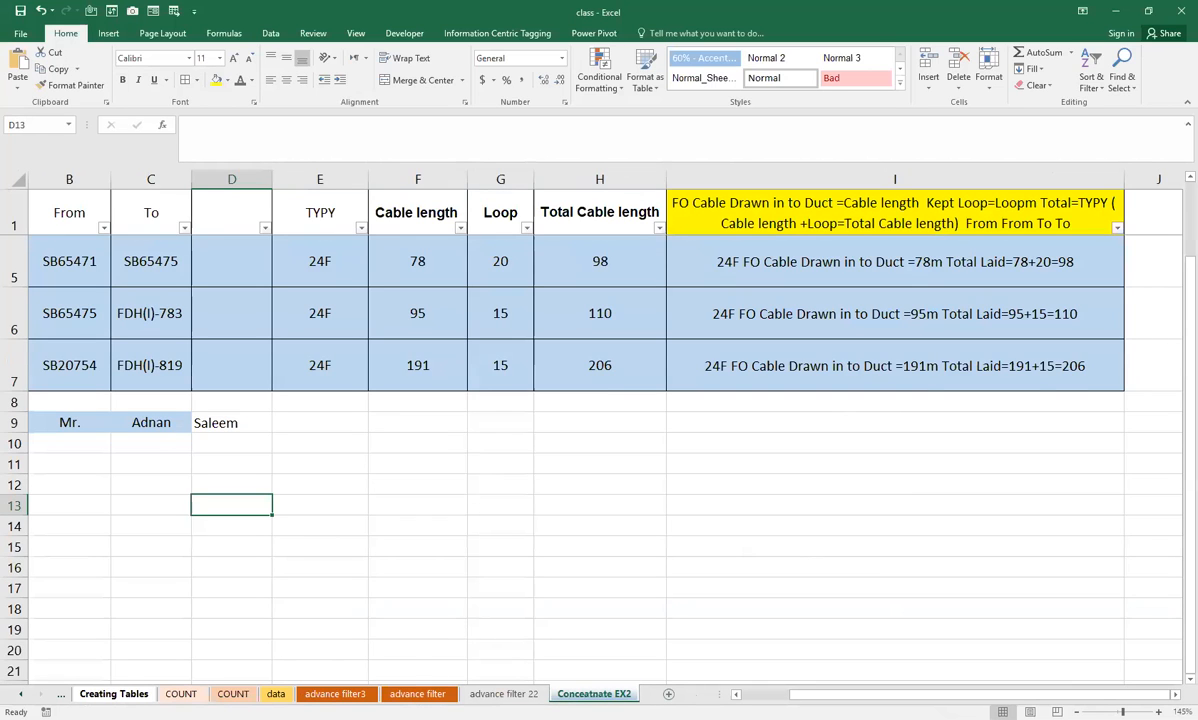
Bring up the "advance filter" sheet and examine the full source data table from the header row to the last record.
left_click(336, 695)
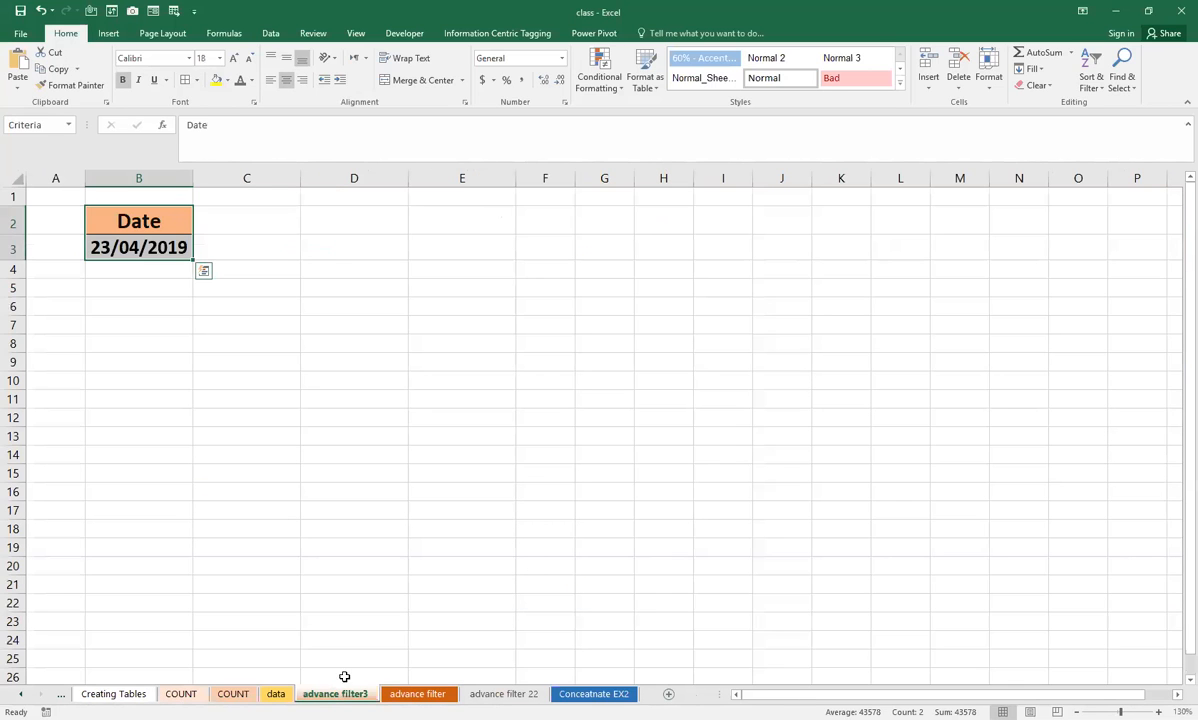
left_click(400, 695)
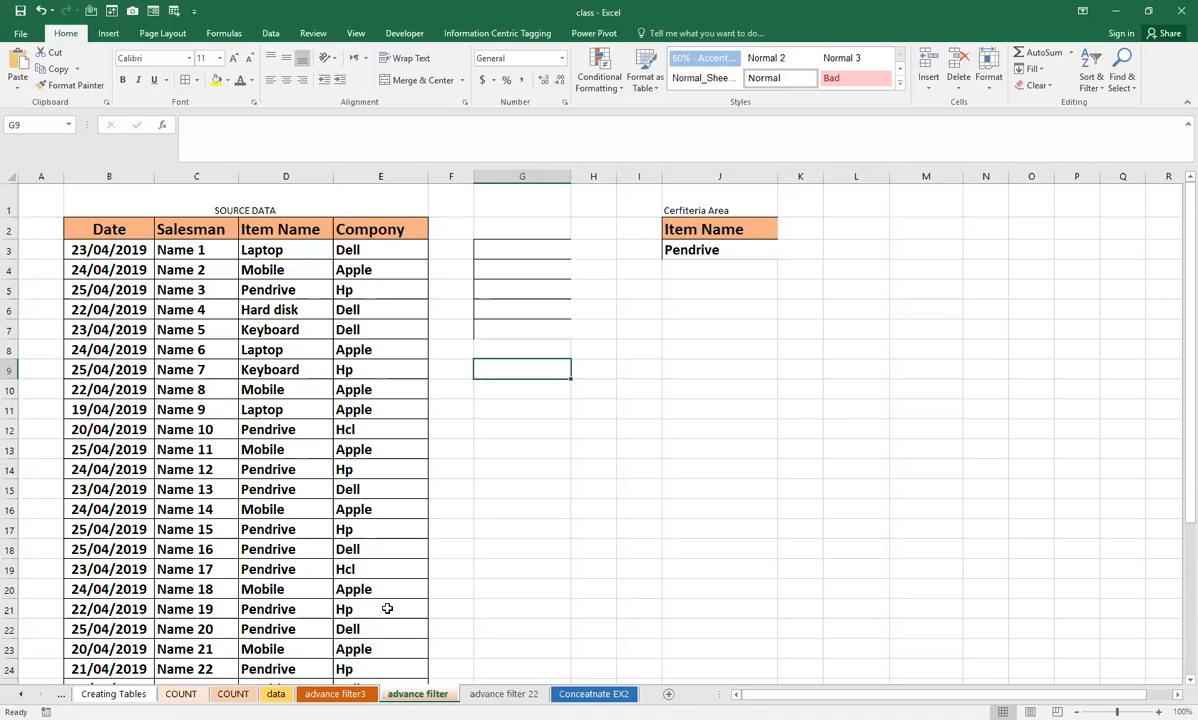
left_click_drag(119, 231, 370, 659)
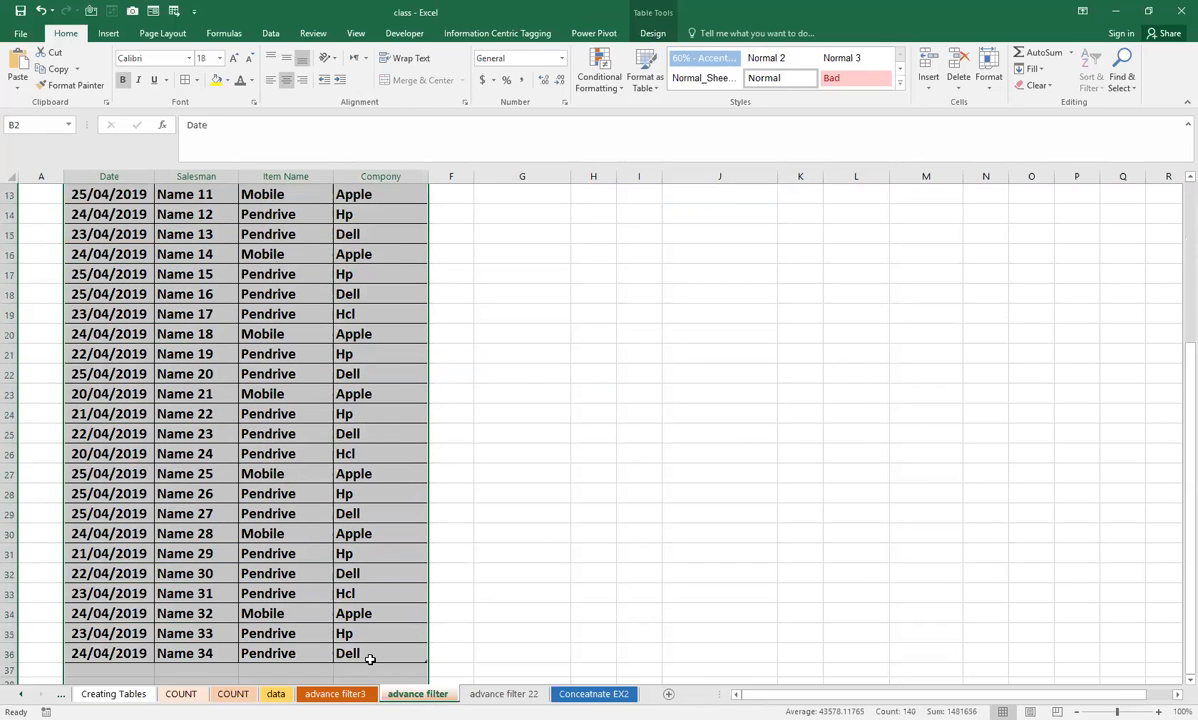
scroll(370, 655, "up", 4)
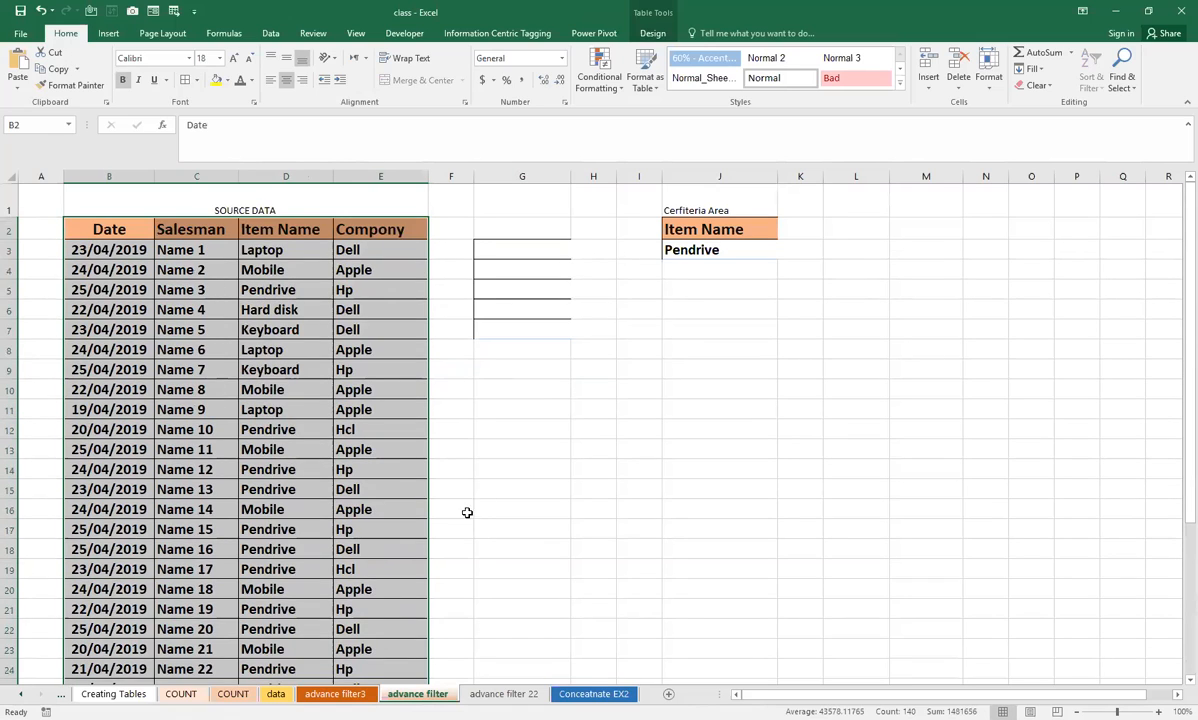
left_click(565, 435)
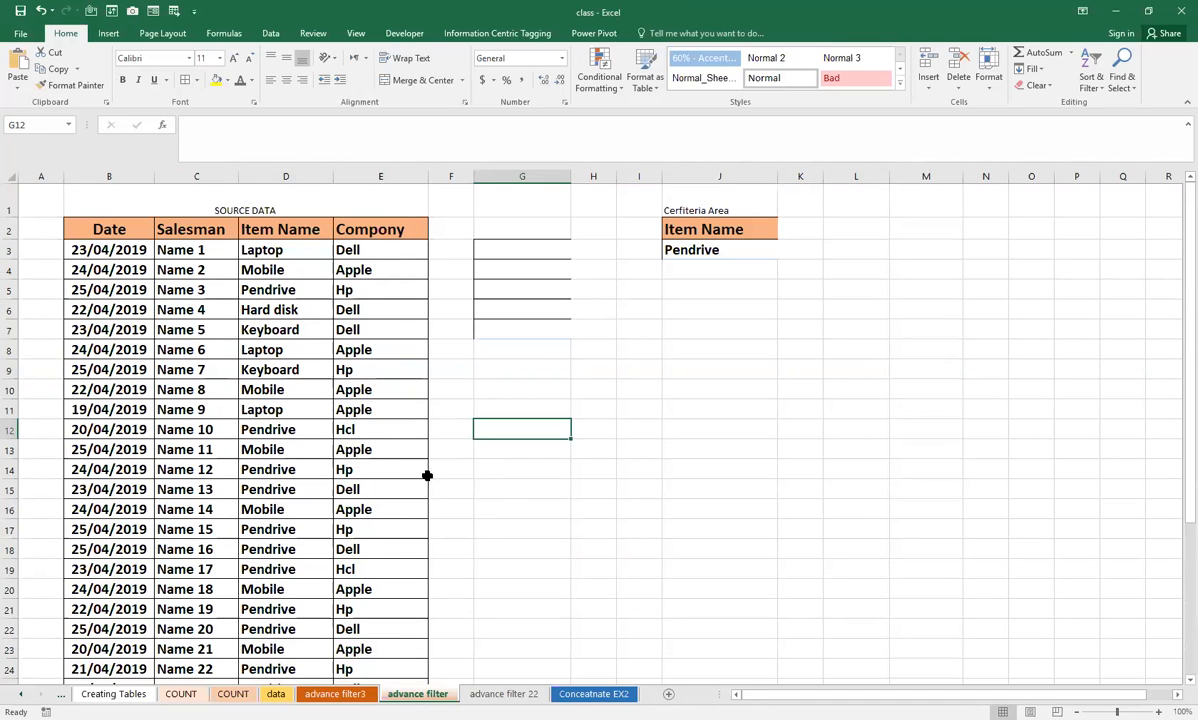
Look through the advance filter3, advance filter 22 and data sheets, returning to the "advance filter" sheet.
left_click(343, 693)
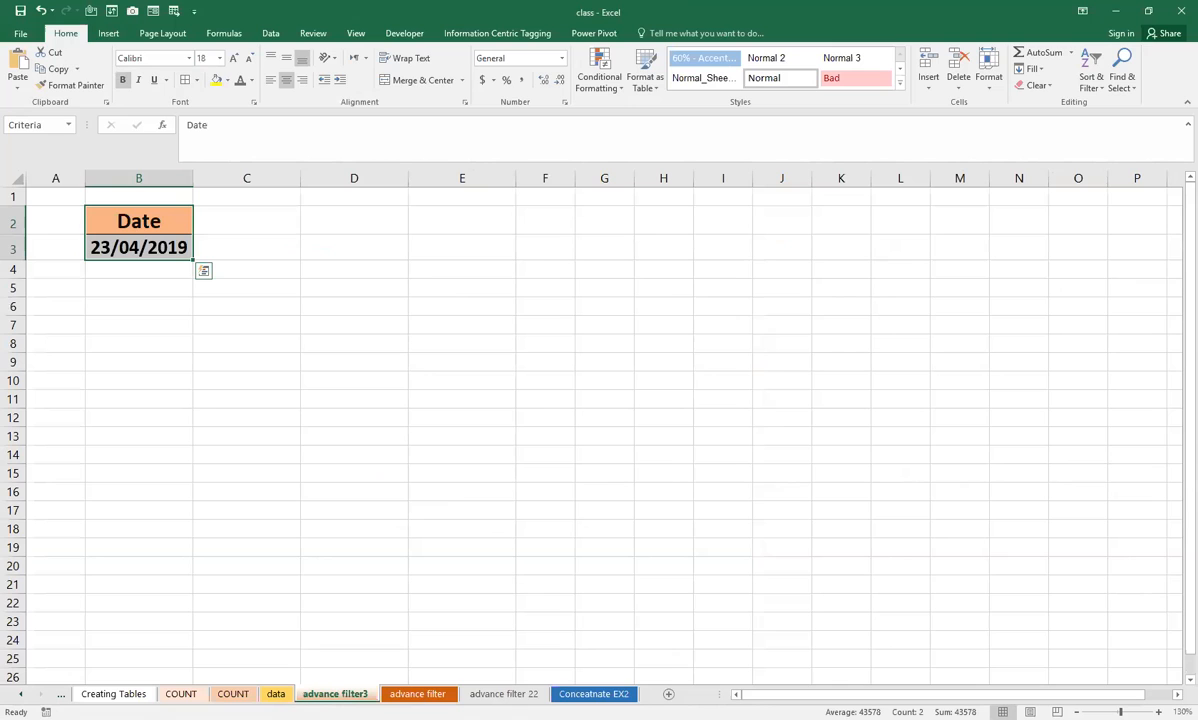
left_click(493, 695)
scroll(476, 680, "down", 1)
left_click(21, 695)
left_click(21, 695)
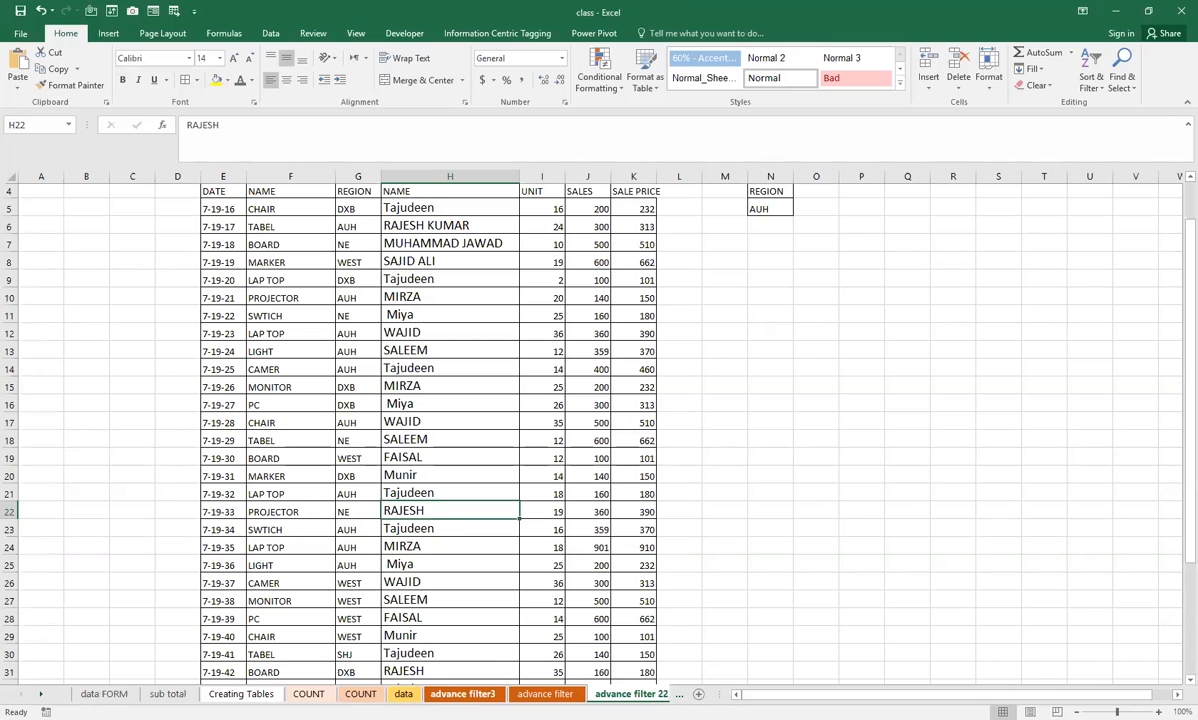
left_click(403, 694)
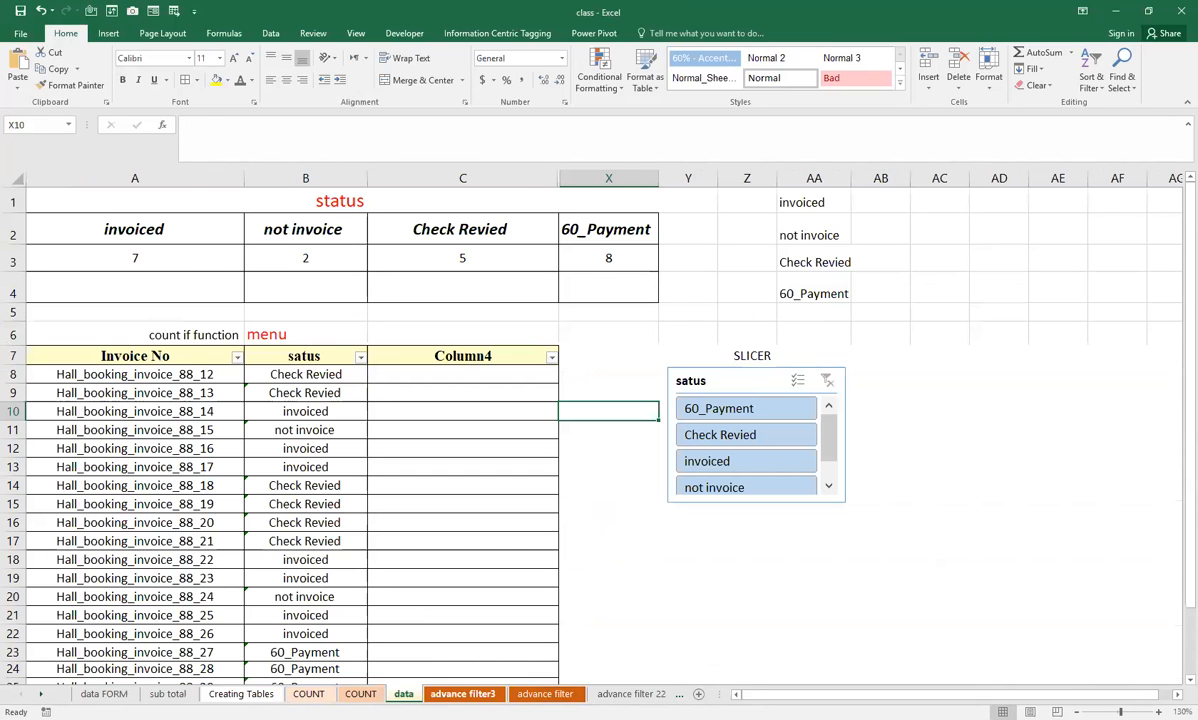
left_click(463, 694)
left_click(530, 693)
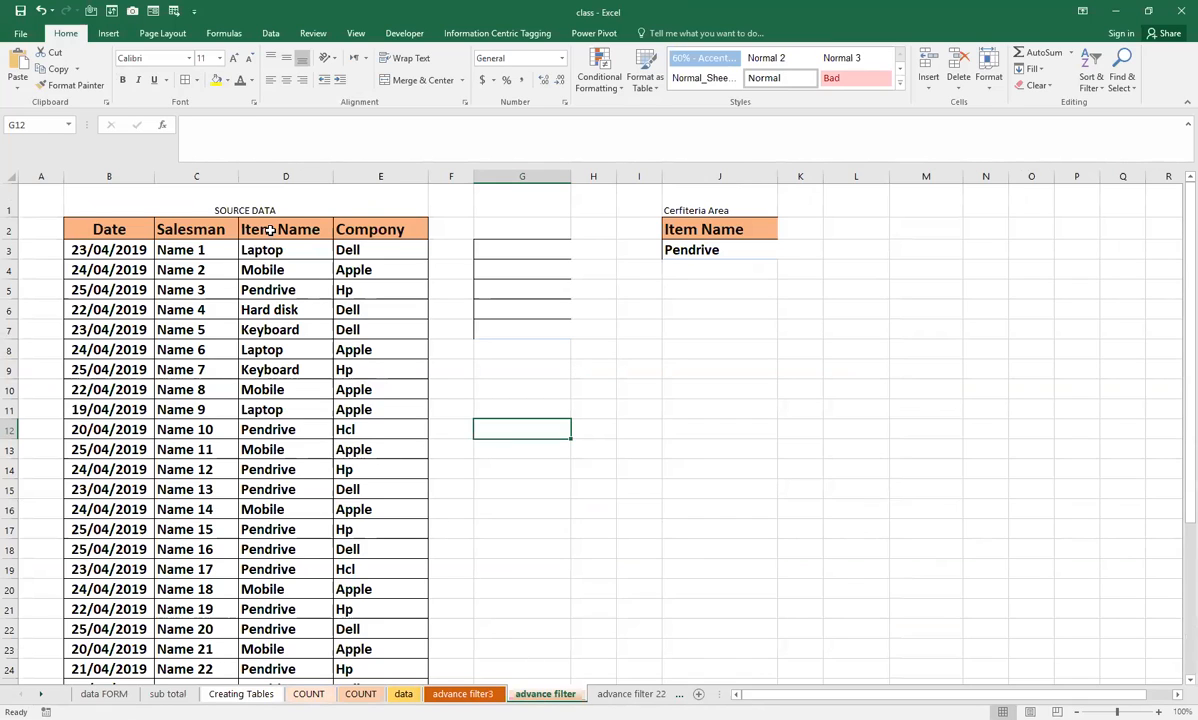
Give the SOURCE DATA heading above the table a yellow fill and enlarge its font by five size steps.
left_click(268, 199)
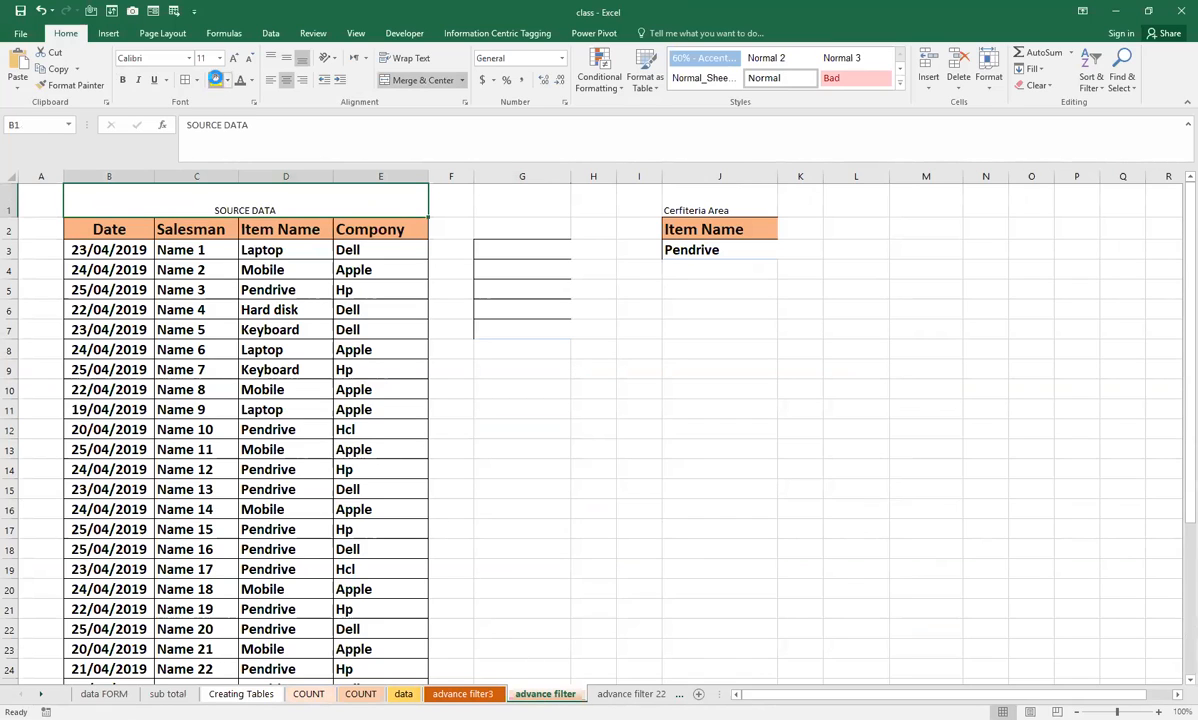
left_click(214, 79)
left_click(235, 58)
left_click(235, 58)
left_click(235, 58)
left_click(235, 58)
left_click(235, 58)
left_click(507, 362)
Enlarge the font of the "Cerfiteria Area" heading in J1 by three size steps.
left_click(684, 207)
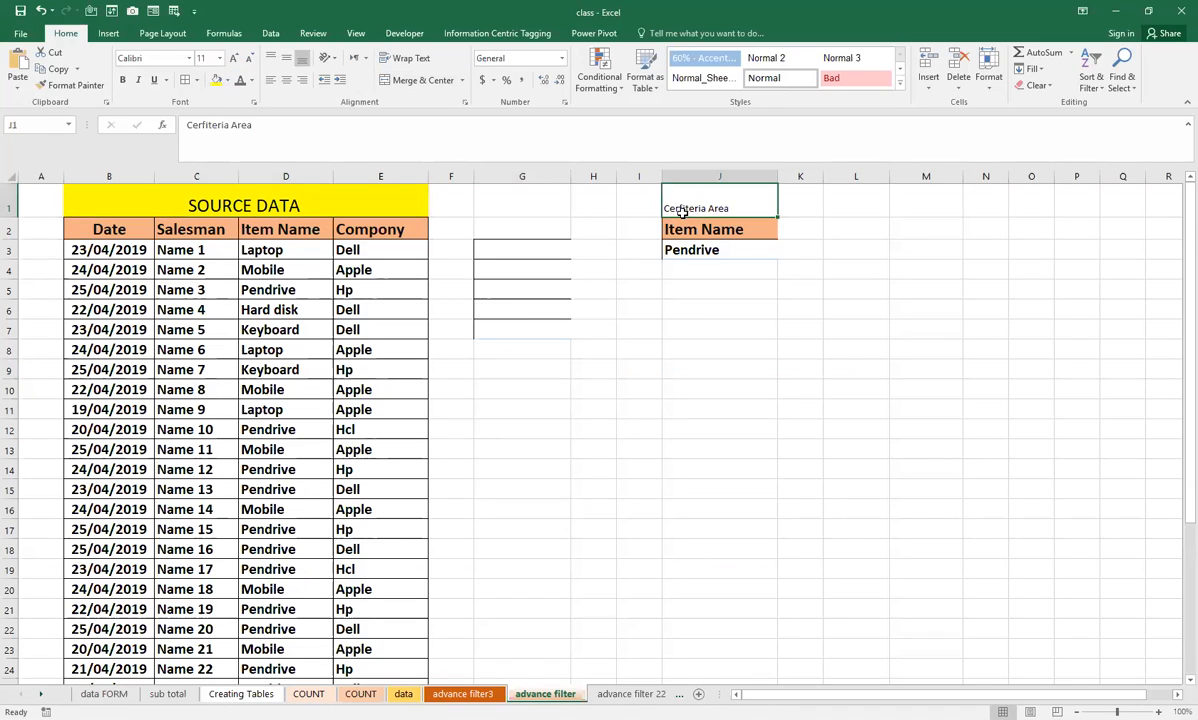
left_click(235, 58)
left_click(235, 58)
left_click(235, 58)
left_click(700, 449)
left_click(682, 311)
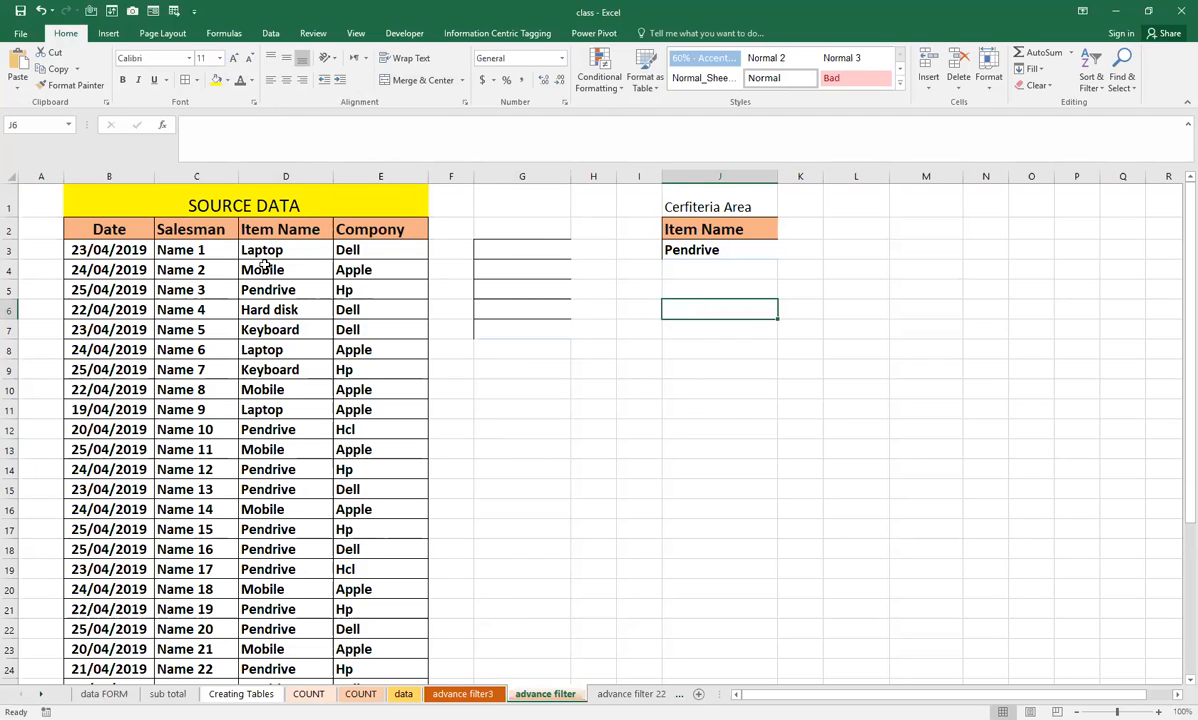
left_click_drag(245, 220, 280, 251)
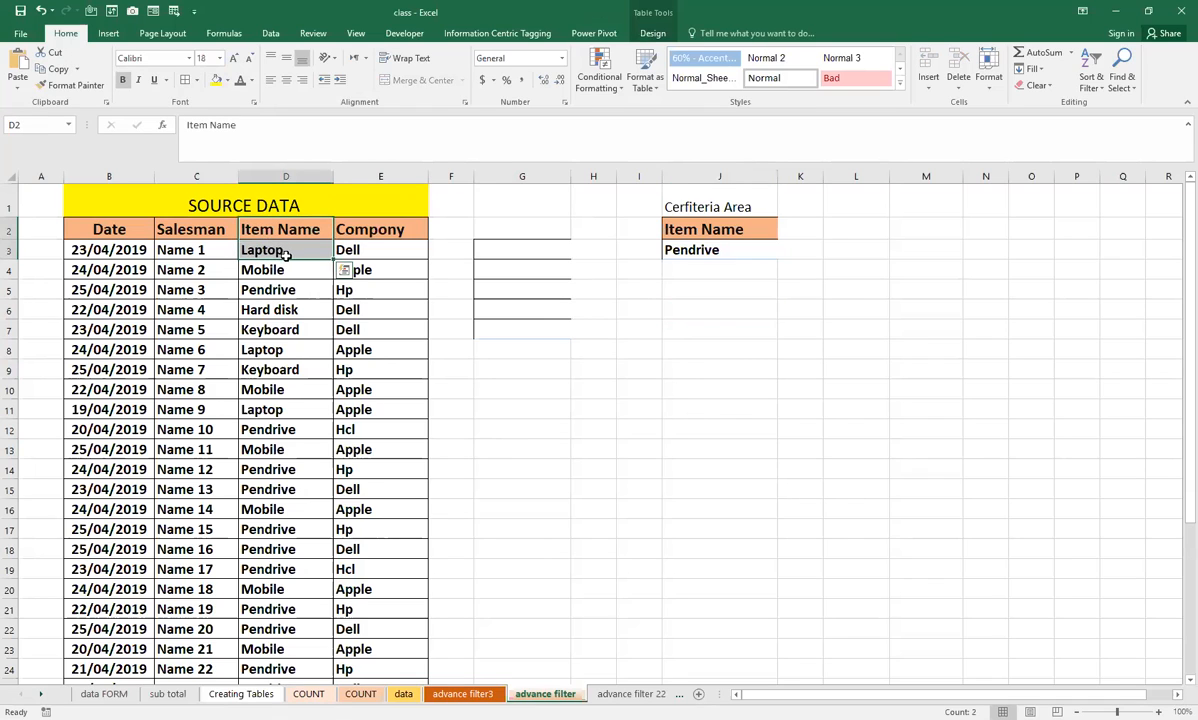
left_click(725, 371)
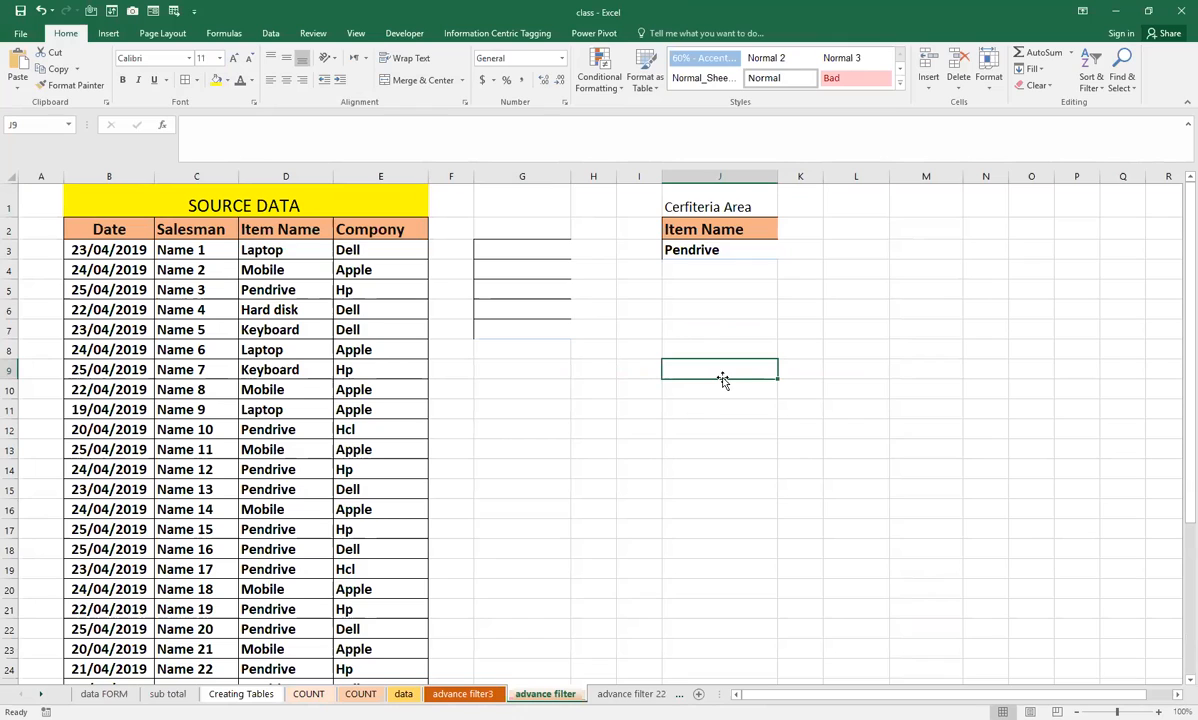
left_click(688, 350)
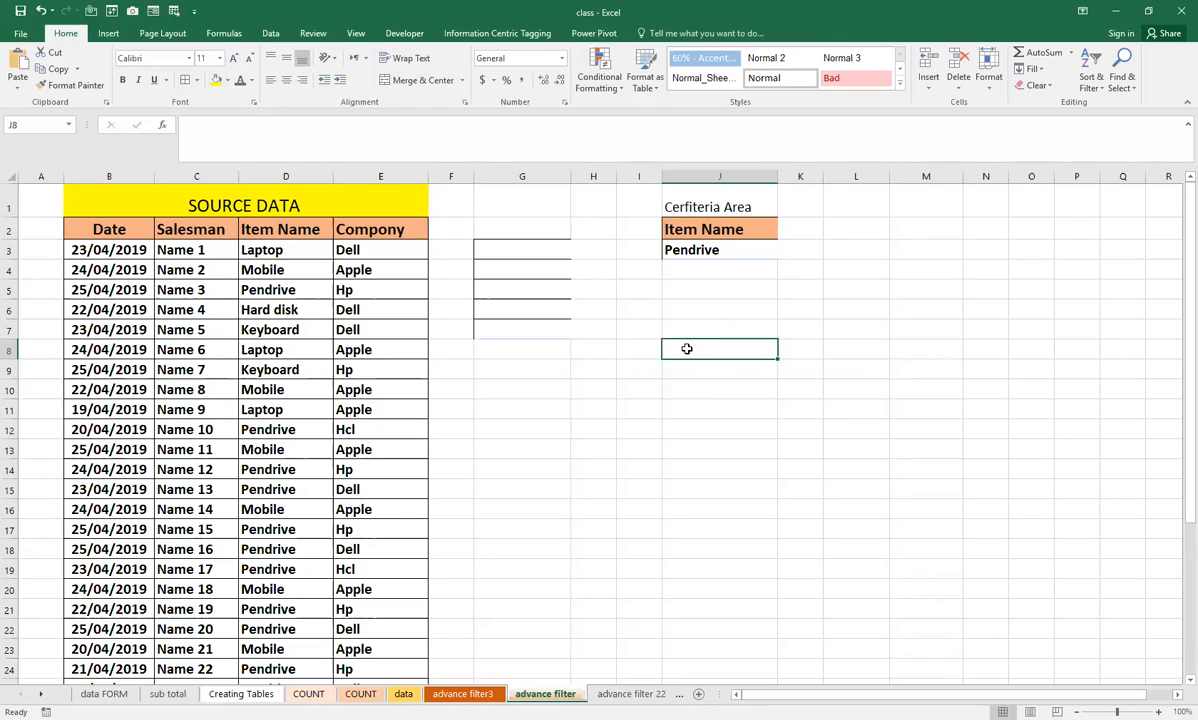
Start an Advanced Filter set to copy to another location, and empty its list, criteria and copy-to ranges.
left_click(271, 38)
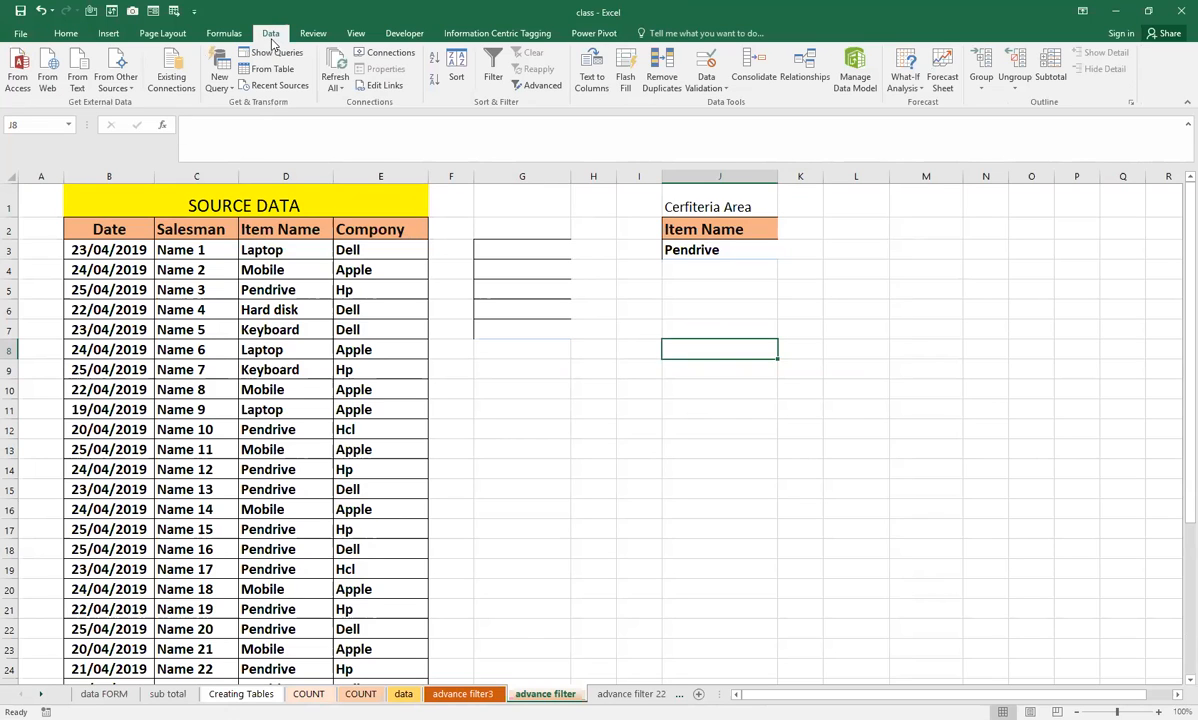
left_click(544, 90)
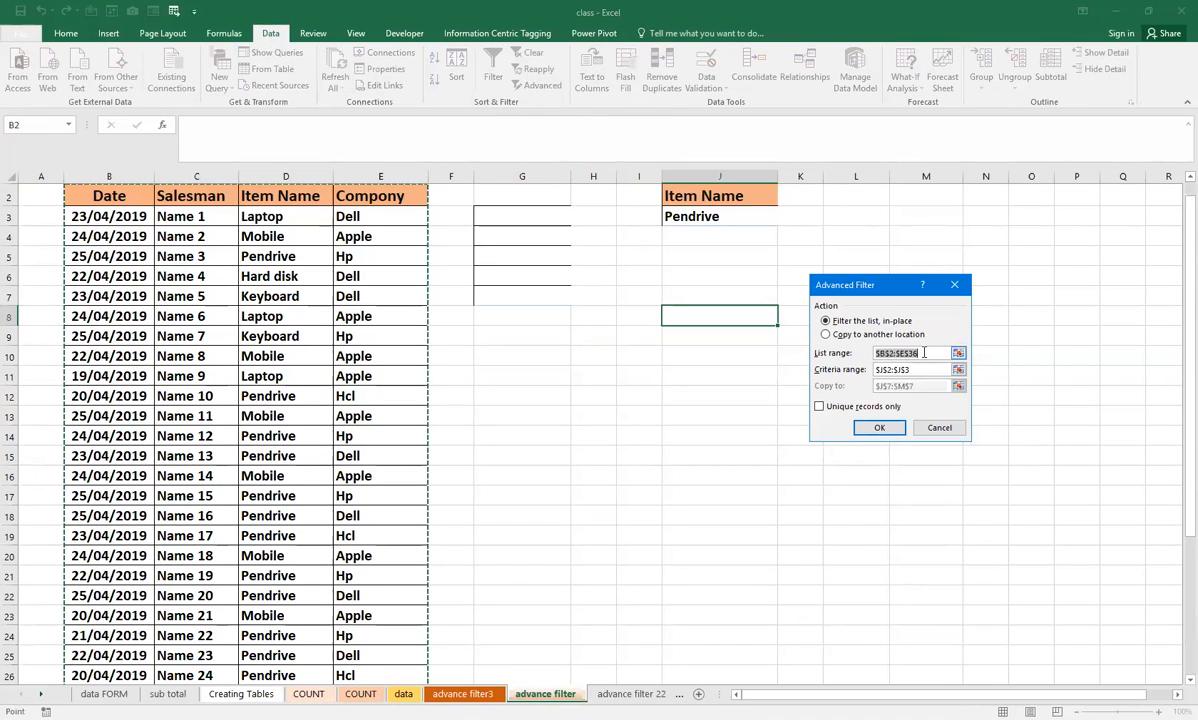
key("BackSpace")
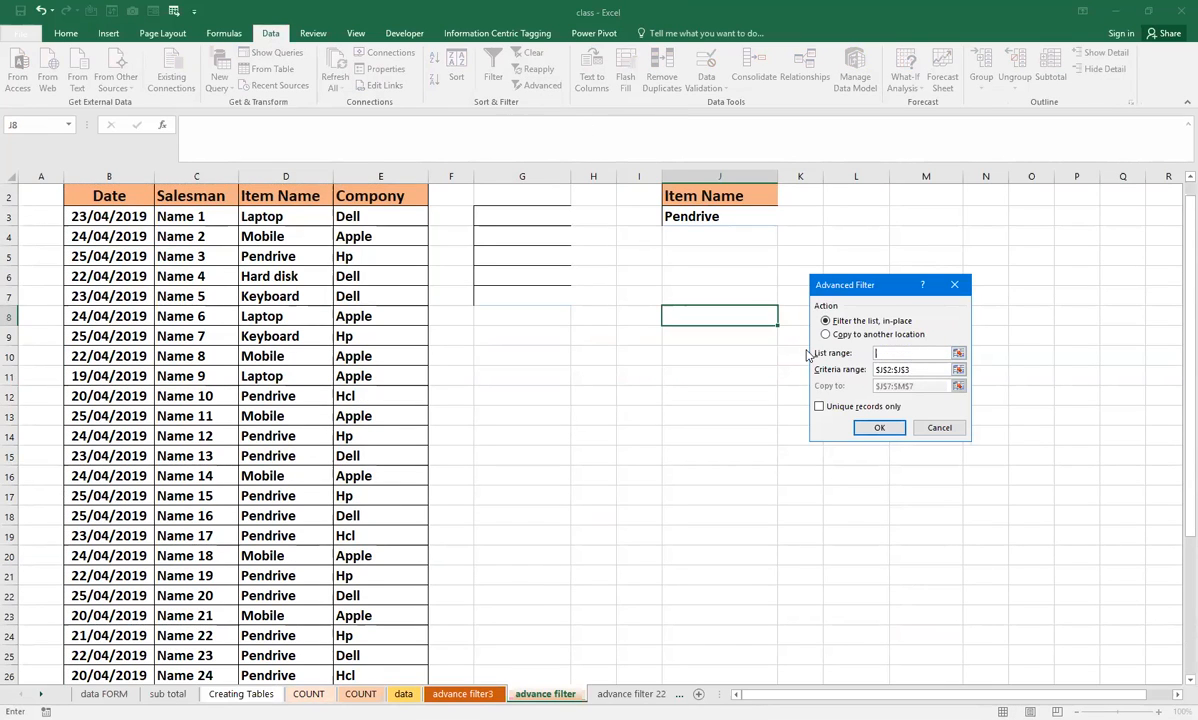
left_click_drag(915, 370, 869, 371)
key("BackSpace")
left_click(826, 334)
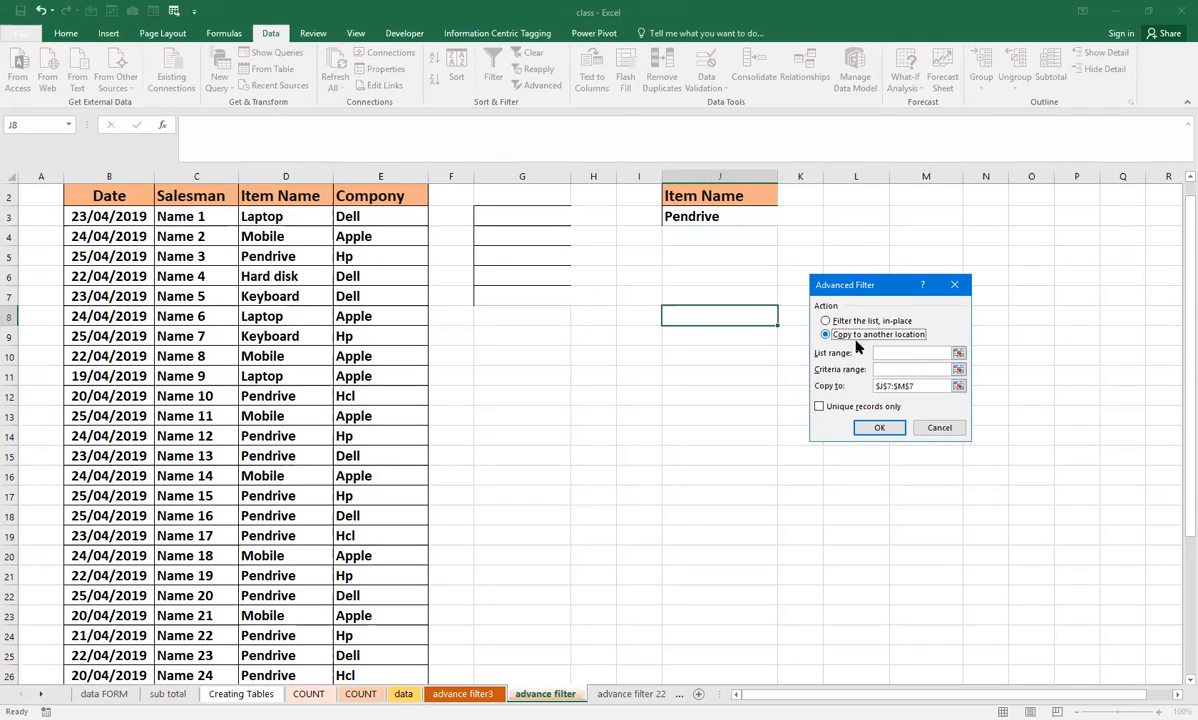
left_click_drag(914, 386, 872, 387)
key("BackSpace")
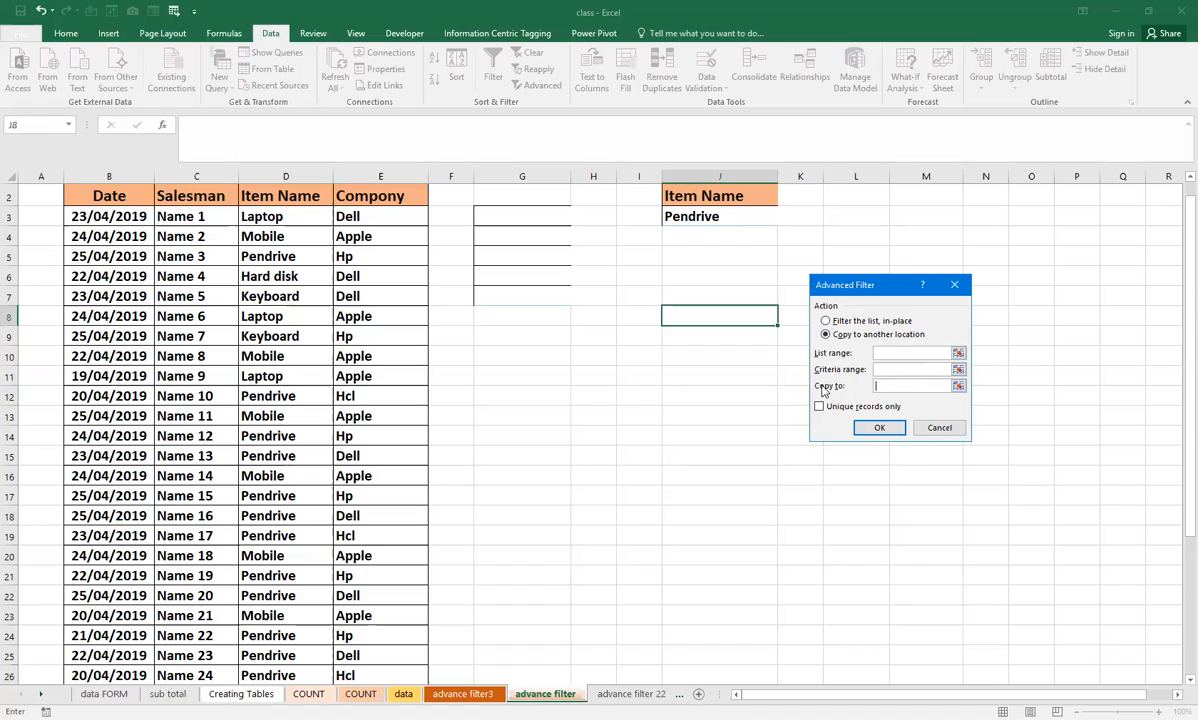
Set the Advanced Filter's list range to the whole source table including headers, B2:E36.
left_click(882, 351)
scroll(87, 210, "up", 1)
left_click_drag(99, 229, 391, 656)
scroll(780, 386, "up", 4)
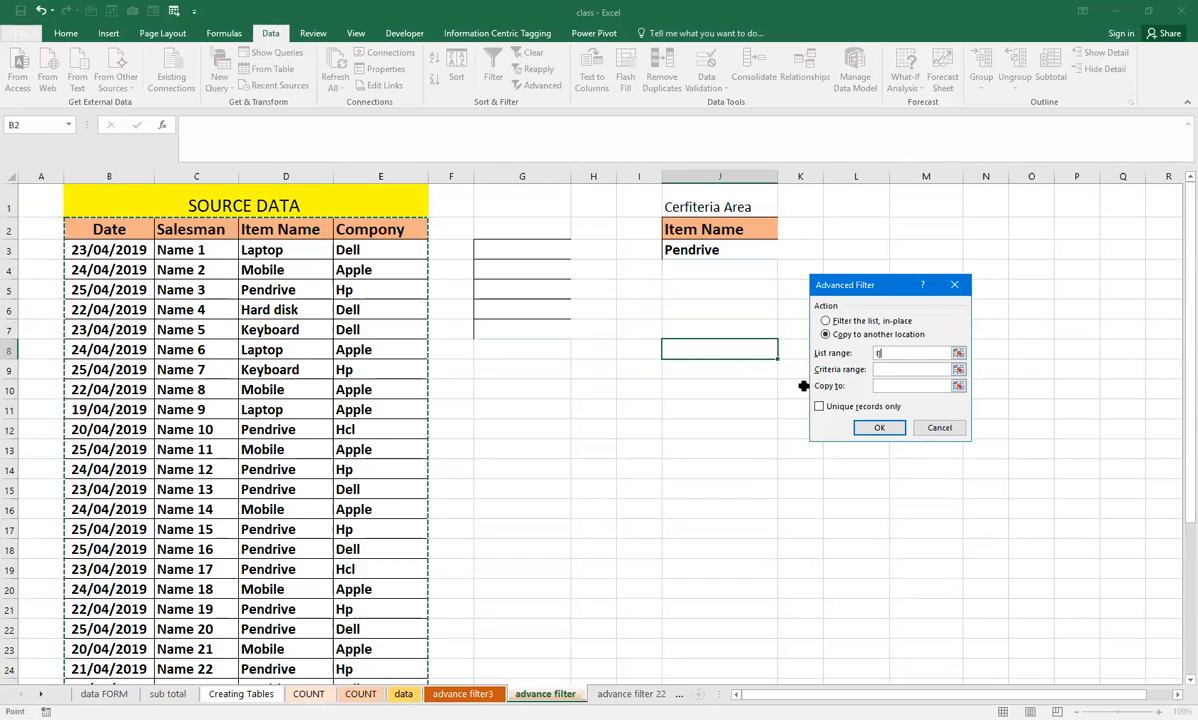
left_click_drag(904, 354, 864, 357)
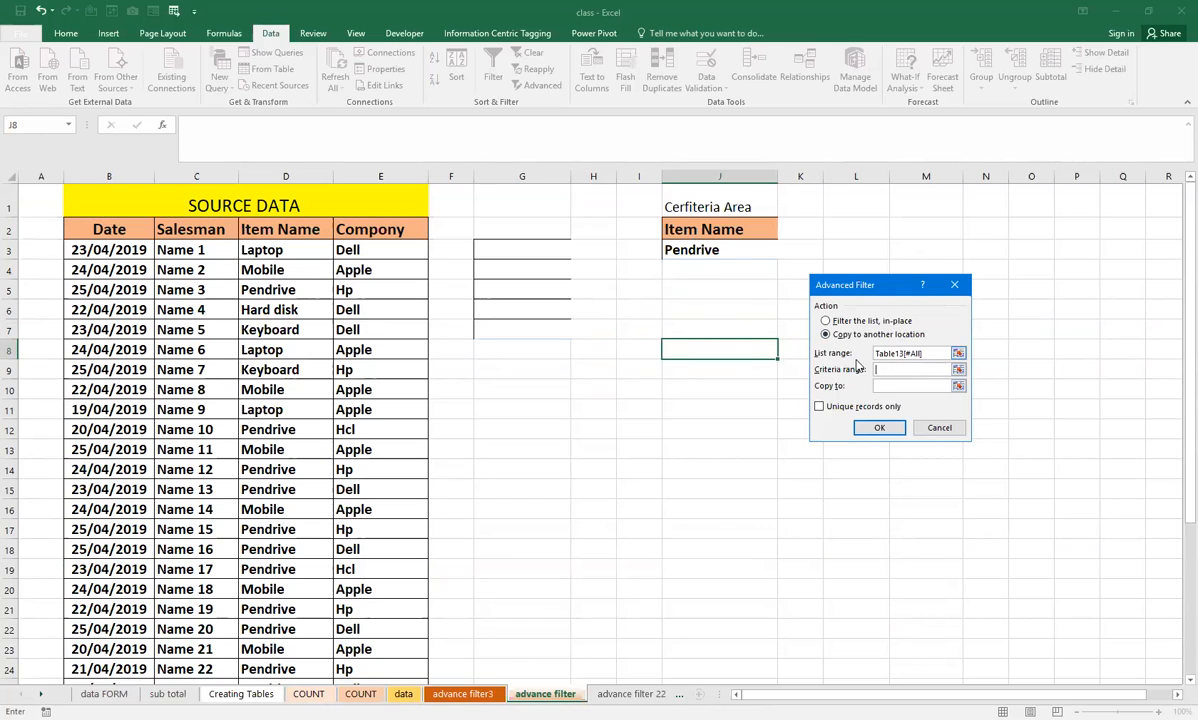
Use the Item Name criteria in J2:J3, set the output location to J8 and run the Advanced Filter.
left_click_drag(708, 229, 711, 259)
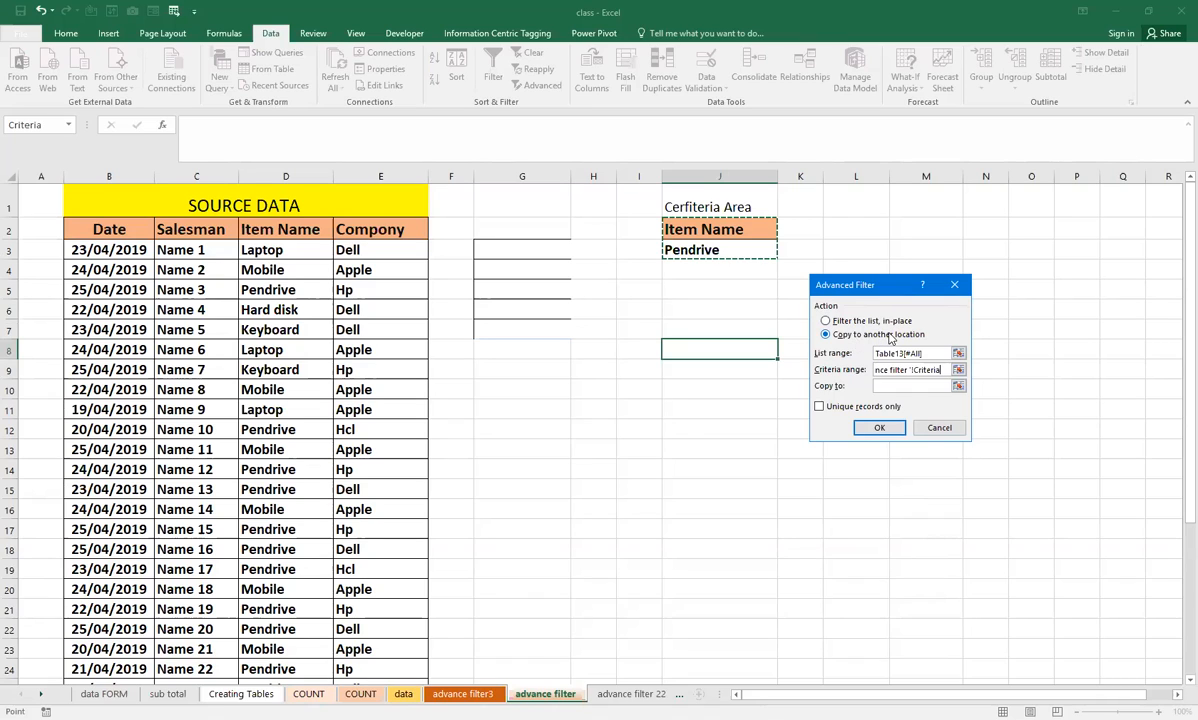
left_click(886, 387)
left_click(700, 349)
left_click(872, 428)
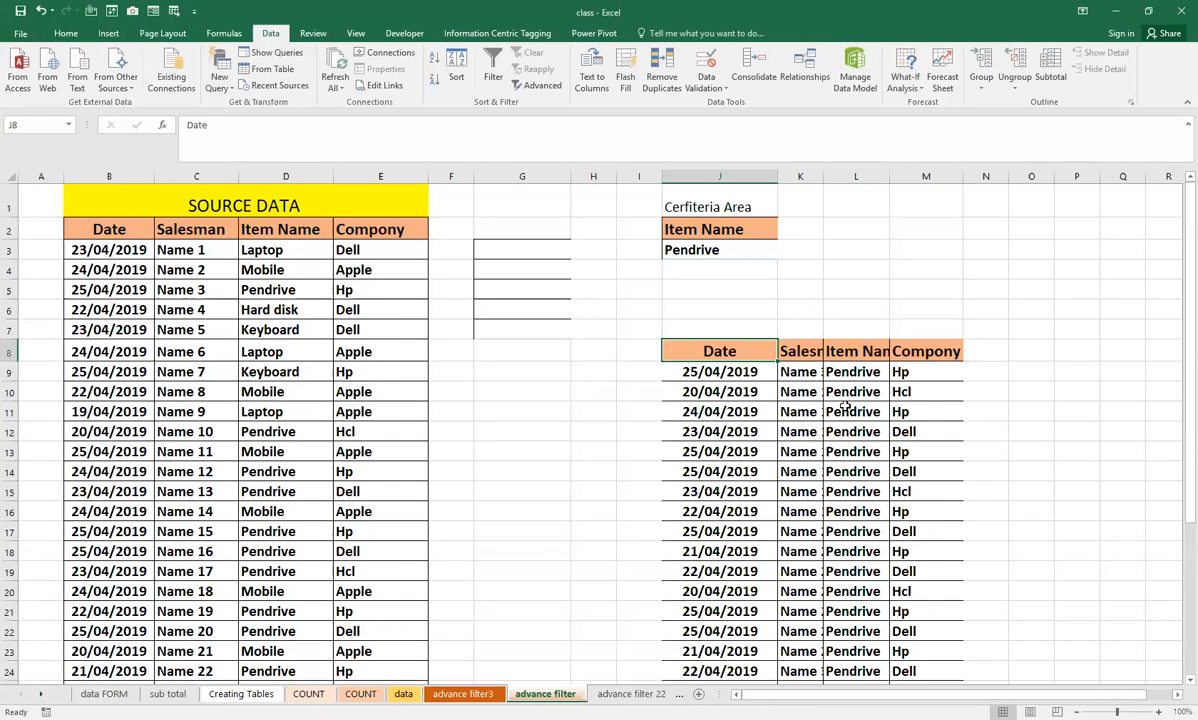
Widen column K slightly so the salesman entries in the extracted list are readable.
scroll(845, 405, "down", 1)
scroll(845, 405, "up", 1)
left_click_drag(823, 177, 837, 189)
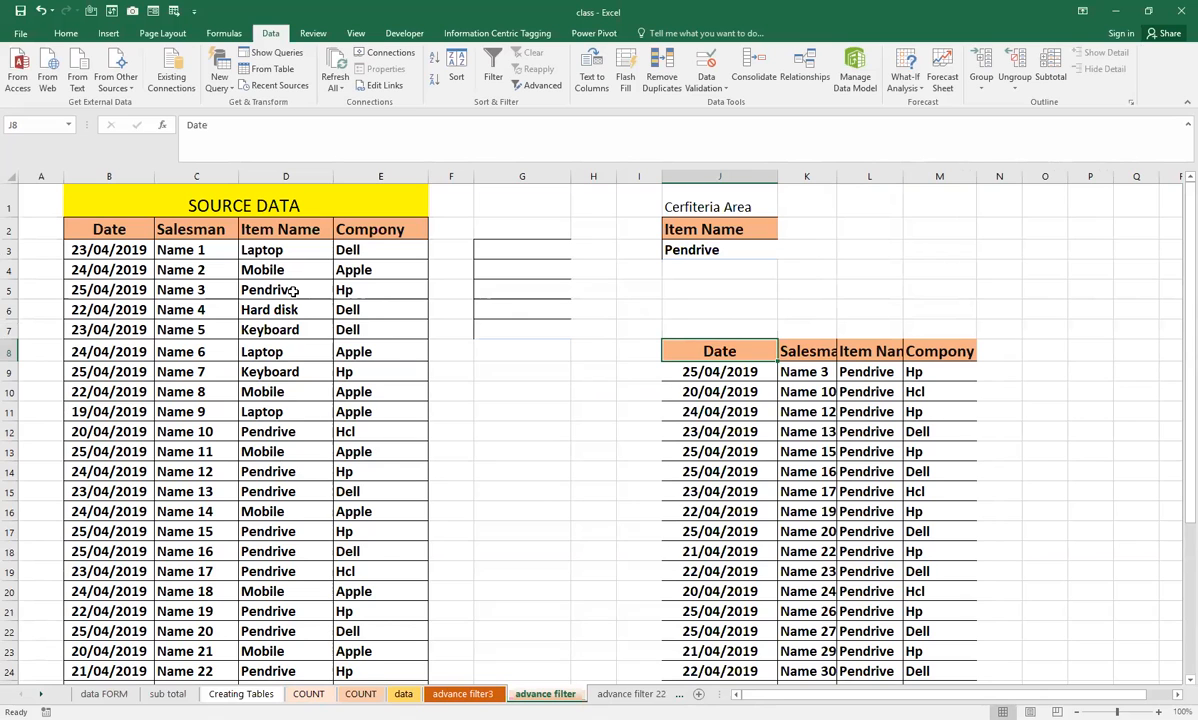
Examine the extracted Pendrive rows and compare them with the Item Name column of the source table.
scroll(684, 376, "down", 2)
scroll(710, 376, "up", 2)
left_click_drag(888, 371, 790, 650)
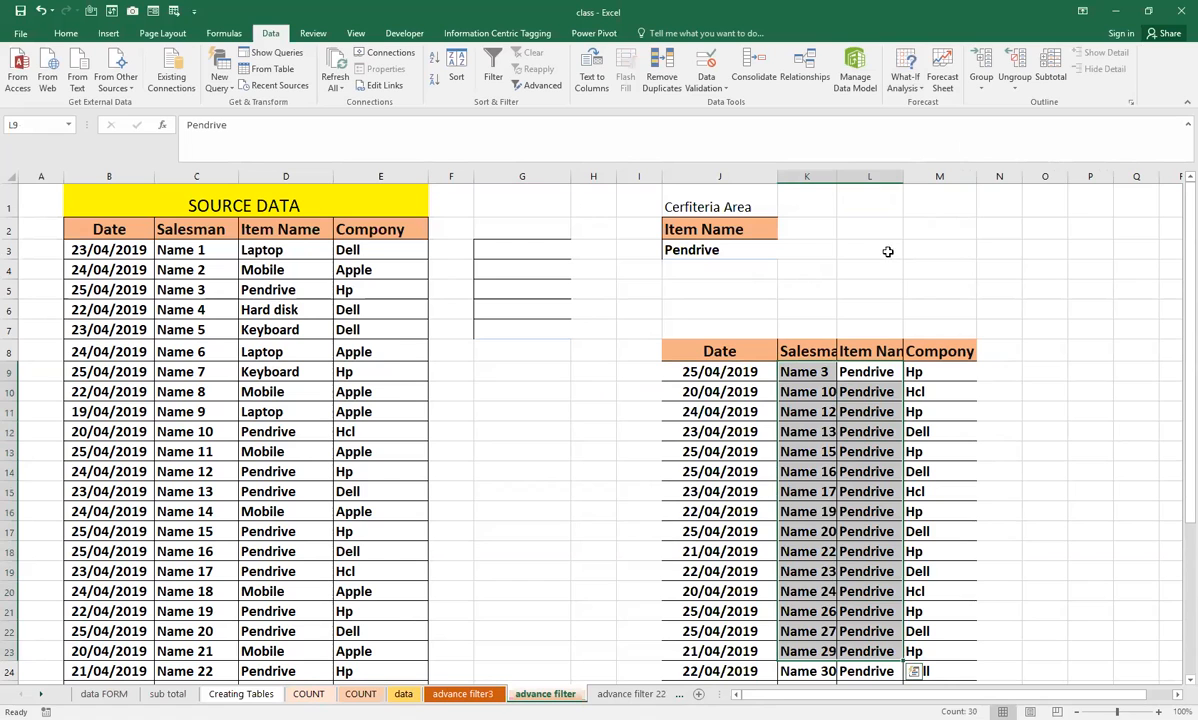
left_click(785, 431)
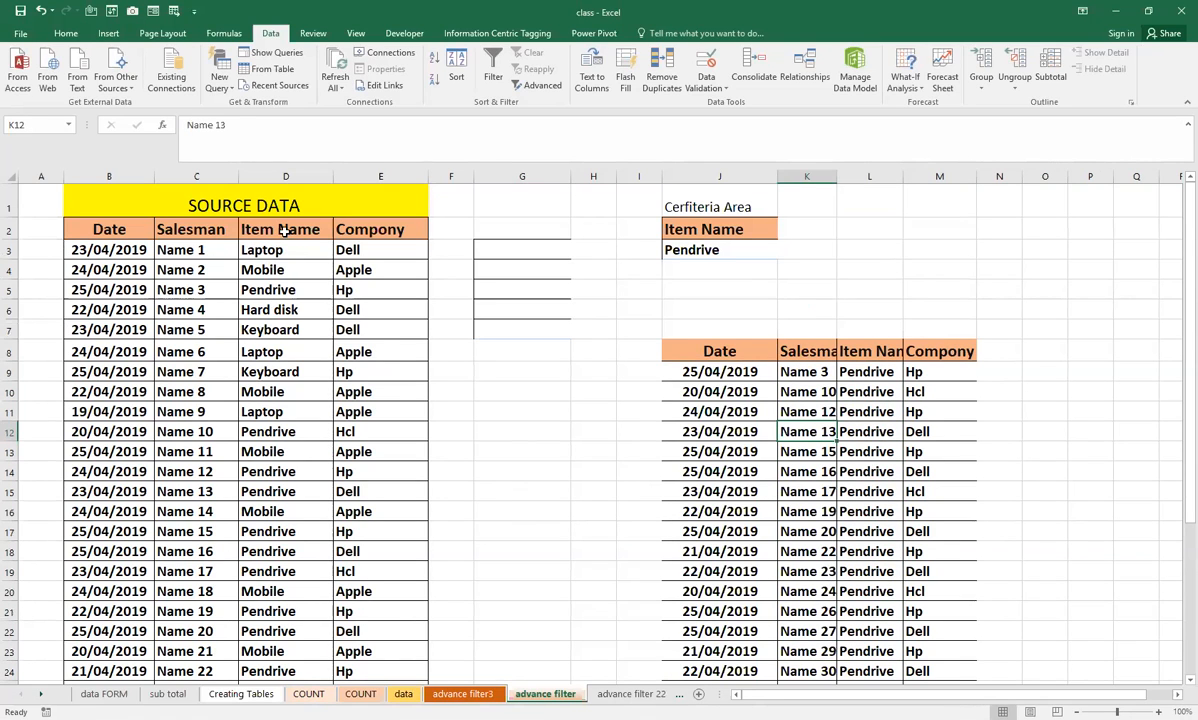
left_click_drag(284, 231, 285, 251)
scroll(200, 232, "down", 2)
scroll(200, 232, "up", 2)
left_click(200, 231)
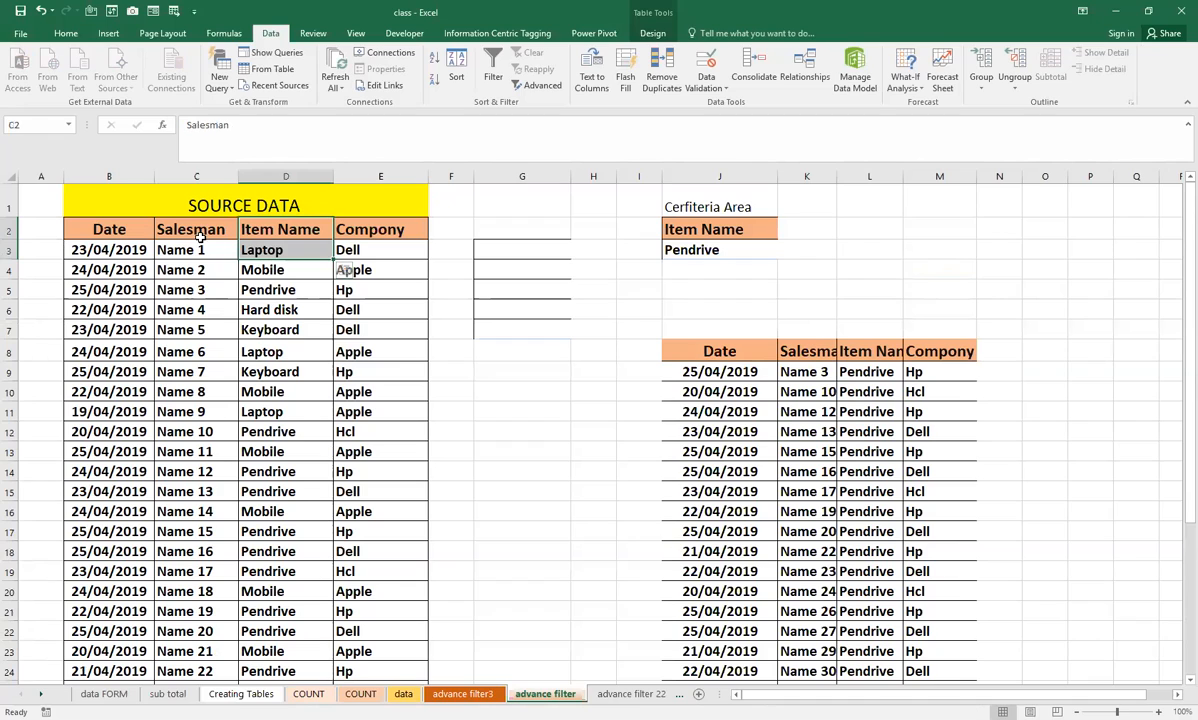
left_click(262, 250)
left_click(273, 231)
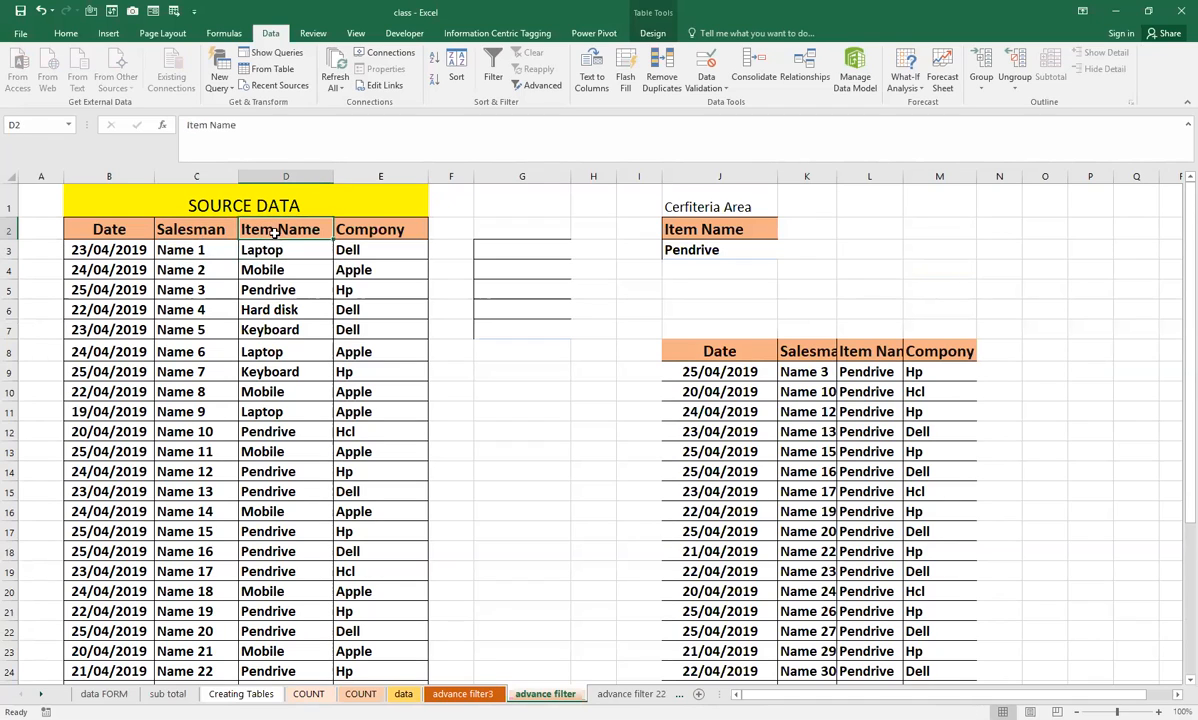
left_click_drag(273, 231, 272, 243)
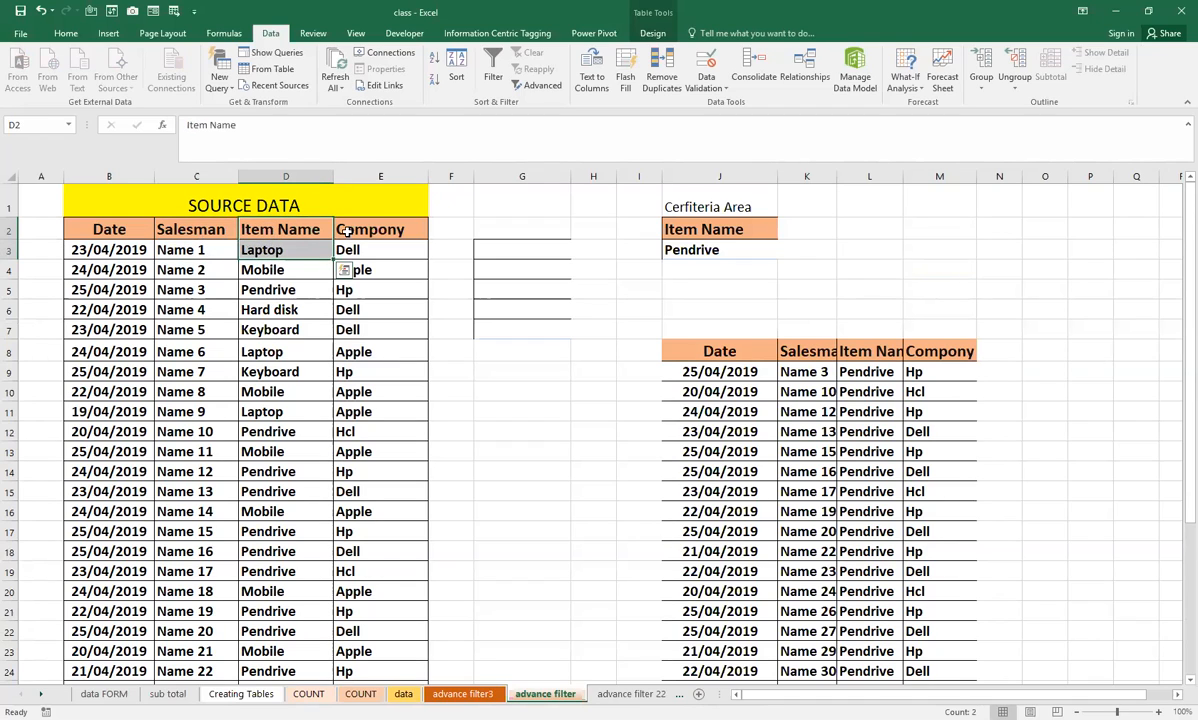
Replace the criteria in J2:J3 with a copy of the source table's Company header and its first entry, Dell.
left_click_drag(348, 231, 350, 247)
key("ctrl+c")
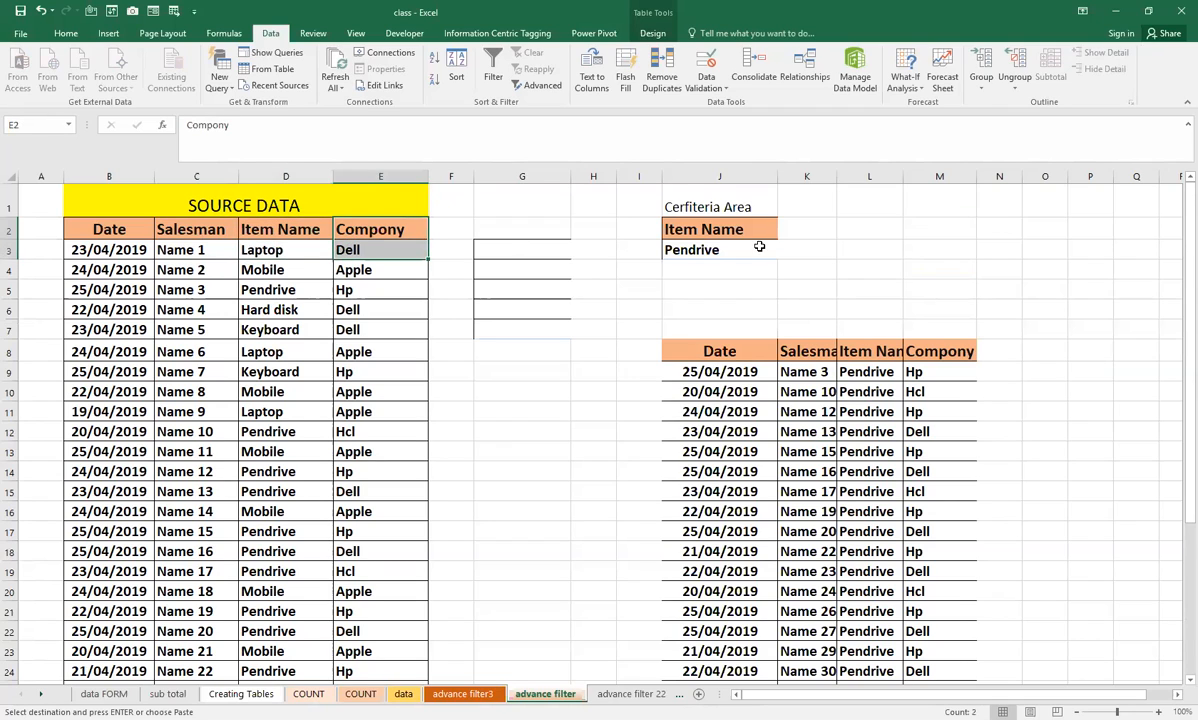
left_click(725, 229)
key("ctrl+v")
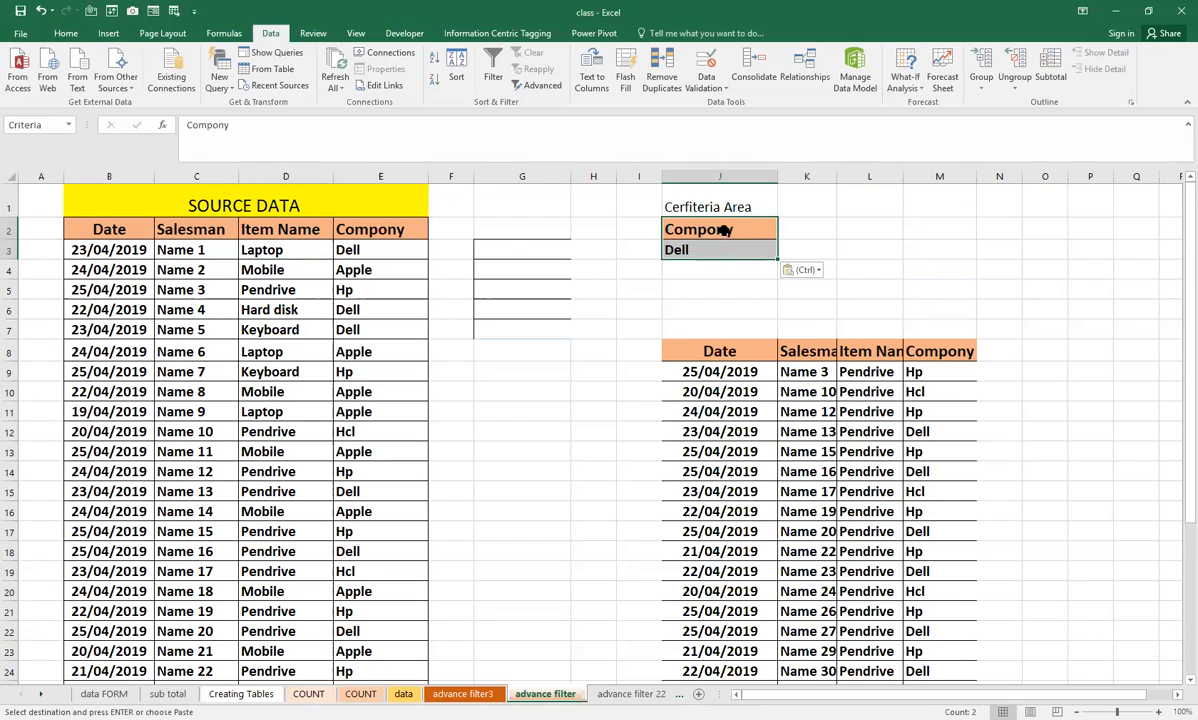
left_click(594, 289)
Clear the contents of the previously extracted list in J8:M27.
left_click_drag(711, 351, 800, 551)
left_click_drag(711, 351, 940, 655)
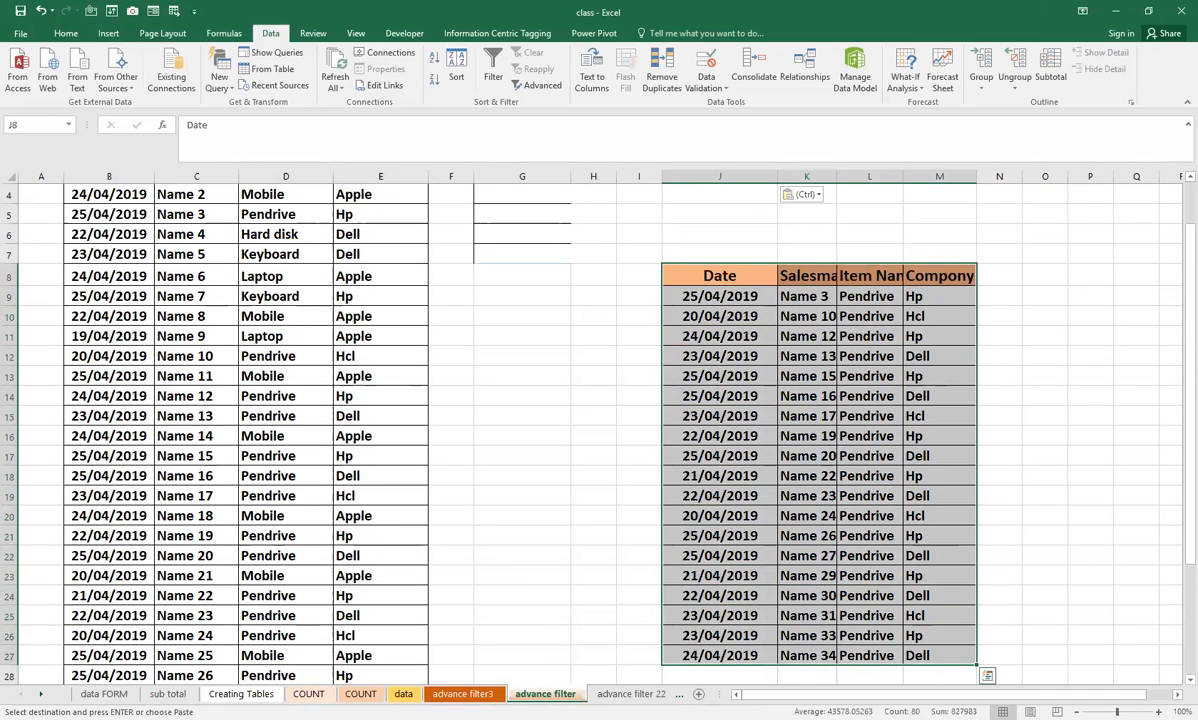
key("Delete")
scroll(708, 366, "up", 1)
Start an Advanced Filter on the source table B2:E36 with the Company criteria in J2:J3 as the criteria range.
left_click(712, 353)
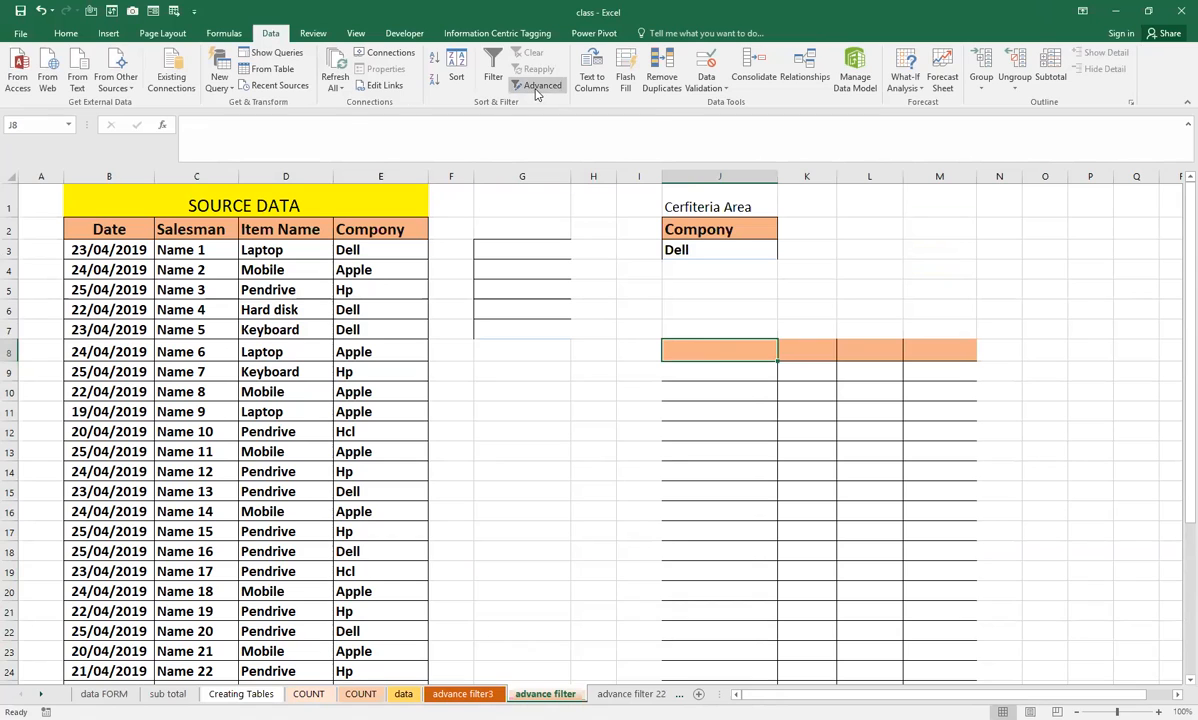
left_click(537, 87)
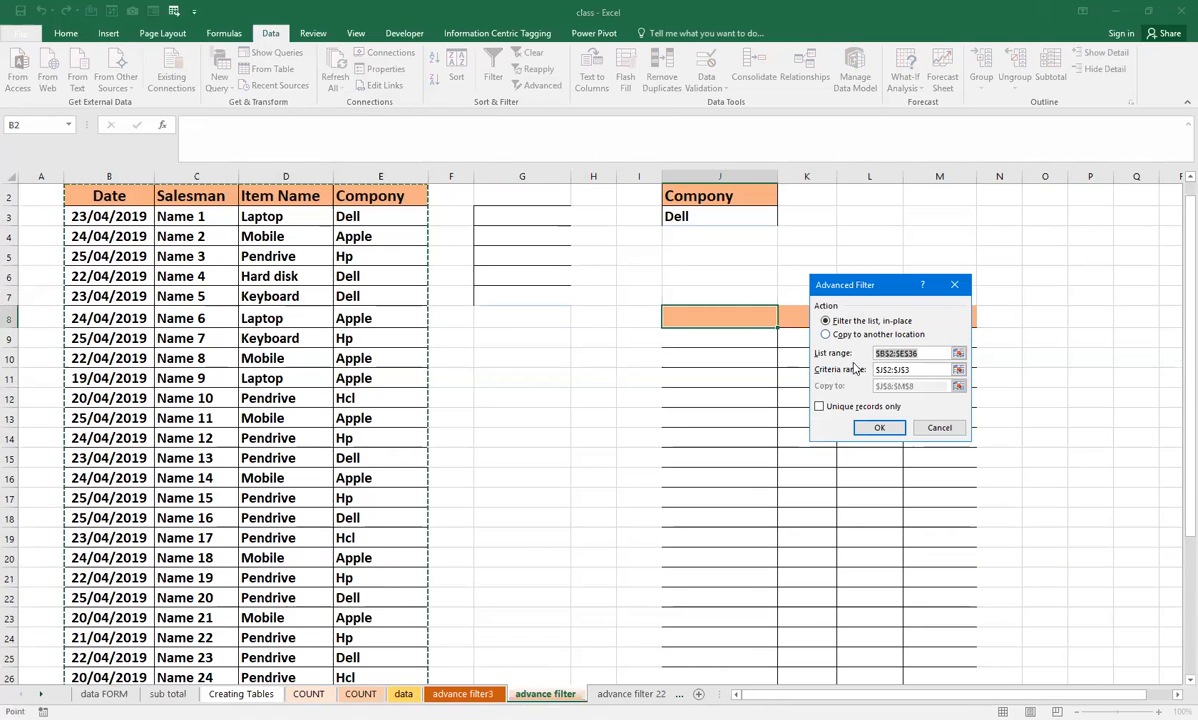
left_click(918, 370)
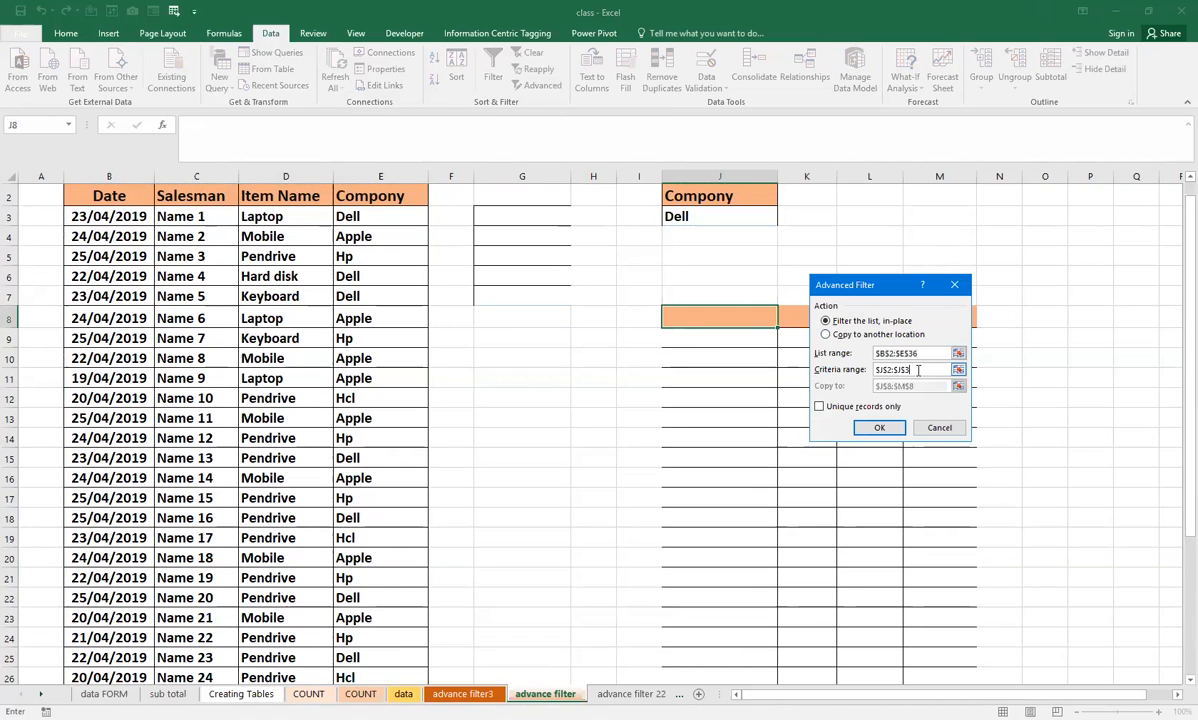
left_click_drag(918, 370, 848, 371)
key("BackSpace")
scroll(742, 299, "up", 1)
left_click(689, 229)
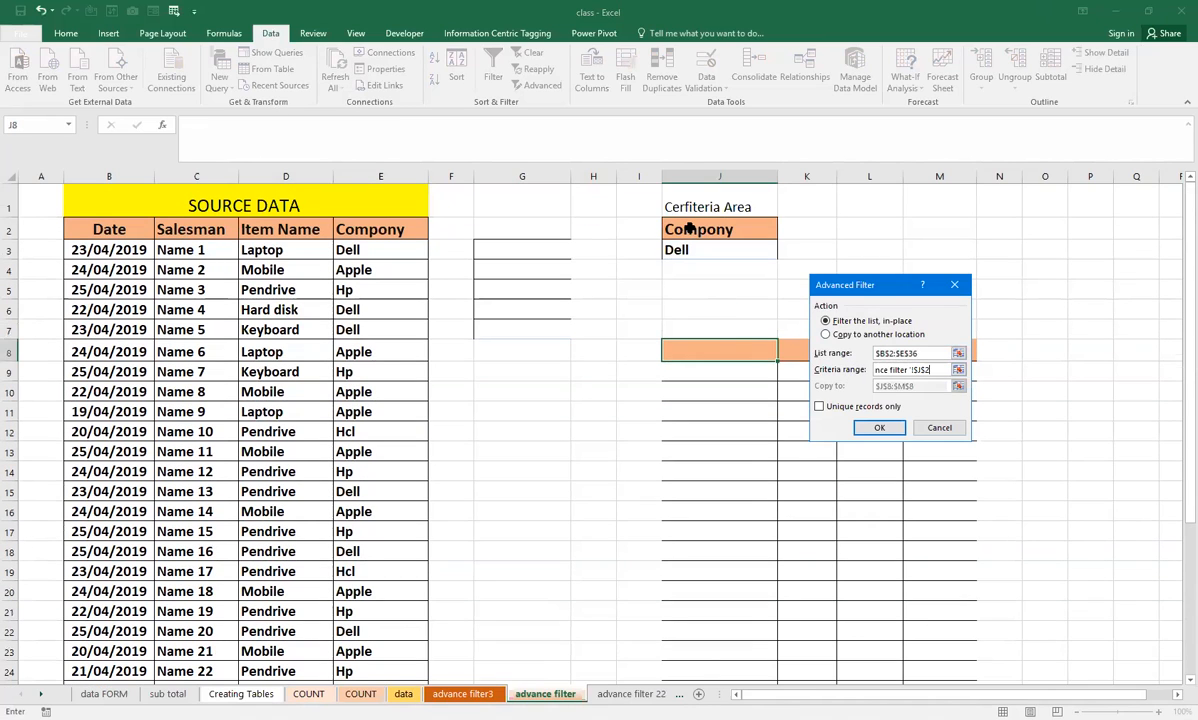
left_click_drag(689, 229, 700, 250)
Set the filter to copy to another location with J8 as the destination, and run it.
left_click(826, 334)
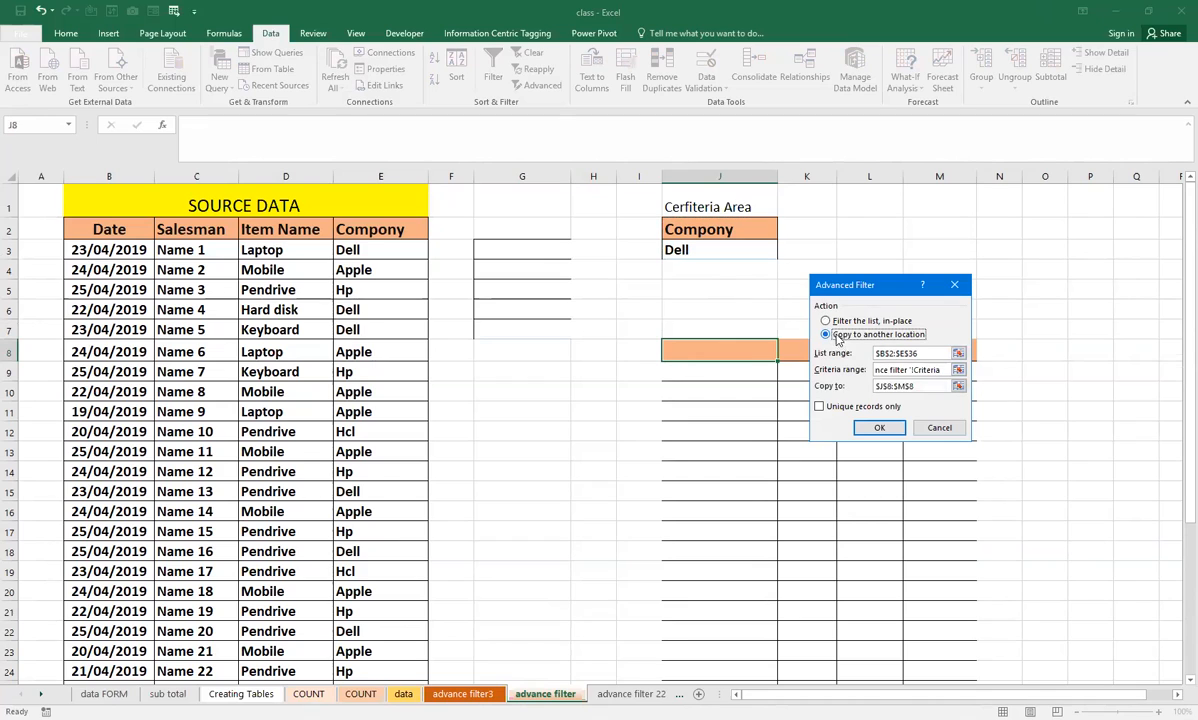
left_click_drag(919, 386, 879, 386)
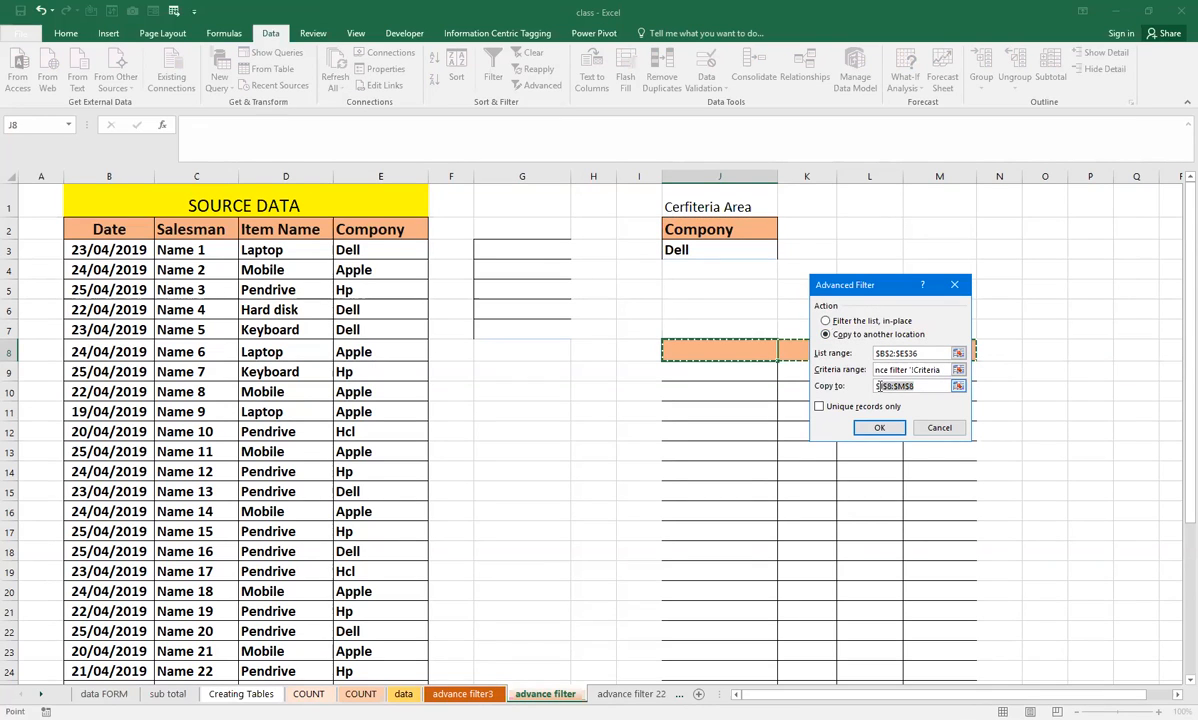
key("BackSpace")
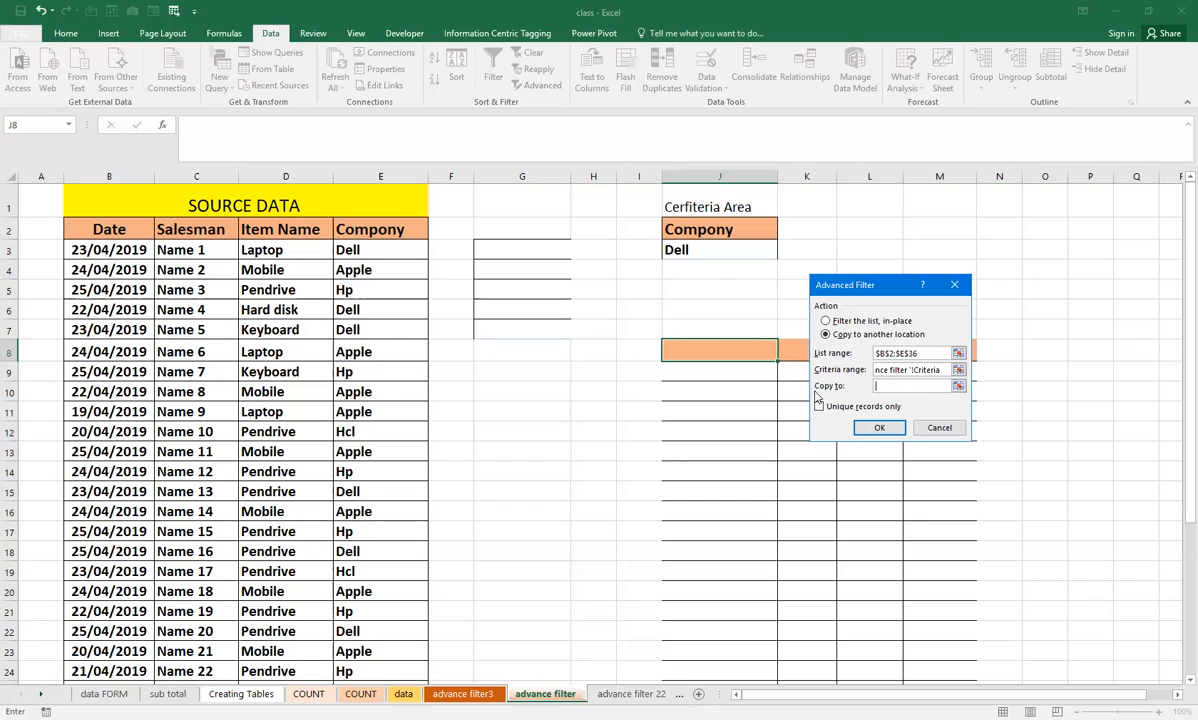
left_click(732, 355)
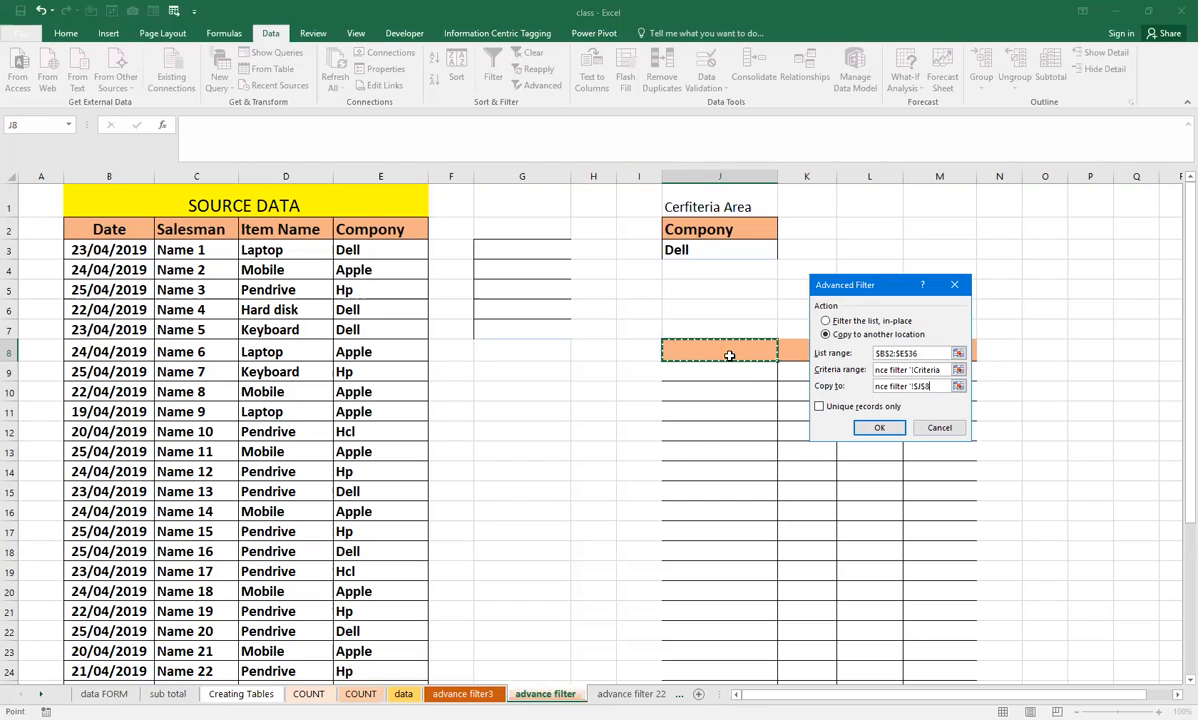
key("Return")
Check the Company column of the extracted list and look briefly at the advance filter3 sheet.
left_click_drag(917, 350, 928, 547)
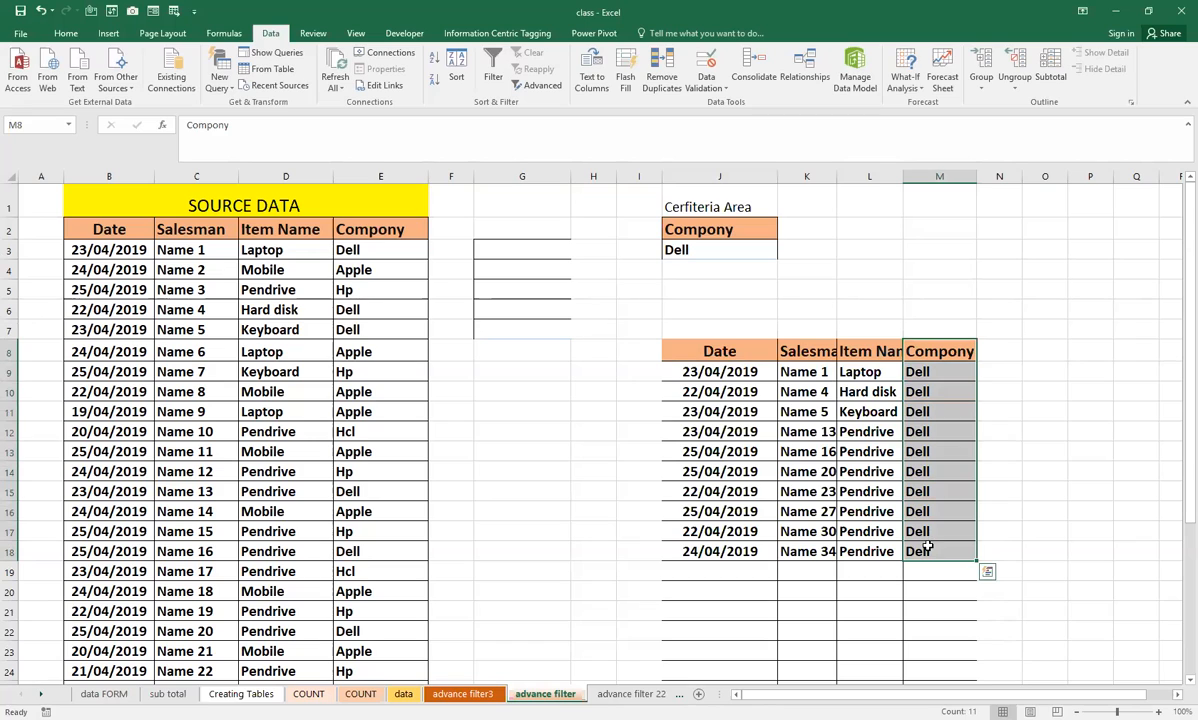
left_click(806, 452)
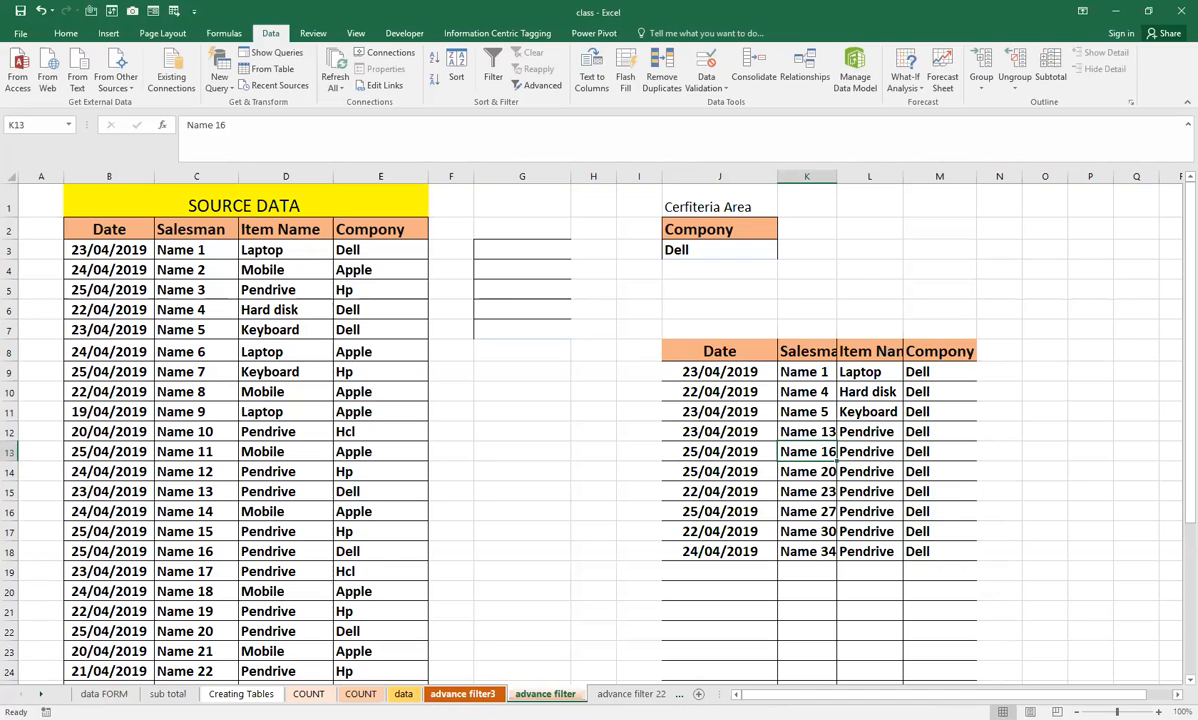
left_click(445, 693)
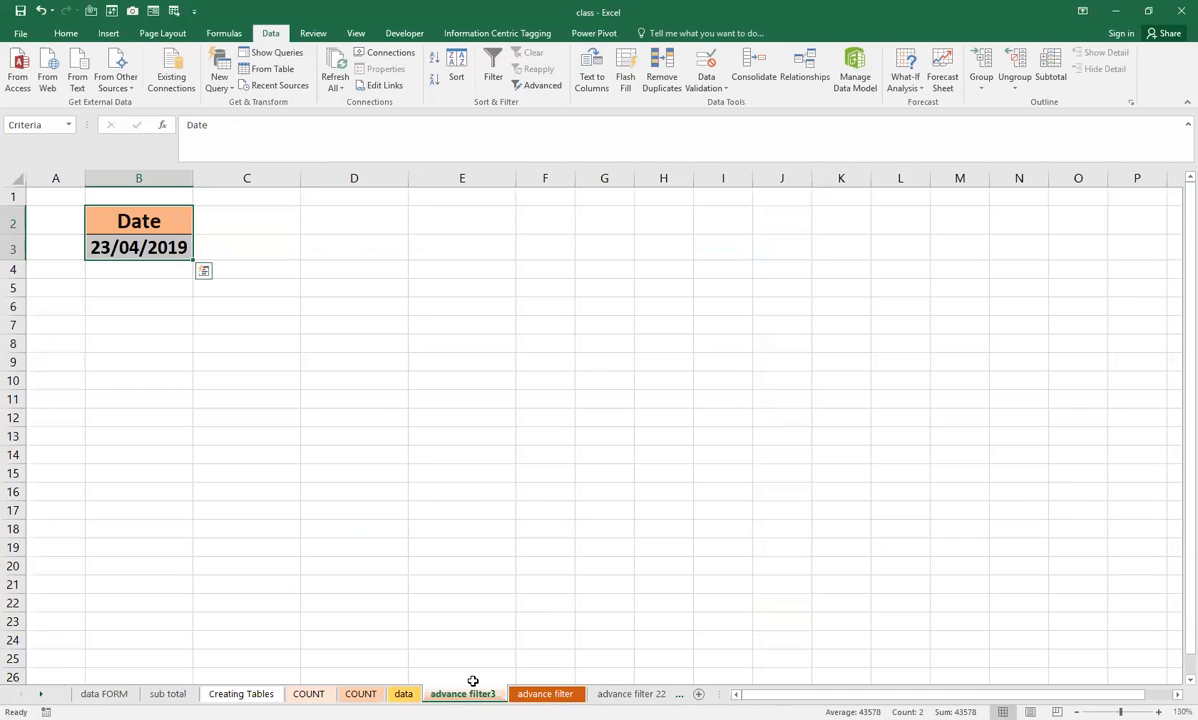
left_click(545, 693)
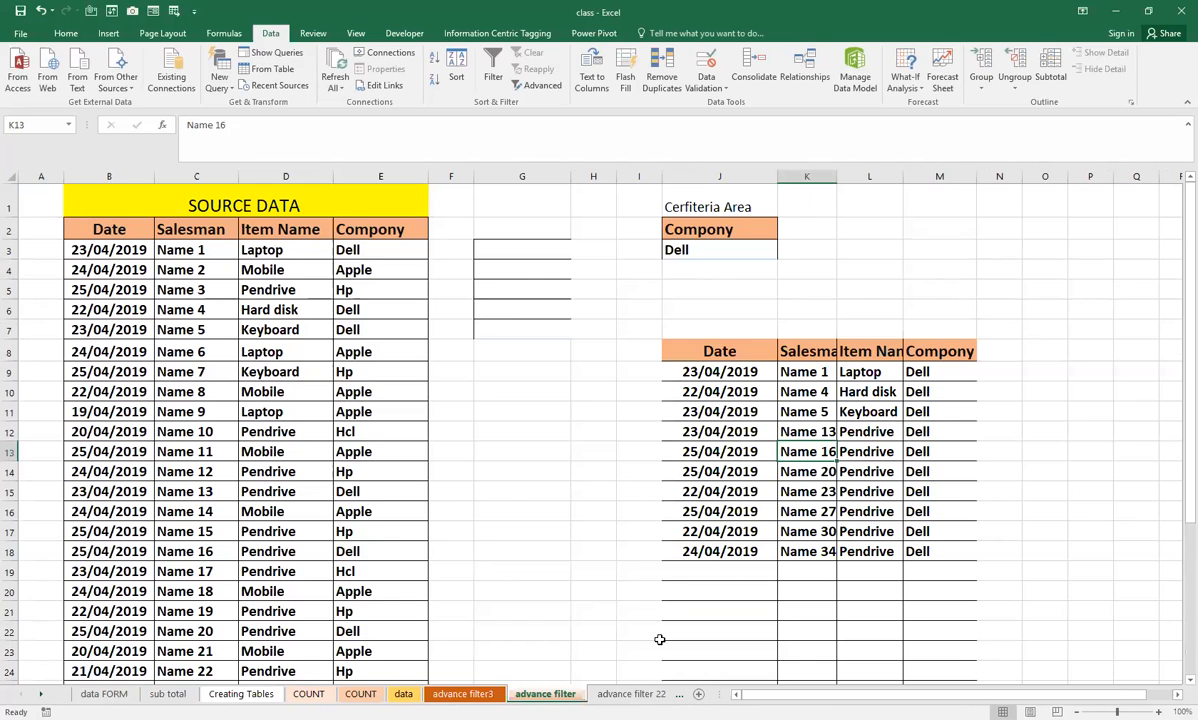
Clear the contents of the extracted Dell list in J8:M18.
left_click_drag(710, 350, 902, 550)
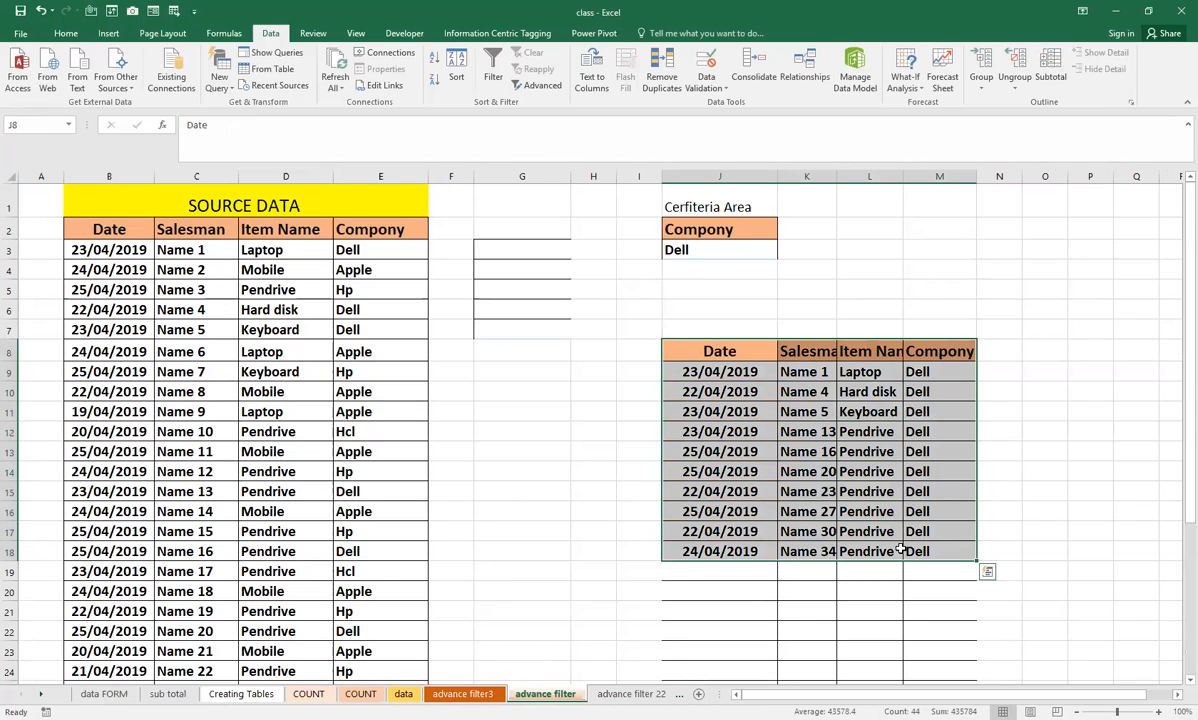
key("Delete")
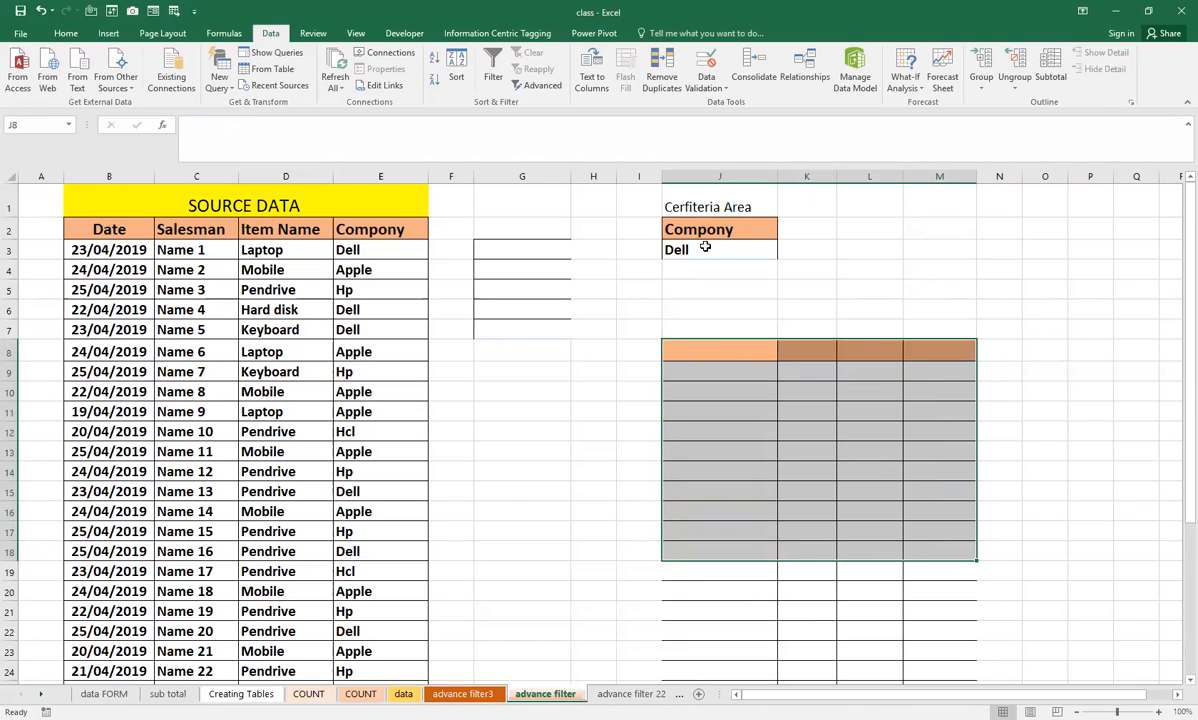
Copy the source table's Item Name header and its first entry, Laptop, into I2:I3 beside the Company criteria, and widen column I.
left_click(254, 244)
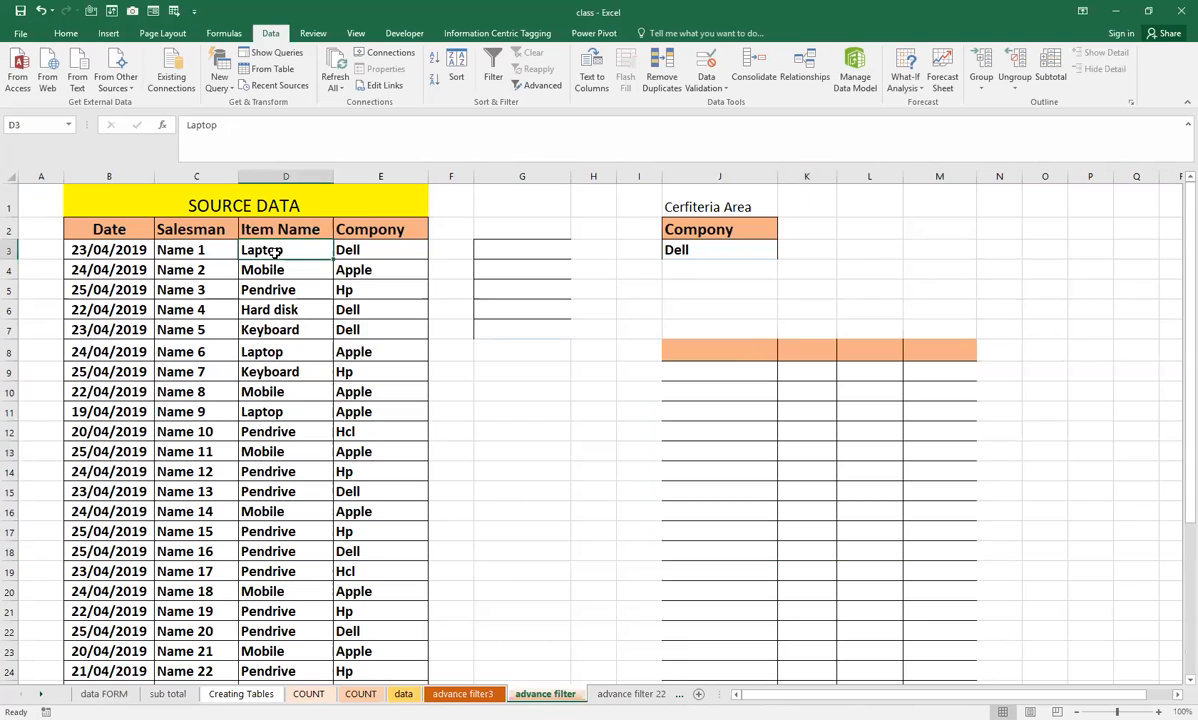
left_click_drag(354, 234, 358, 249)
left_click_drag(276, 230, 287, 245)
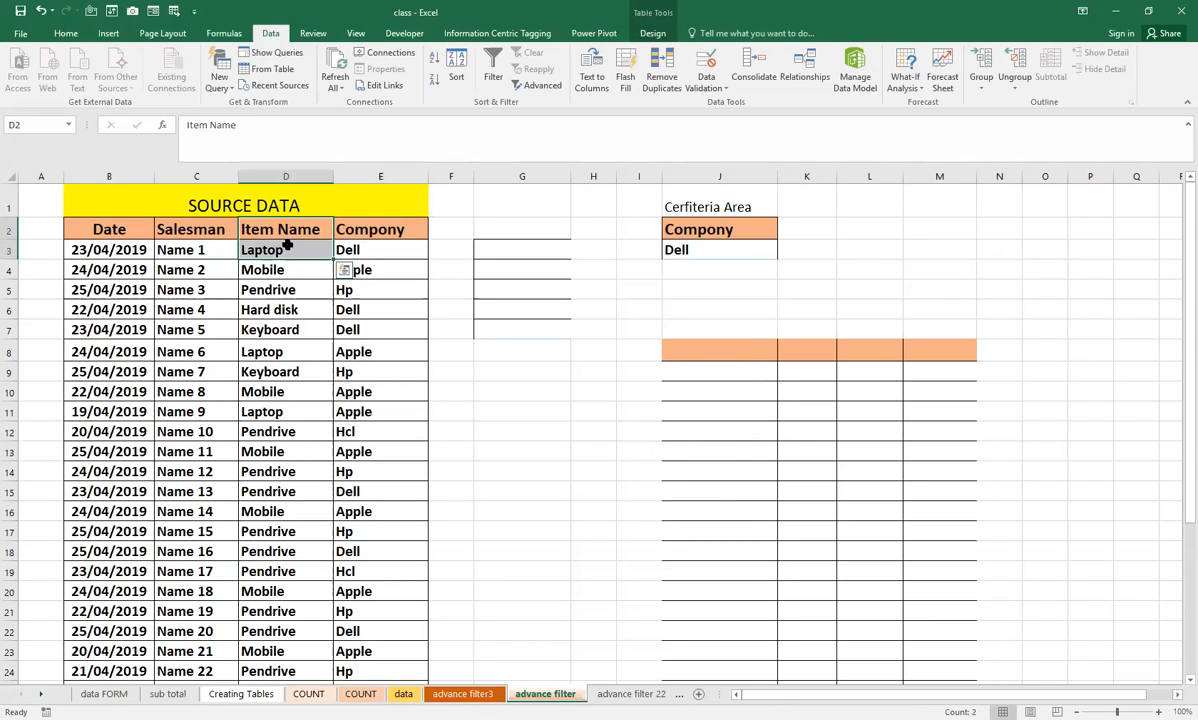
key("ctrl+c")
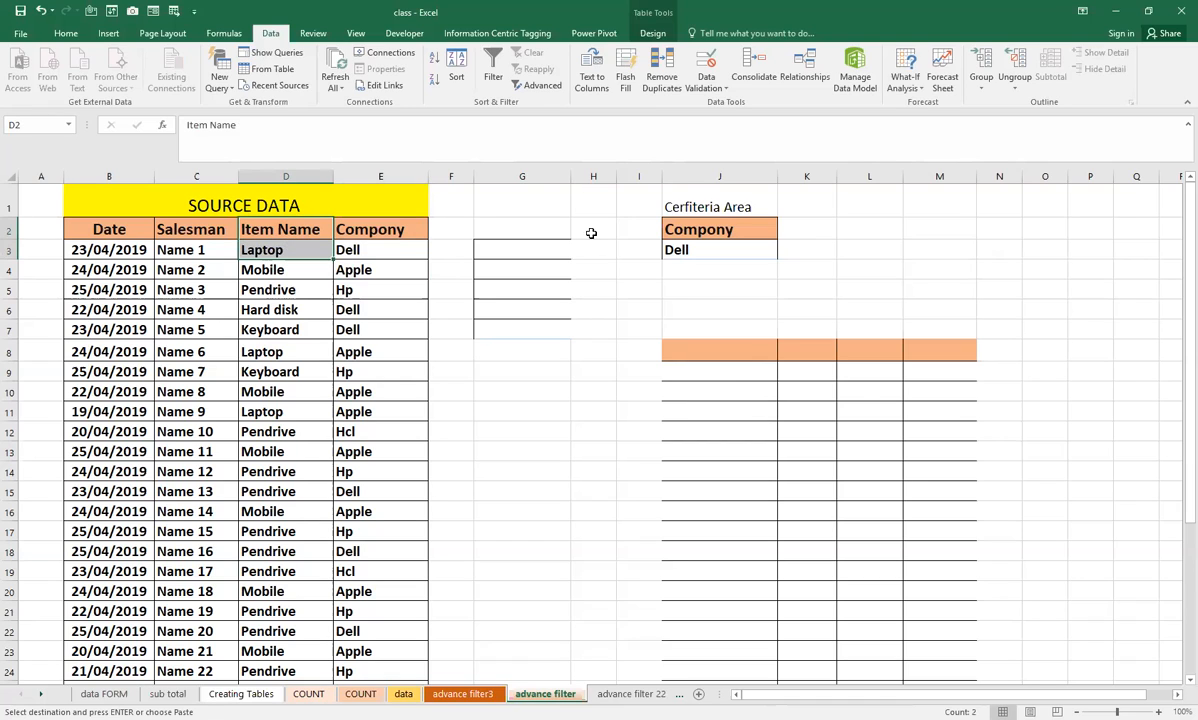
left_click(621, 226)
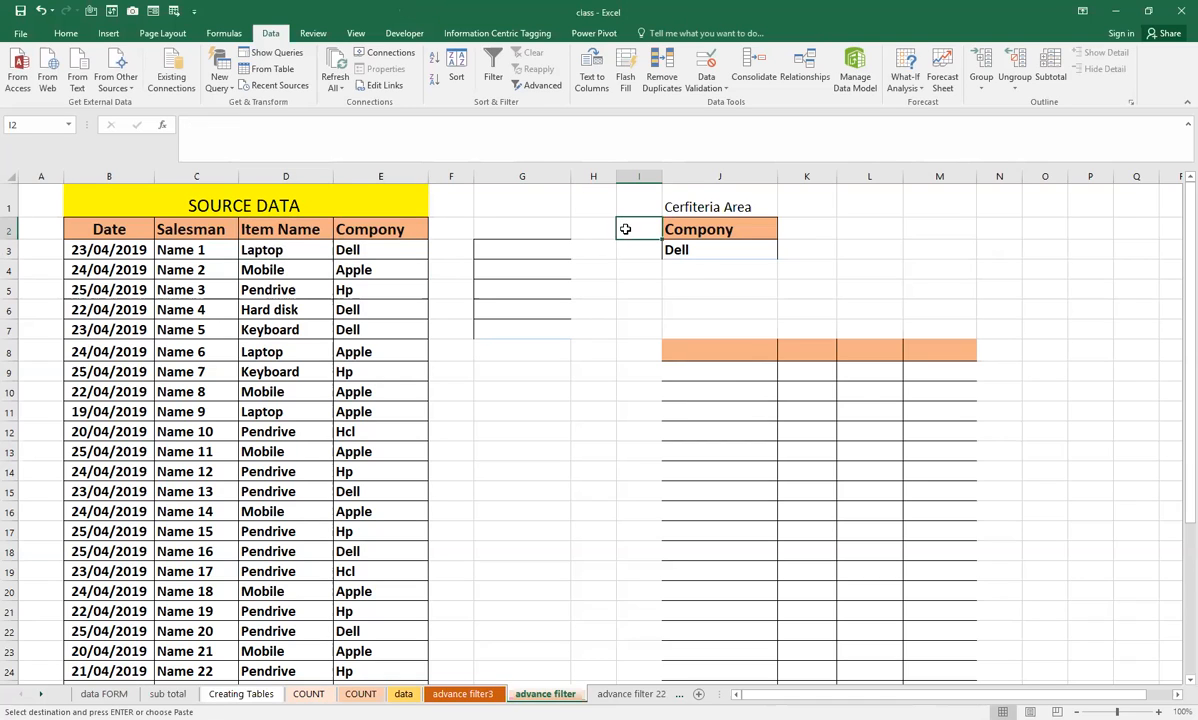
key("ctrl+v")
left_click_drag(656, 176, 709, 190)
left_click(632, 250)
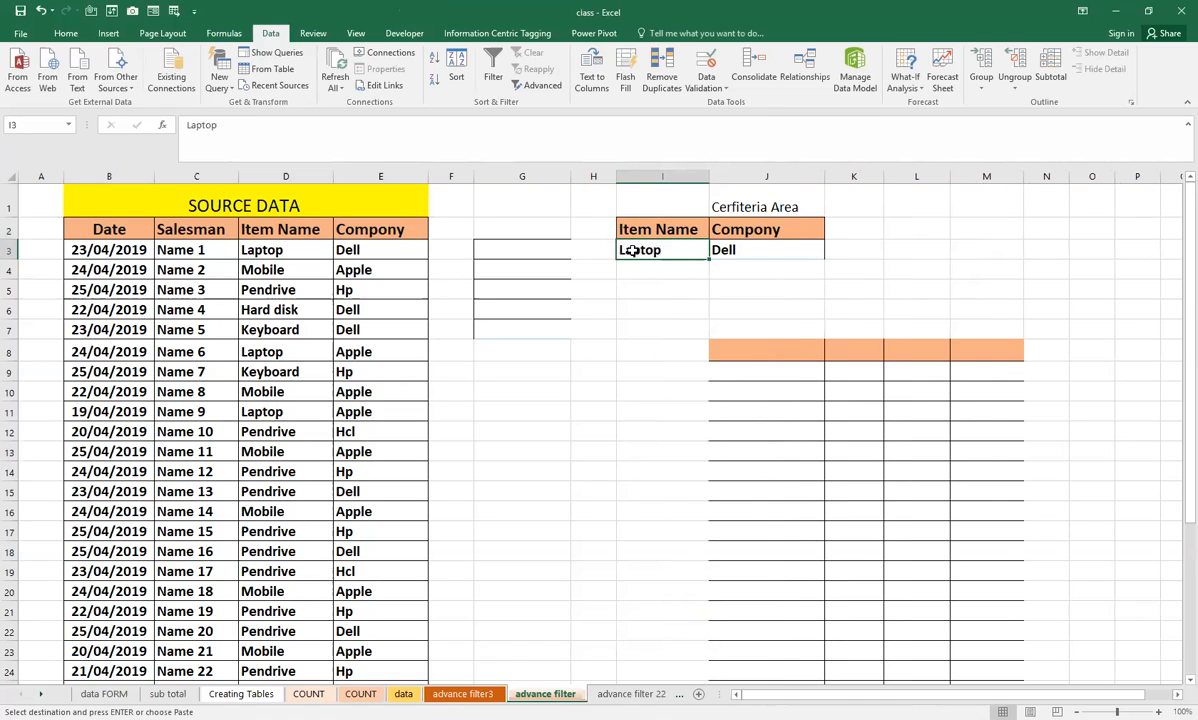
left_click(742, 249)
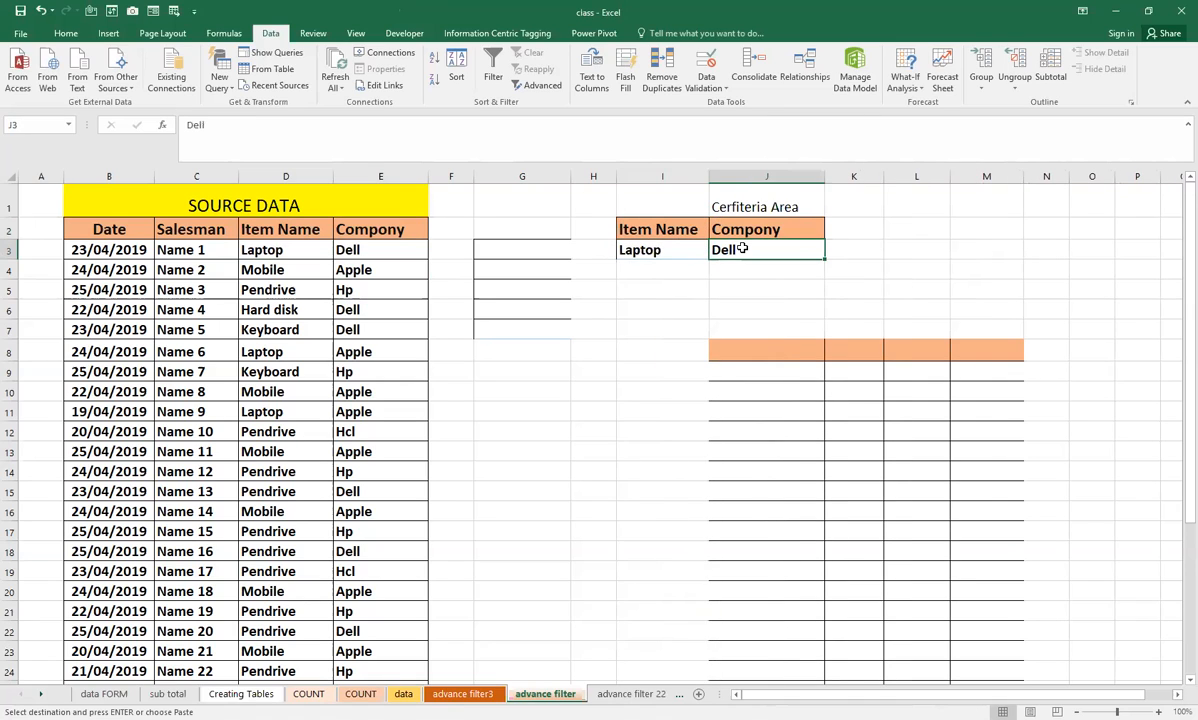
Copy the Laptop and Dell entries from D3:E3 over the item and company cells of the Name 12 and Name 13 rows, D14:E15.
left_click_drag(245, 250, 385, 249)
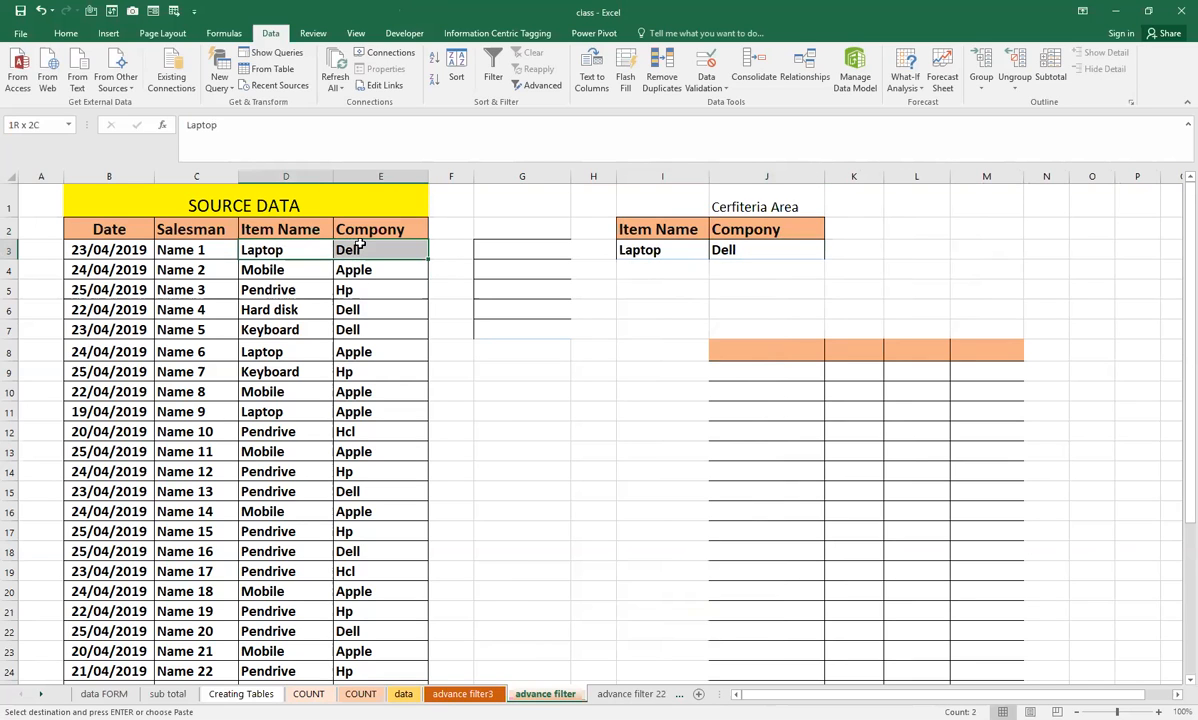
key("ctrl+v")
scroll(301, 444, "down", 2)
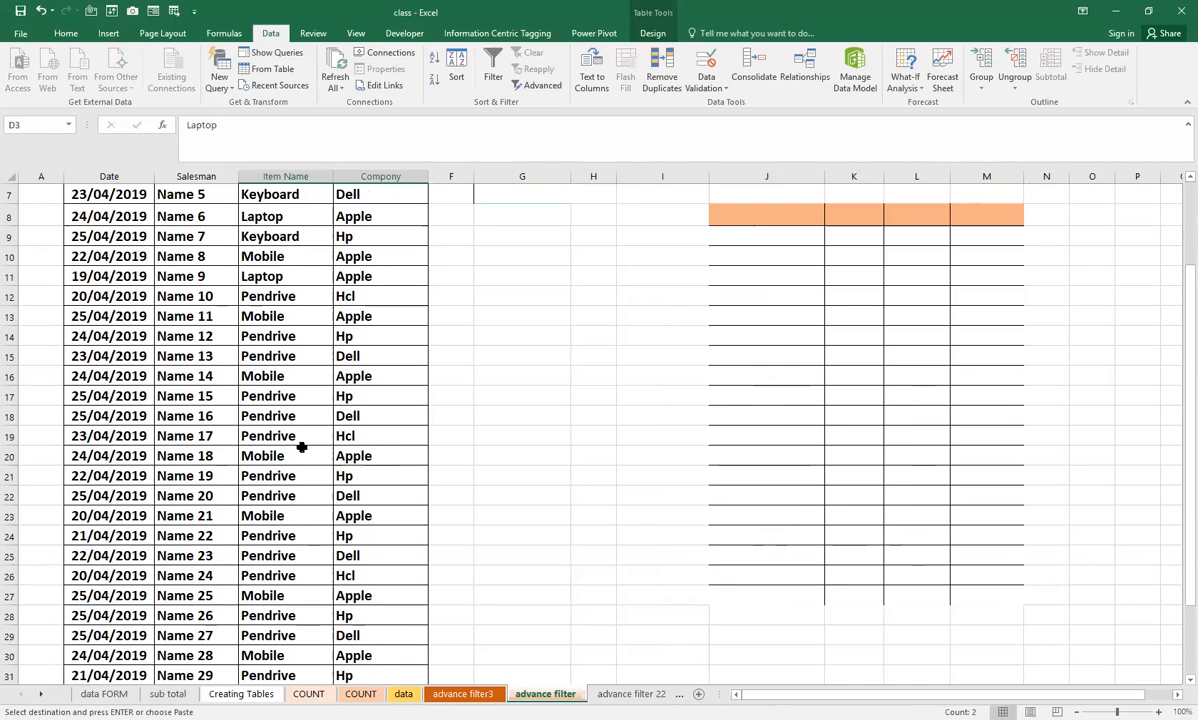
scroll(301, 447, "down", 3)
scroll(301, 451, "up", 5)
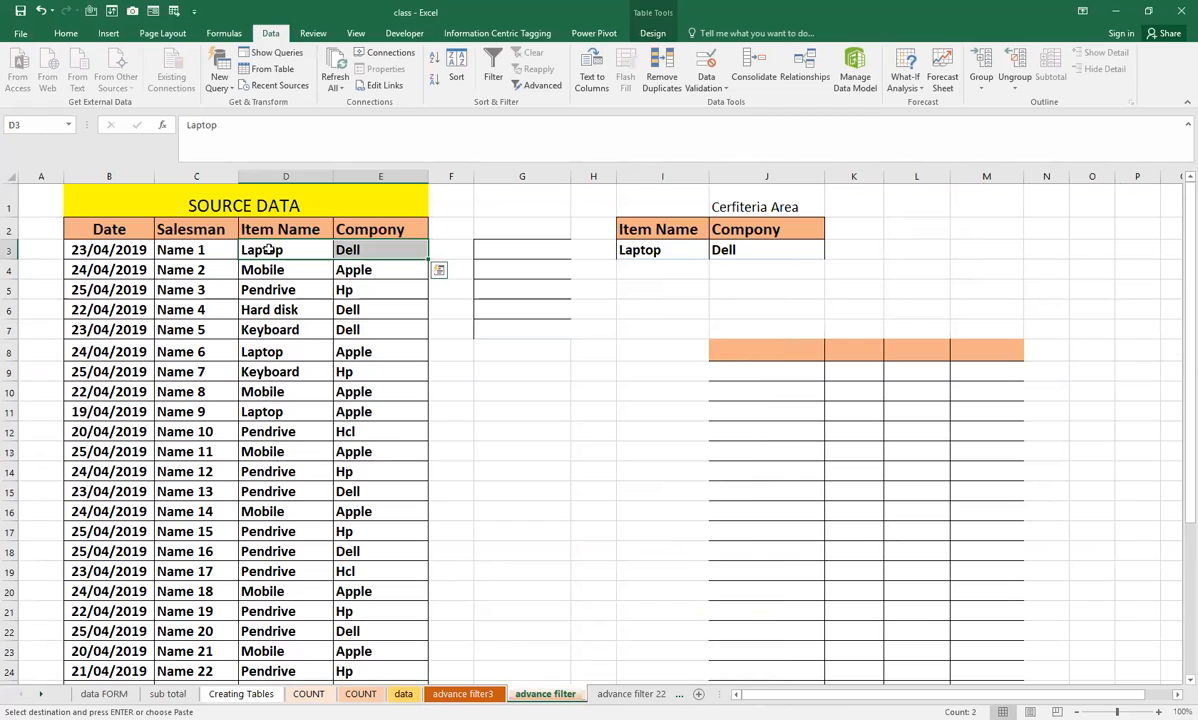
left_click(263, 450)
left_click(268, 475)
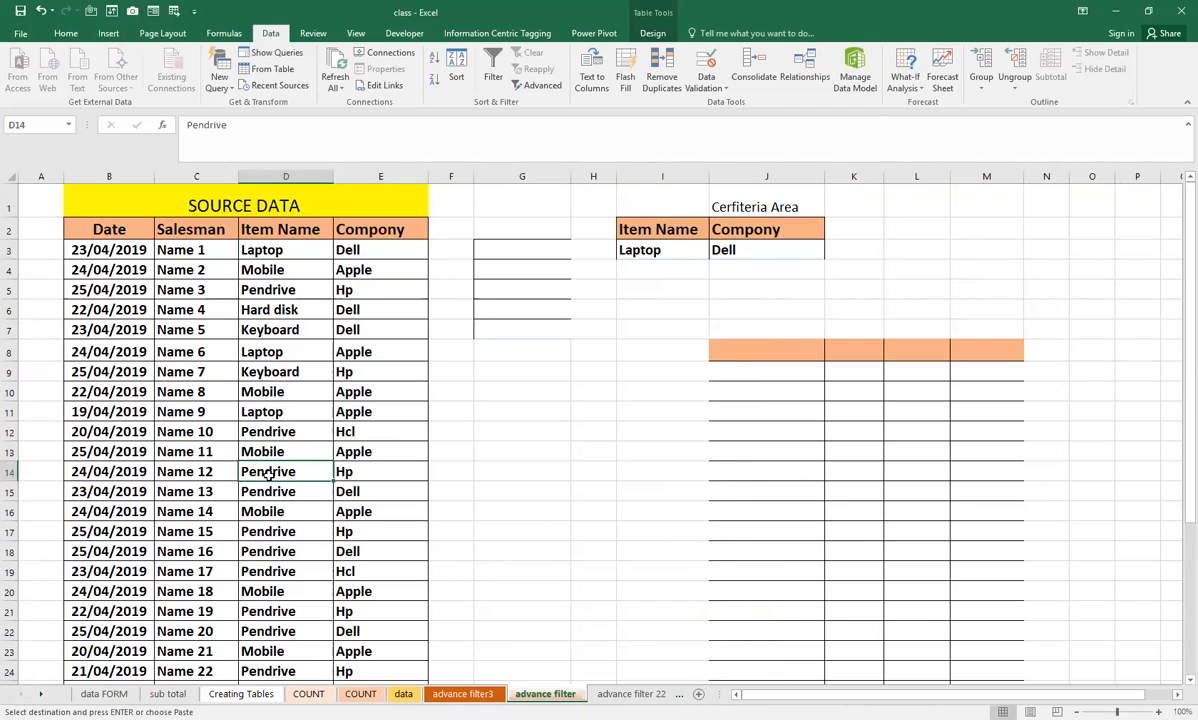
key("shift+Right")
key("ctrl+v")
left_click(270, 492)
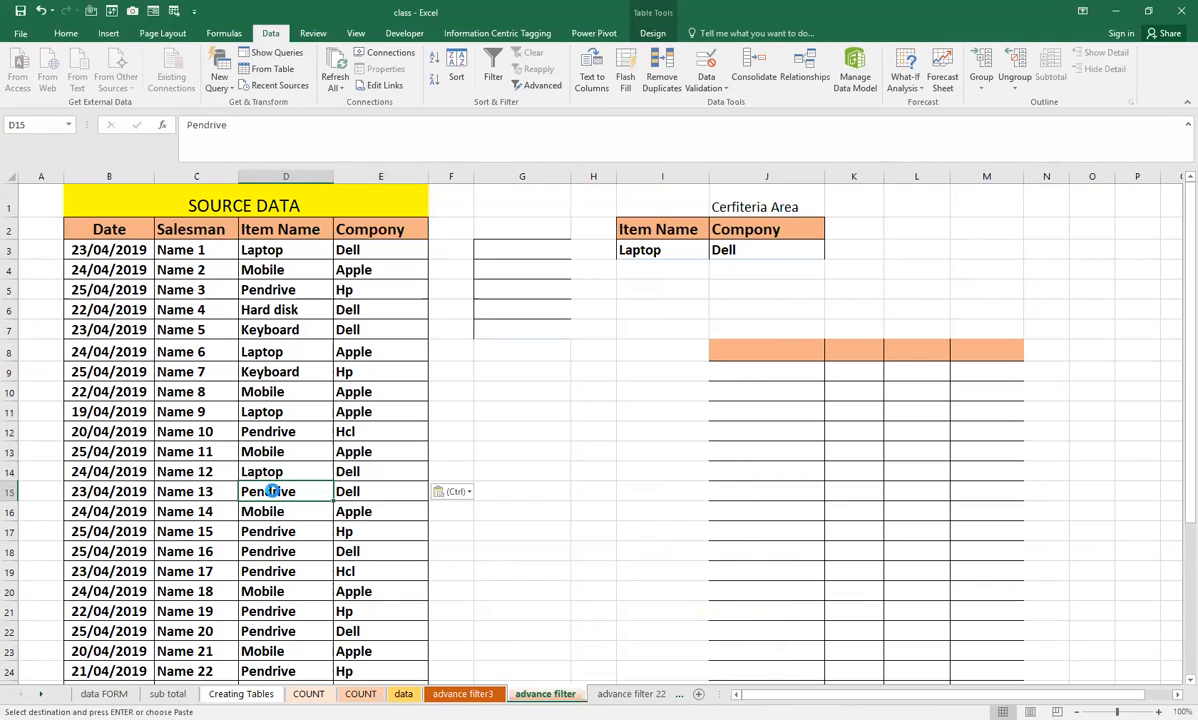
key("shift+Right")
key("ctrl+v")
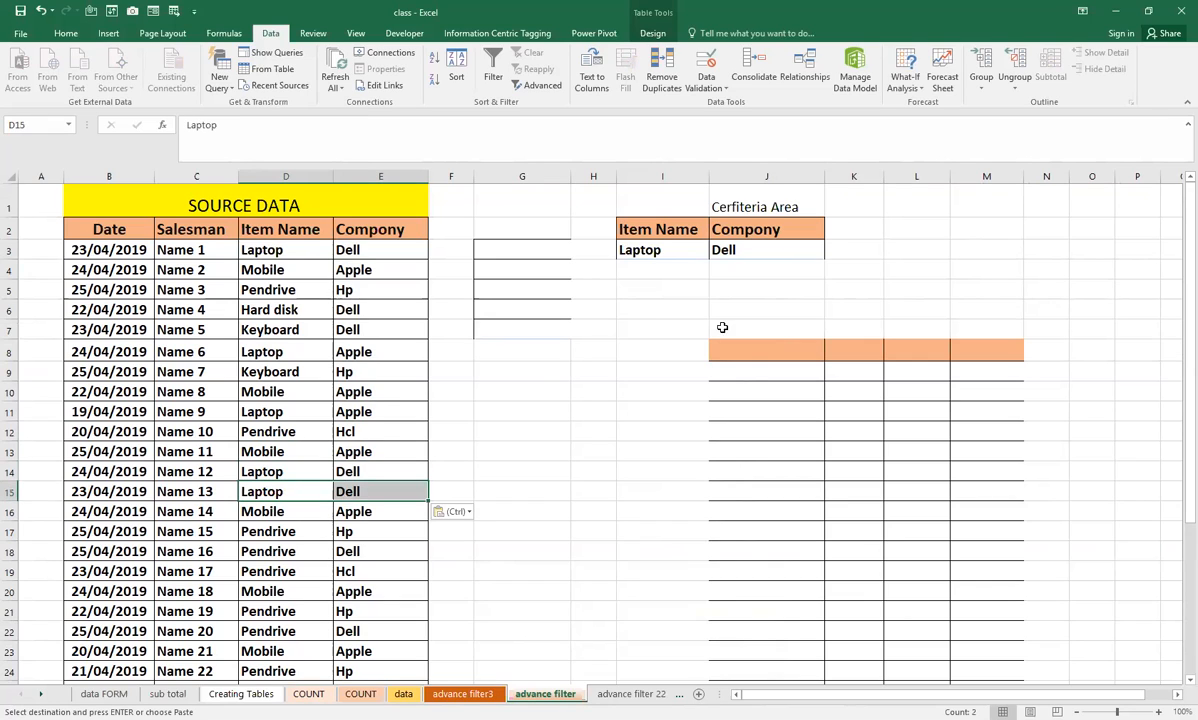
Start an Advanced Filter on the source table B2:E36 with the Item Name and Company criteria in I2:J3.
scroll(820, 700, "right", 1)
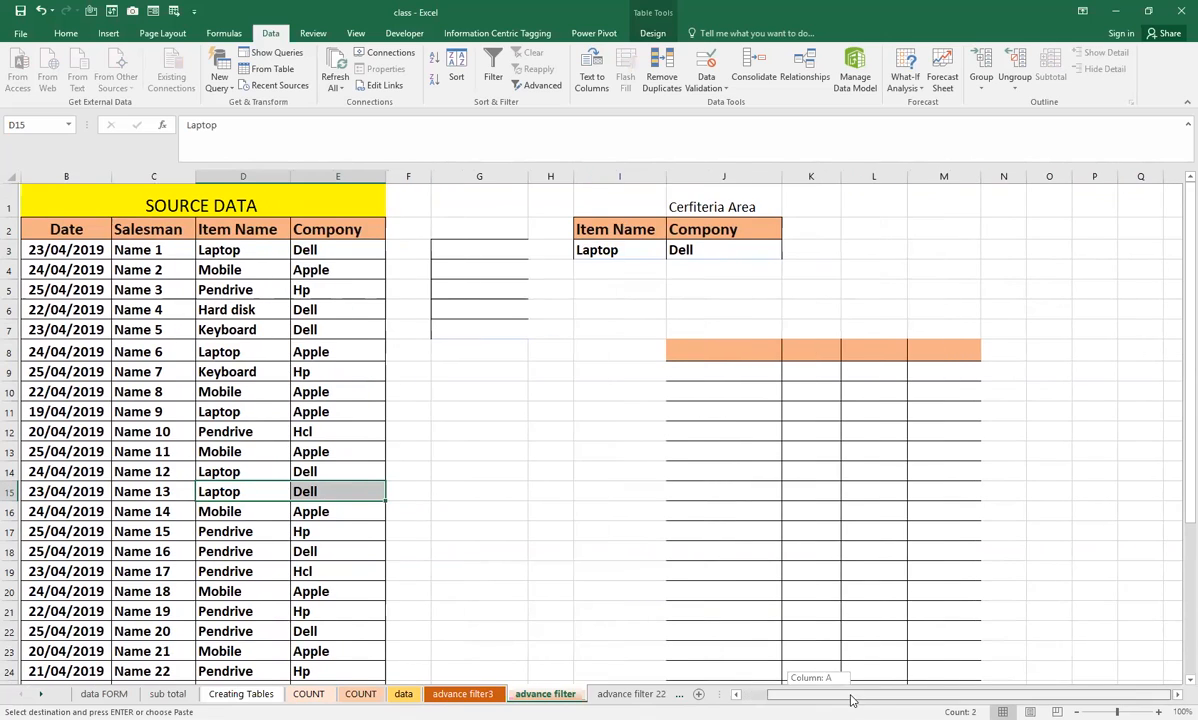
left_click(695, 352)
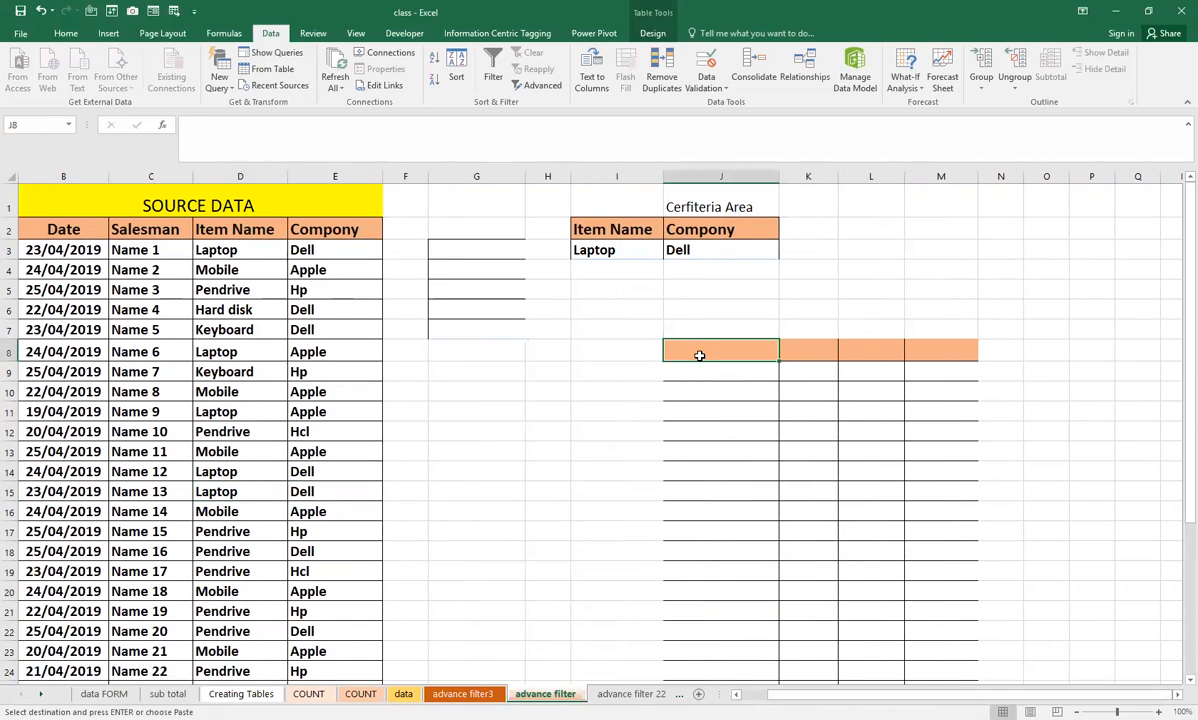
left_click(549, 94)
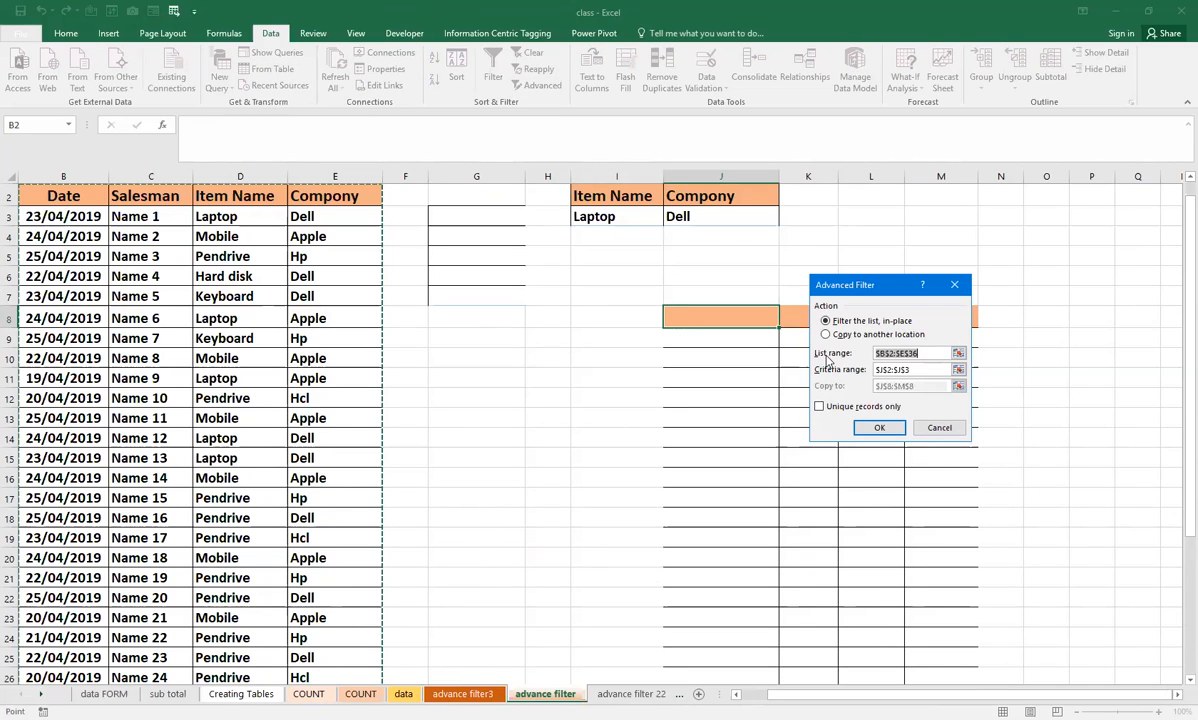
left_click(922, 370)
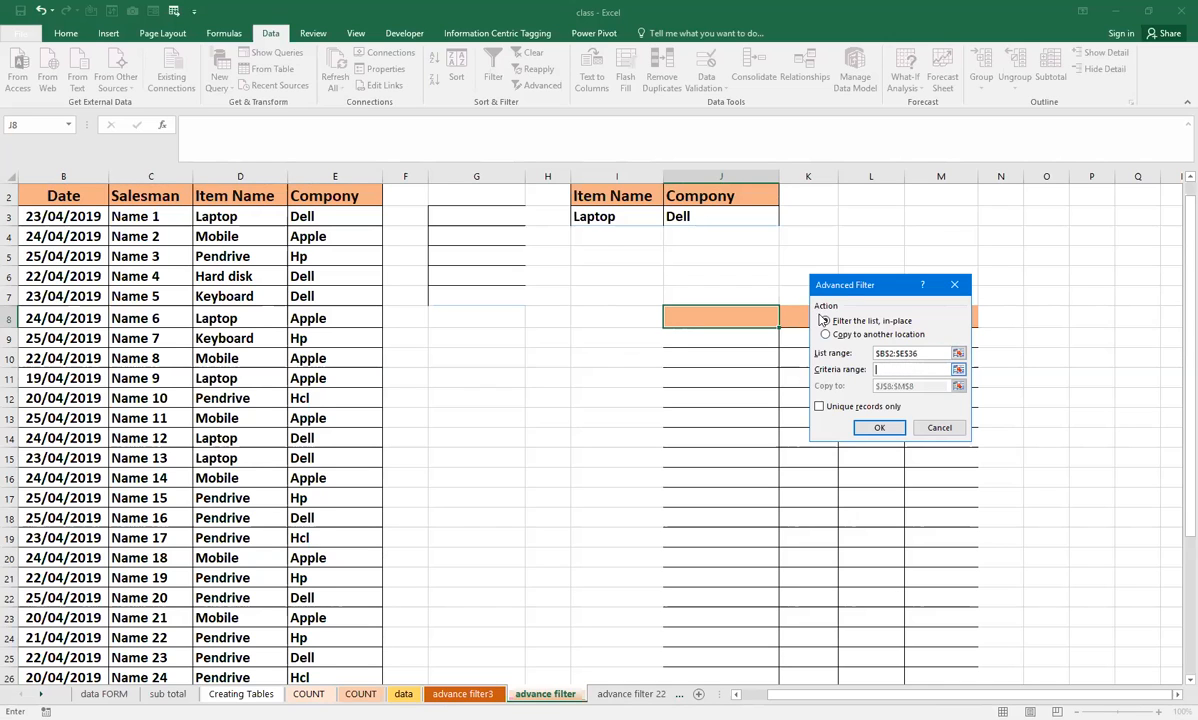
scroll(700, 275, "up", 1)
left_click_drag(615, 229, 685, 250)
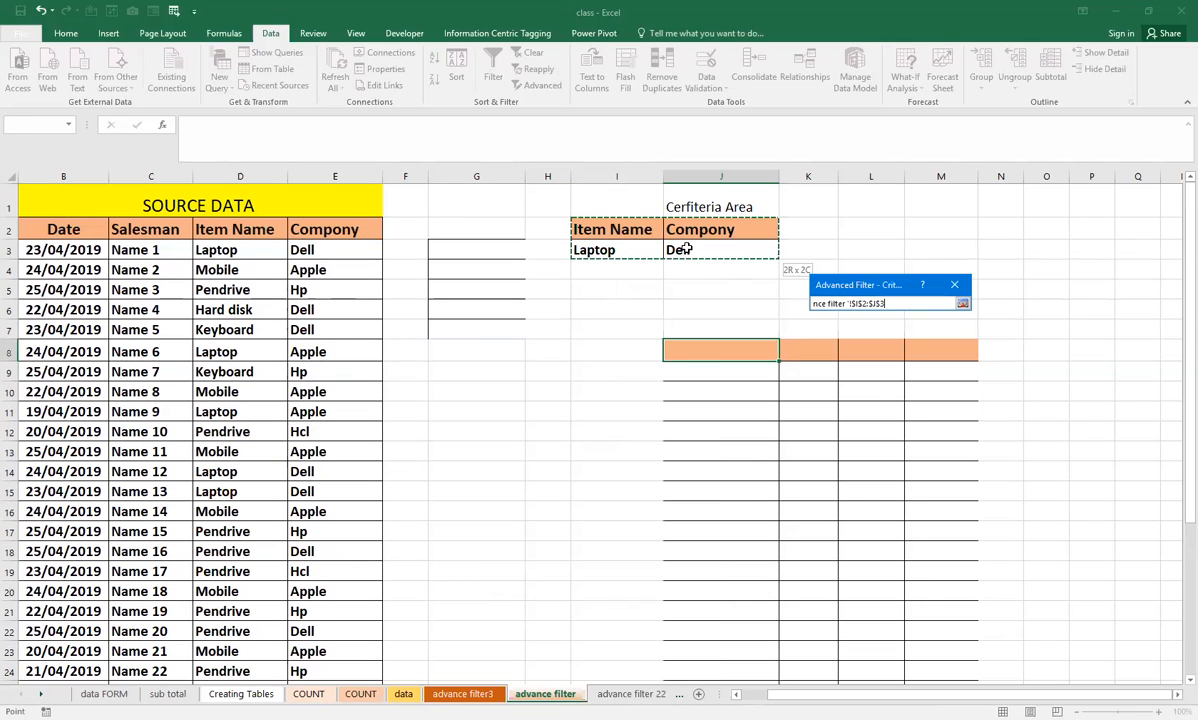
Choose to copy the Laptop and Dell matches to another location starting at J8, and run the filter.
left_click(826, 335)
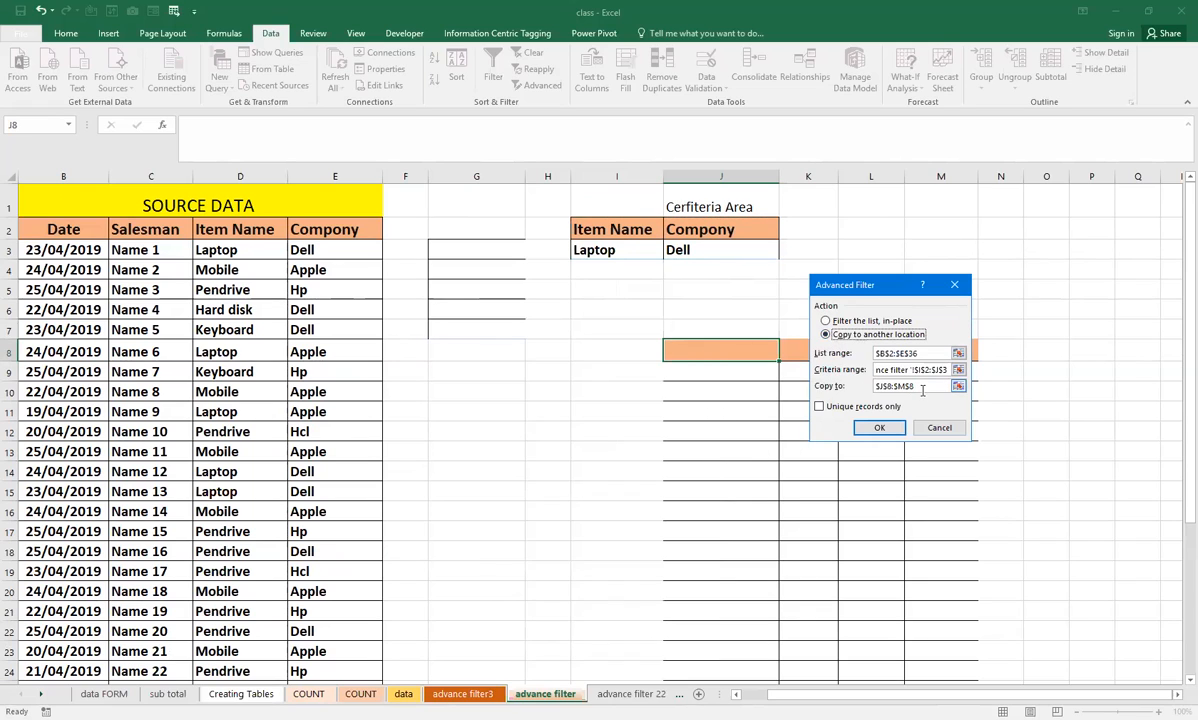
double_click(864, 388)
key("BackSpace")
left_click(744, 356)
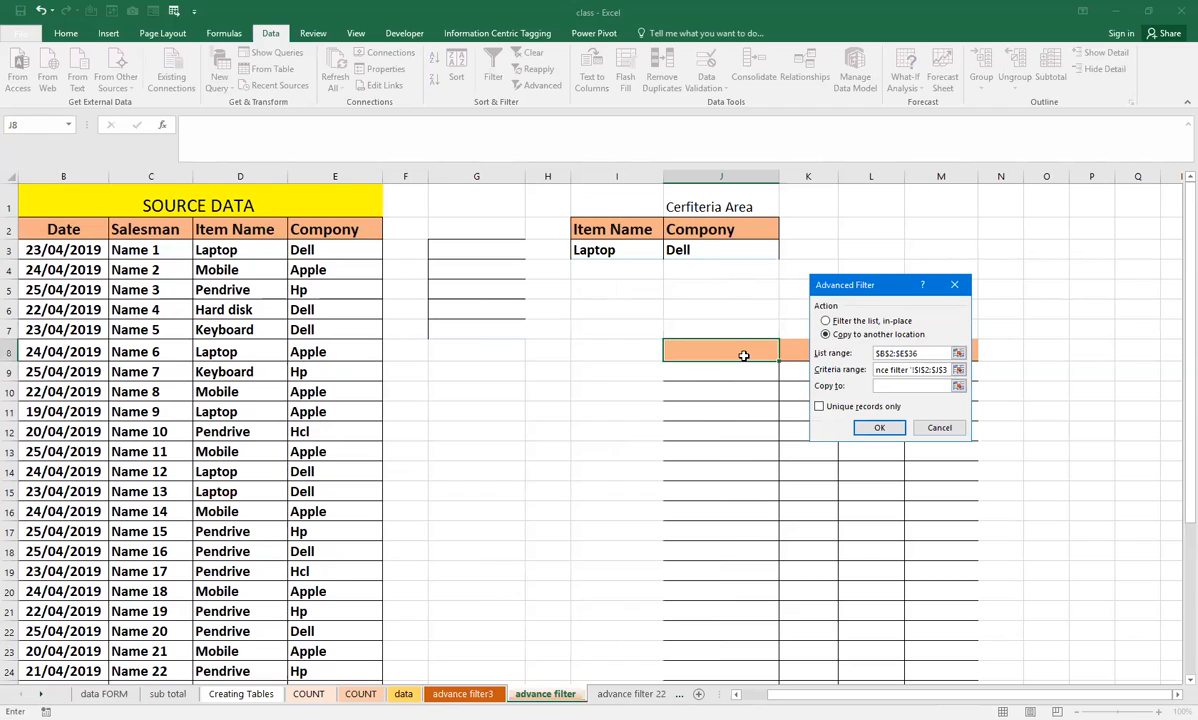
left_click(736, 356)
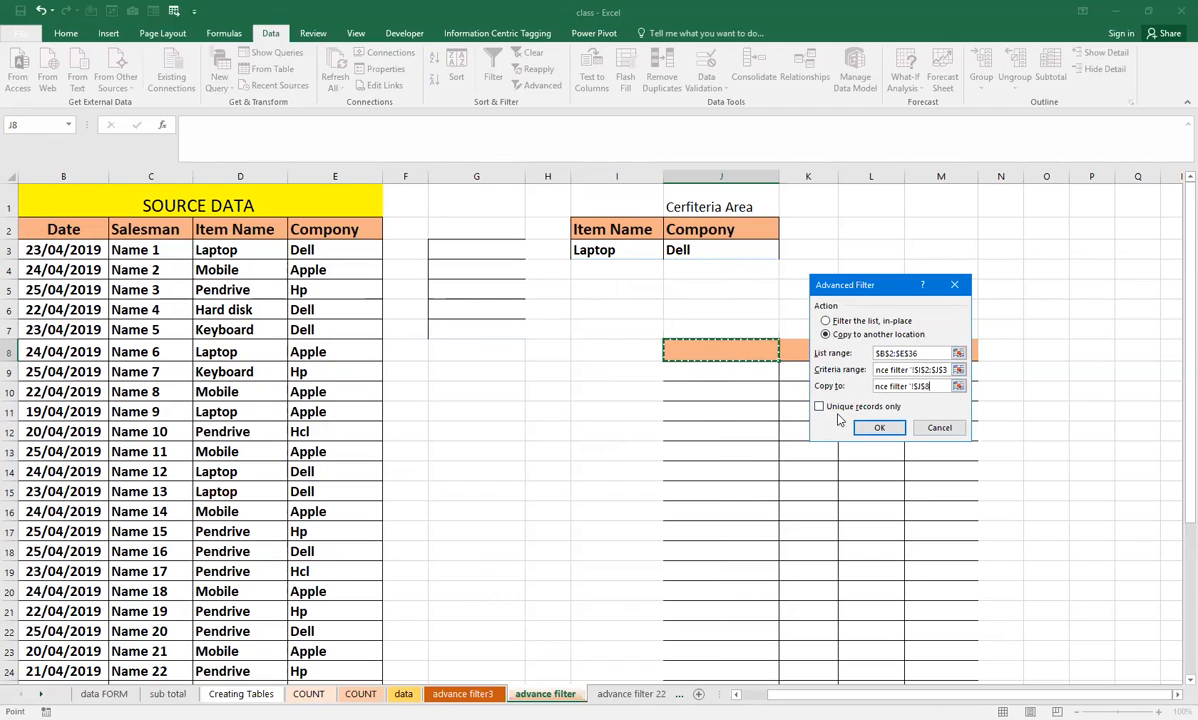
left_click(876, 429)
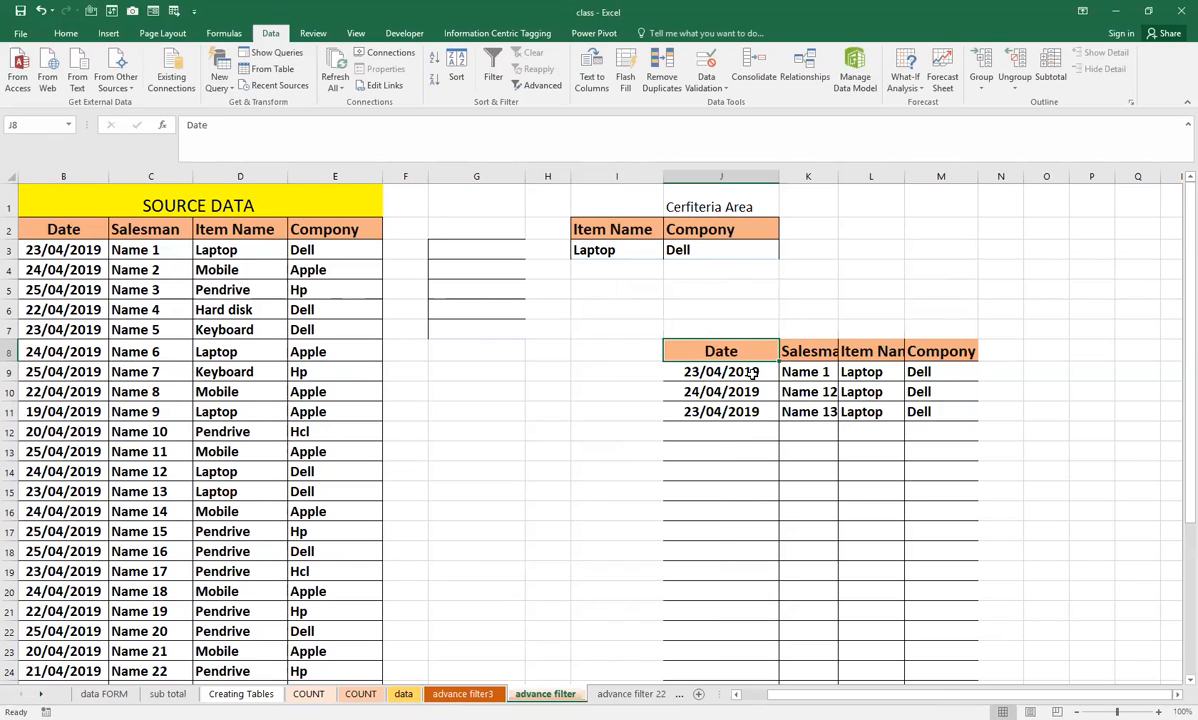
Widen column K so the Salesman header and names in the extracted Laptop and Dell records fit.
left_click(604, 251)
left_click(676, 250)
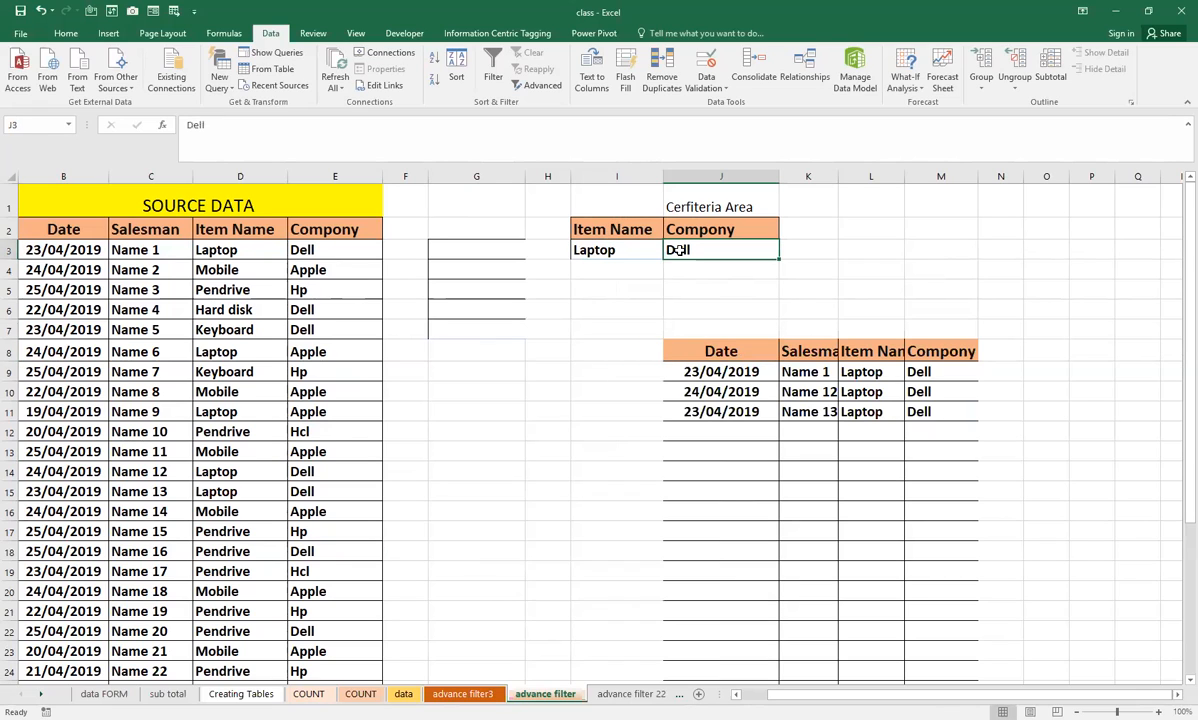
left_click(765, 369)
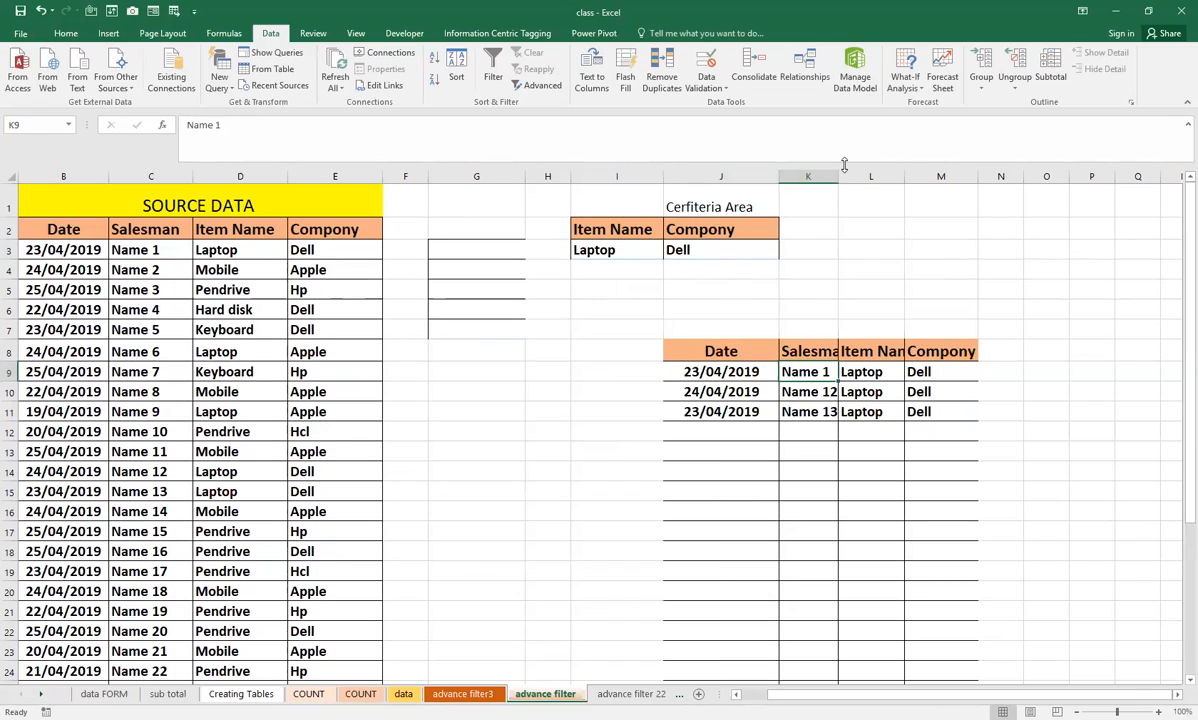
left_click_drag(829, 176, 857, 176)
left_click(836, 229)
left_click(815, 374)
left_click(805, 410)
scroll(210, 393, "down", 3)
scroll(203, 395, "up", 3)
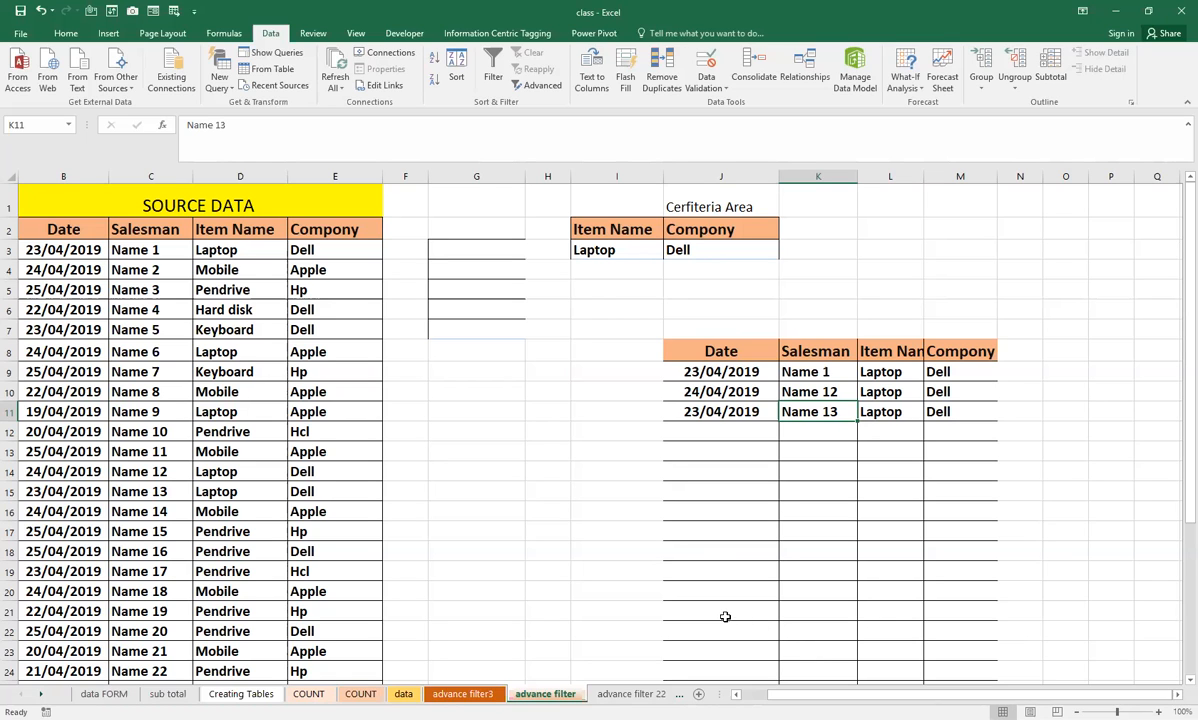
Open the advance filter 22 sheet and check its REGION criteria AUH in N4:N5 against the source table's REGION column.
left_click(632, 693)
scroll(549, 461, "up", 1)
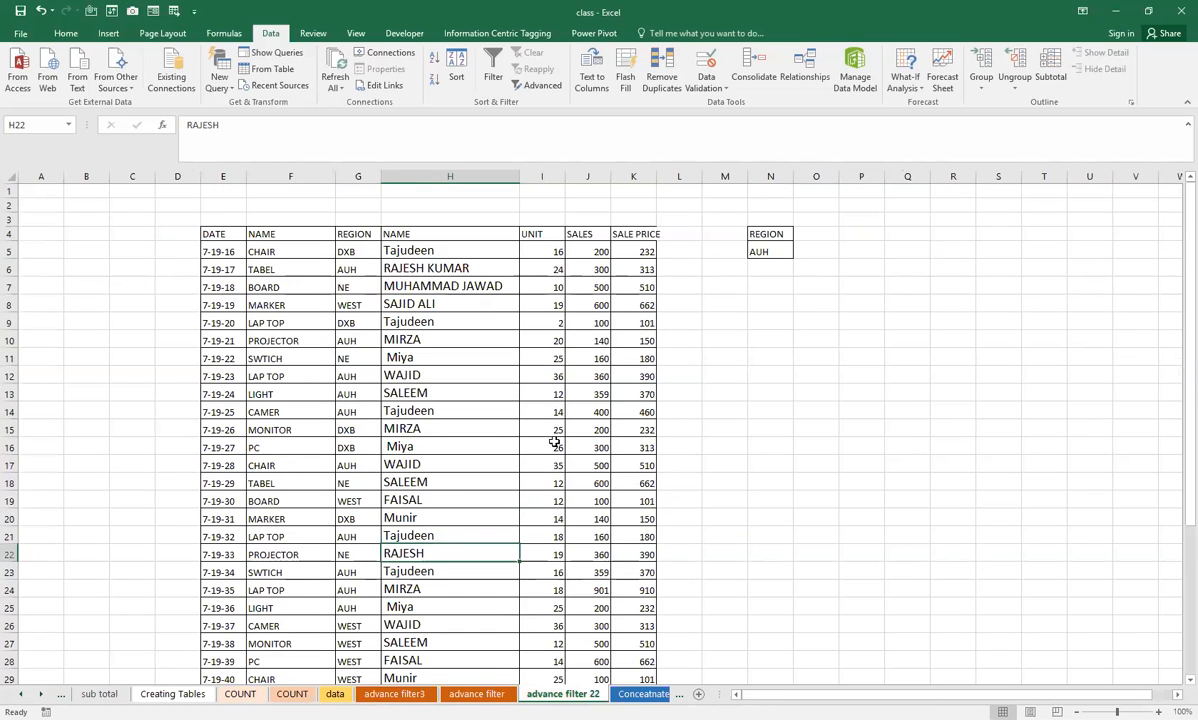
scroll(553, 410, "down", 1)
scroll(578, 413, "up", 1)
left_click(759, 251)
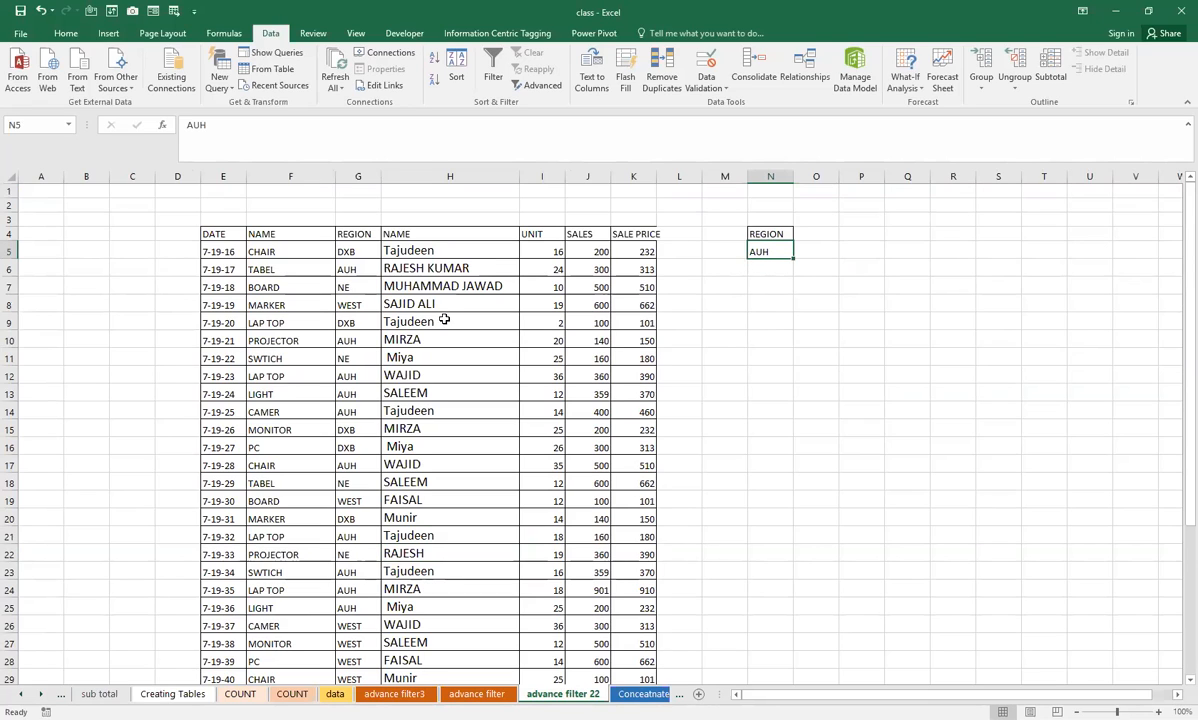
left_click(348, 251)
left_click_drag(766, 234, 762, 250)
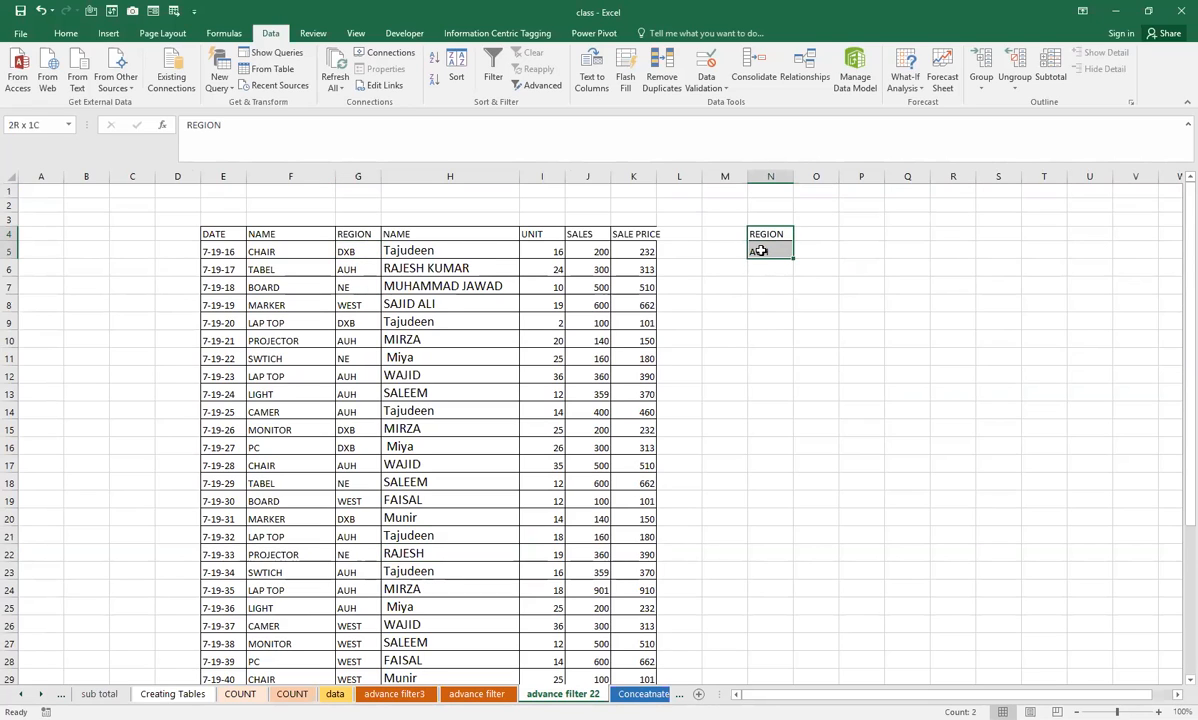
Start an Advanced Filter with the table E4:K40 as the list range and the REGION criteria N4:N5 as the criteria range.
left_click(796, 334)
left_click(773, 301)
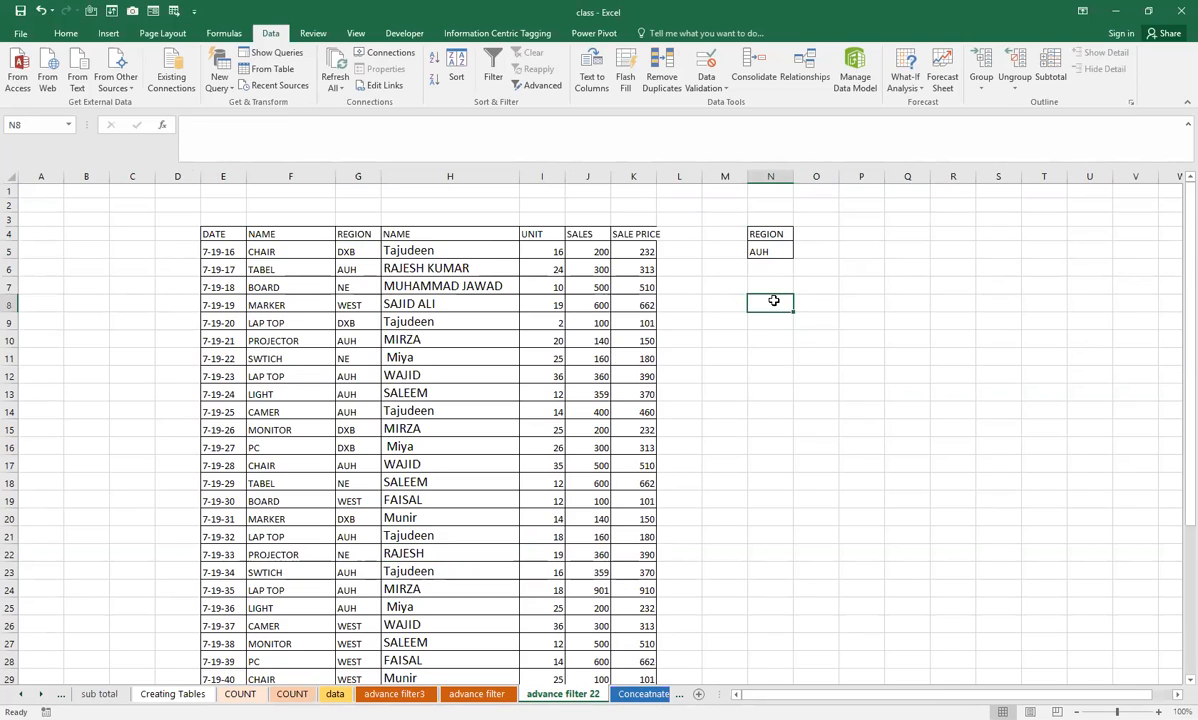
left_click(538, 85)
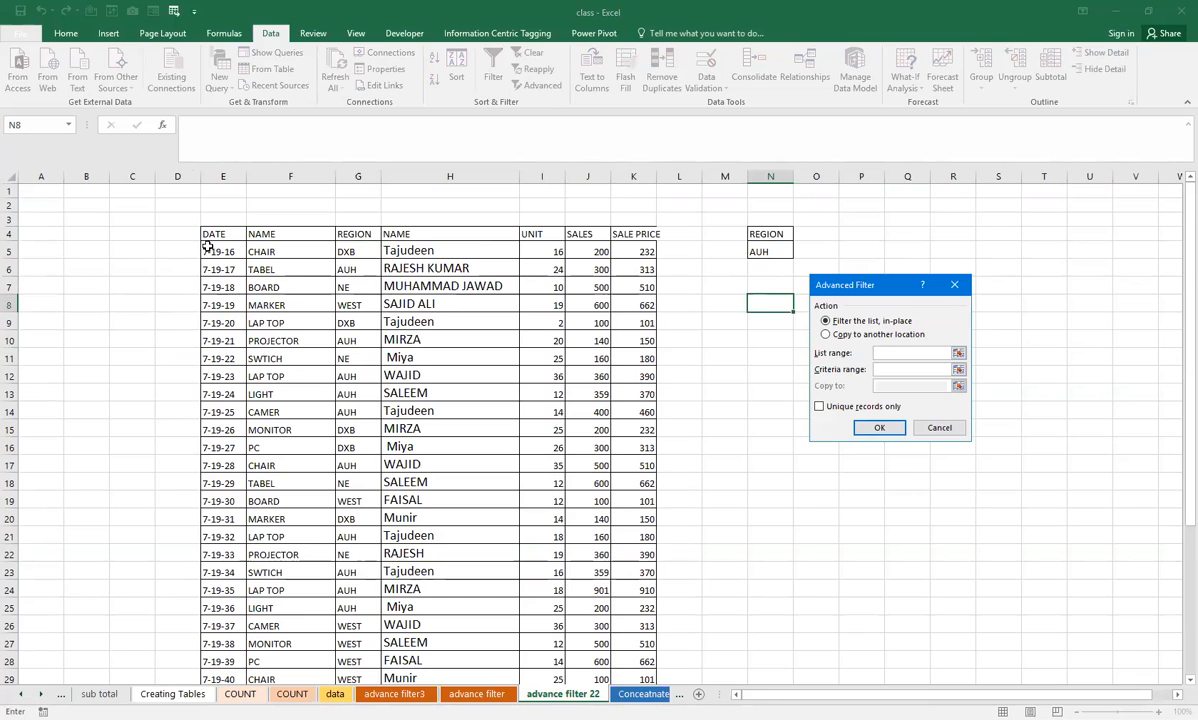
left_click_drag(215, 234, 645, 621)
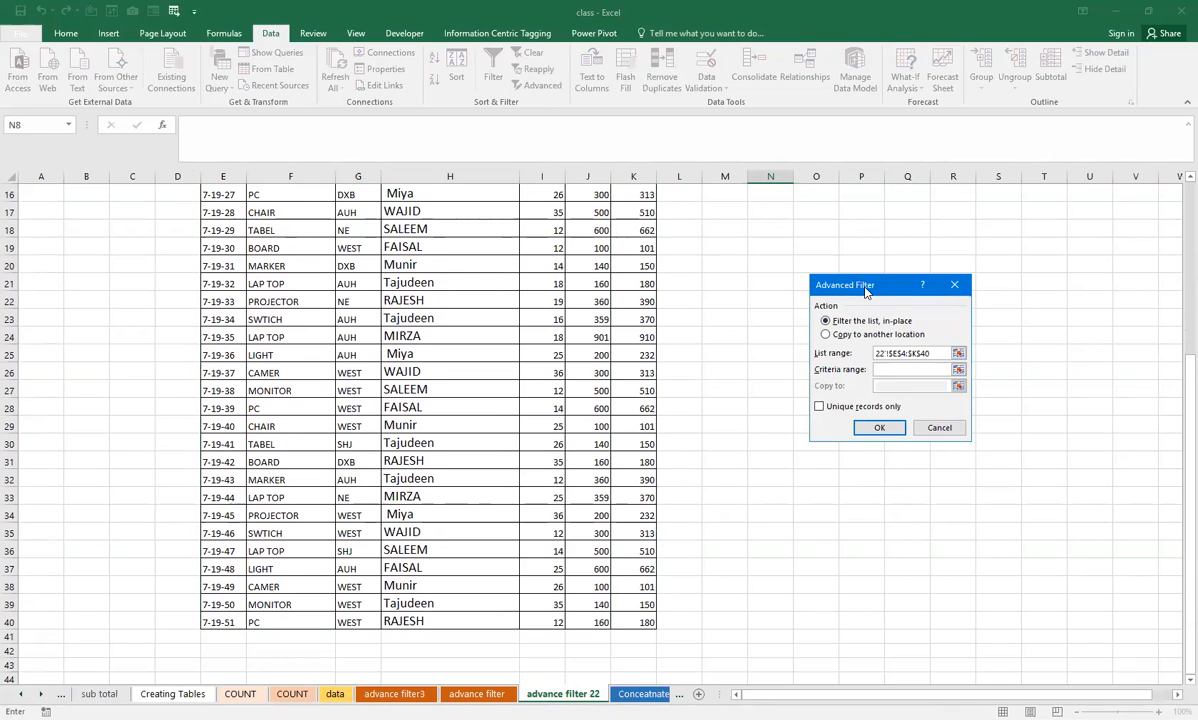
left_click_drag(866, 290, 878, 383)
scroll(717, 299, "up", 5)
left_click(762, 232)
left_click_drag(762, 232, 765, 252)
Copy the AUH matches to another location starting at N8, run the filter, and check the REGION column of the extracted rows.
left_click(837, 427)
left_click(903, 479)
left_click(769, 305)
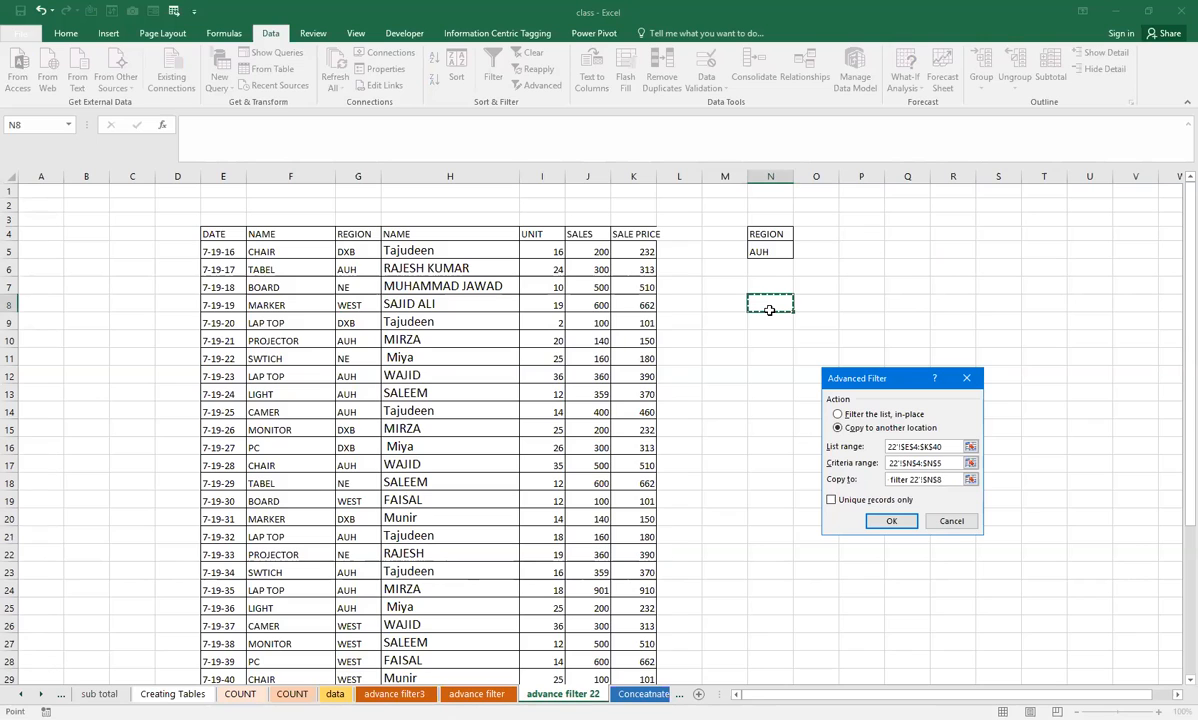
left_click(880, 518)
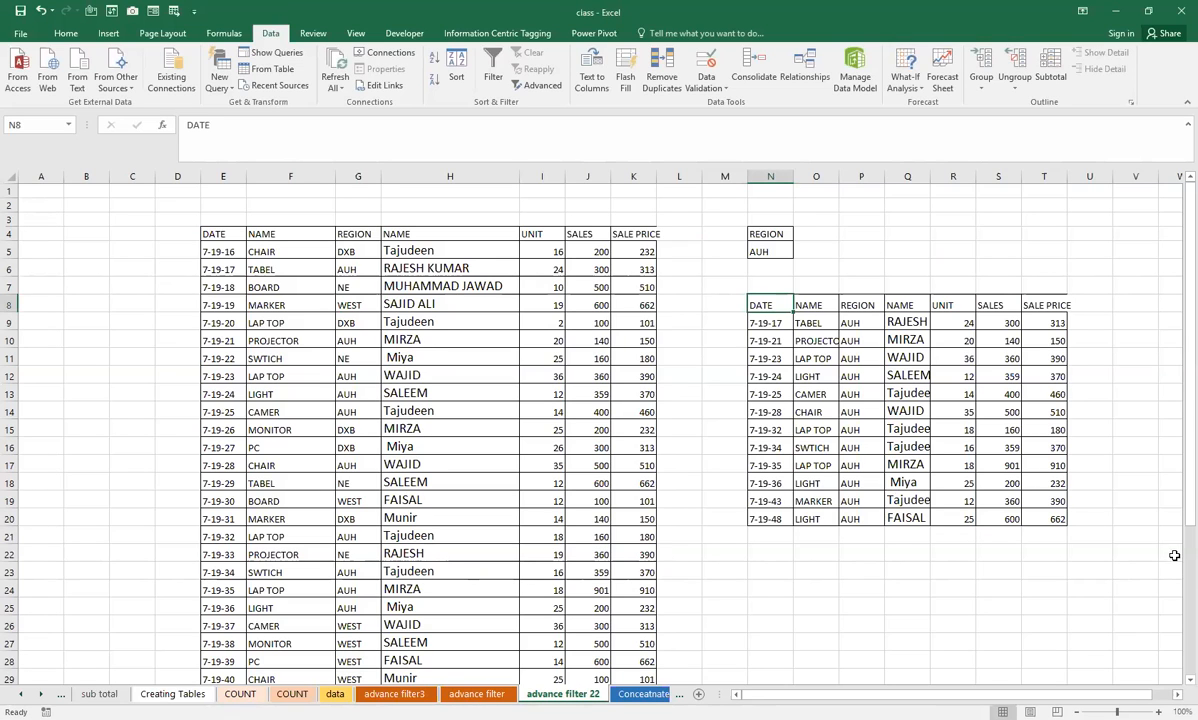
scroll(1098, 505, "up", 3)
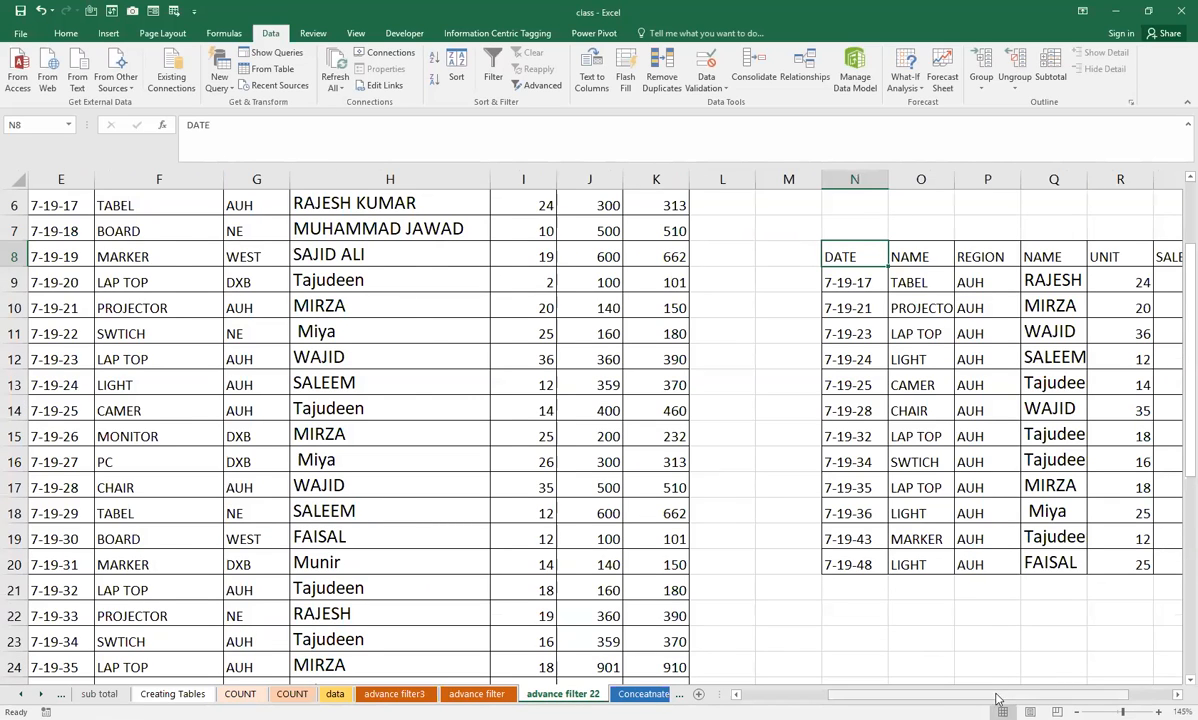
left_click_drag(995, 698, 1035, 698)
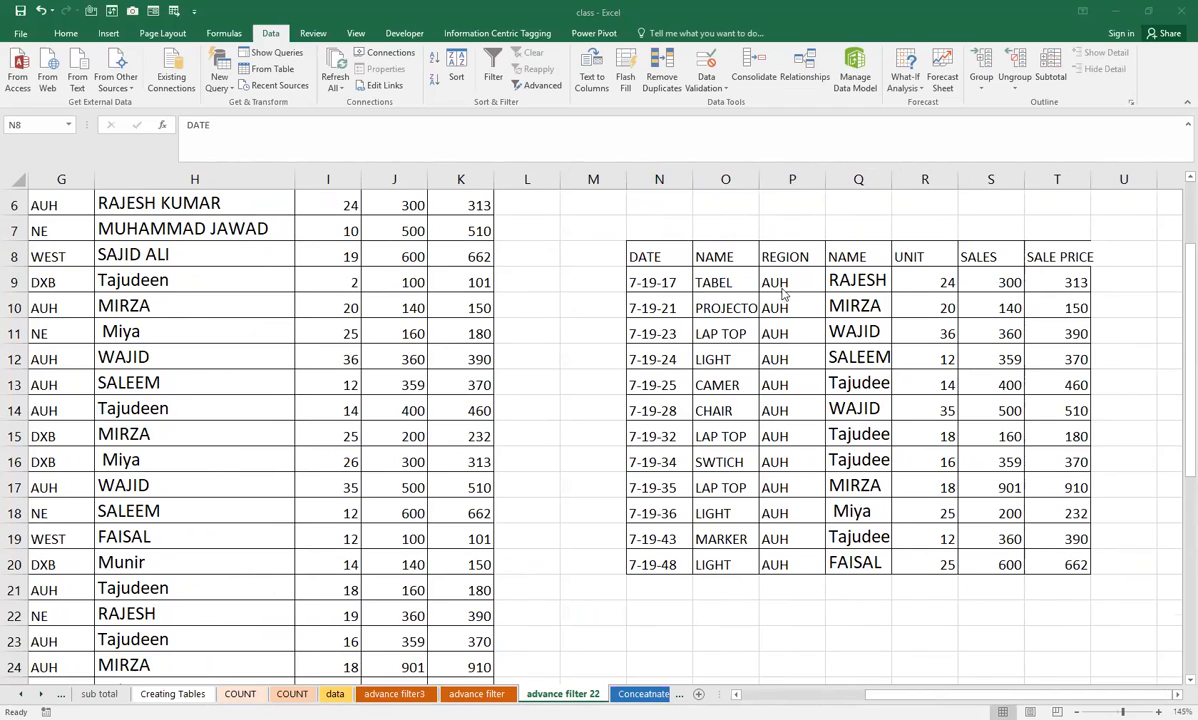
left_click_drag(786, 281, 784, 549)
scroll(731, 514, "up", 1)
scroll(728, 494, "down", 2)
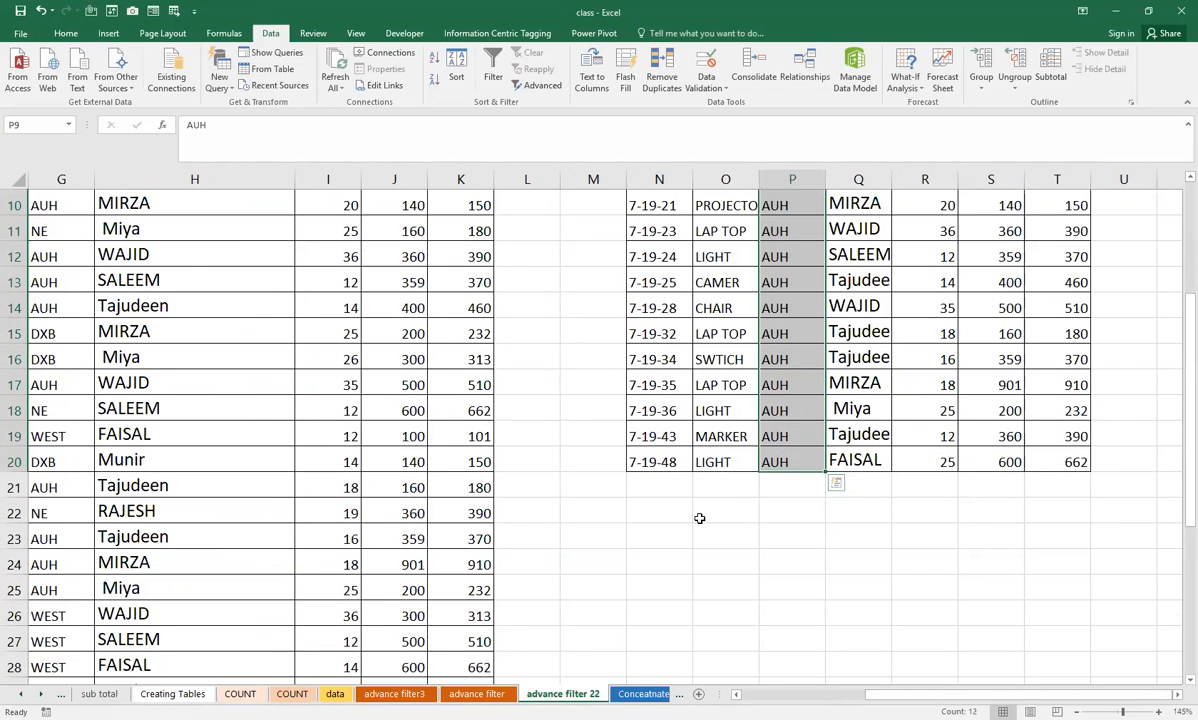
Open the Conceatnate EX2 sheet and look over the cable table and the name row below it.
left_click(639, 701)
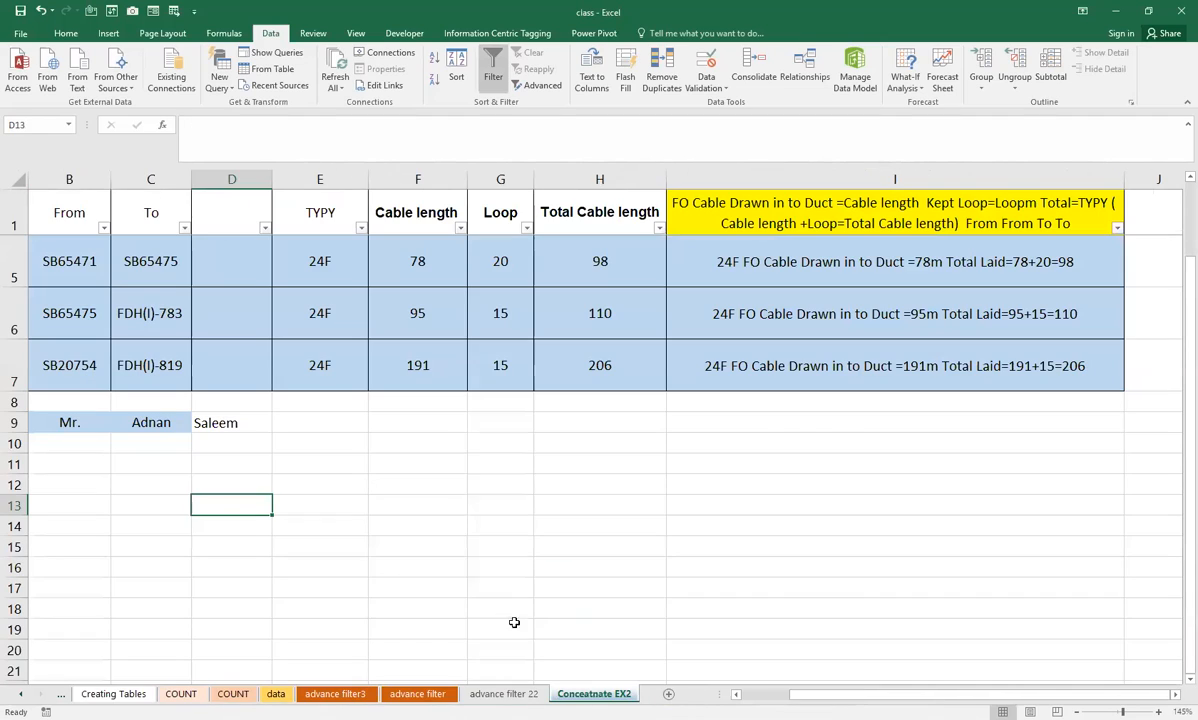
left_click(163, 485)
scroll(165, 482, "up", 1)
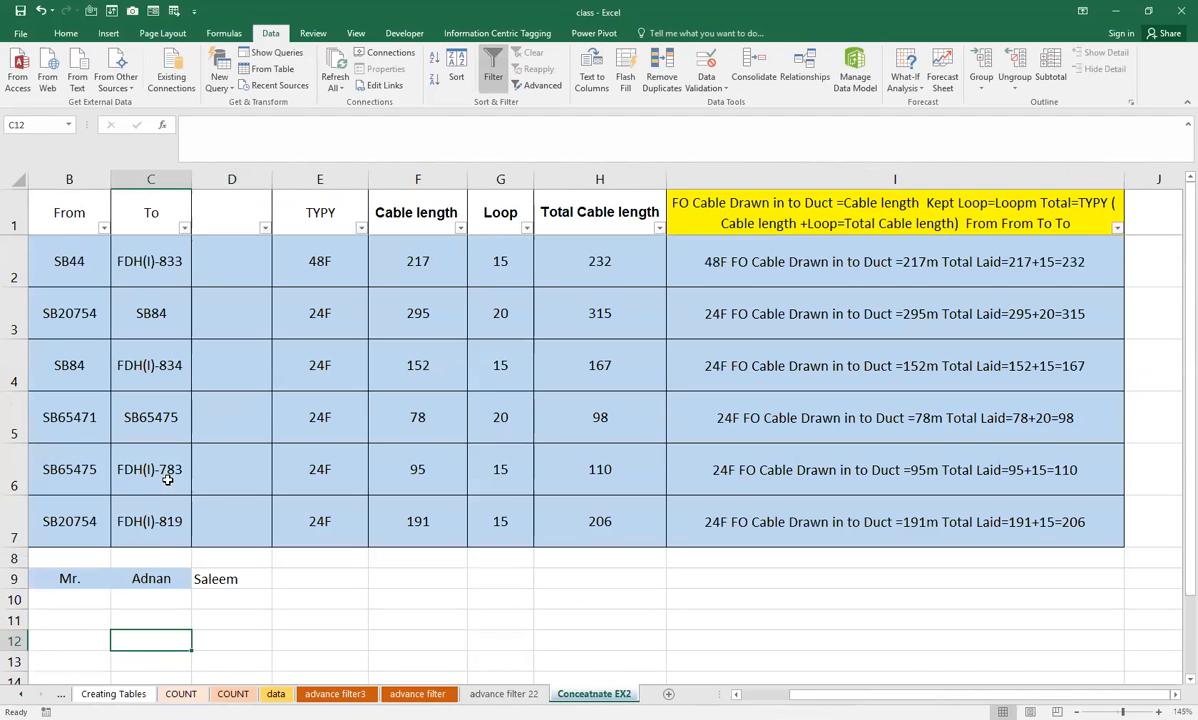
scroll(170, 476, "down", 2)
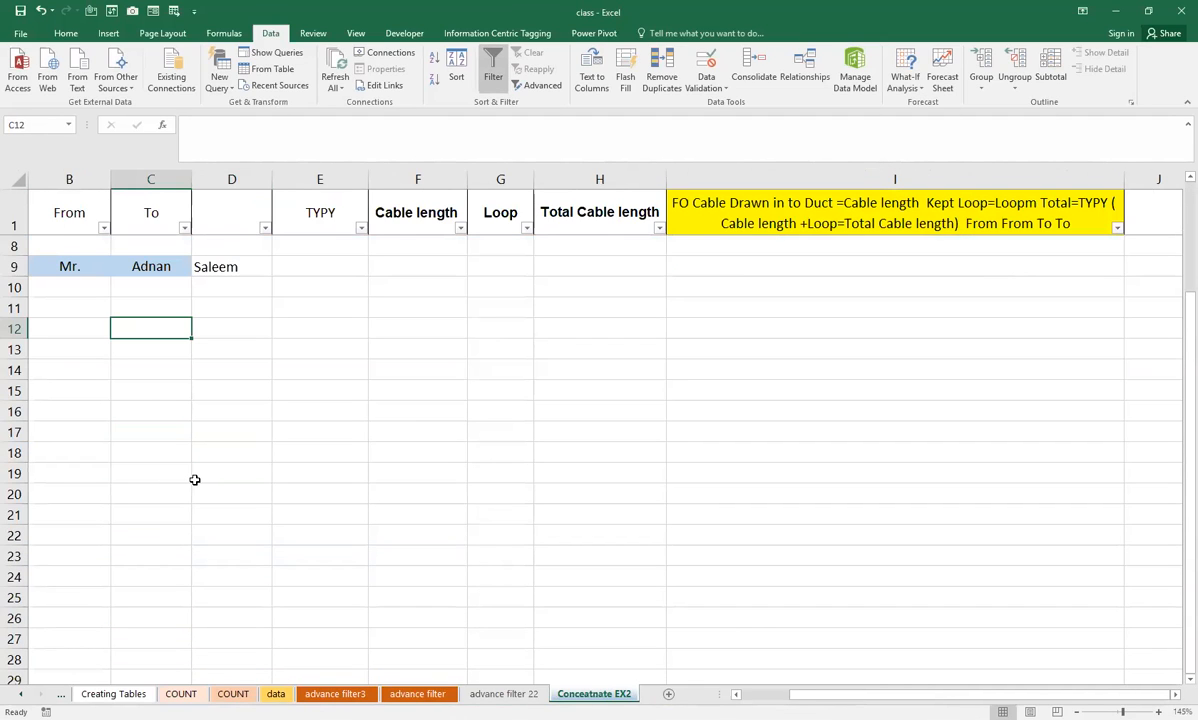
scroll(199, 483, "up", 2)
scroll(199, 484, "down", 2)
key("Down")
key("Down")
key("Up")
key("Up")
key("Down")
key("Down")
key("shift+Up")
Examine the title, first name and last name held in separate cells B9:D9.
left_click(72, 262)
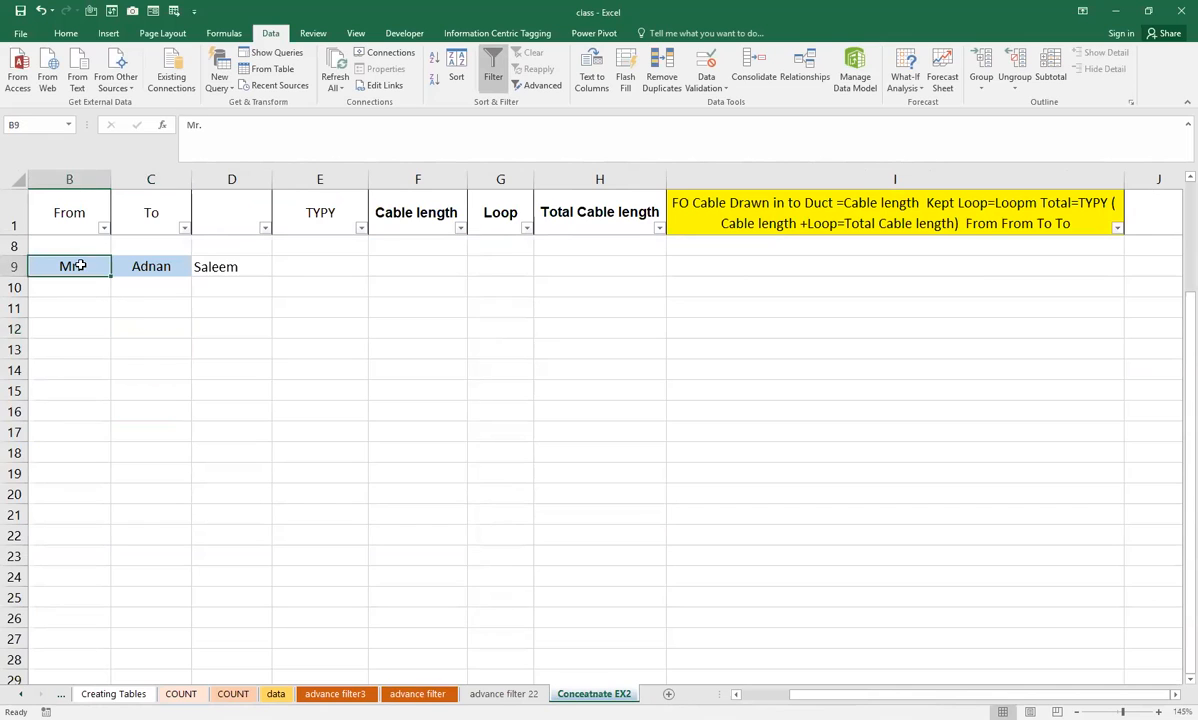
left_click(152, 264)
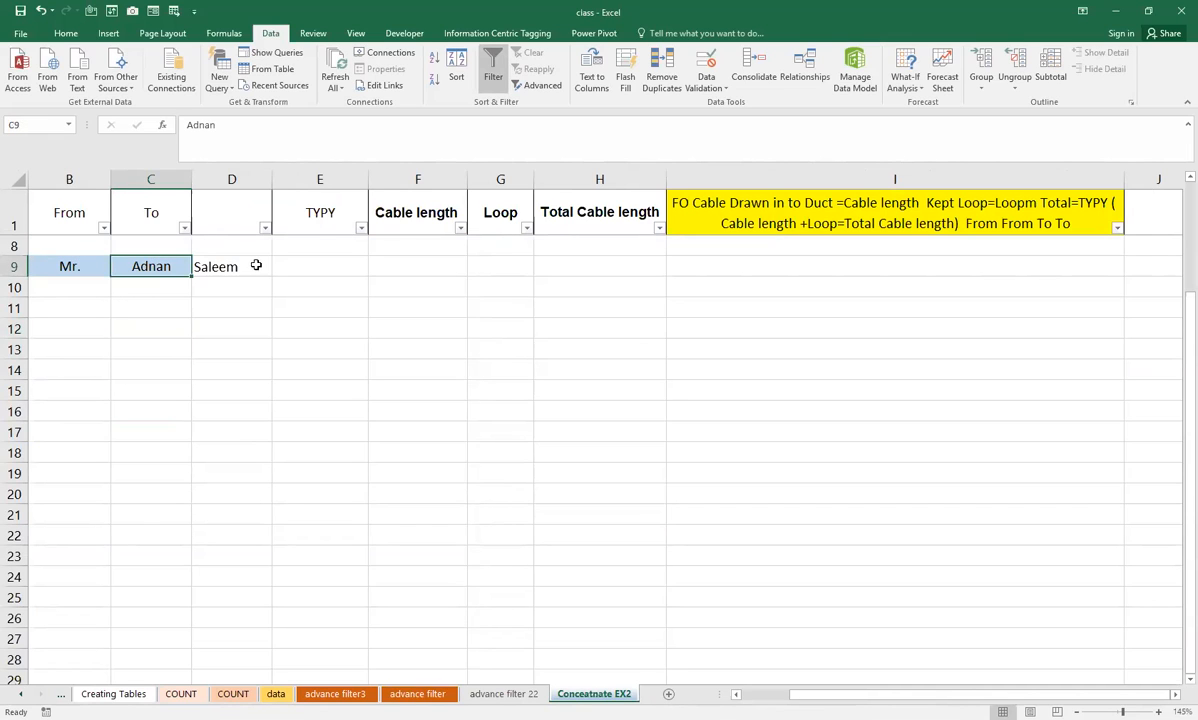
left_click(240, 264)
left_click(79, 266)
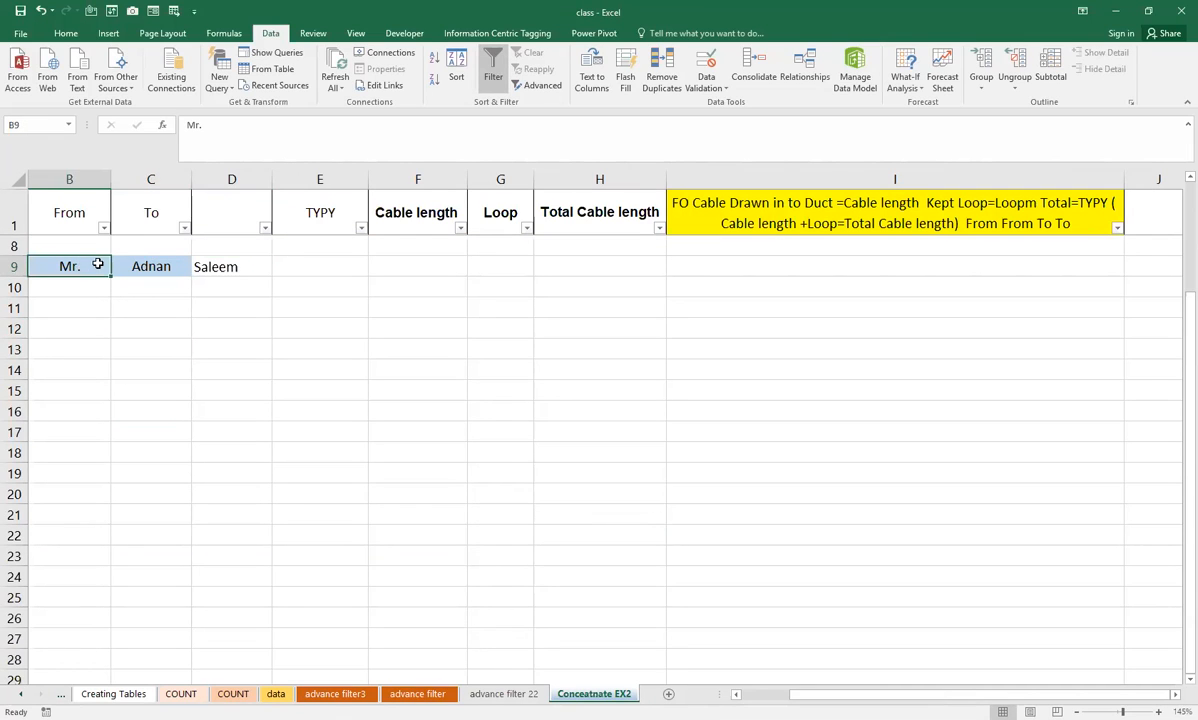
left_click(158, 263)
left_click(240, 264)
Join the first and last names in E9 with the formula =CONCATENATE(C9,D9).
left_click(345, 266)
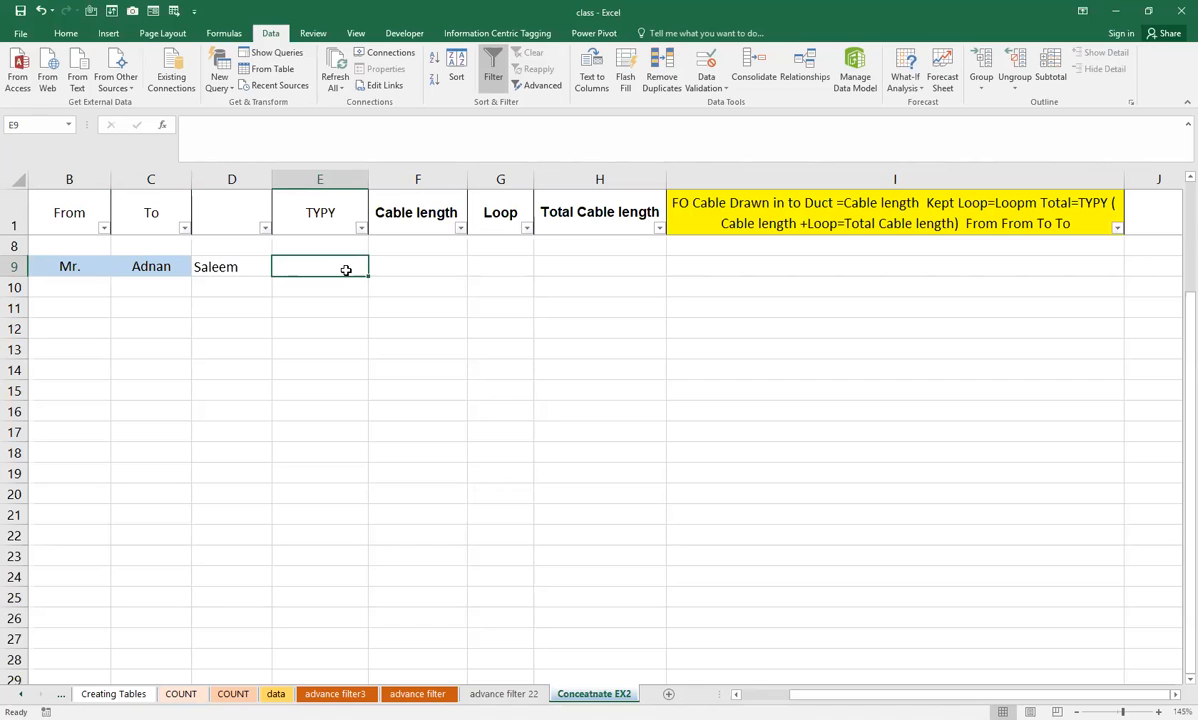
type("=")
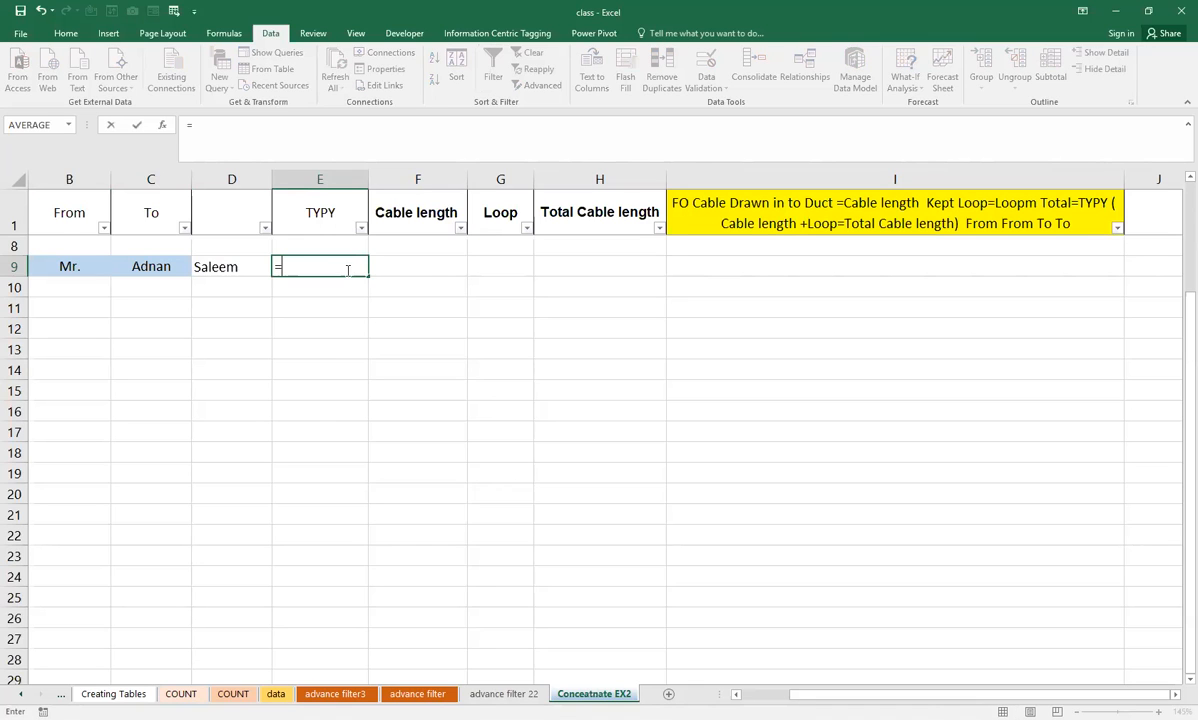
type("co")
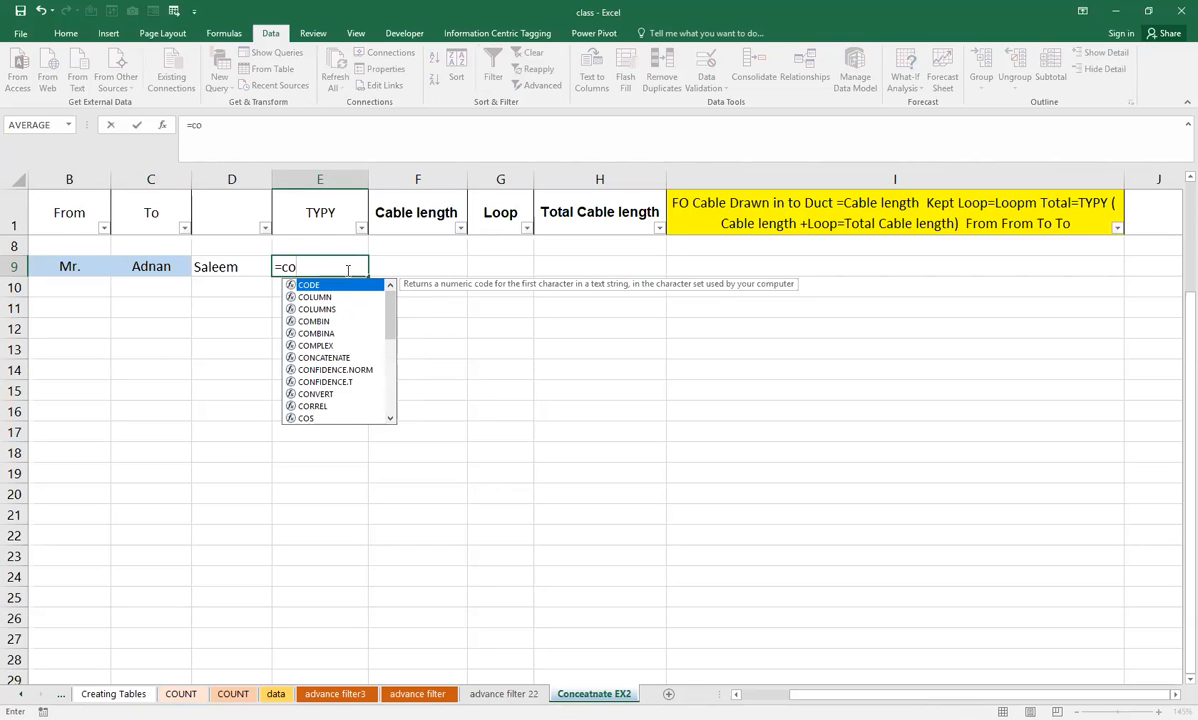
type("n")
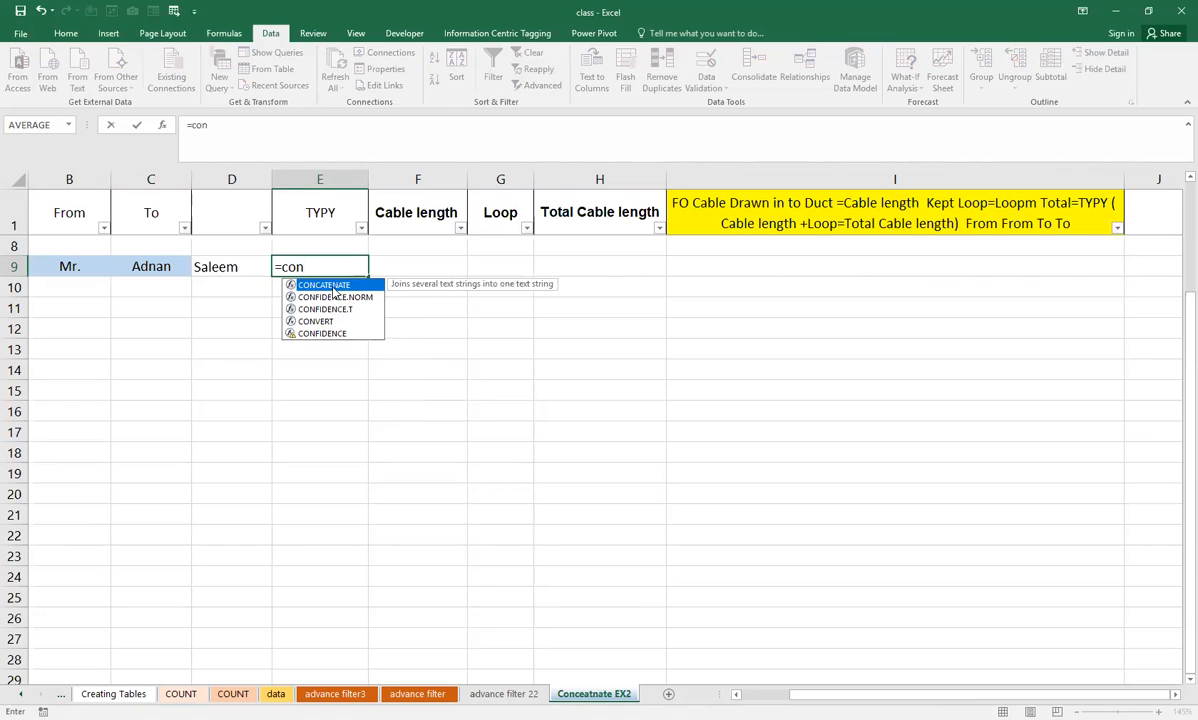
double_click(334, 290)
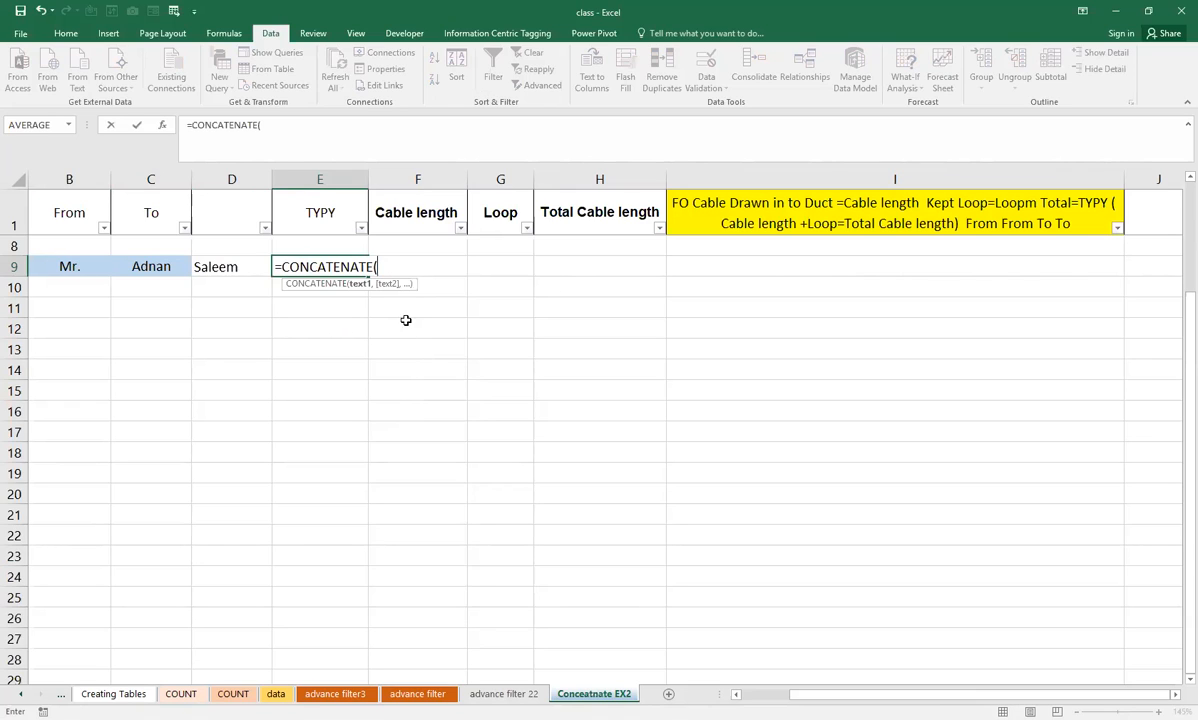
left_click(152, 266)
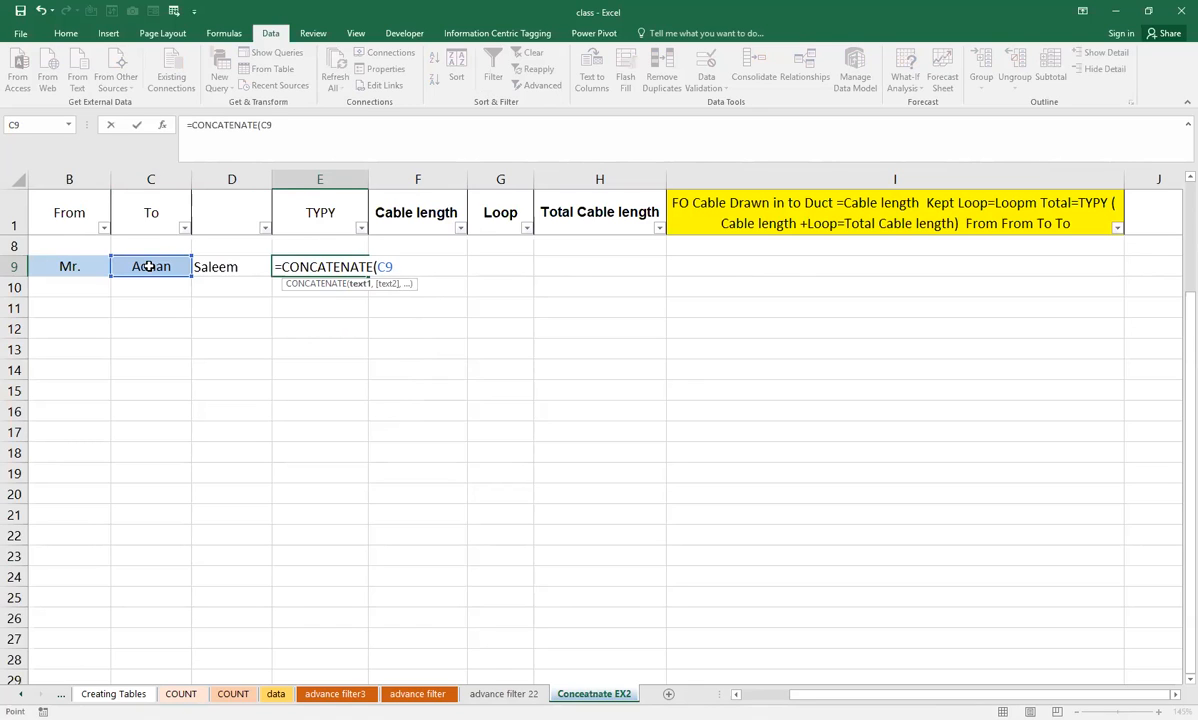
type(",")
left_click(244, 267)
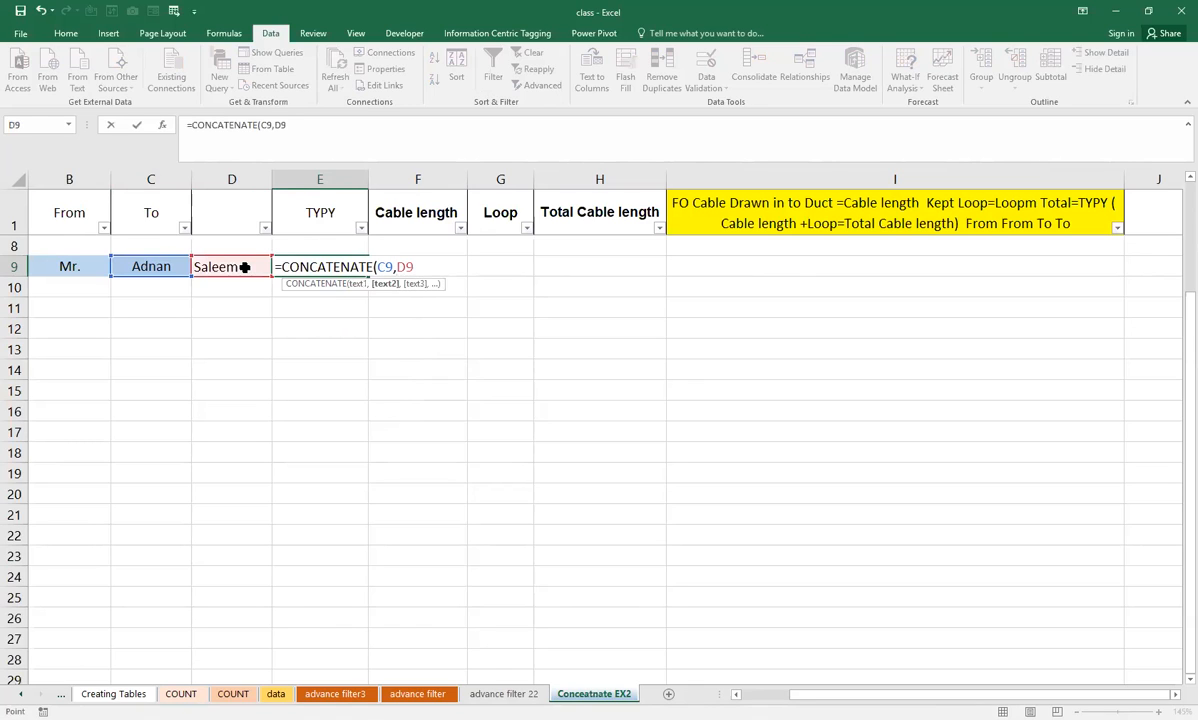
key("Return")
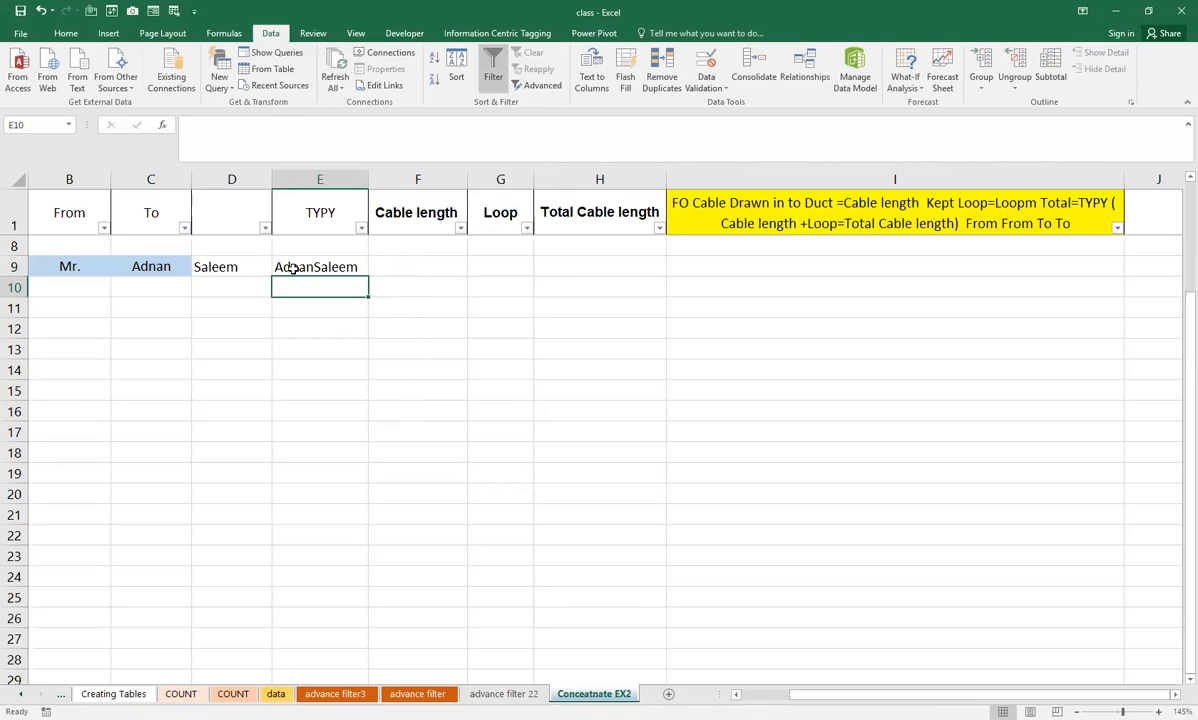
Widen column E and merge and center cells E9:H9.
left_click(290, 268)
left_click_drag(364, 178, 498, 185)
left_click_drag(436, 266, 677, 267)
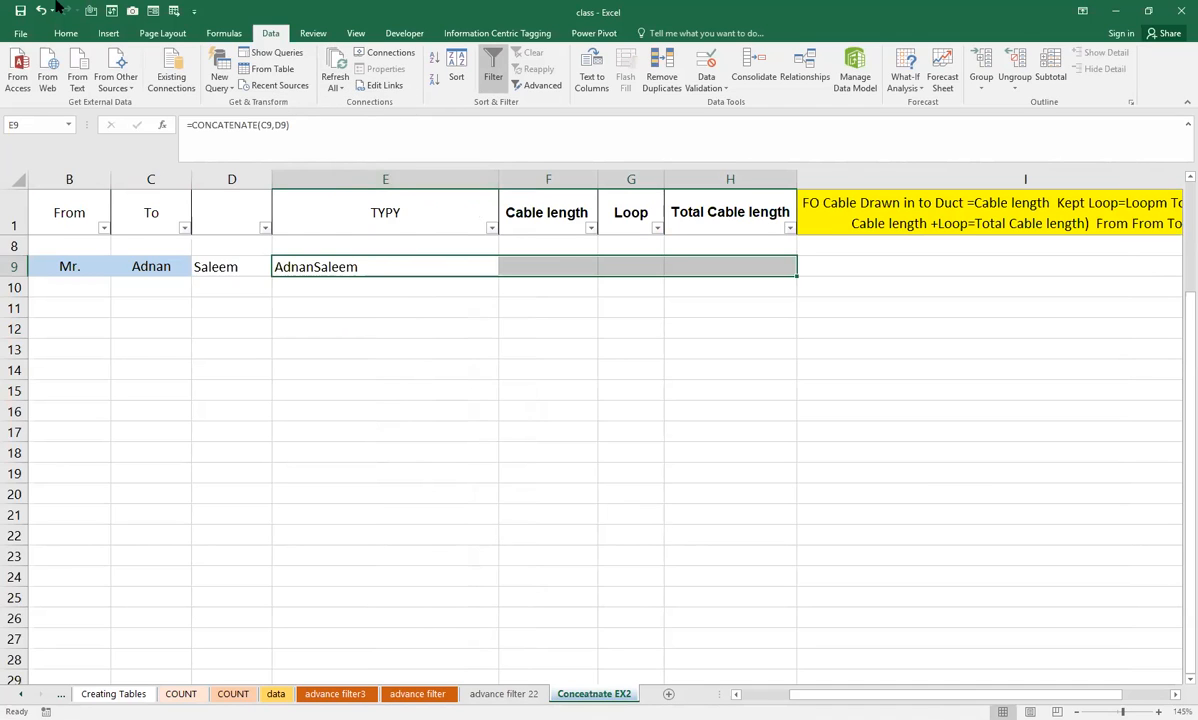
left_click(65, 33)
left_click(420, 82)
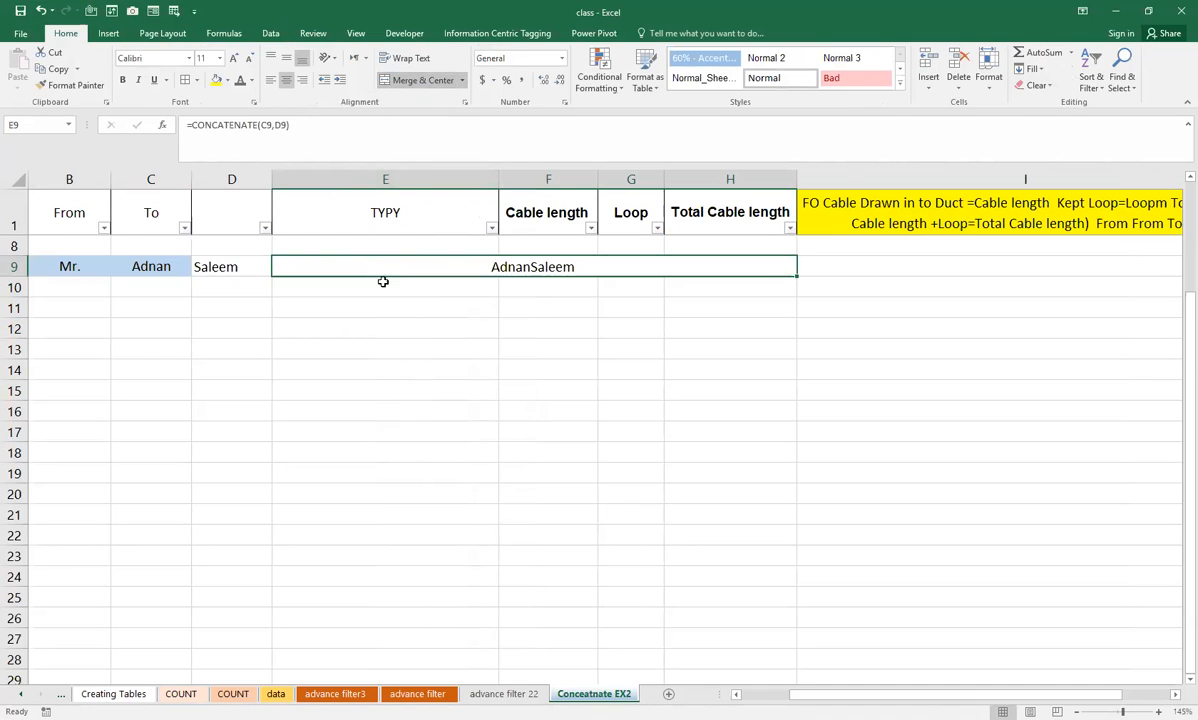
Replace the formula in merged cell E9 with =CONCATENATE(B9,C9,D9) to join the title, first name and last name.
left_click(455, 283)
left_click(492, 267)
key("Delete")
type("=")
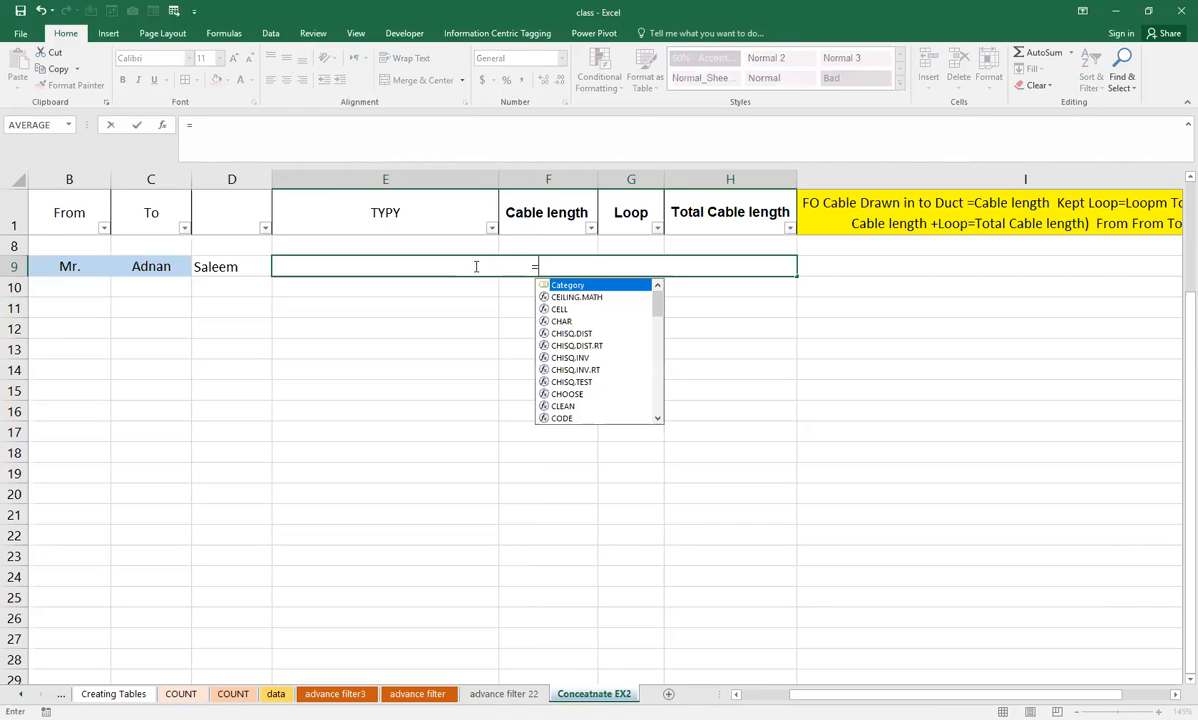
type("com")
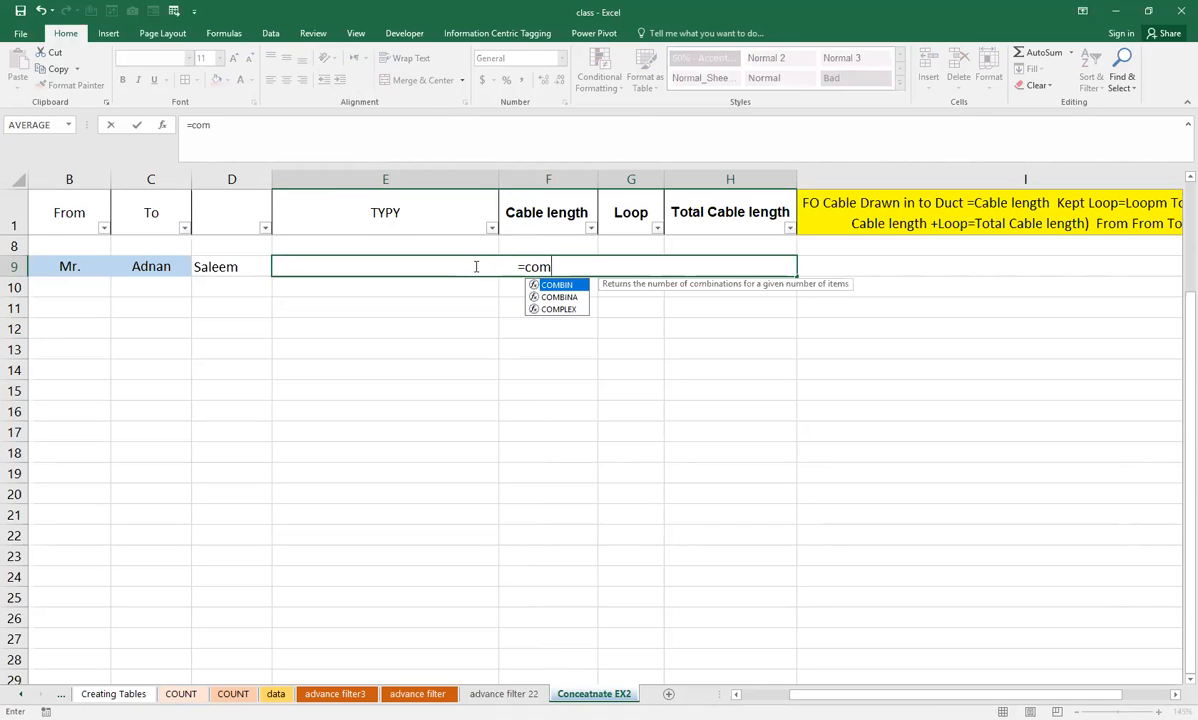
key("BackSpace")
type("n")
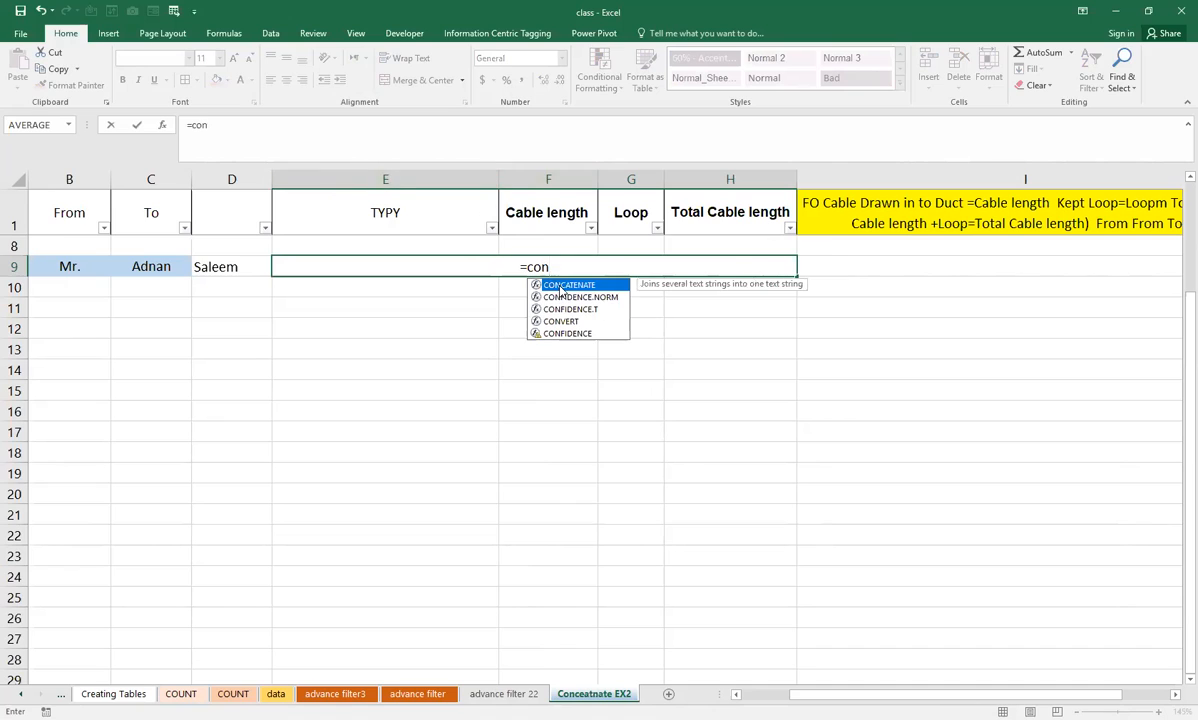
key("Tab")
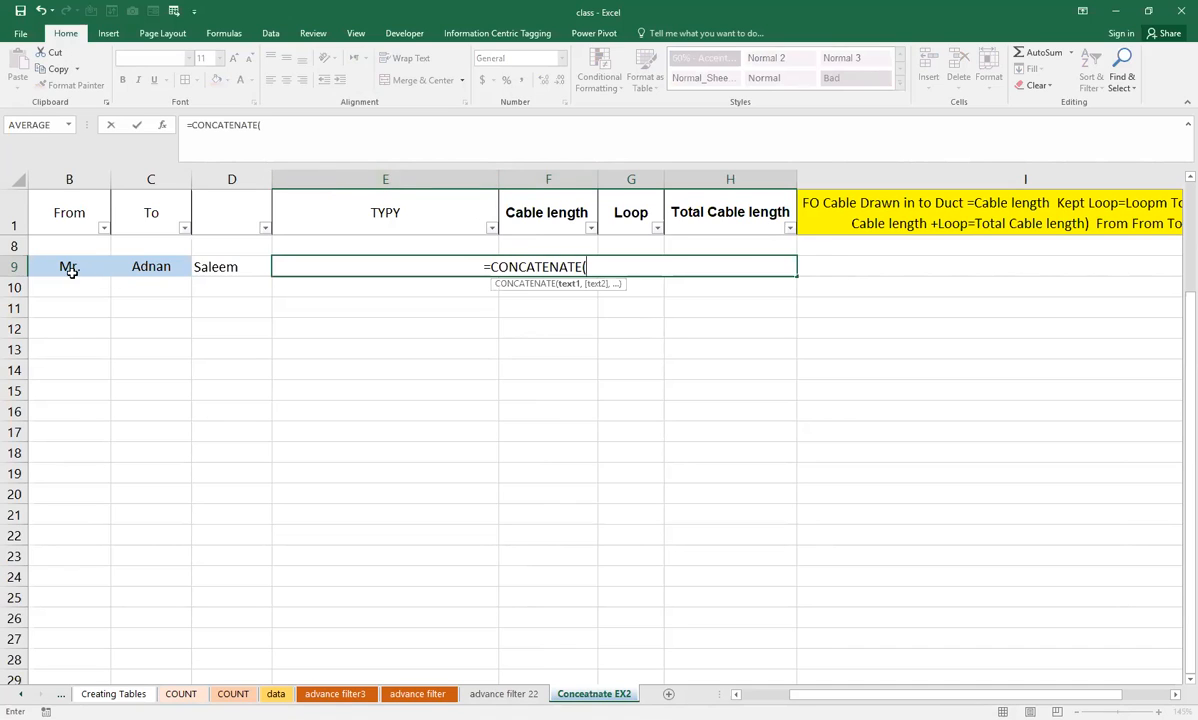
left_click(75, 267)
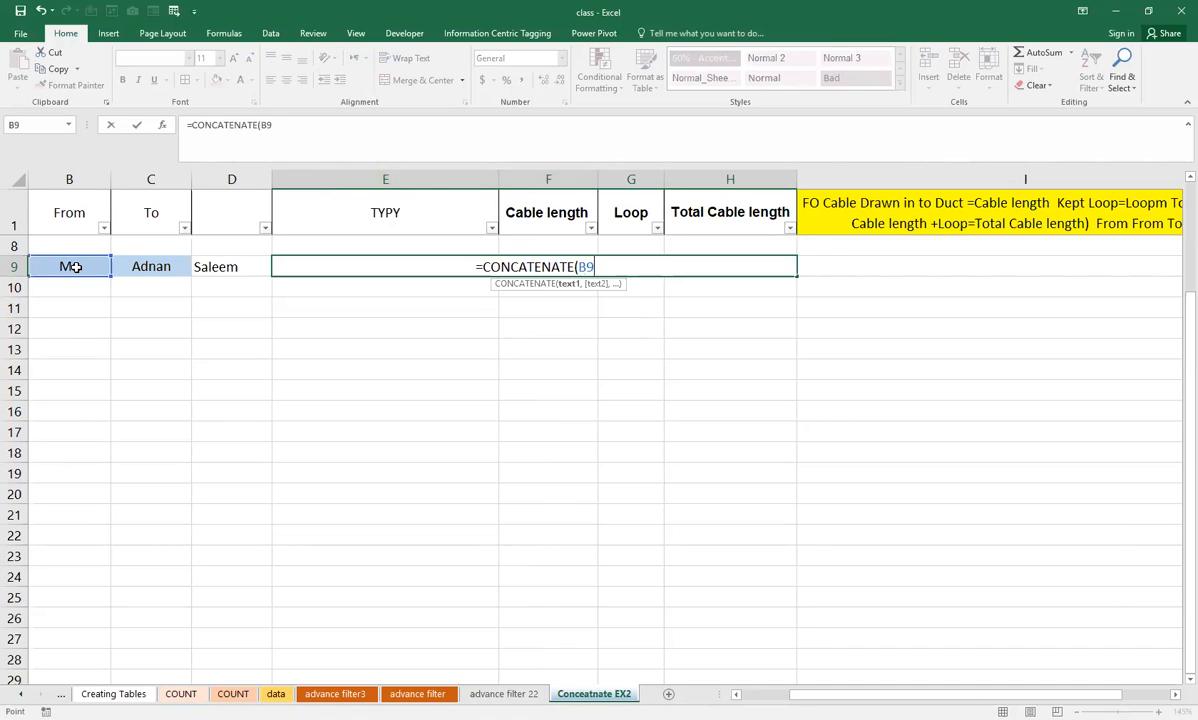
type(",")
left_click(148, 266)
type(",")
left_click(215, 269)
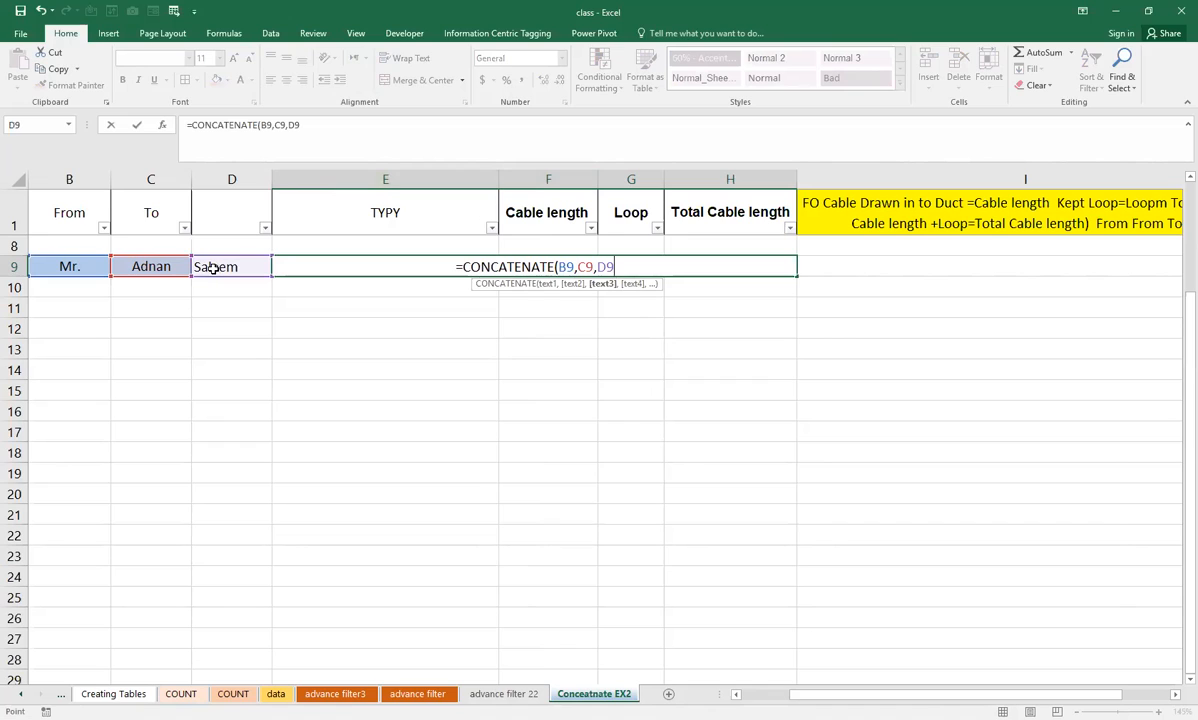
key("Return")
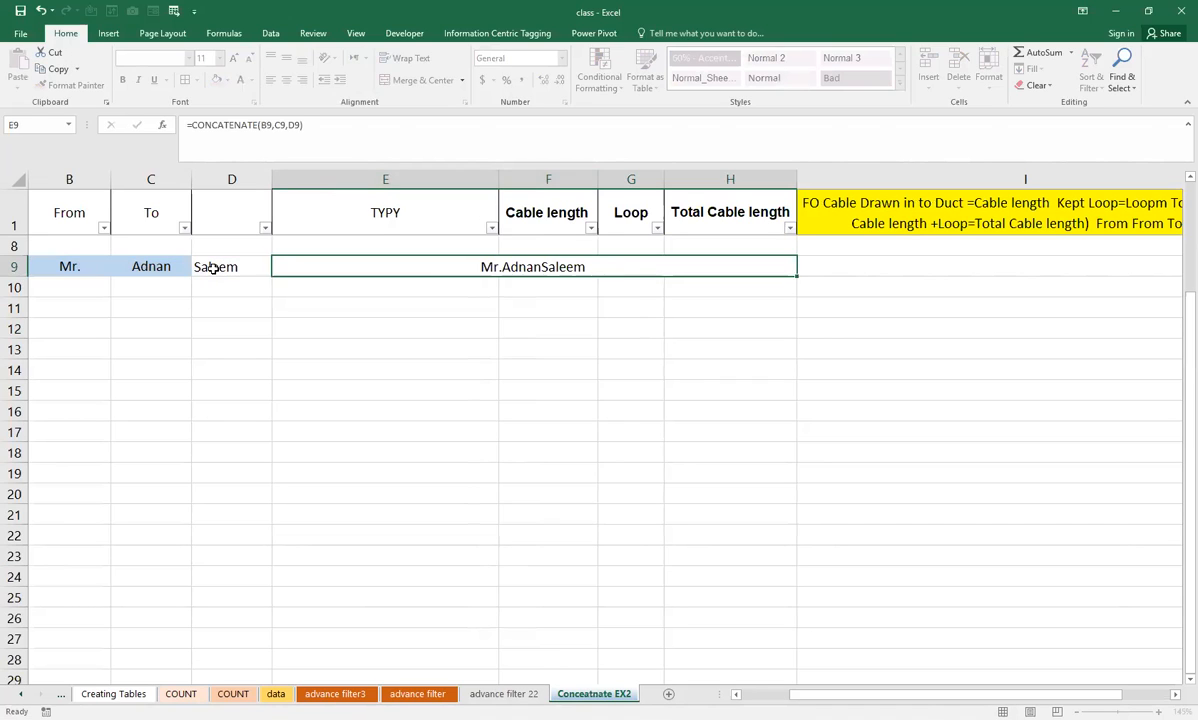
Clear cell E9 and enter the formula =CONCATENATE(C9,"").
left_click(515, 263)
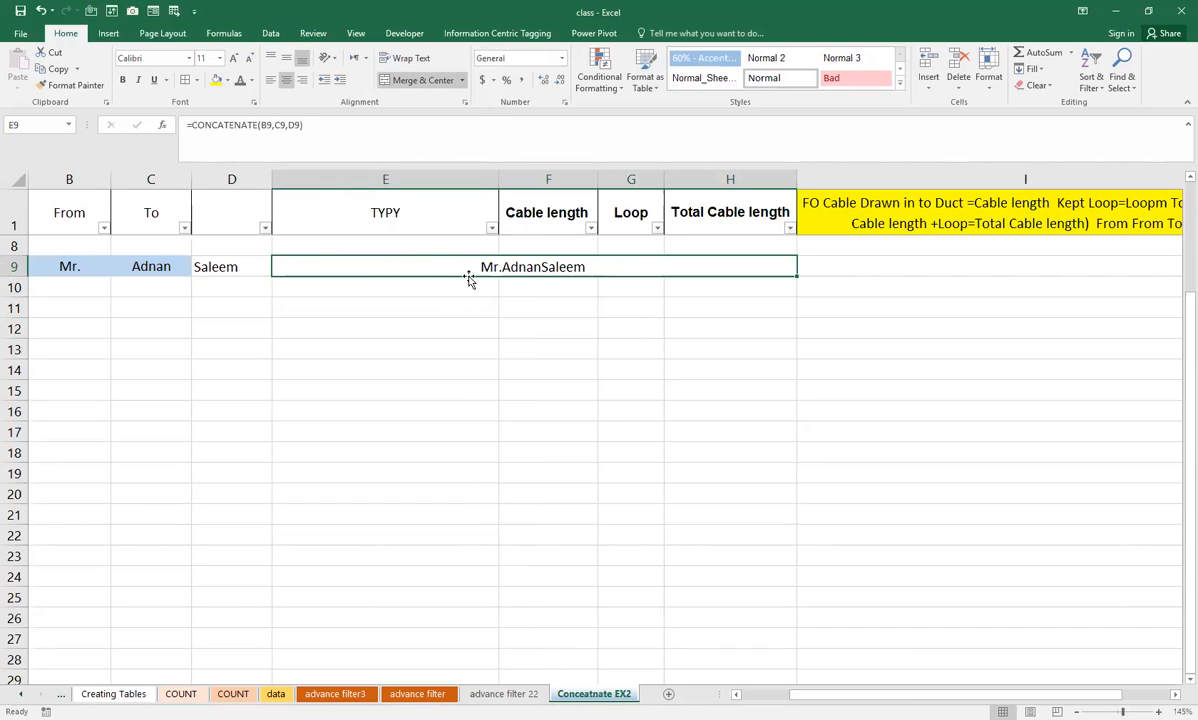
left_click(529, 322)
left_click(511, 262)
key("Delete")
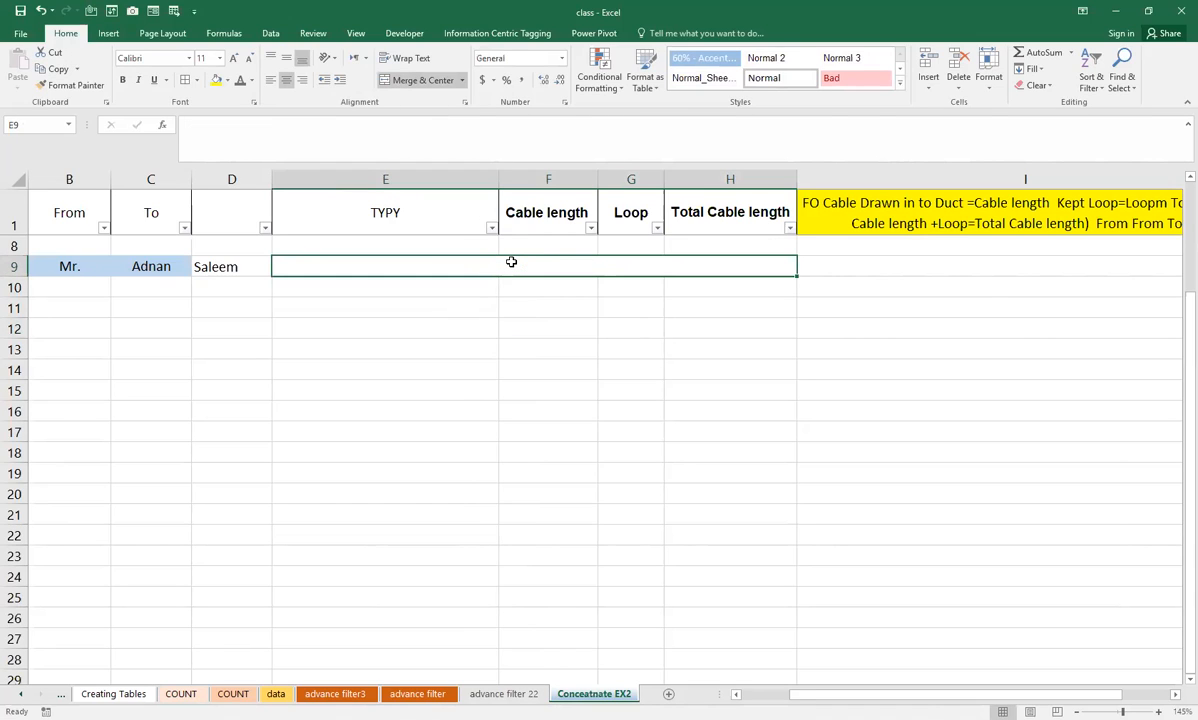
type("=c")
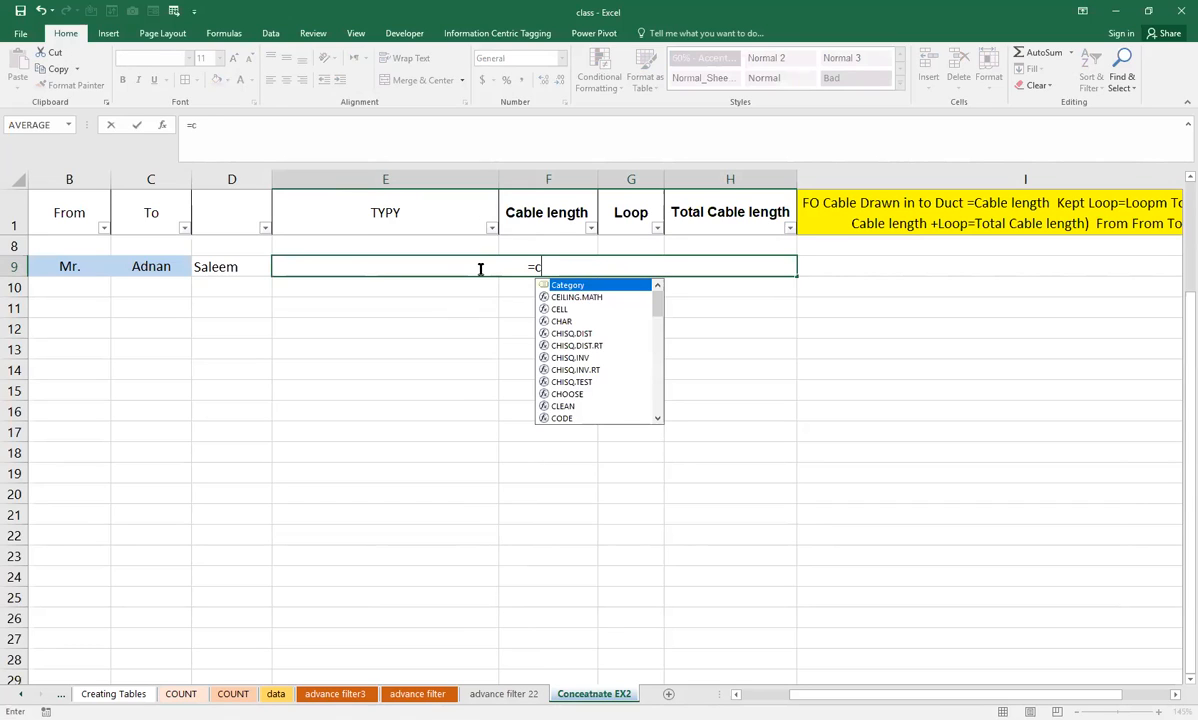
type("on")
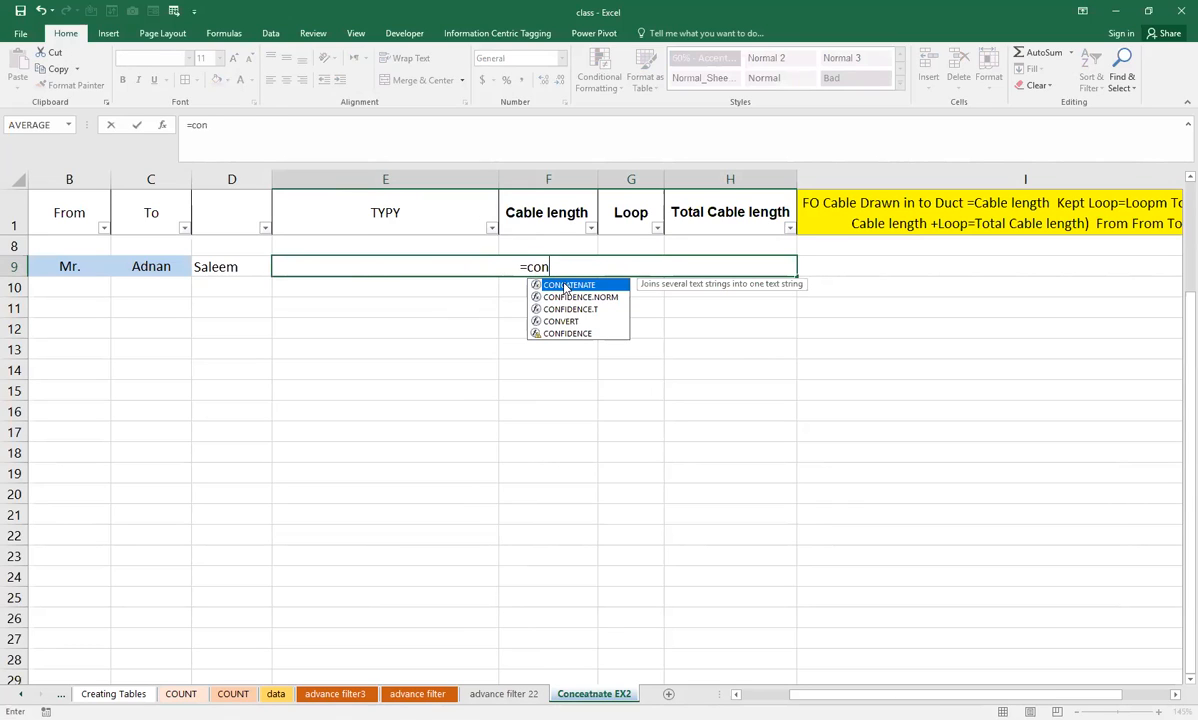
double_click(566, 286)
left_click(150, 266)
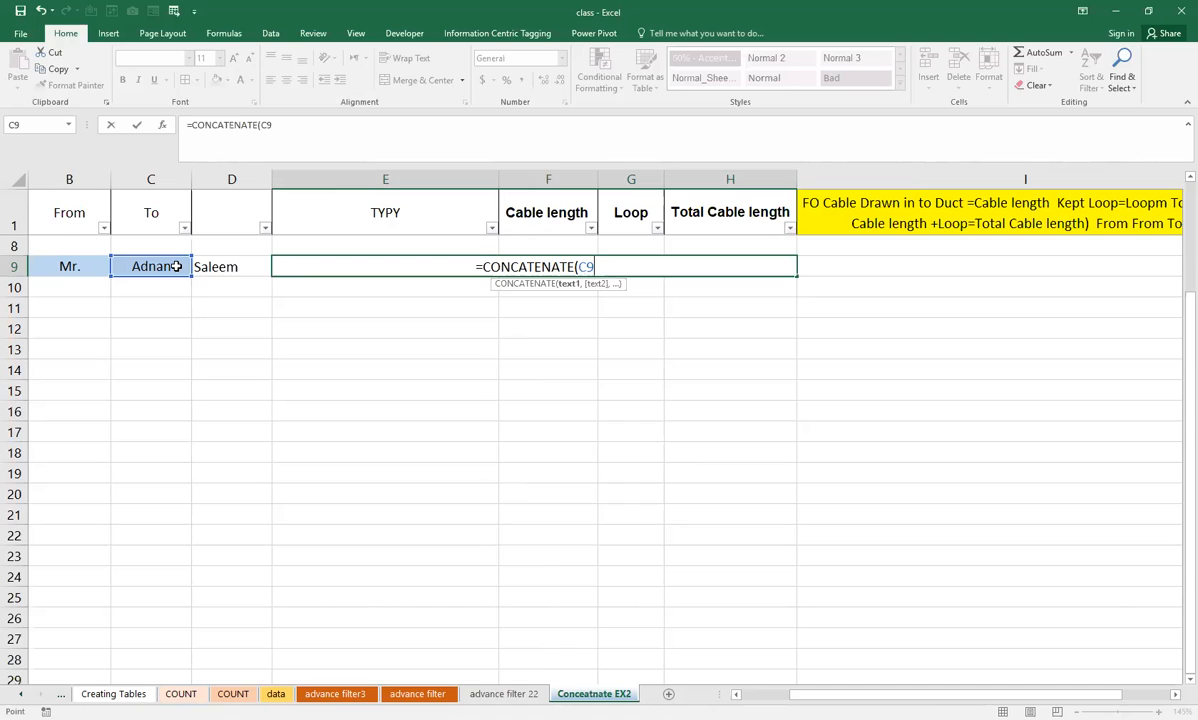
type(",")
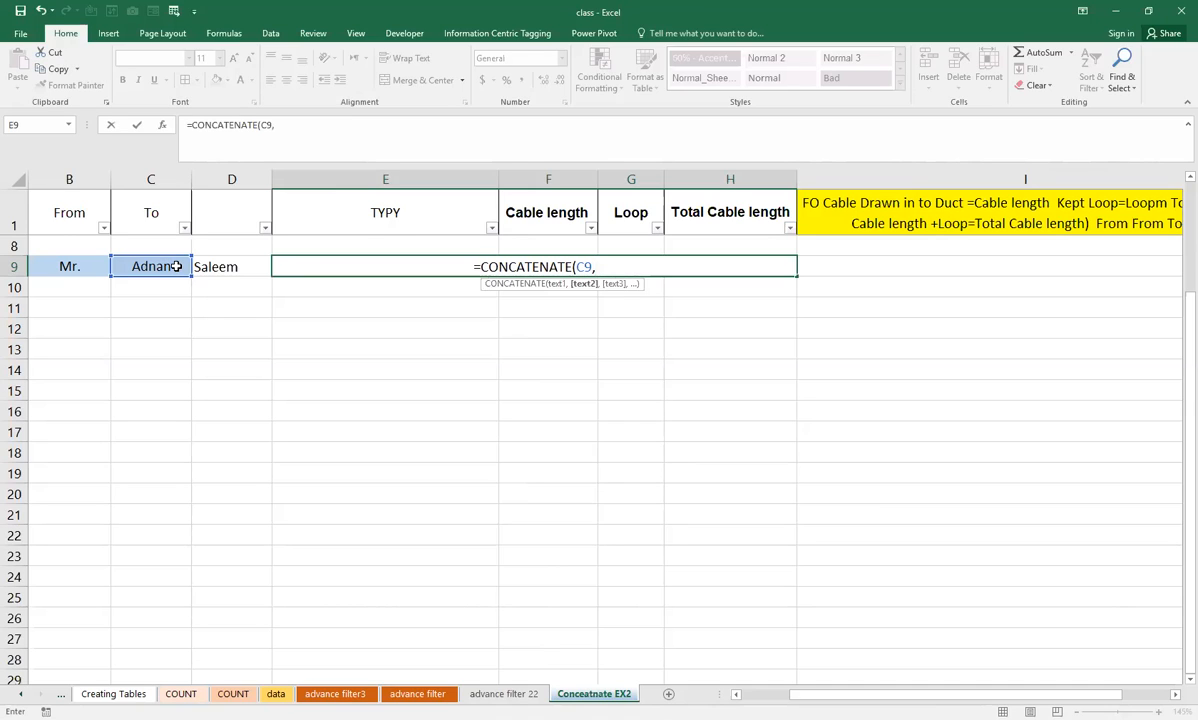
type("\"")
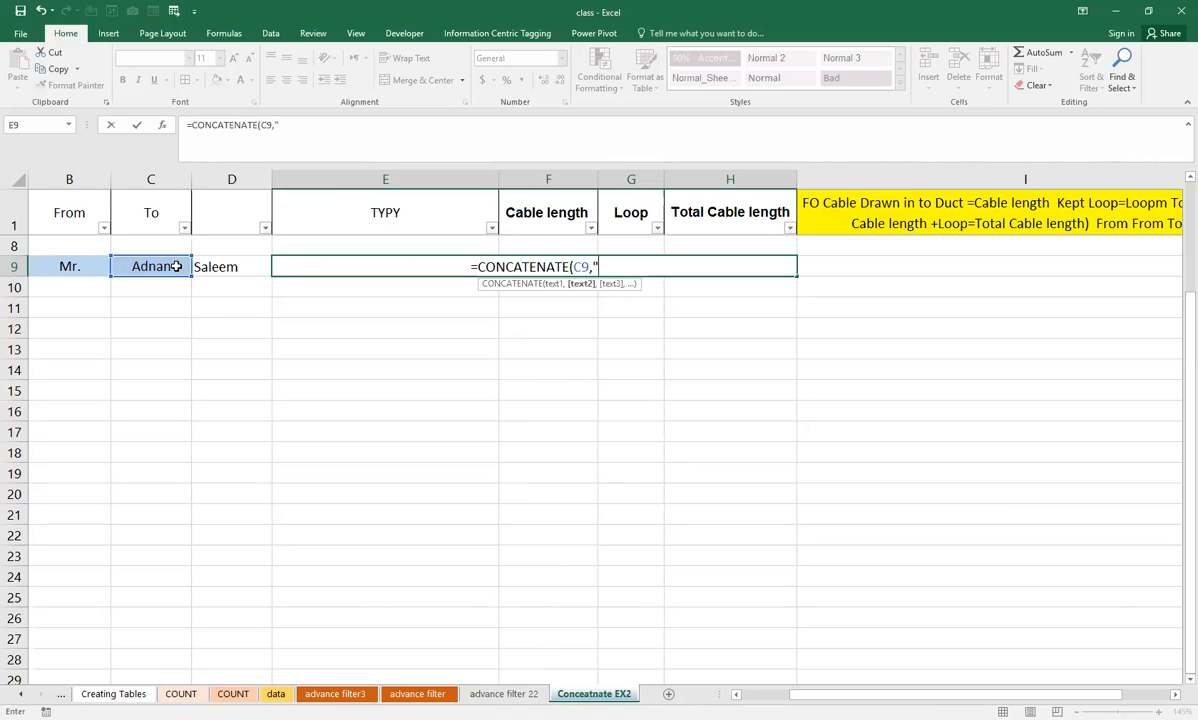
type(" \")")
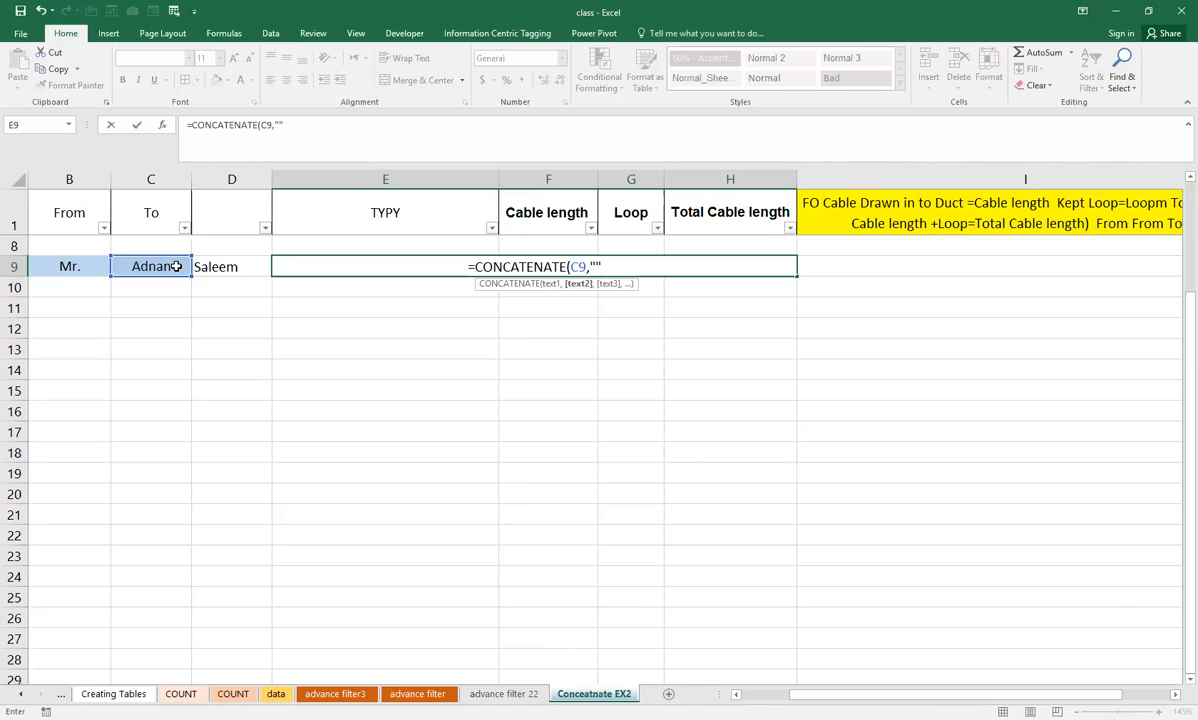
key("Left")
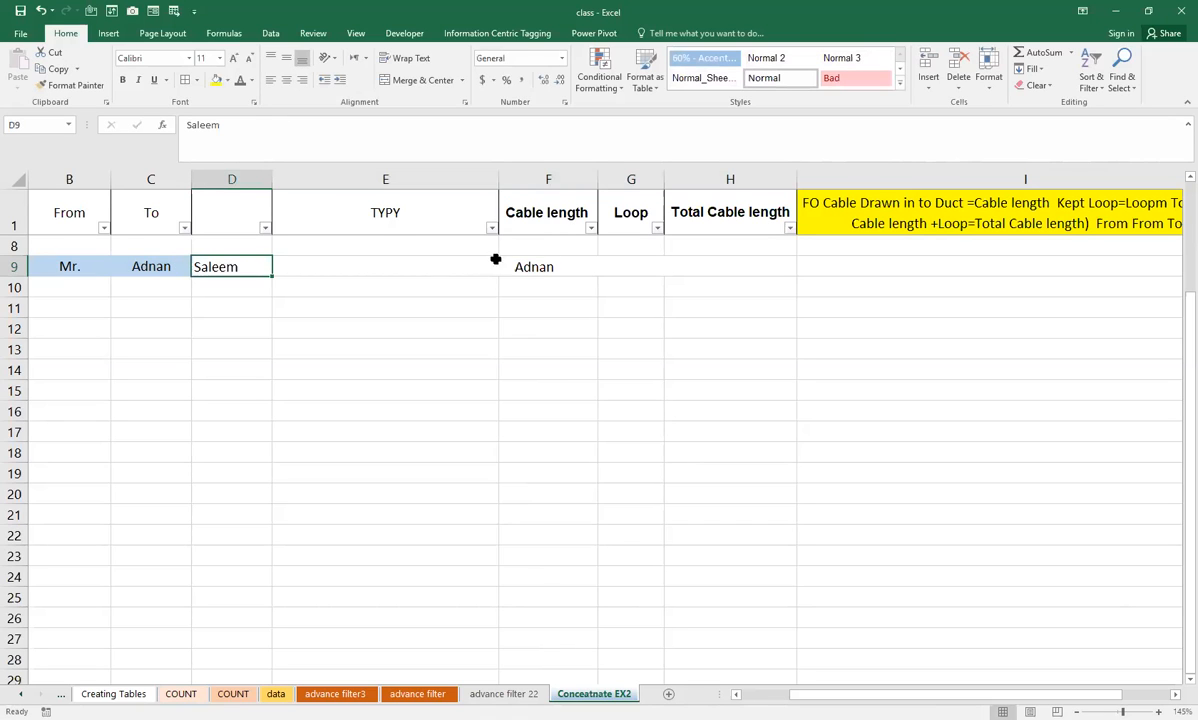
Extend the E9 formula to =CONCATENATE(C9," ",D9), with a space separating the first and last names.
left_click(535, 265)
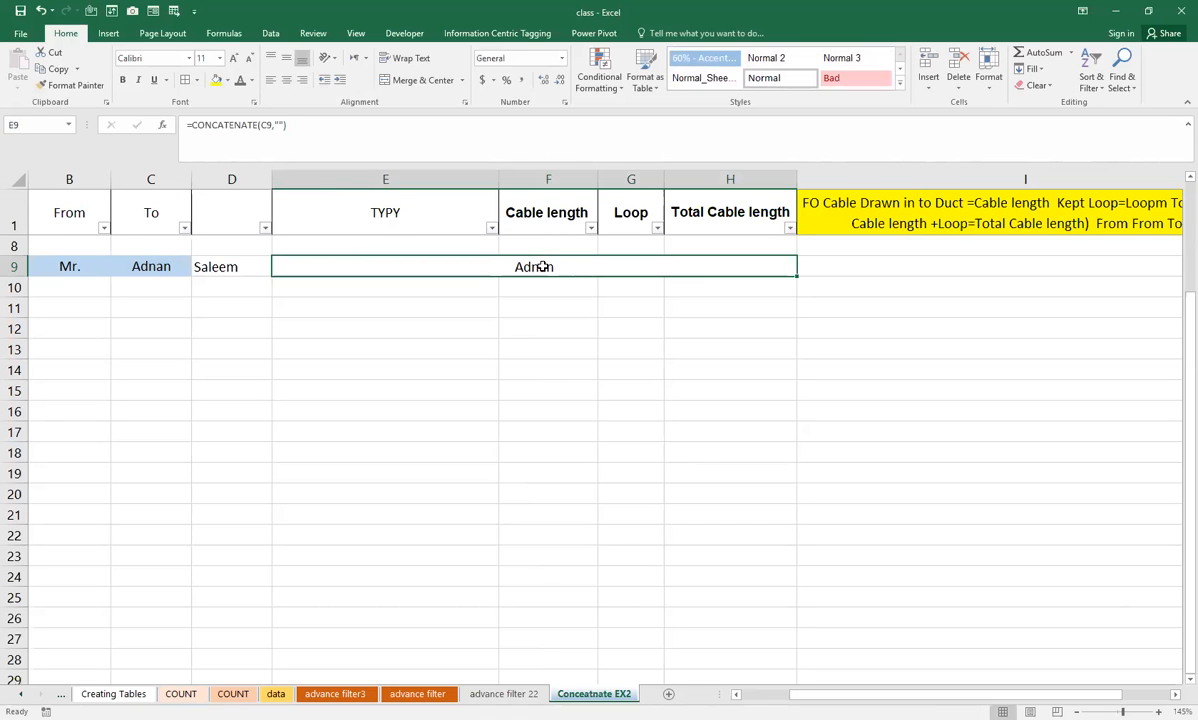
left_click(284, 124)
left_click(278, 122)
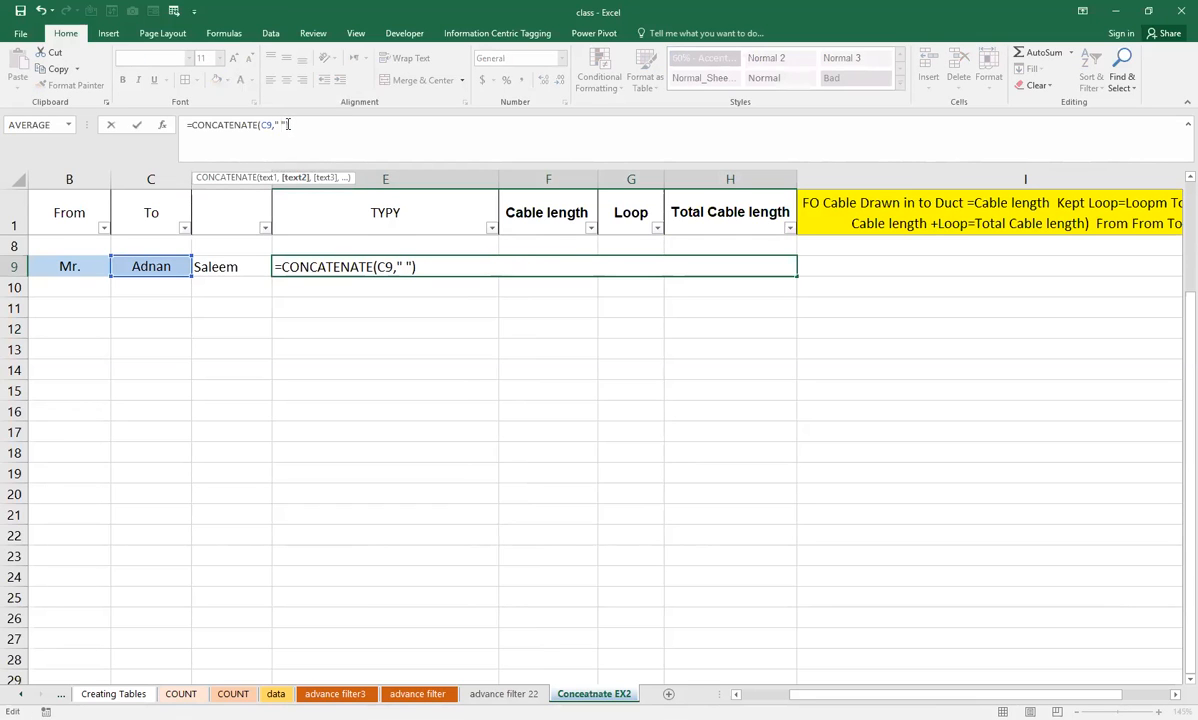
left_click(405, 265)
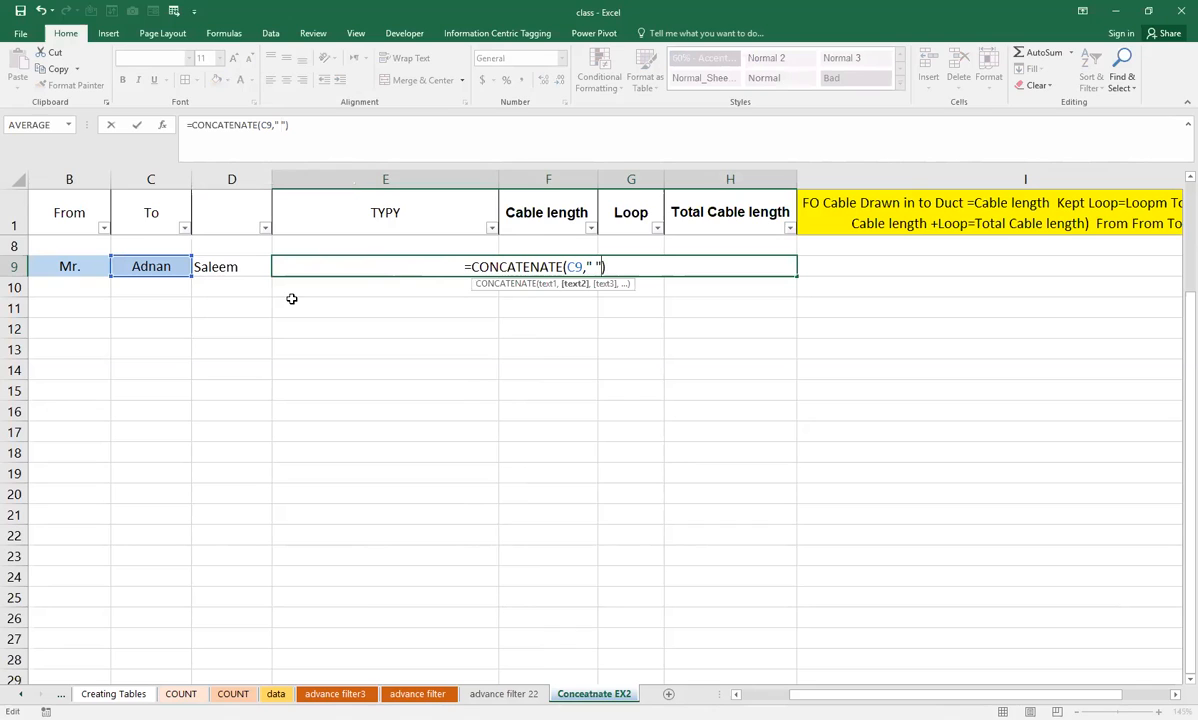
type(",")
left_click(222, 265)
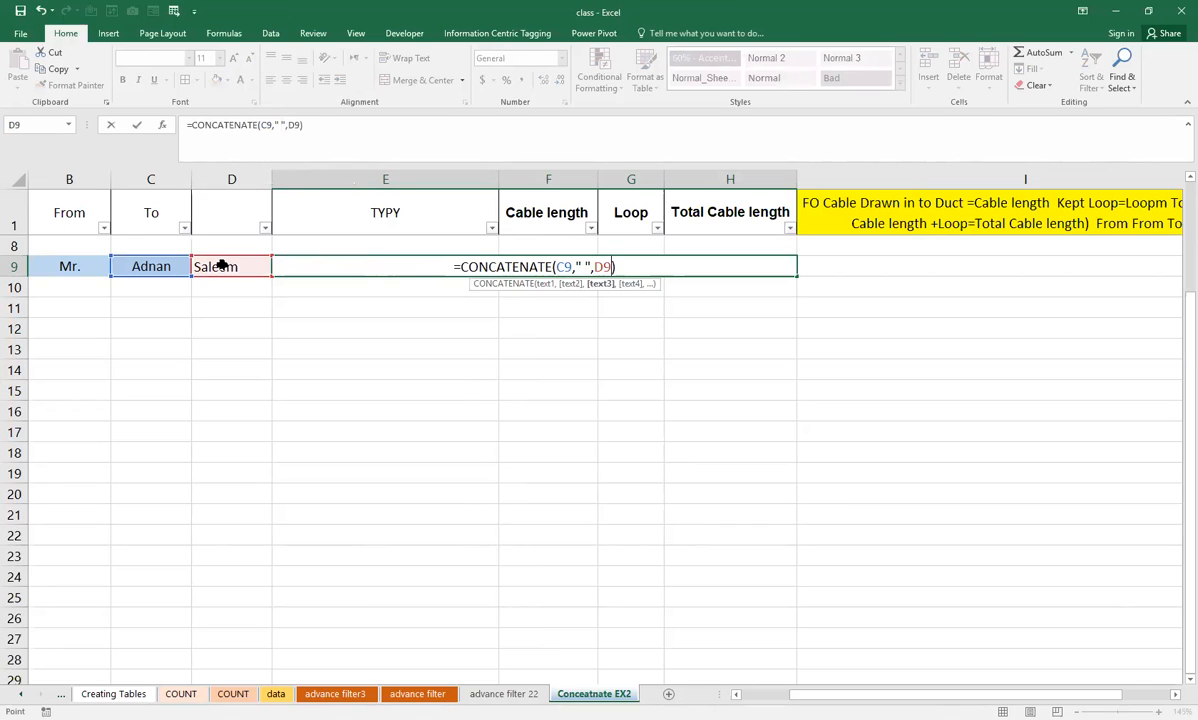
key("Return")
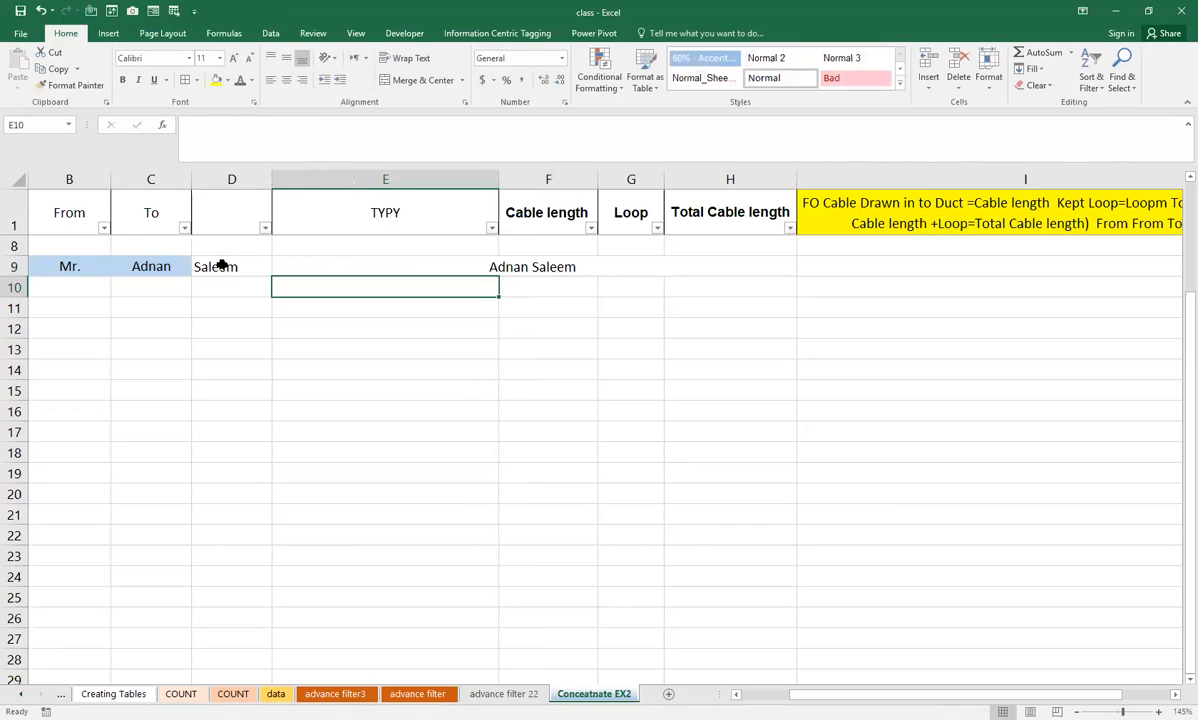
Insert a middle name surrounded by spaces into the quoted text between C9 and D9 in the E9 formula.
left_click(529, 268)
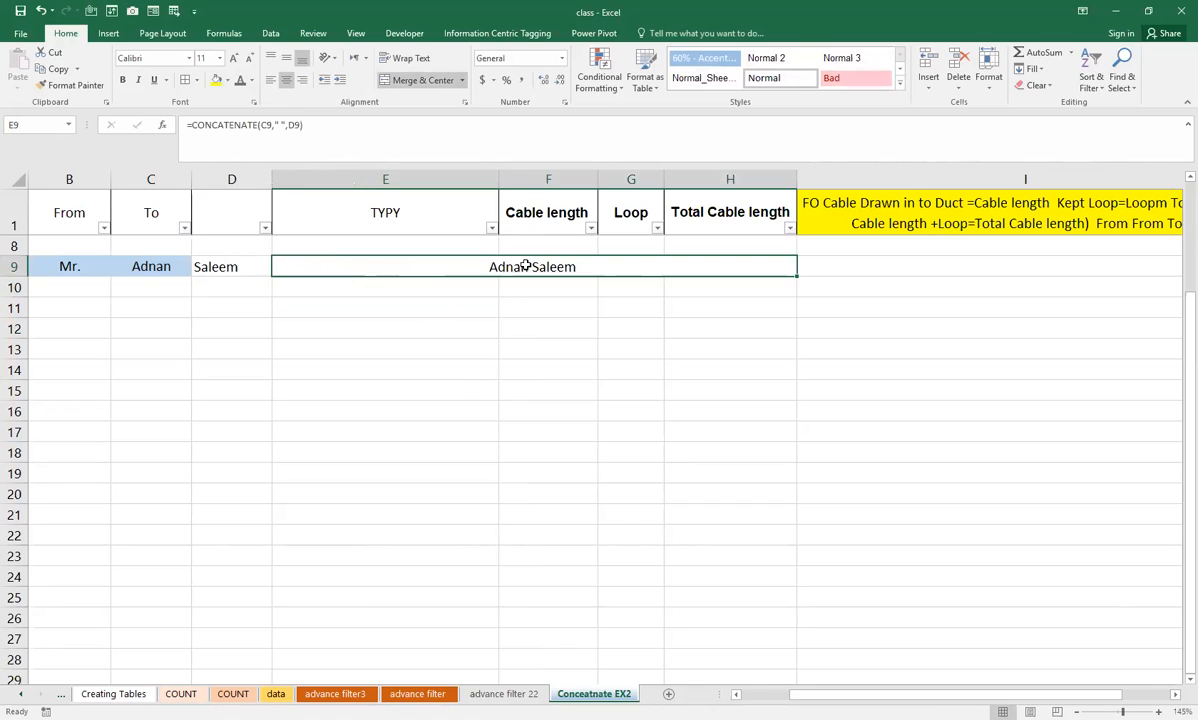
left_click(280, 128)
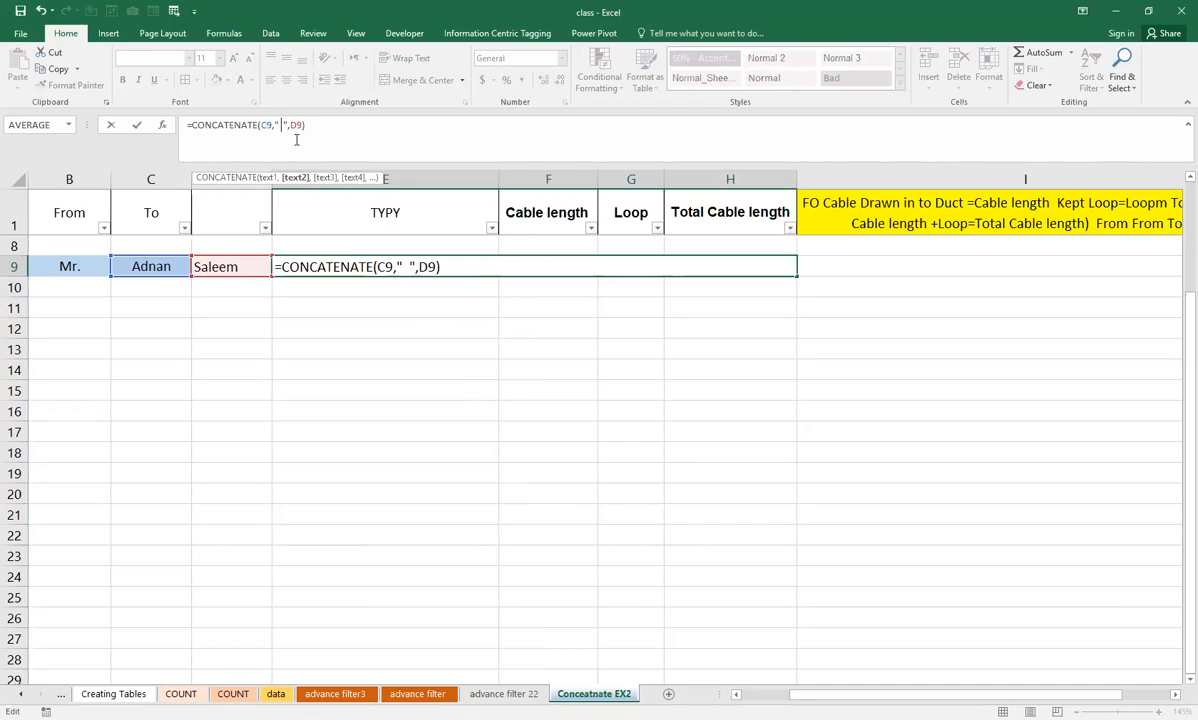
type("Khan")
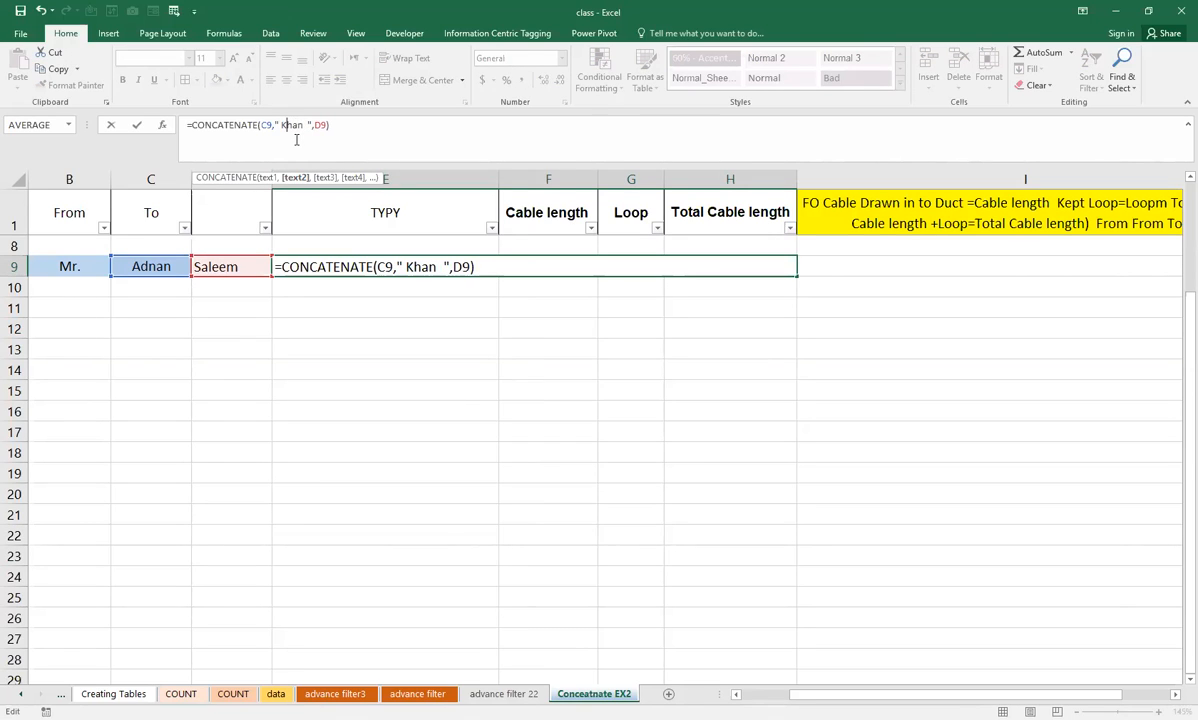
key("Return")
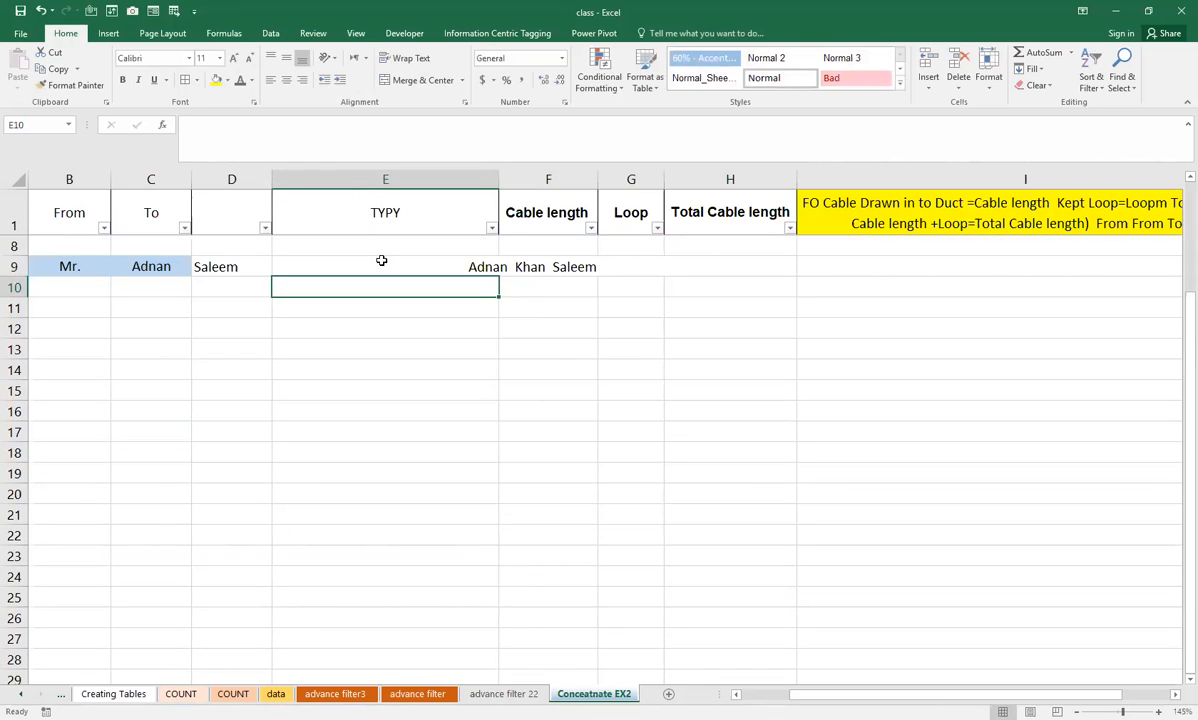
scroll(381, 260, "up", 2)
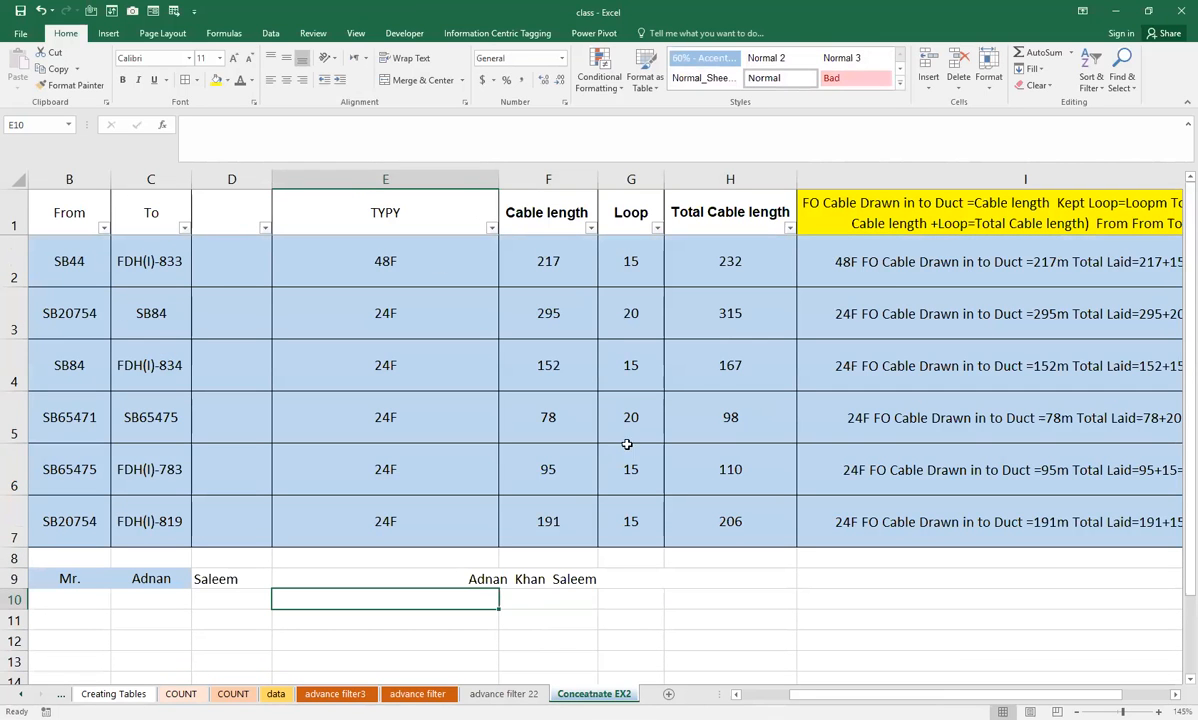
scroll(545, 548, "down", 2)
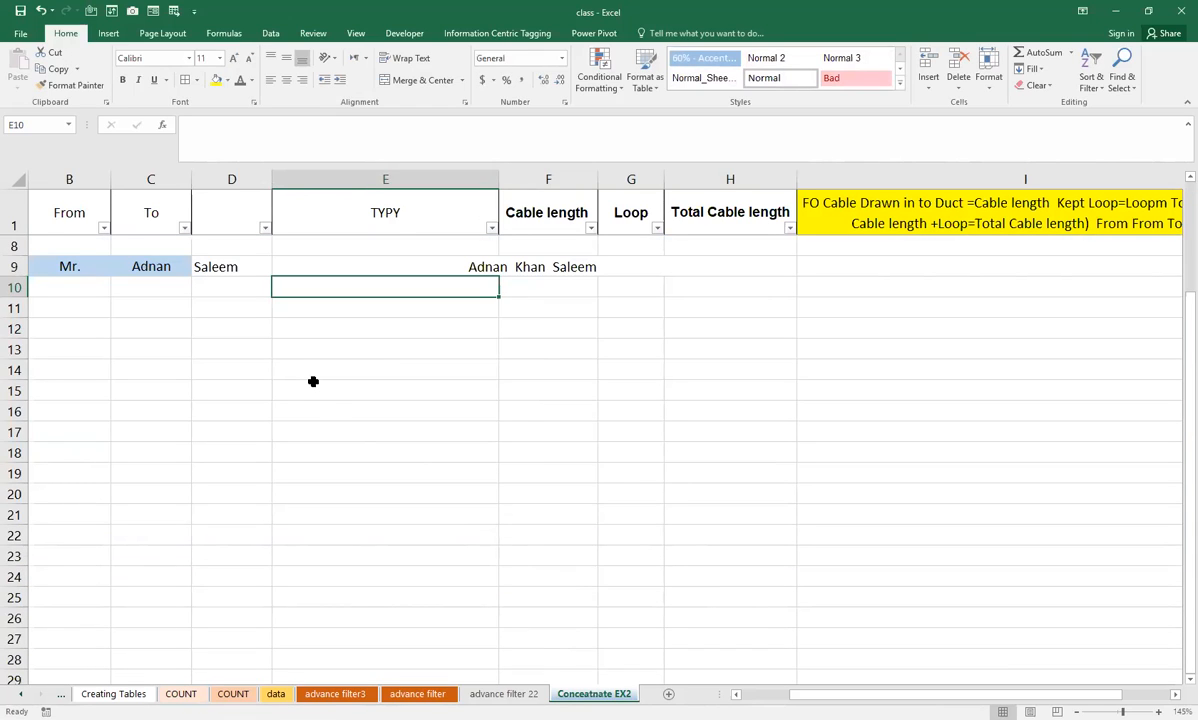
left_click(371, 366)
left_click(240, 322)
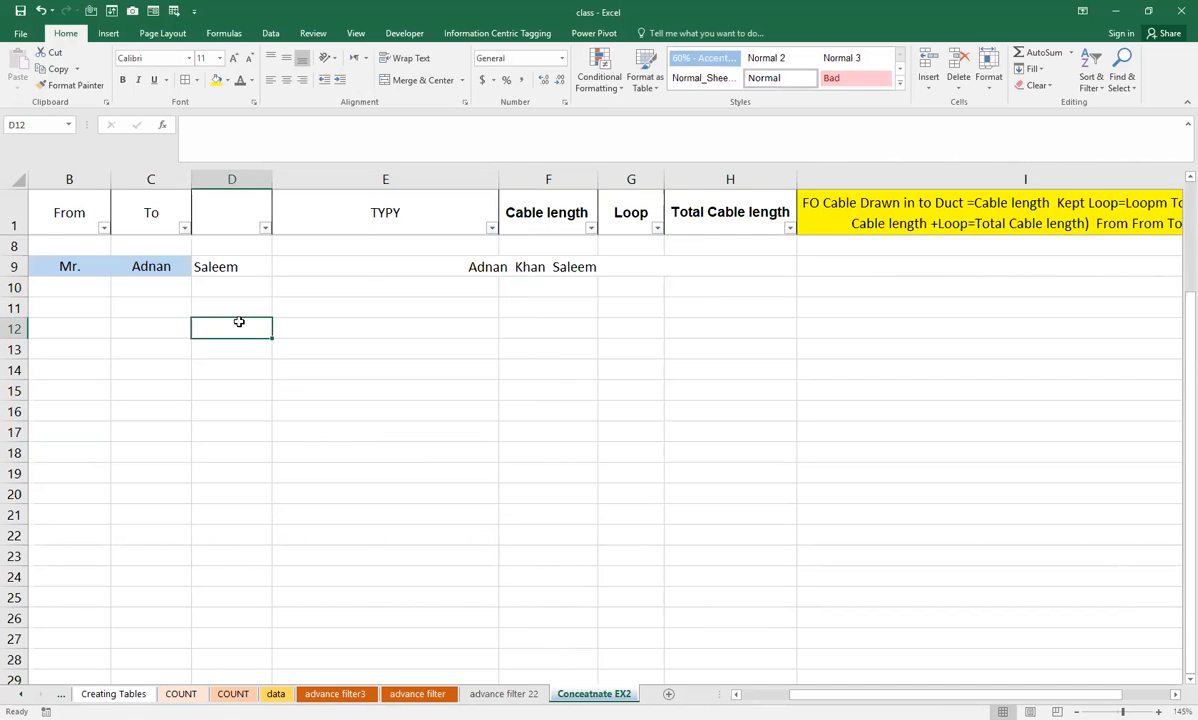
left_click(122, 304)
left_click(70, 310)
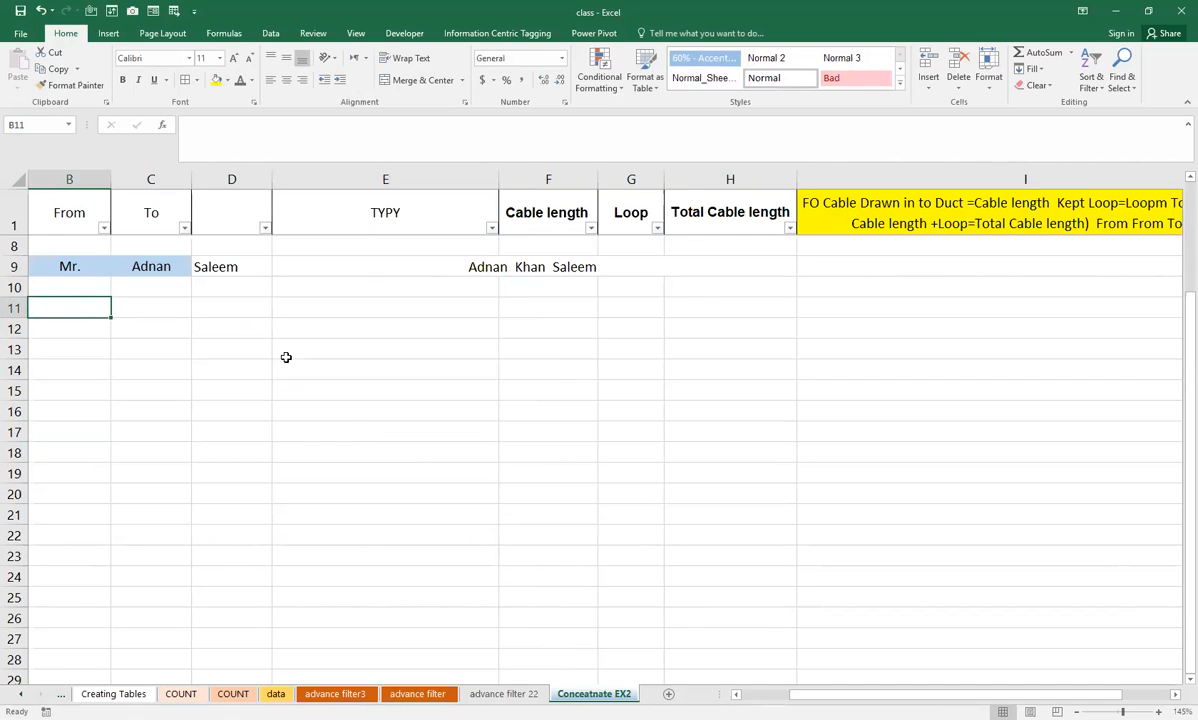
left_click(300, 384)
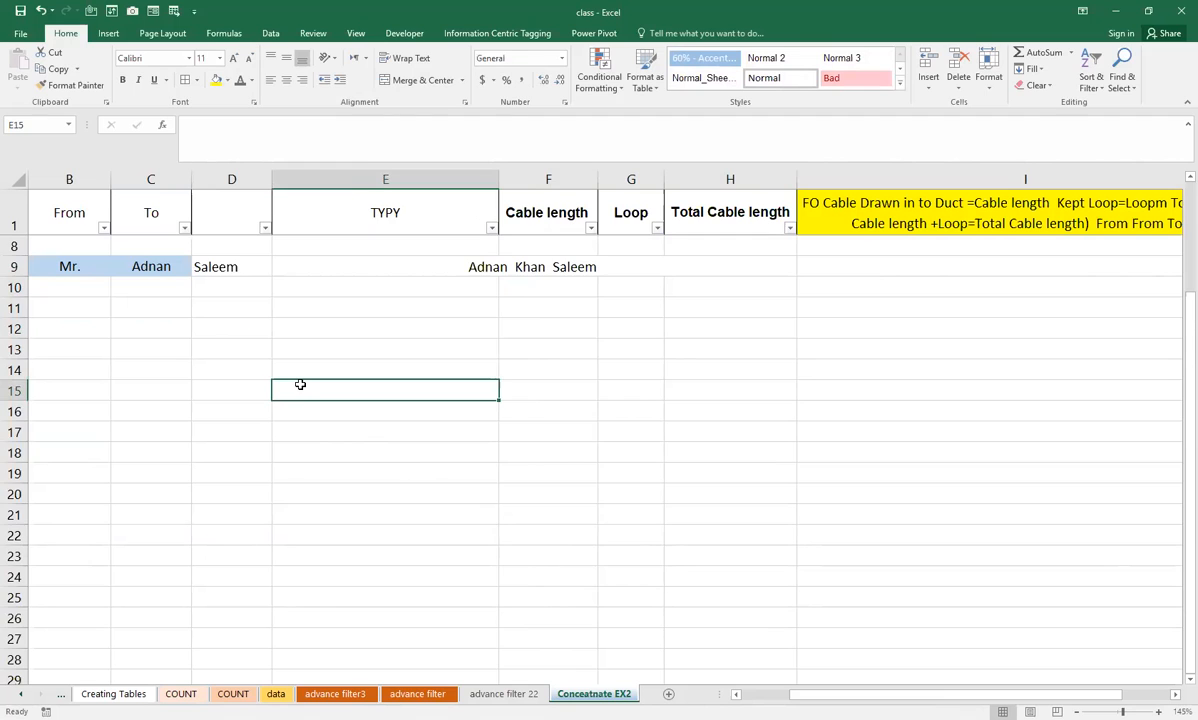
Clear the cable descriptions in I2:I7 and the yellow header text in I1.
scroll(300, 385, "up", 2)
left_click_drag(862, 272, 877, 516)
key("Delete")
left_click(805, 350)
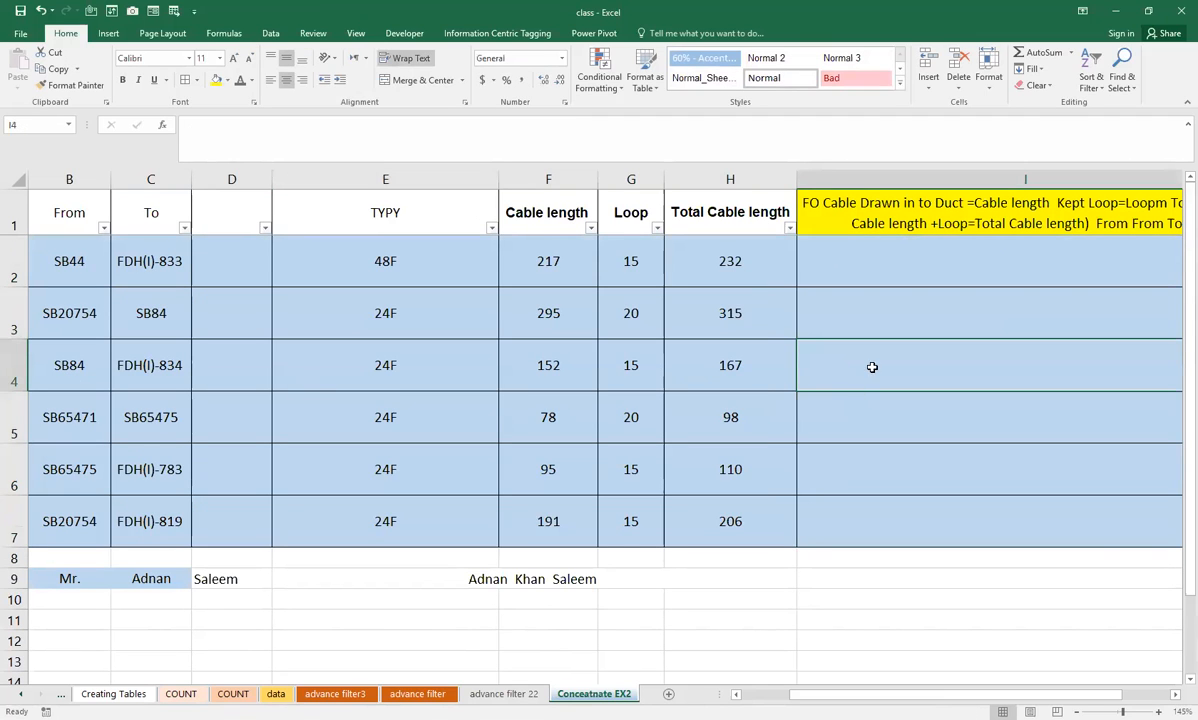
left_click(893, 230)
key("Delete")
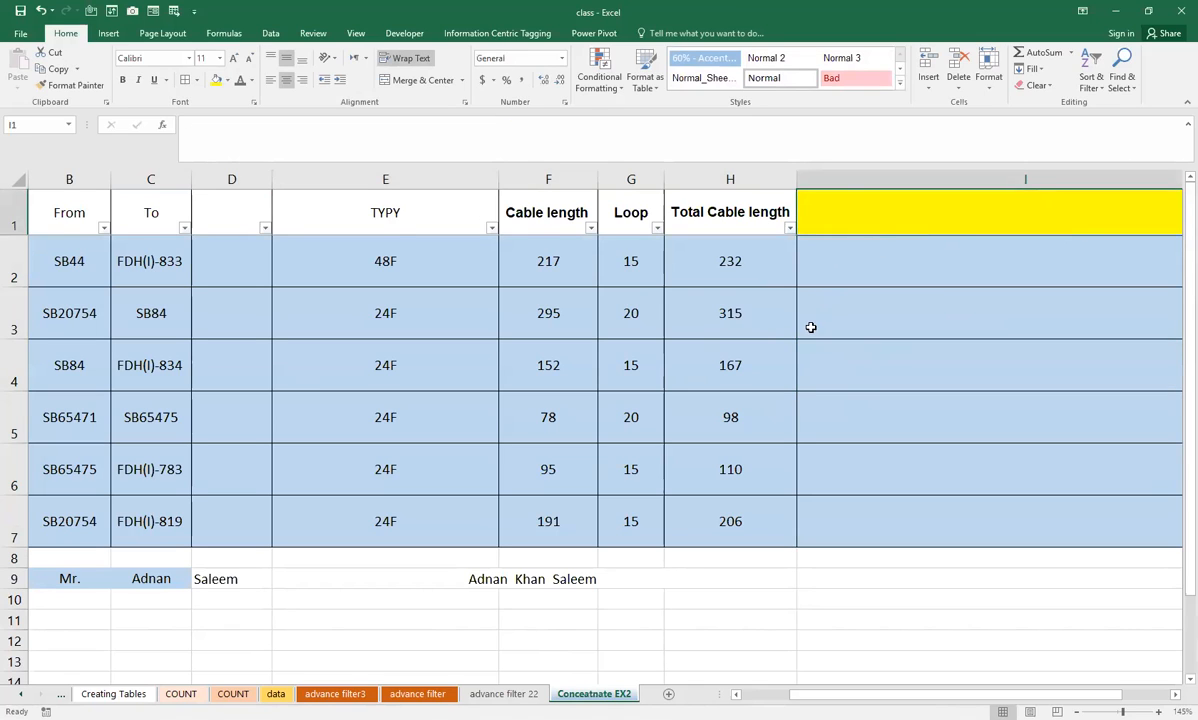
left_click(810, 326)
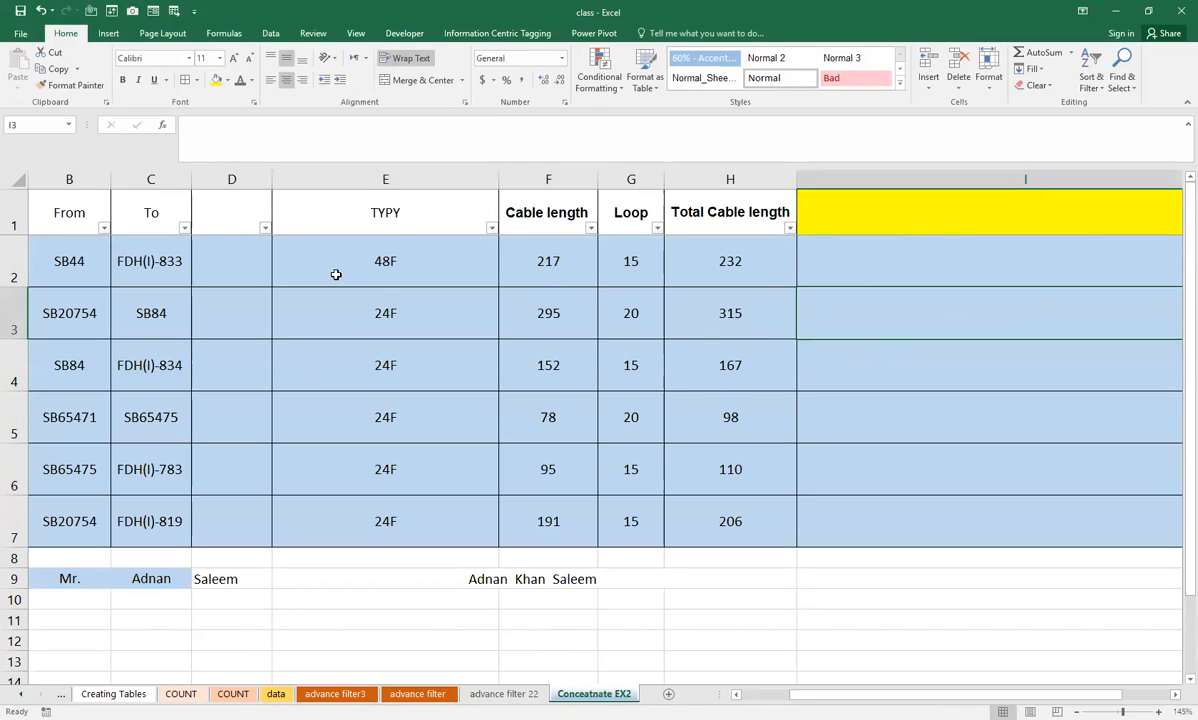
Hide columns B through D of the cable table.
left_click_drag(231, 179, 67, 191)
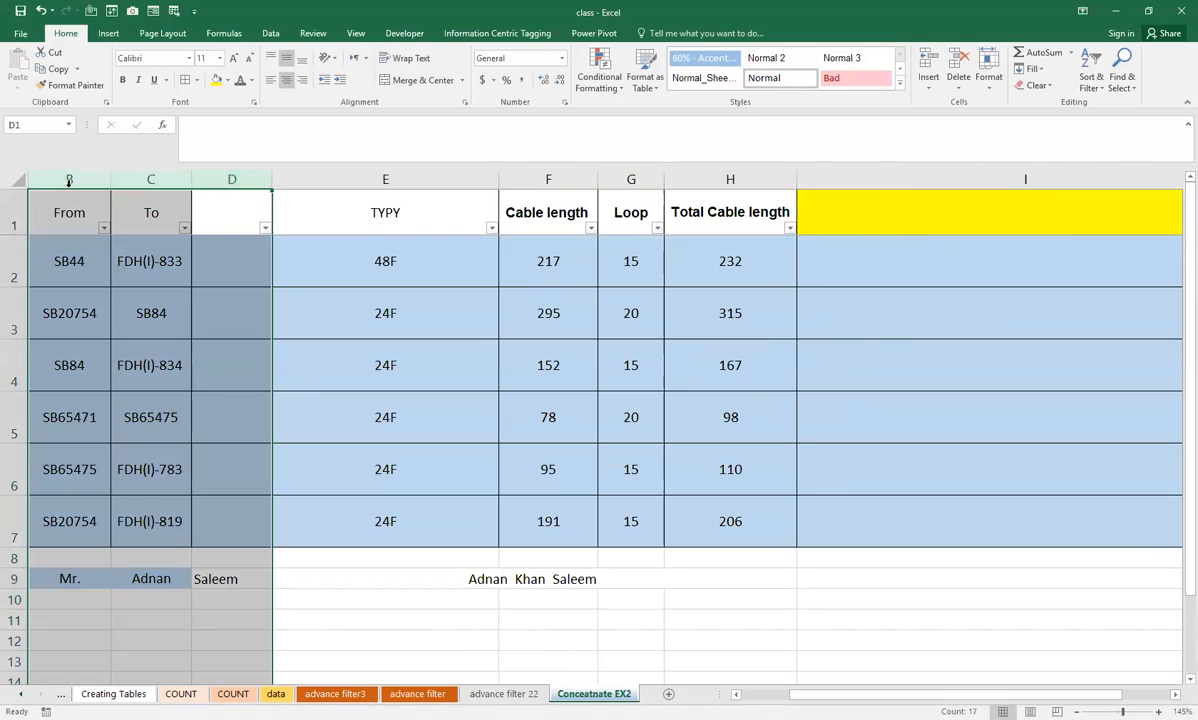
right_click(70, 180)
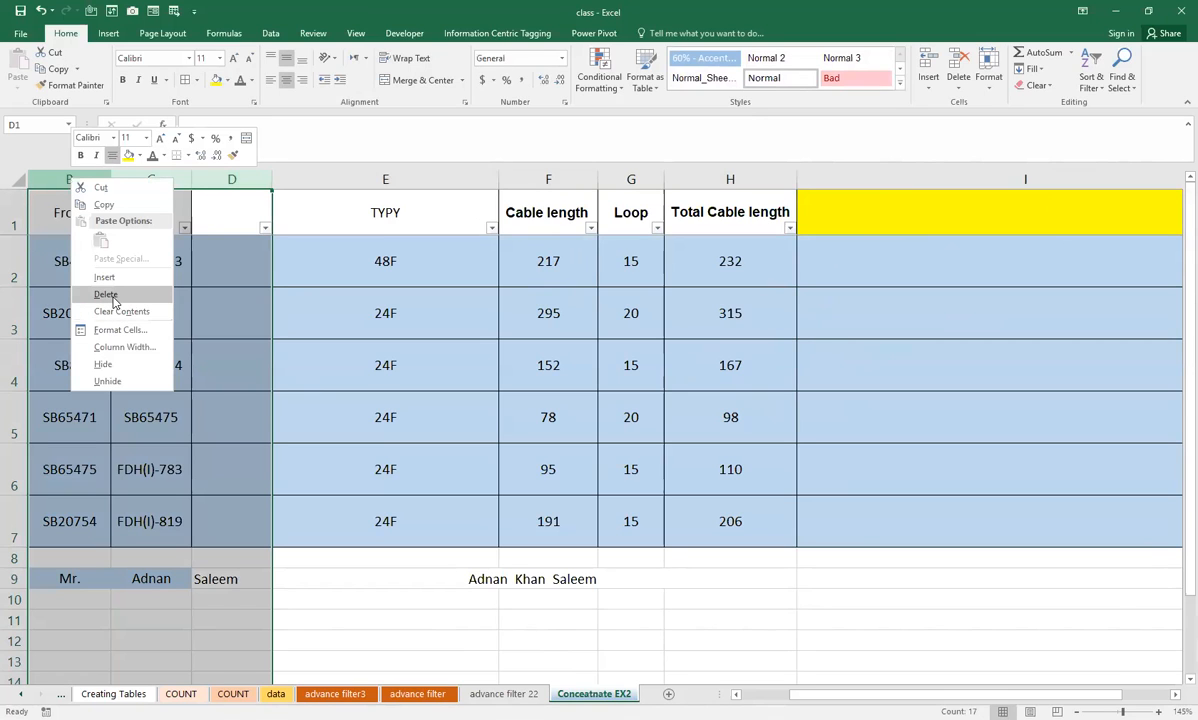
left_click(112, 366)
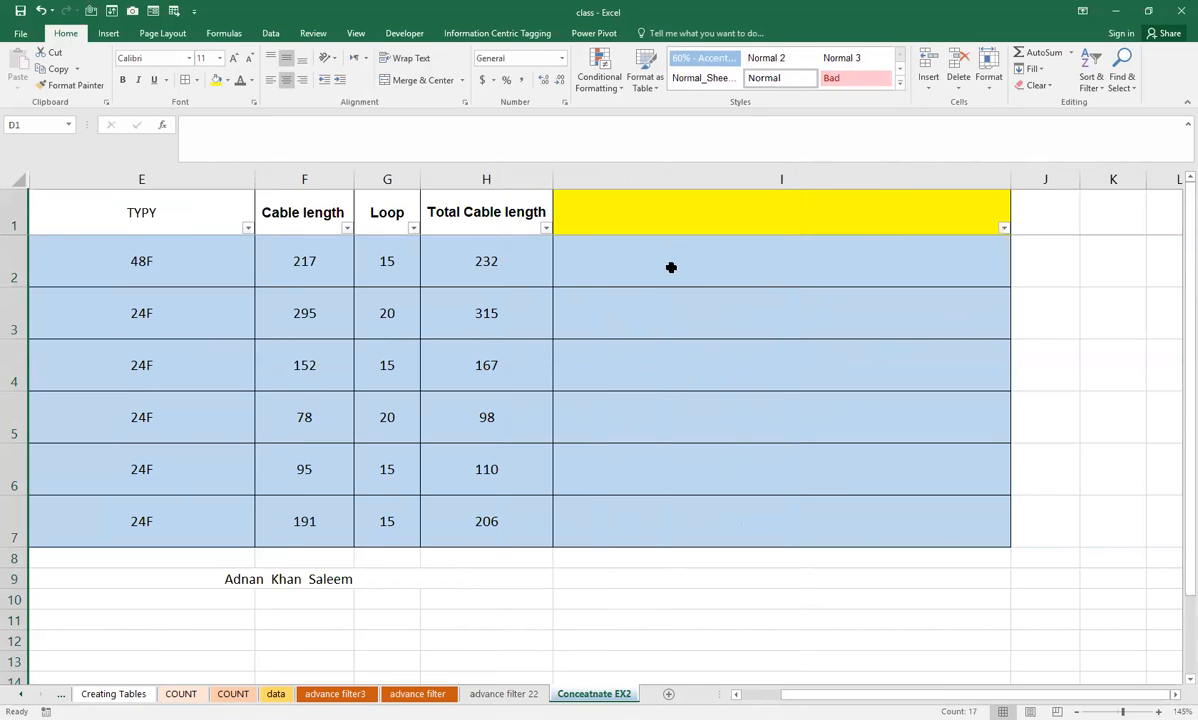
Start a CONCATENATE formula in I2 with the cable type cell E2 as its first text.
left_click(628, 251)
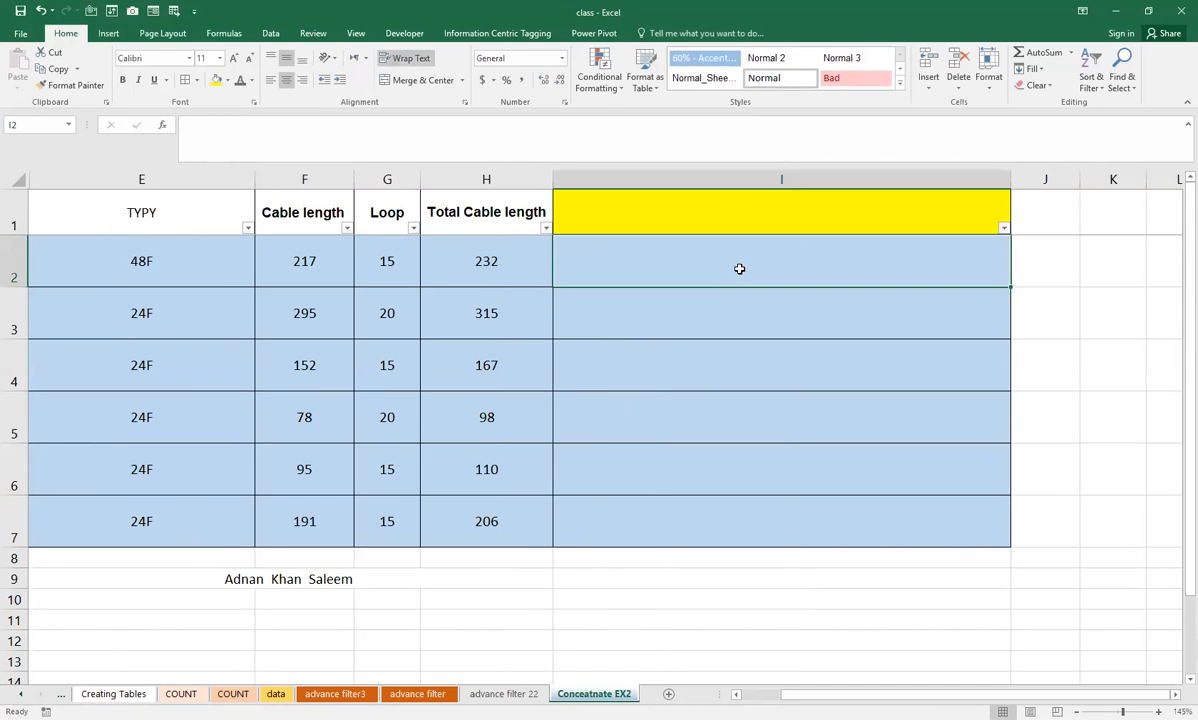
double_click(727, 274)
type("=")
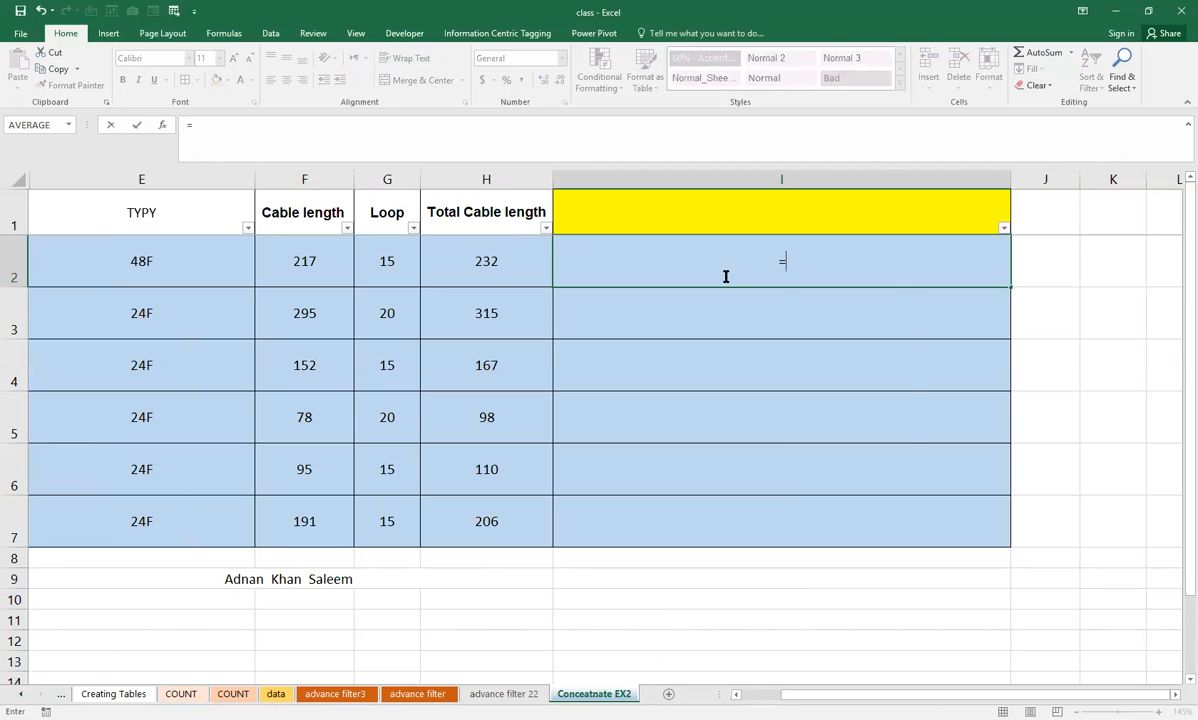
type("con")
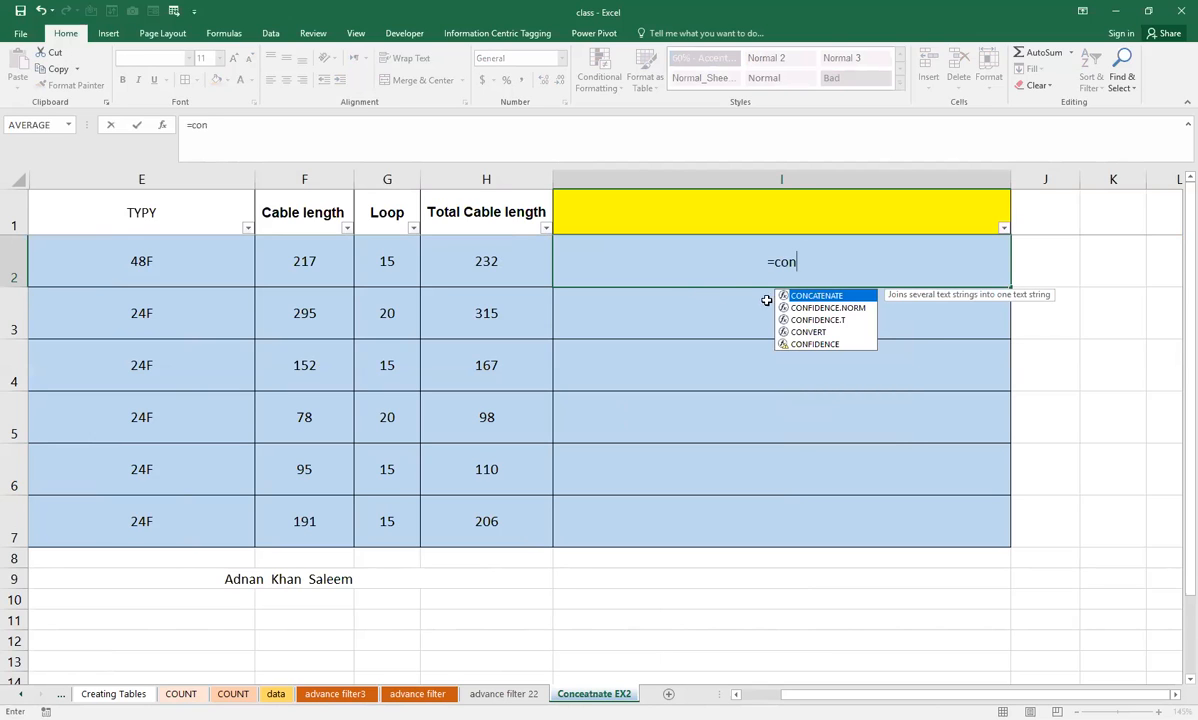
double_click(800, 297)
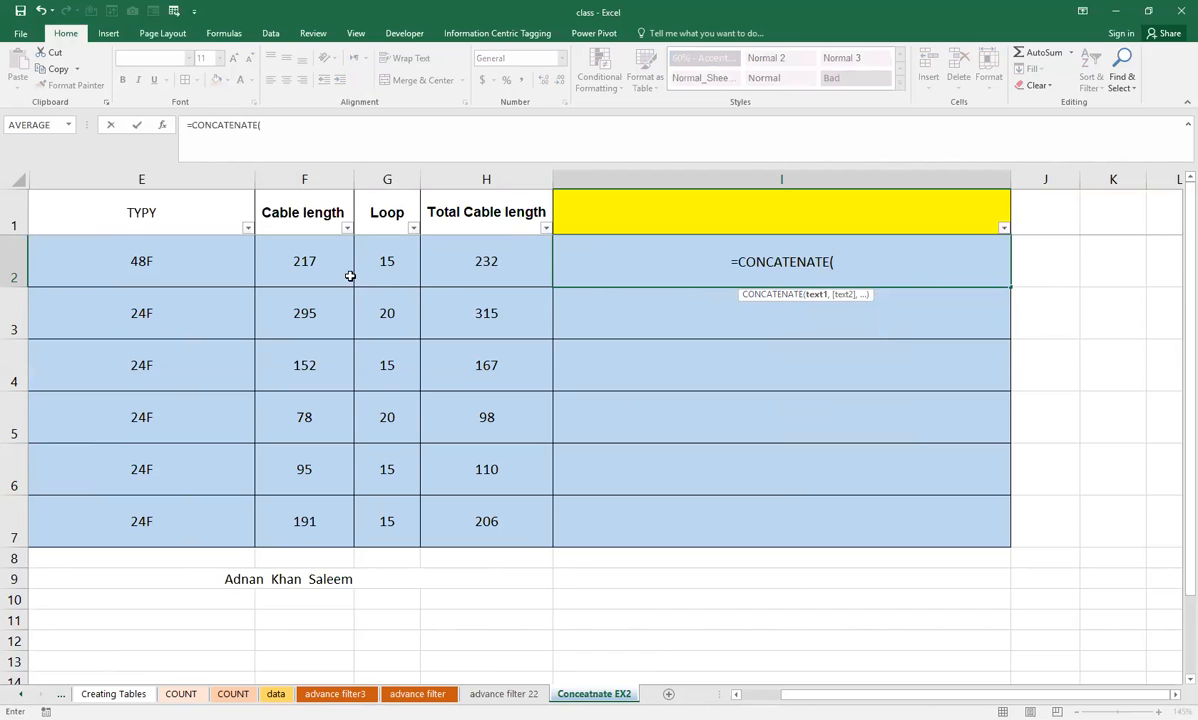
type("2")
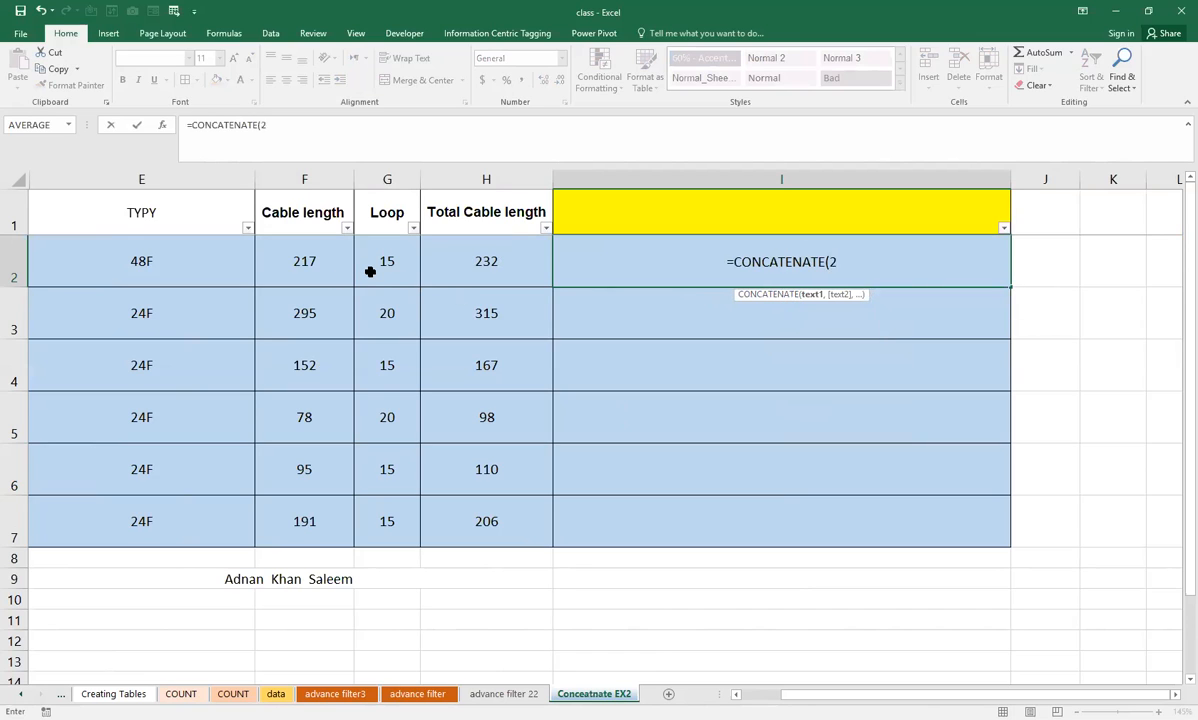
key("BackSpace")
left_click(145, 259)
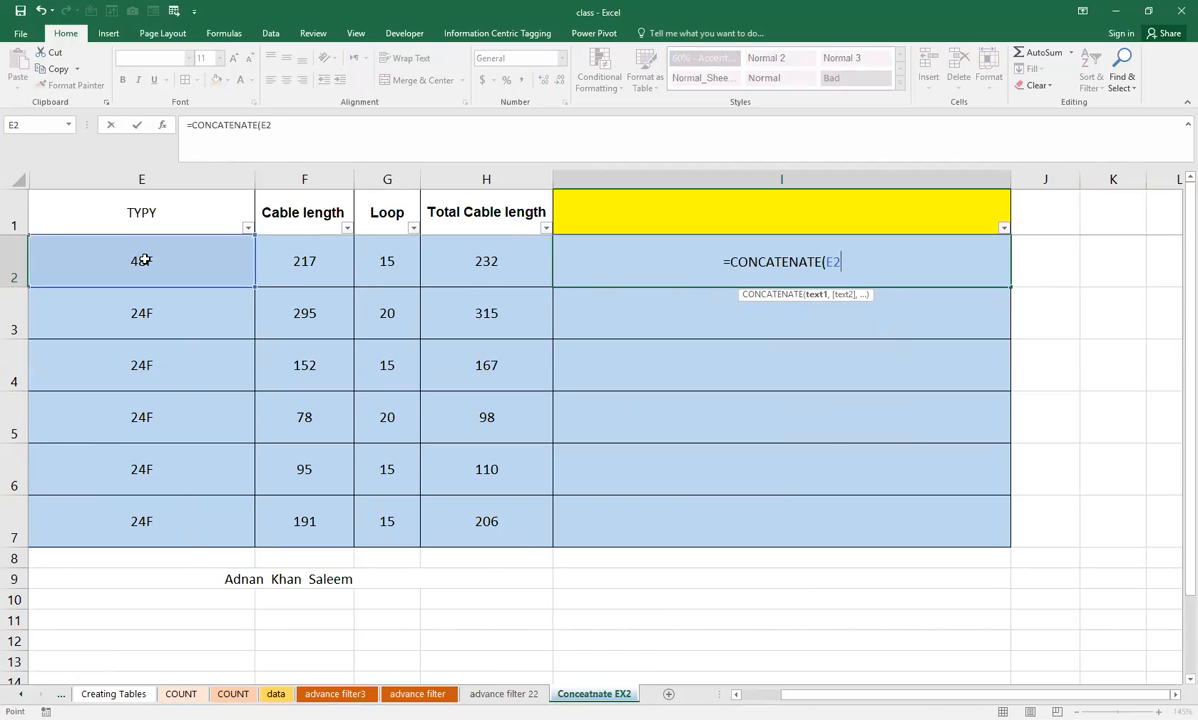
Add the literal text "laid ", with a trailing space, as the second argument after E2 in the I2 formula.
type(", \"")
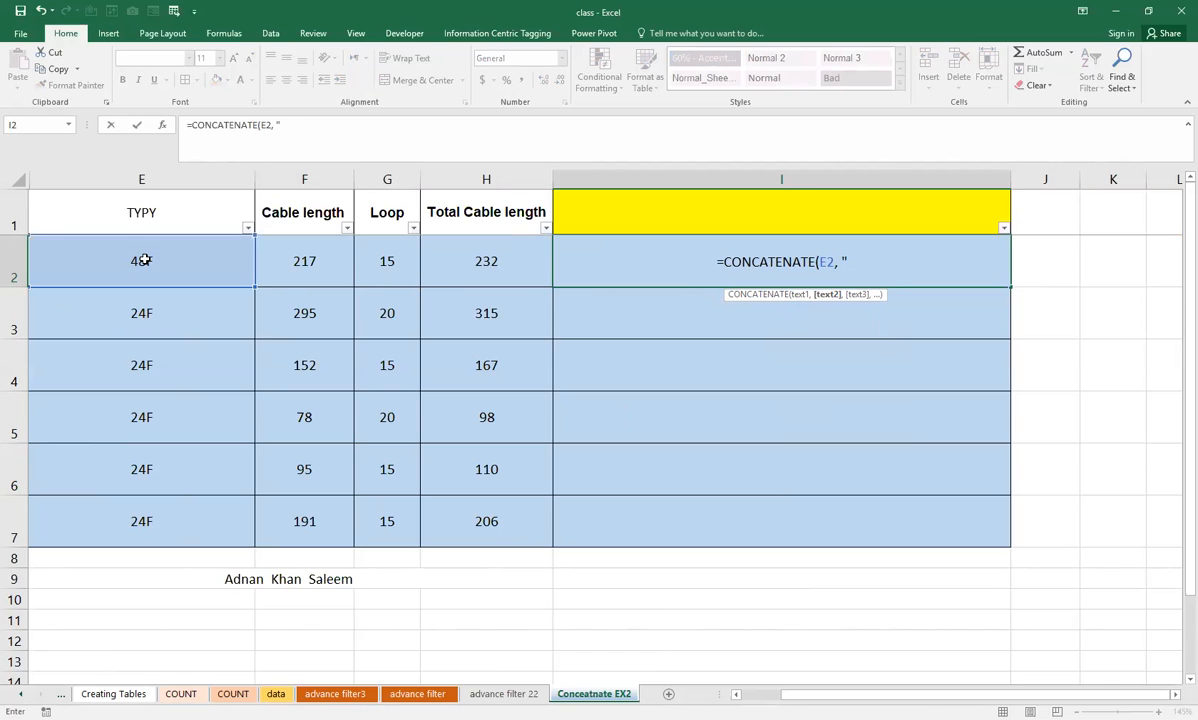
type("laid")
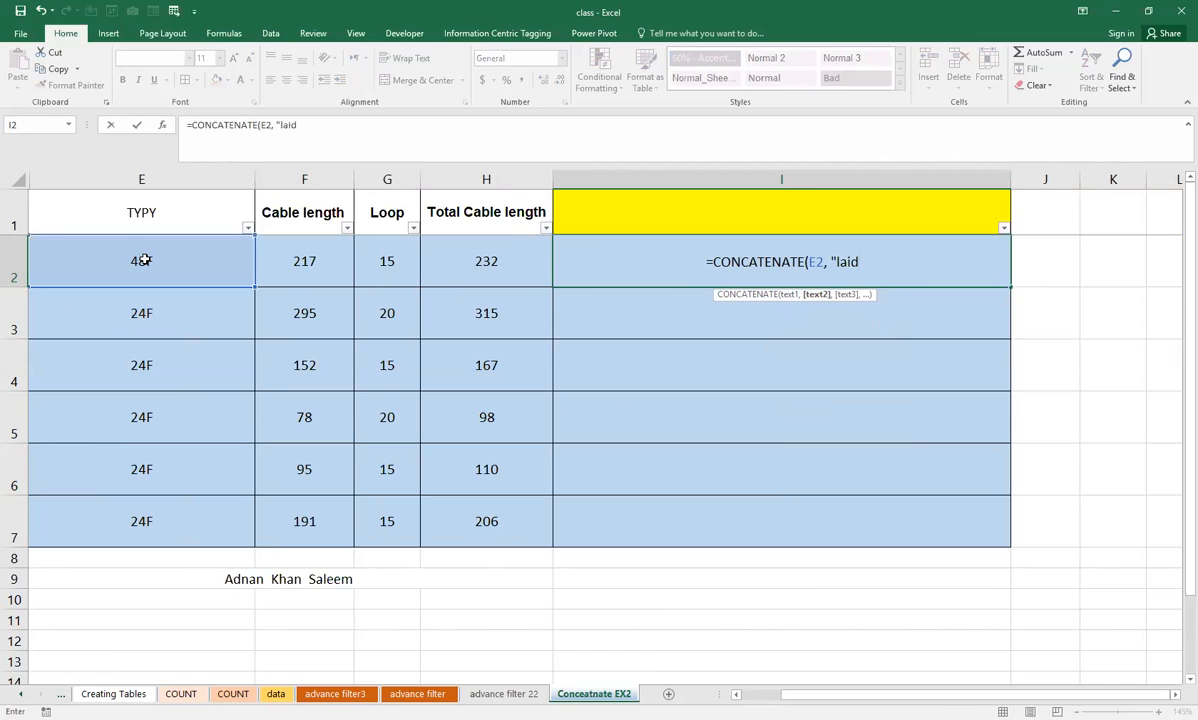
type(" \",")
left_click(390, 264)
left_click(314, 271)
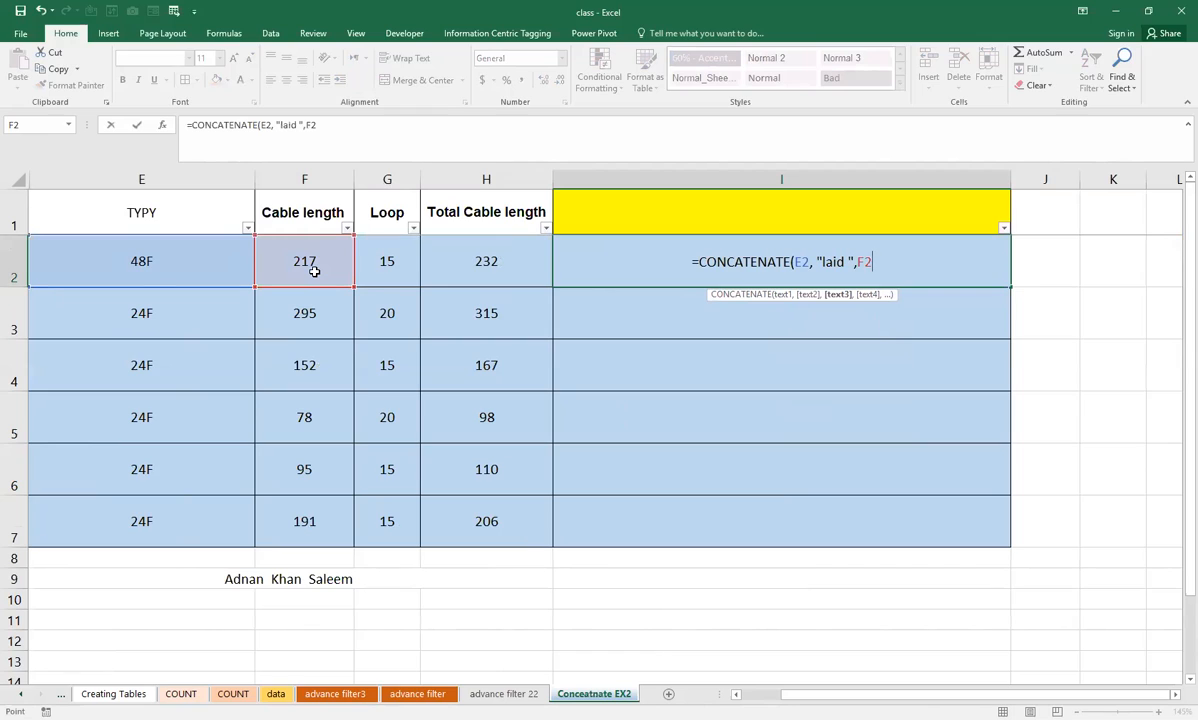
key("BackSpace")
key("BackSpace")
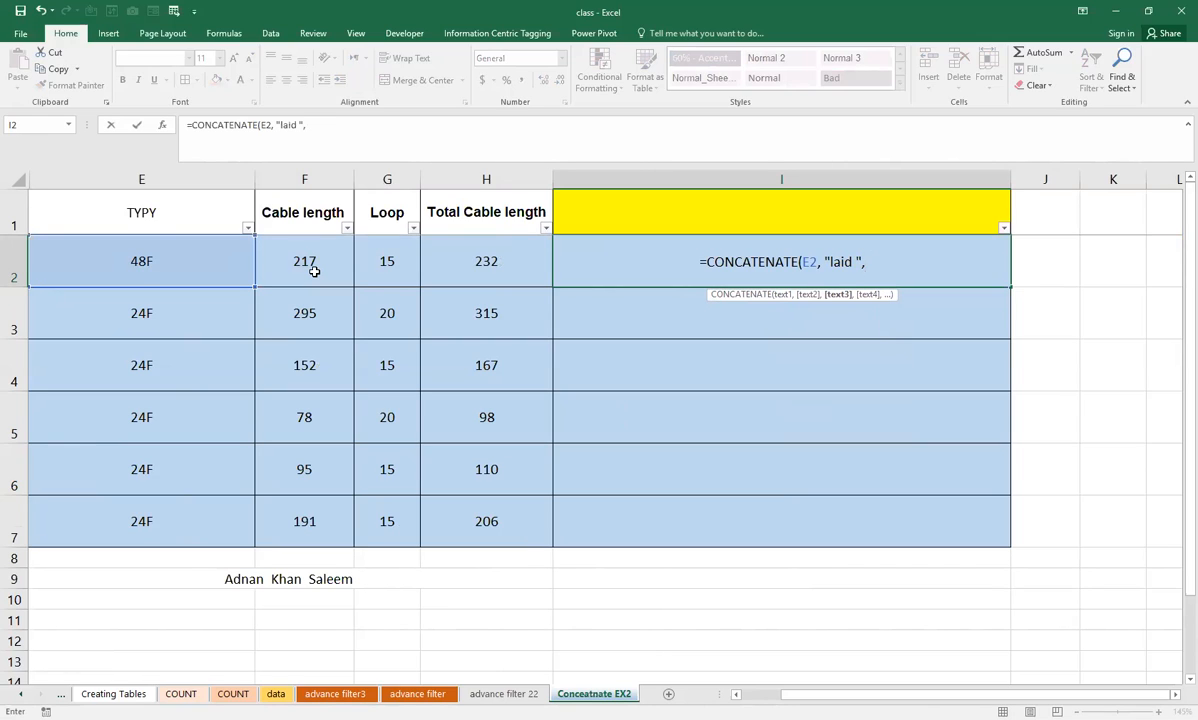
Complete the I2 formula as =CONCATENATE(E2, "laid ","total lenth",F2).
type("\"")
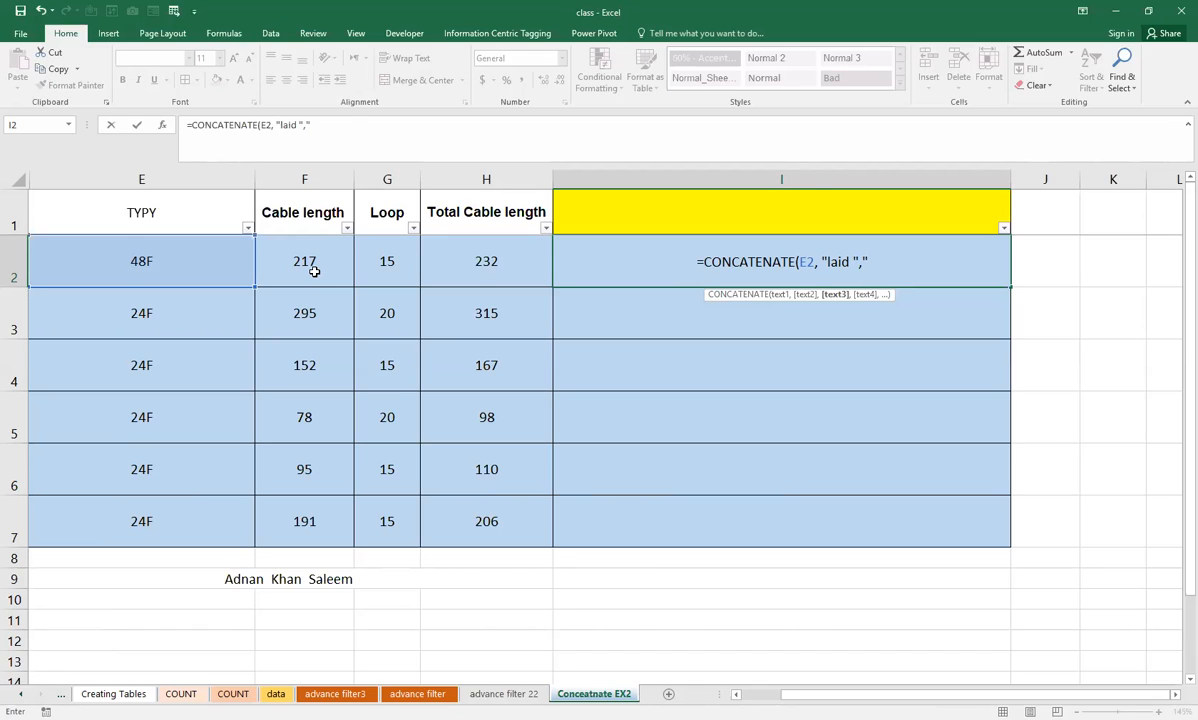
type("total lenth")
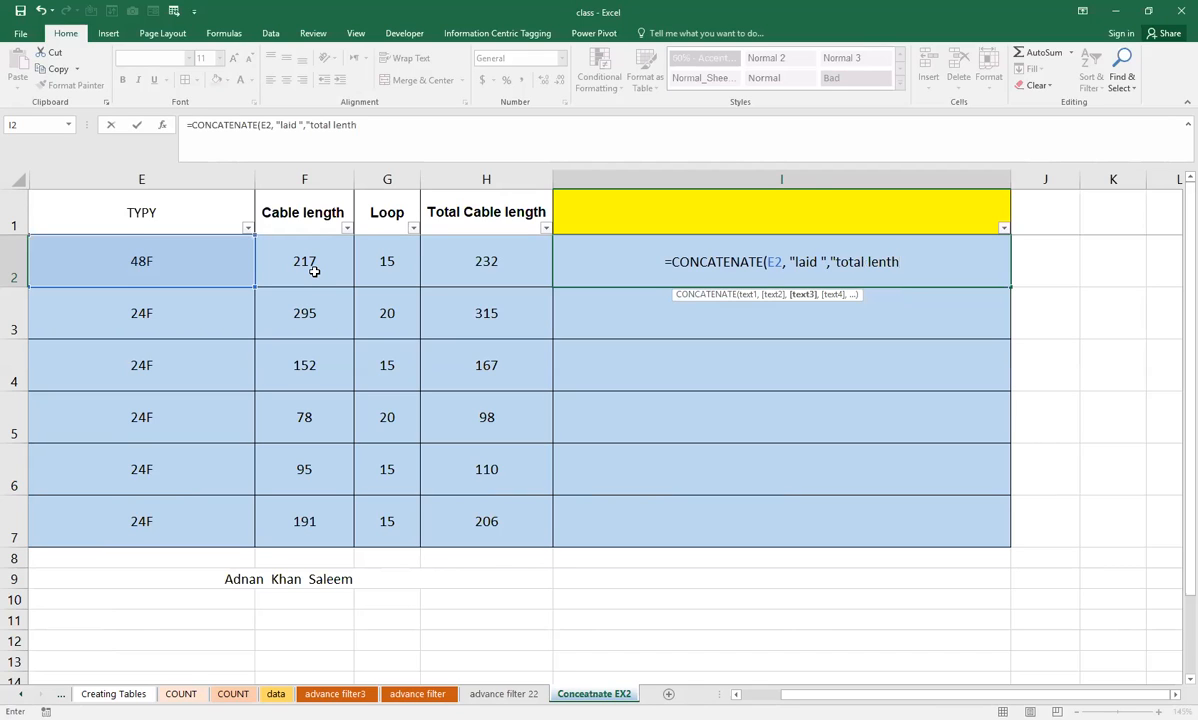
type("\",")
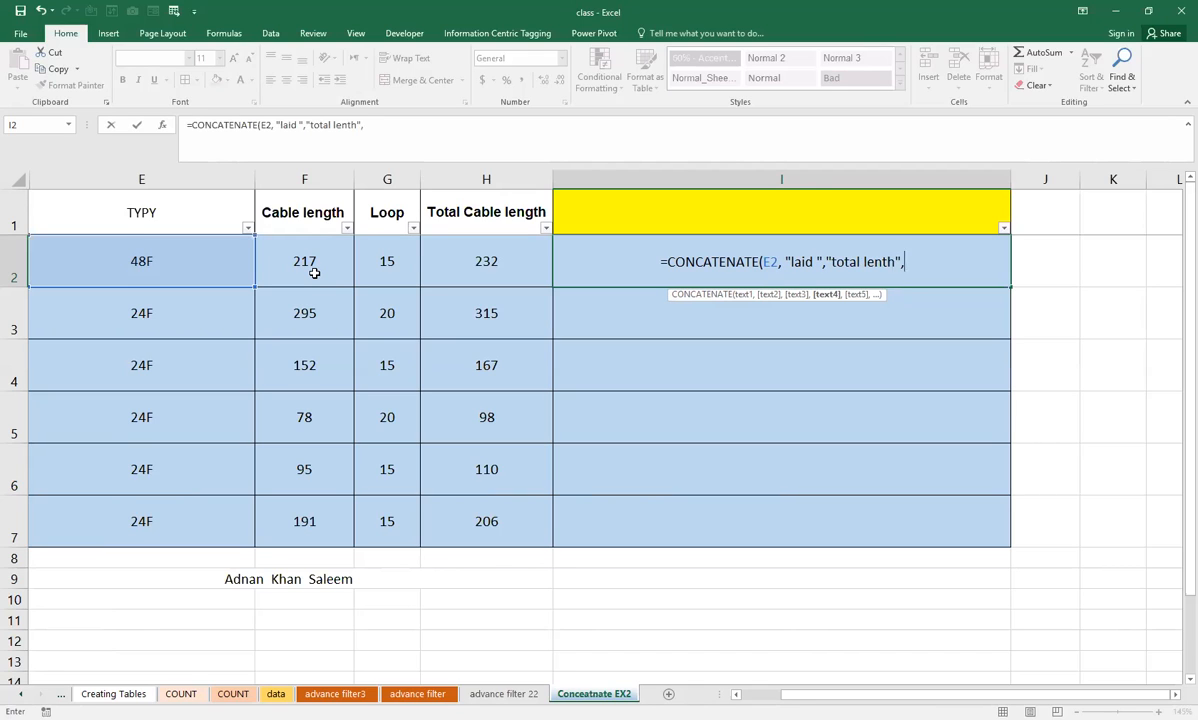
left_click(314, 272)
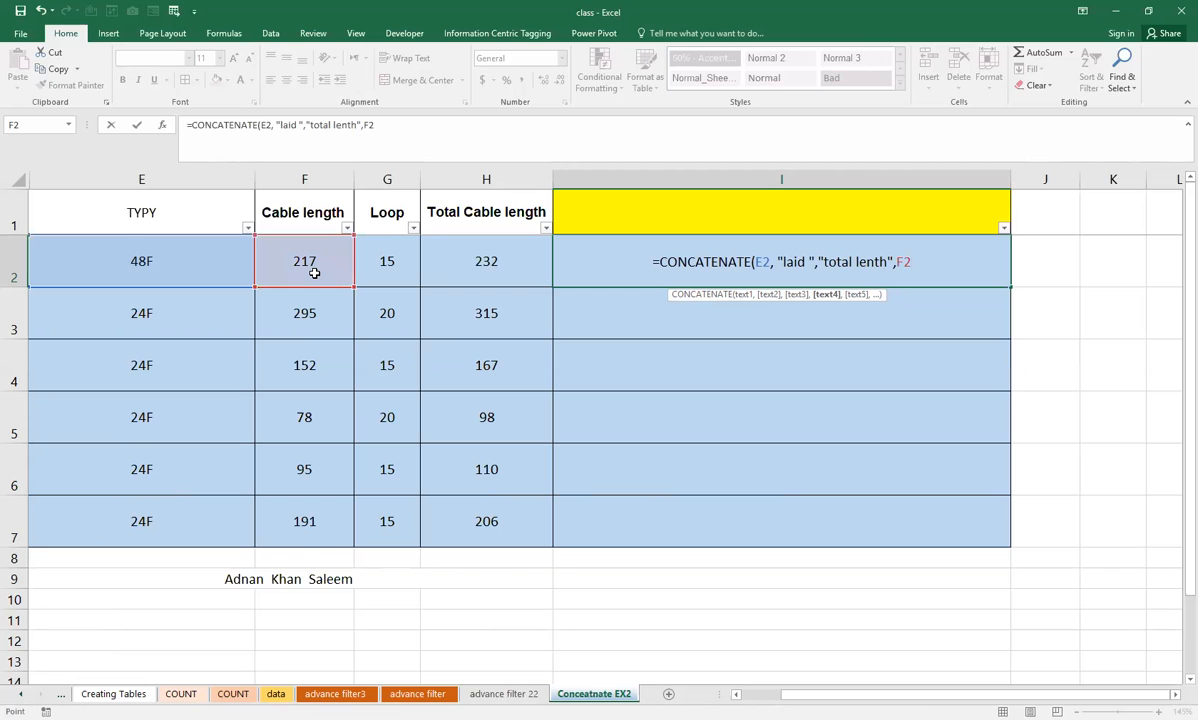
type(")")
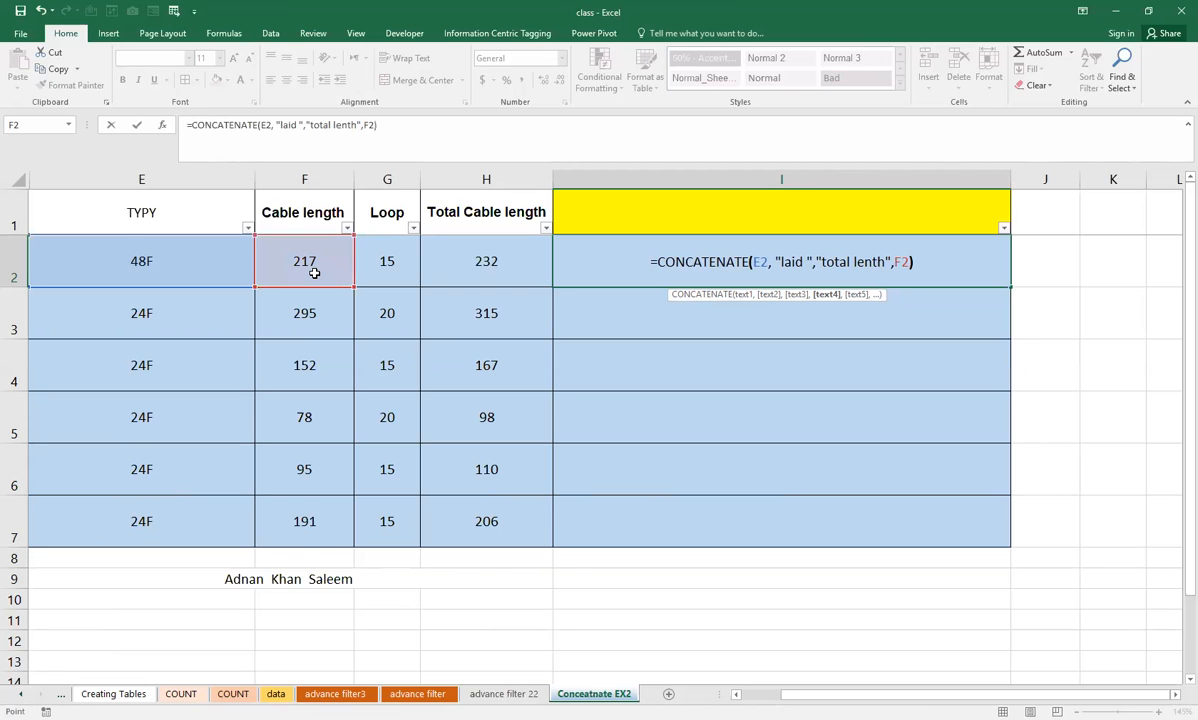
key("Return")
Change the third text in the I2 formula to "total lenth =", adding a space and an equals sign before the closing quote.
left_click(735, 265)
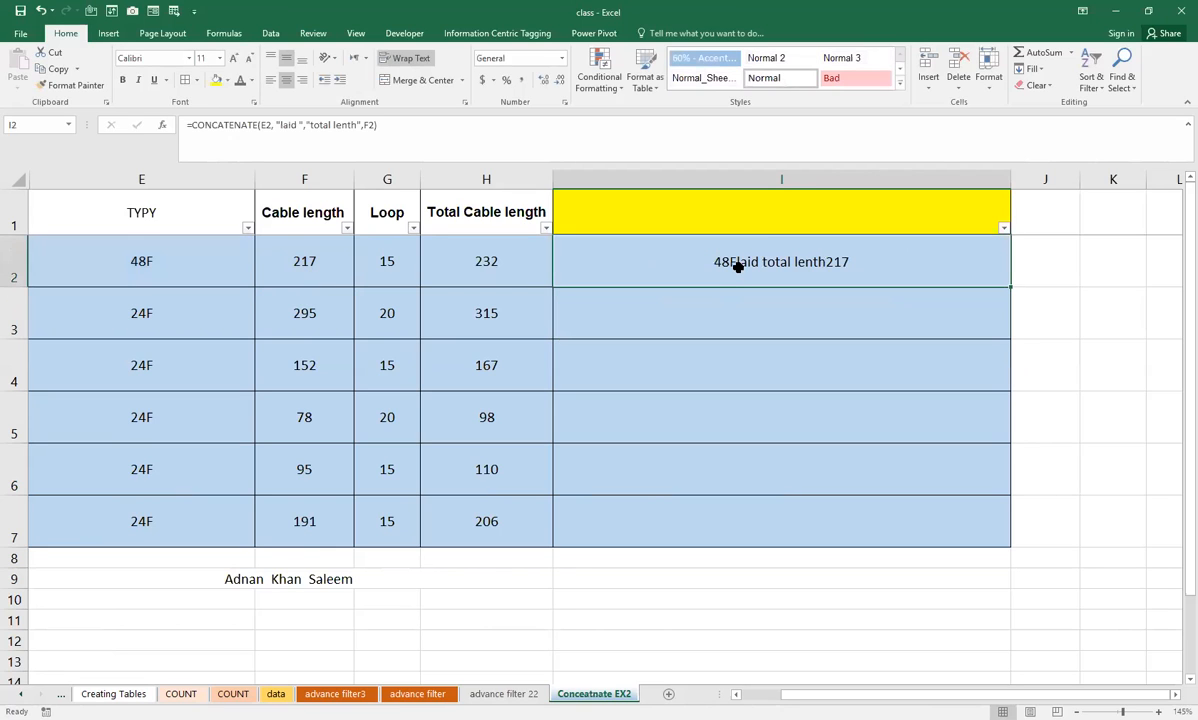
left_click(295, 266)
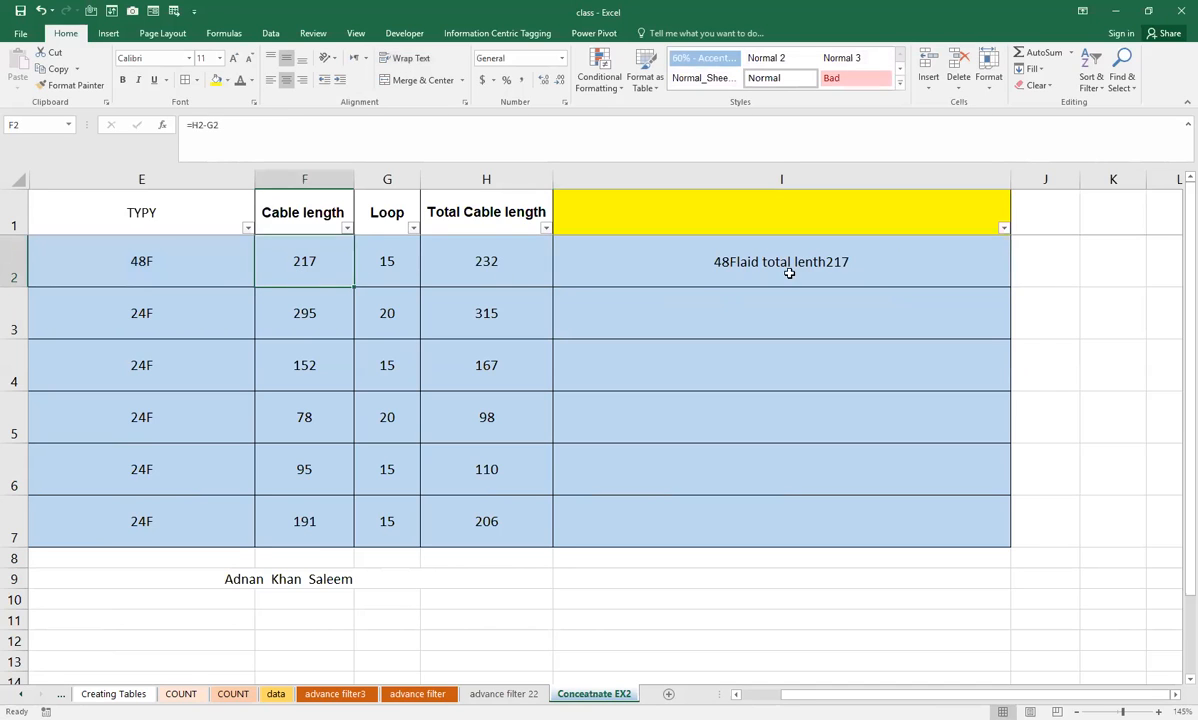
left_click(753, 270)
left_click(363, 125)
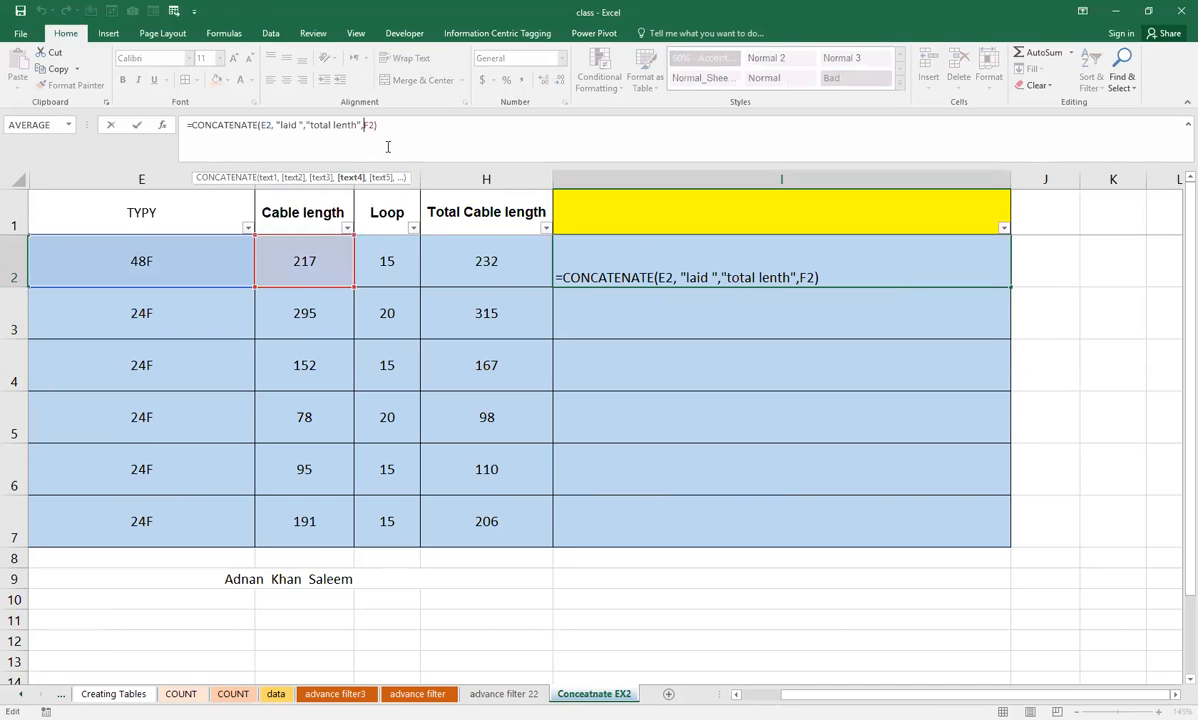
left_click(351, 125)
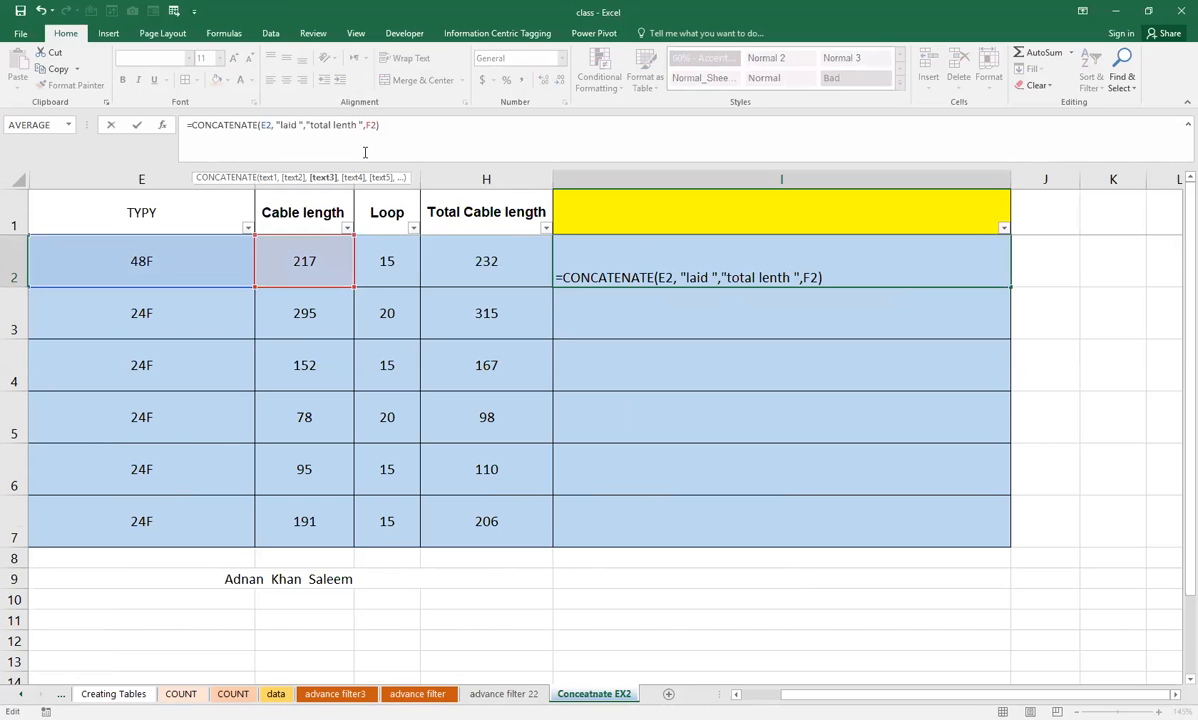
type("=")
key("Return")
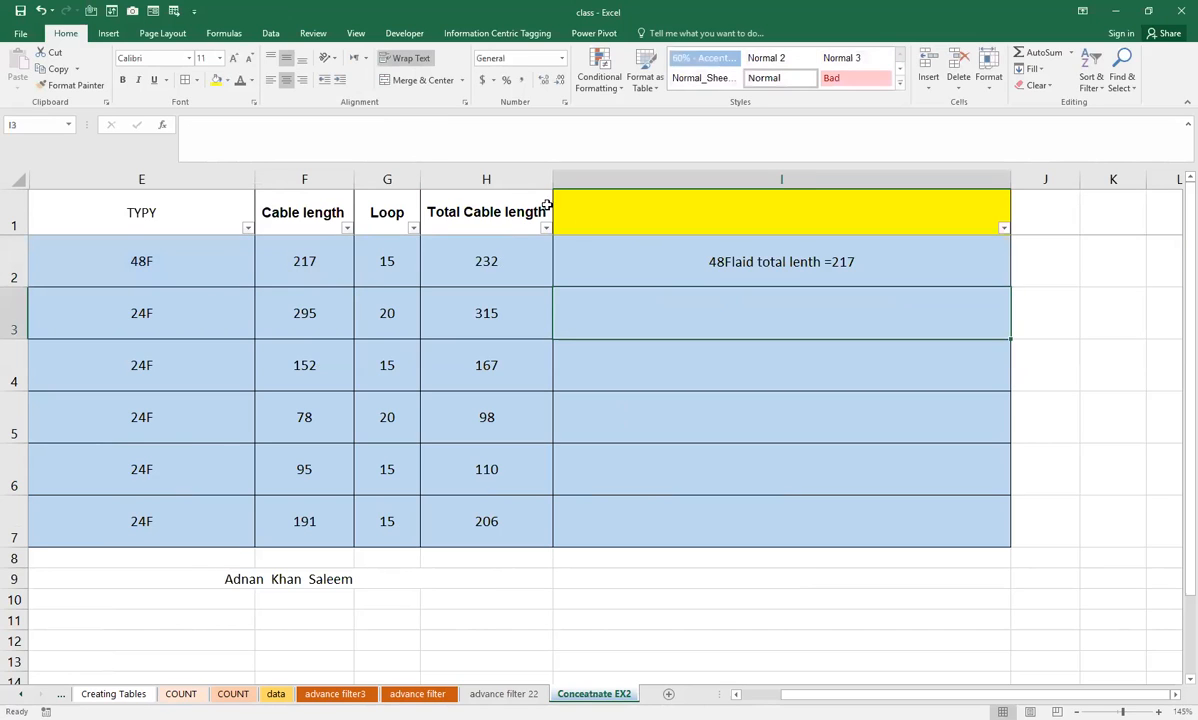
Copy the I2 description formula into I3:I7.
left_click(679, 272)
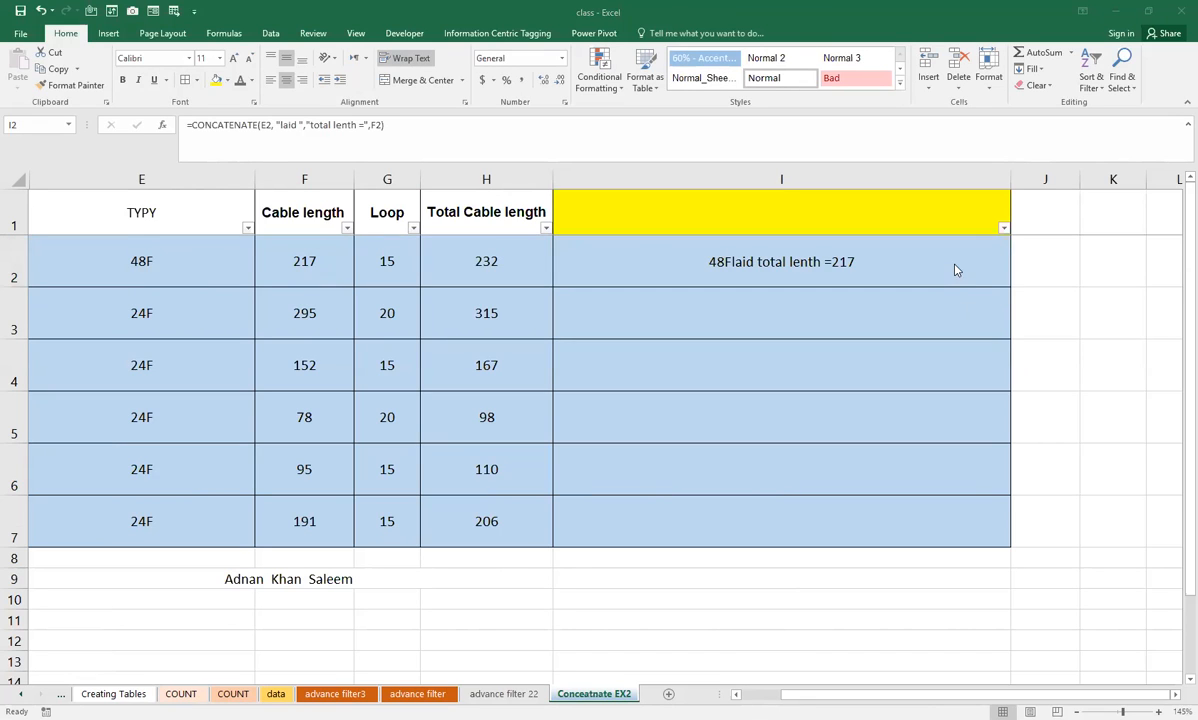
key("ctrl+c")
left_click_drag(795, 310, 805, 516)
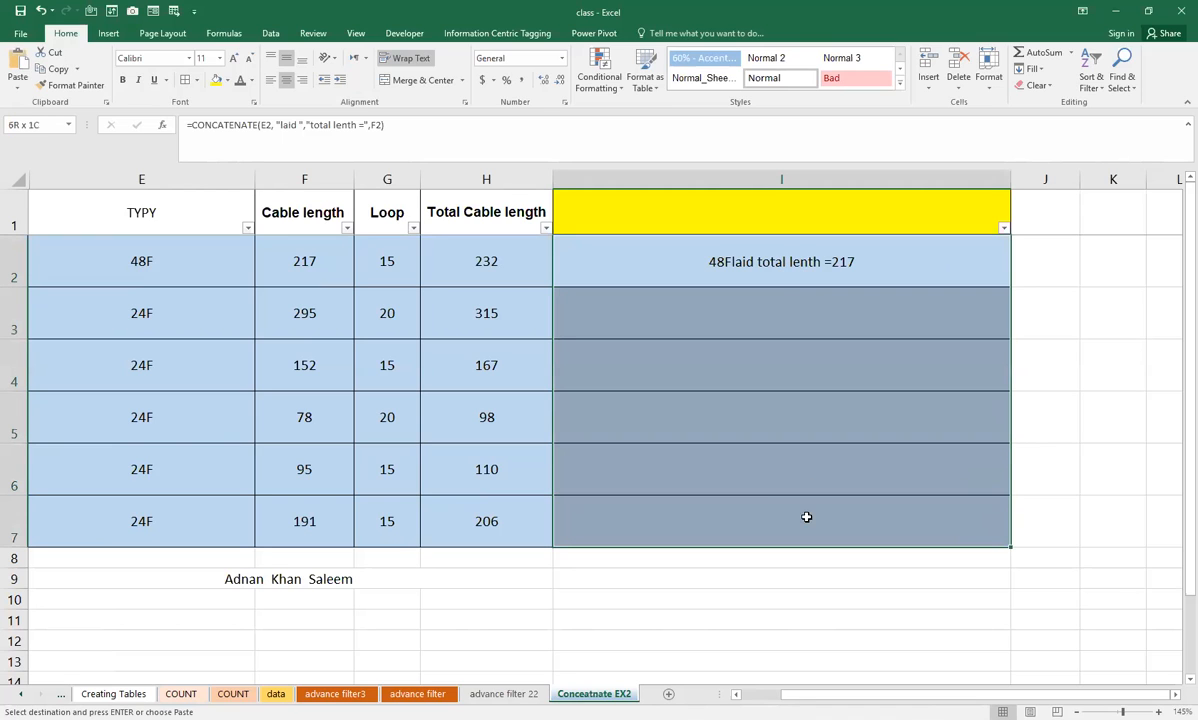
right_click(787, 293)
left_click(804, 332)
left_click(734, 387)
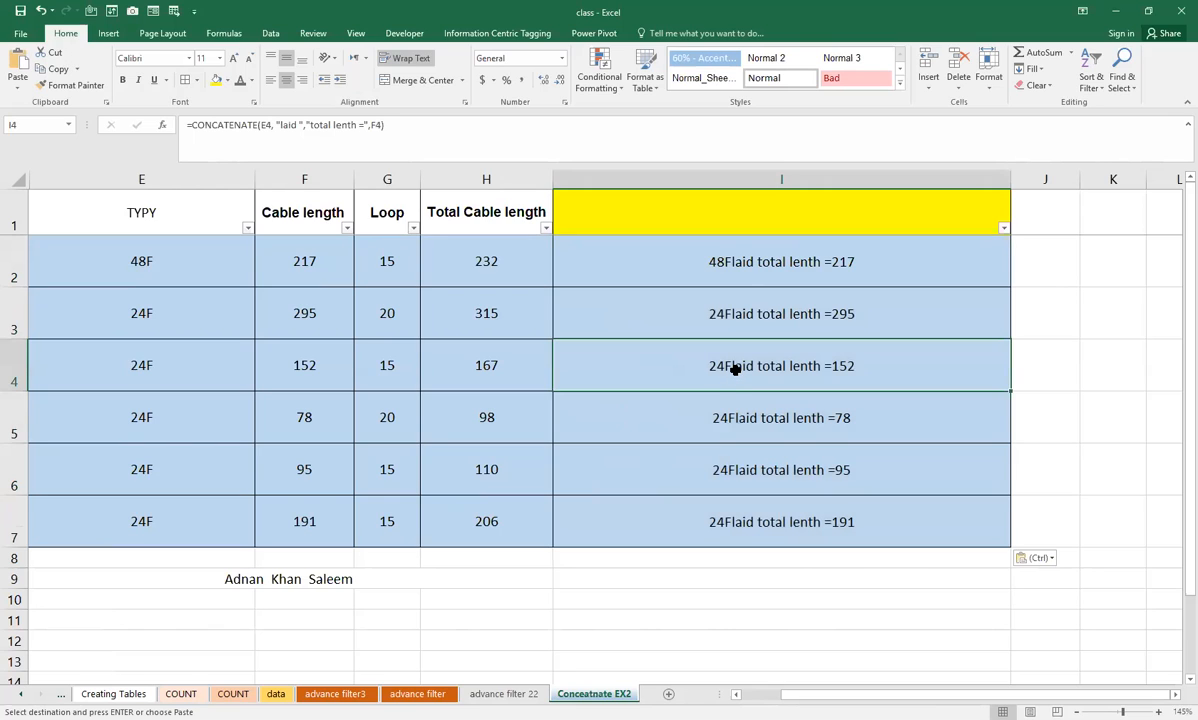
Compare the cable lengths in F2:F7 with the combined descriptions and inspect the I2 formula.
left_click_drag(300, 275, 312, 503)
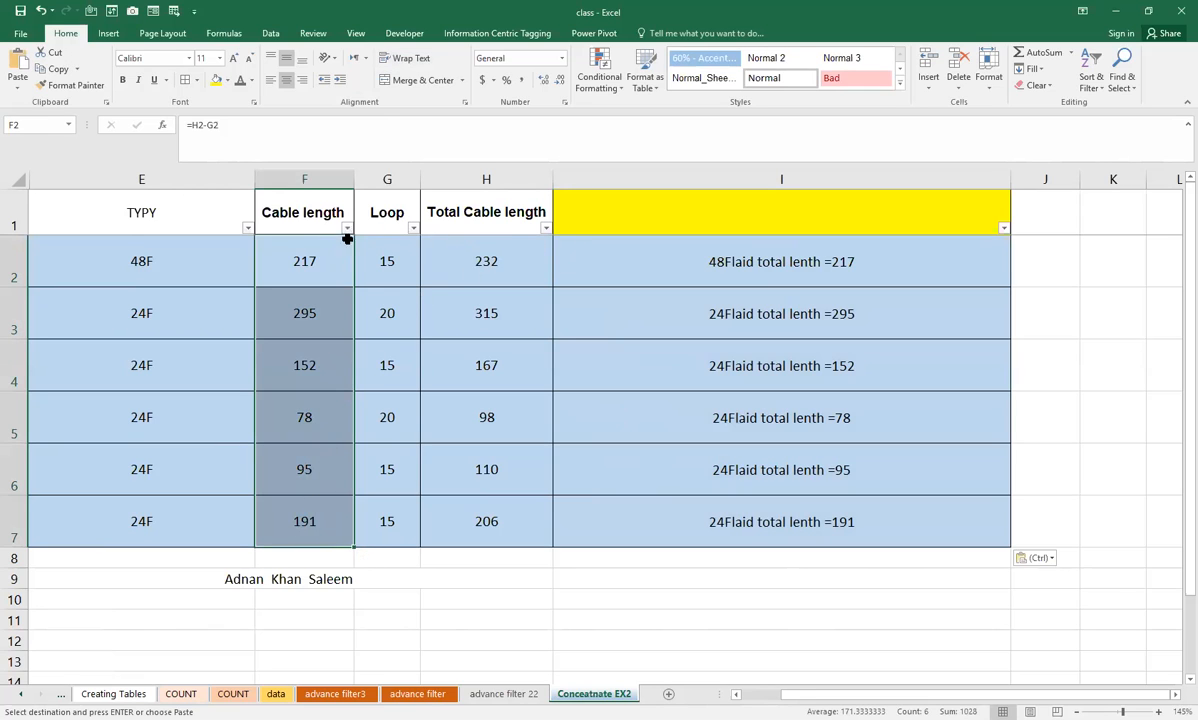
left_click(806, 261)
double_click(806, 261)
left_click(860, 266)
key("Escape")
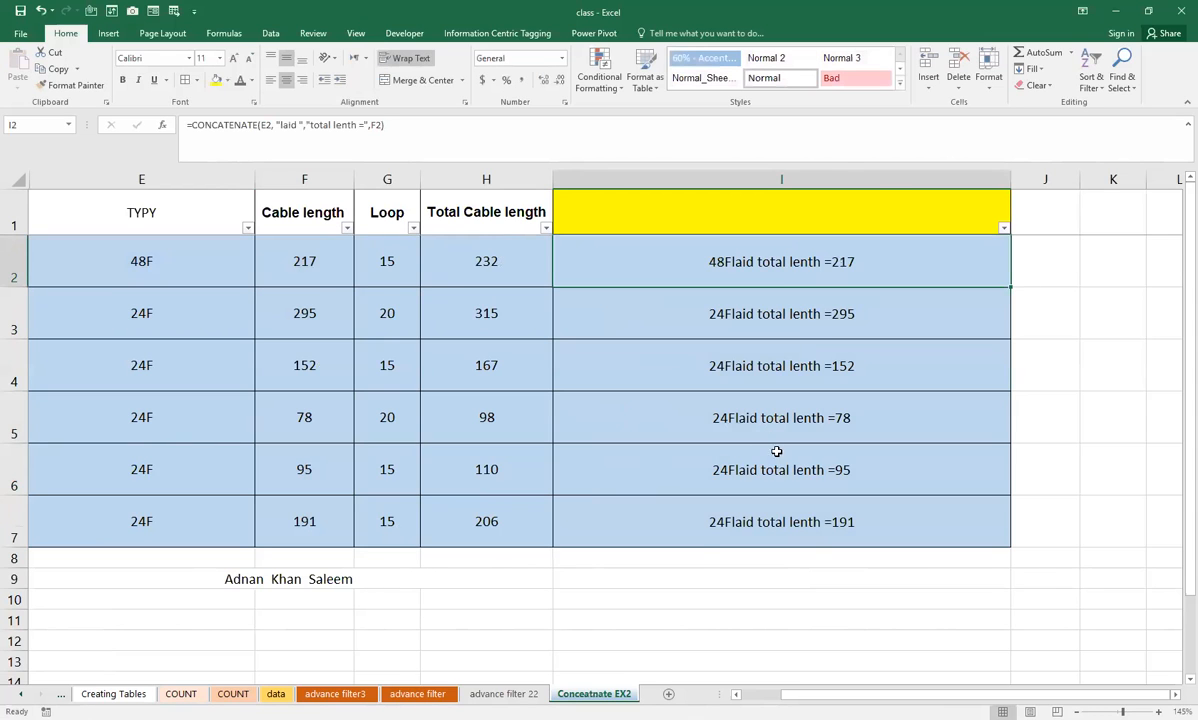
left_click(682, 598)
scroll(647, 551, "down", 3)
scroll(647, 551, "up", 3)
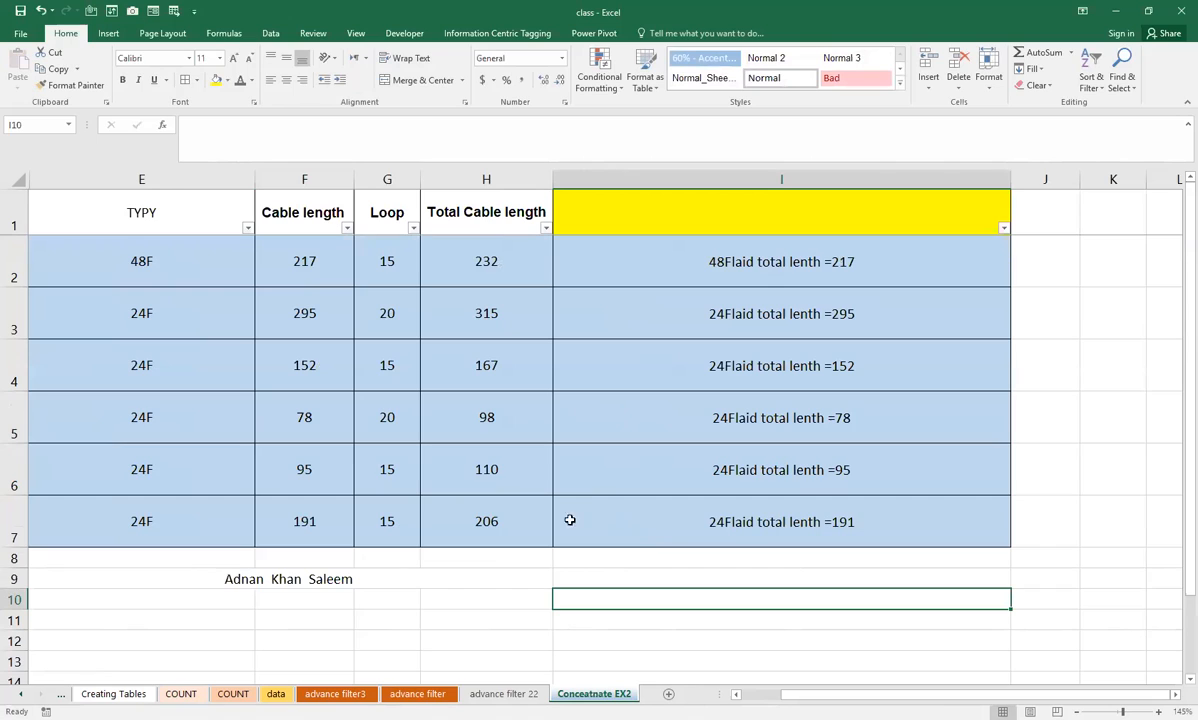
scroll(510, 518, "down", 1)
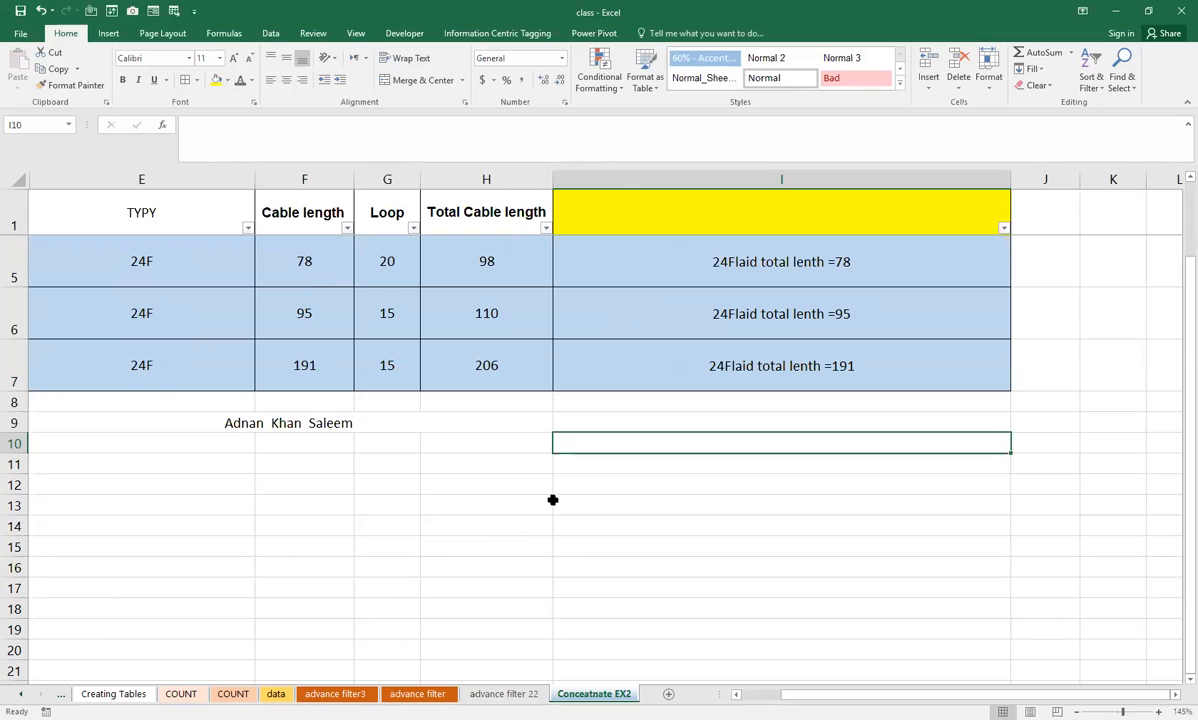
left_click(502, 693)
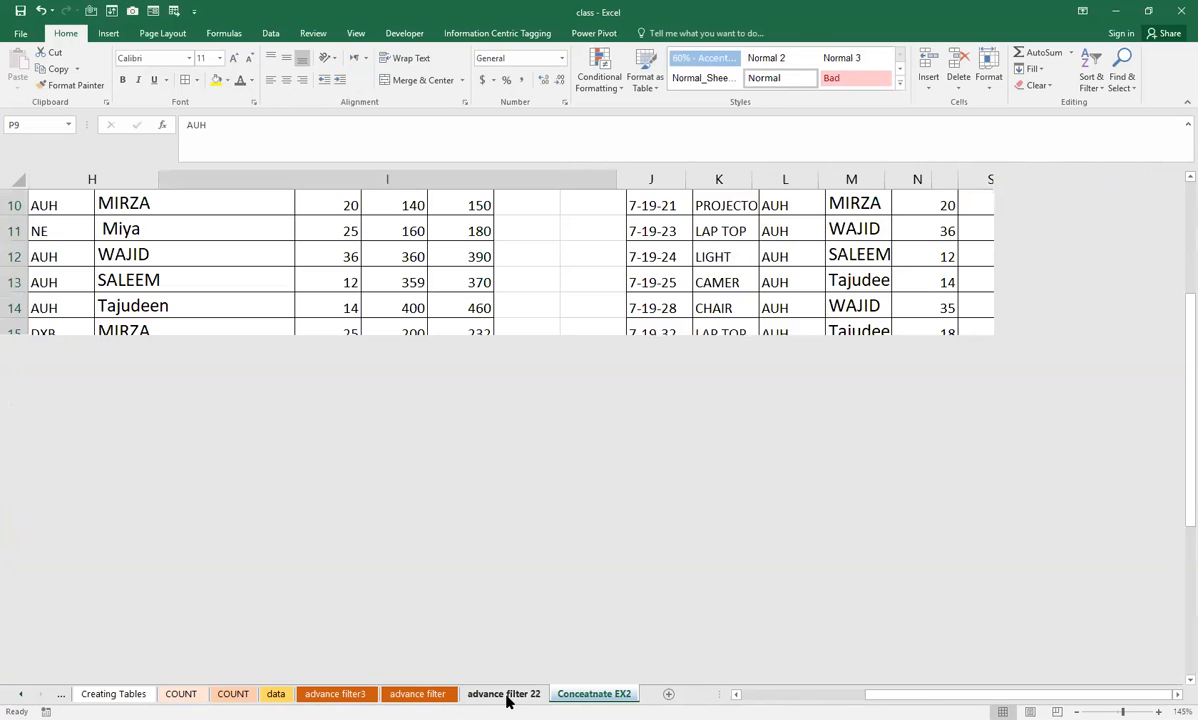
left_click(565, 693)
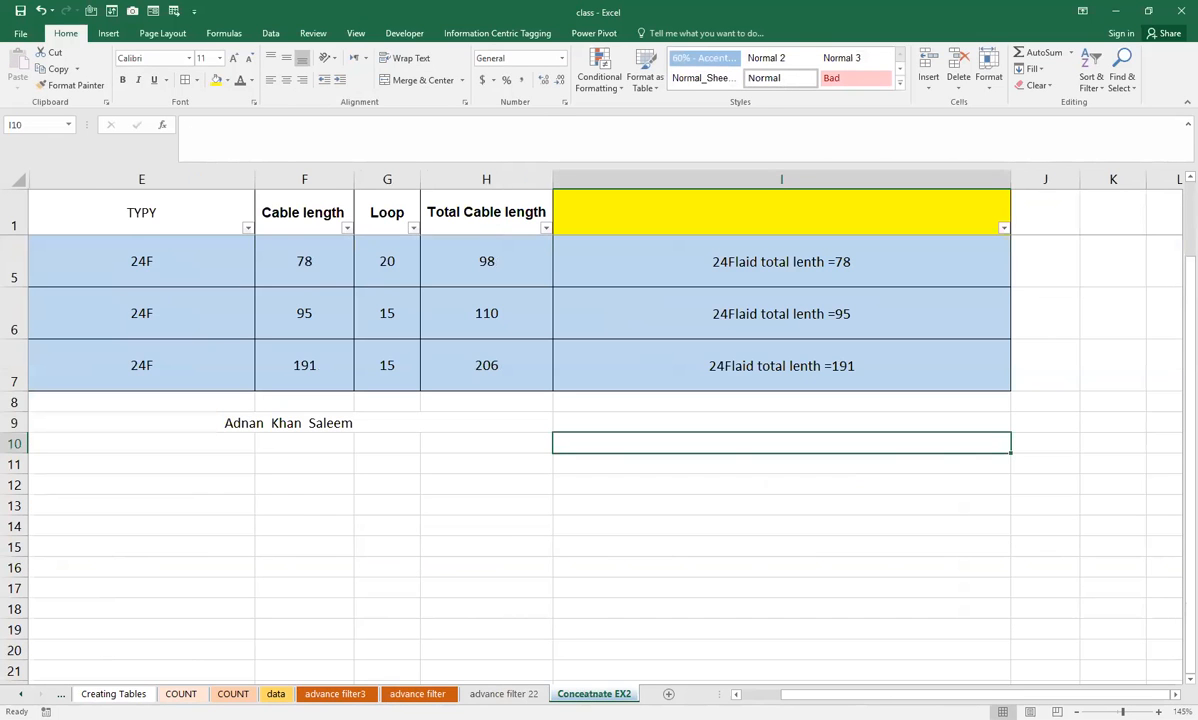
Open the second COUNT worksheet, which holds the Seat Reservation grid.
left_click(22, 695)
left_click(308, 693)
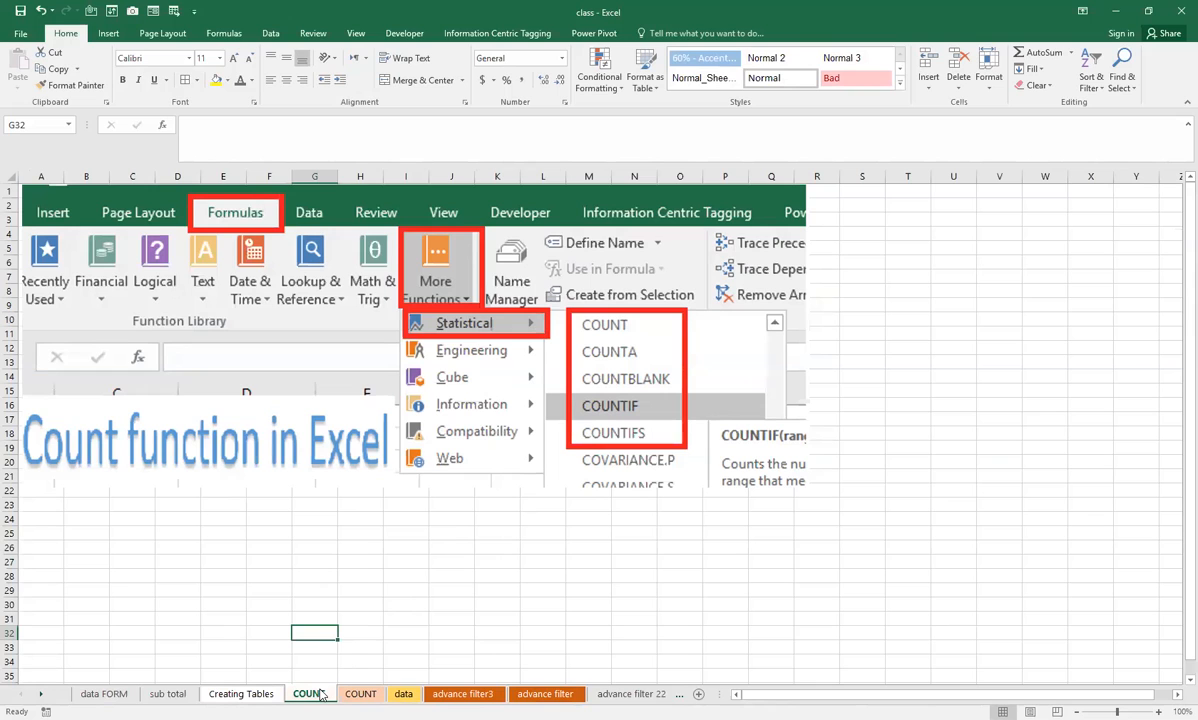
left_click(360, 693)
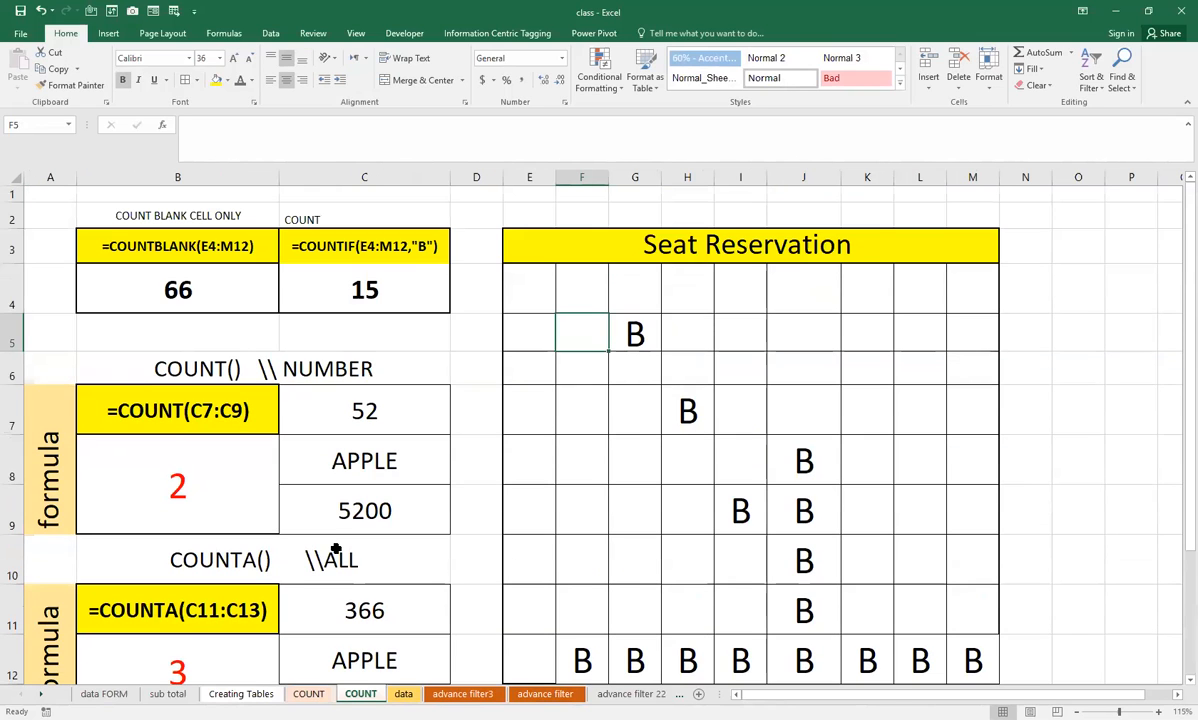
scroll(682, 441, "down", 1)
scroll(685, 442, "up", 1)
Clear all B marks from the Seat Reservation grid in E4:M12.
left_click(645, 240)
left_click_drag(508, 279, 963, 658)
key("Delete")
left_click(665, 510)
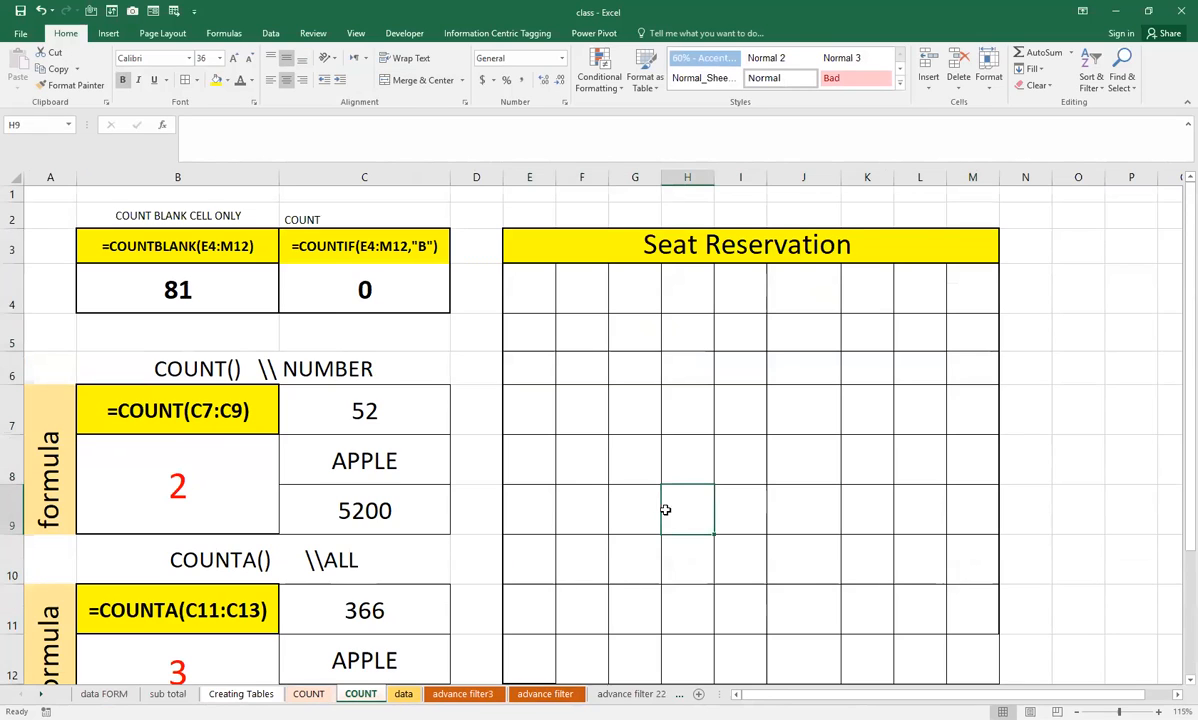
Select the seat grid E4:M12 and inspect the COUNTBLANK formula in B4.
left_click(541, 296)
left_click_drag(535, 291, 947, 658)
scroll(900, 565, "down", 1)
scroll(840, 530, "up", 1)
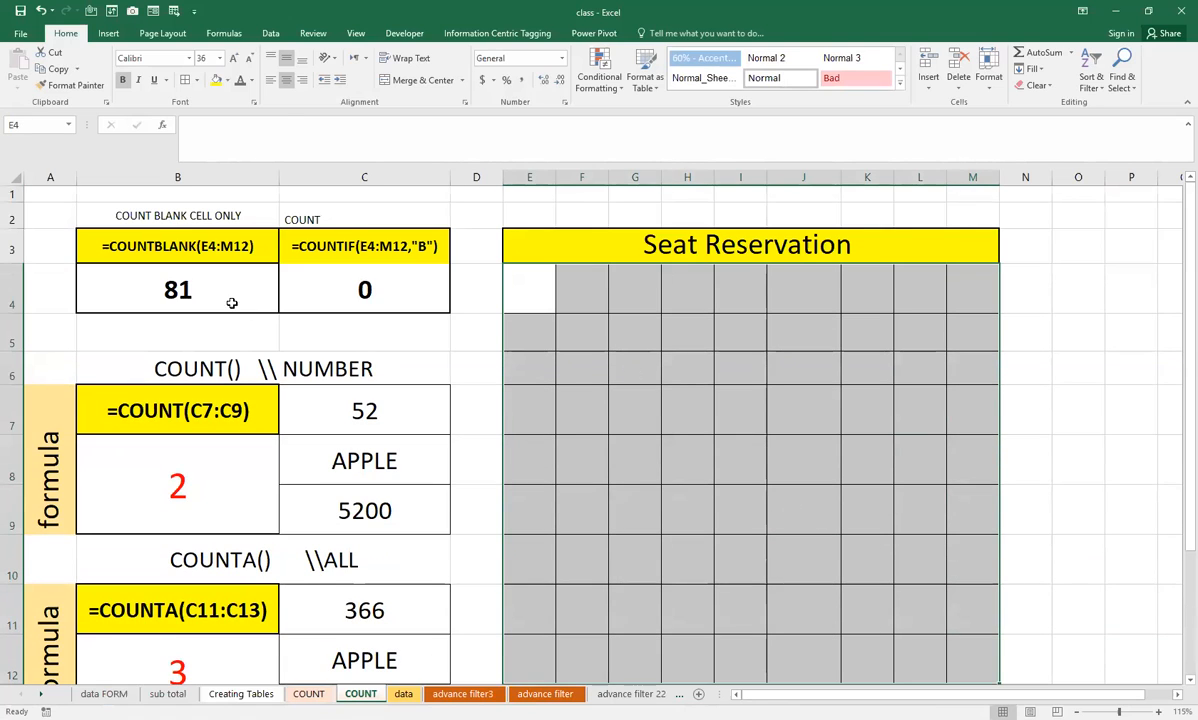
left_click(180, 282)
double_click(139, 287)
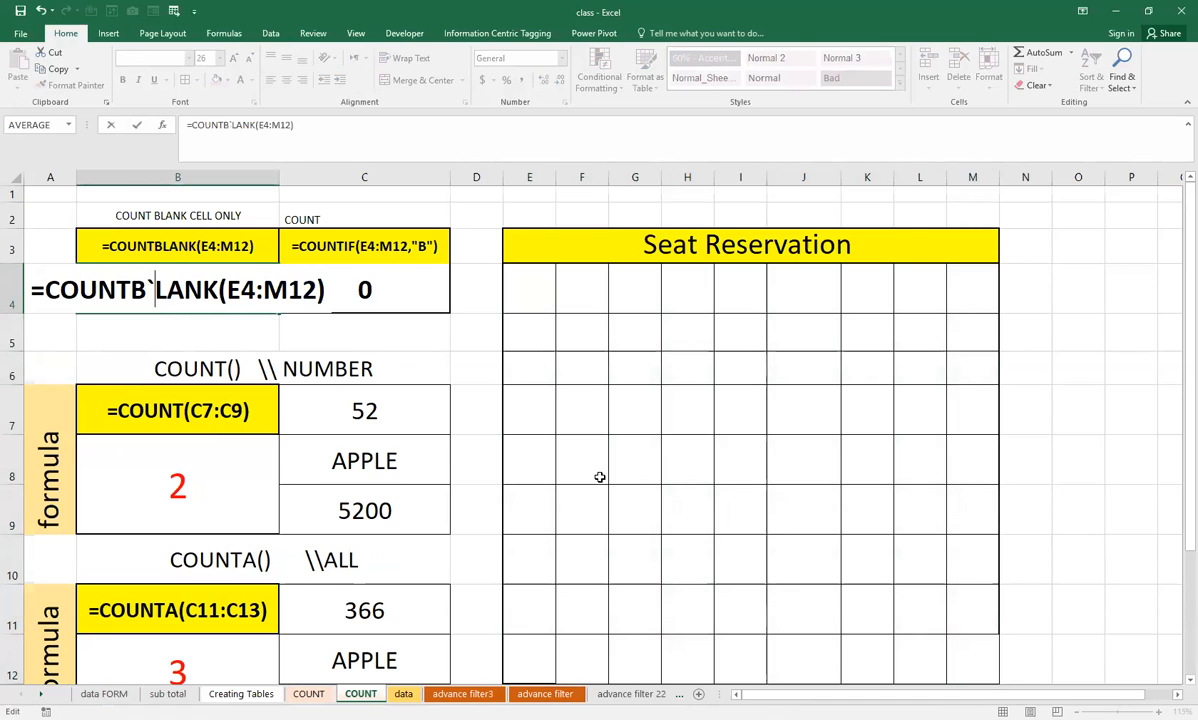
key("BackSpace")
type("B")
key("Return")
Re-enter the formula in B4 as =COUNTBLANK(E4:M12), covering the whole seat grid.
left_click(136, 289)
double_click(150, 289)
type("=c")
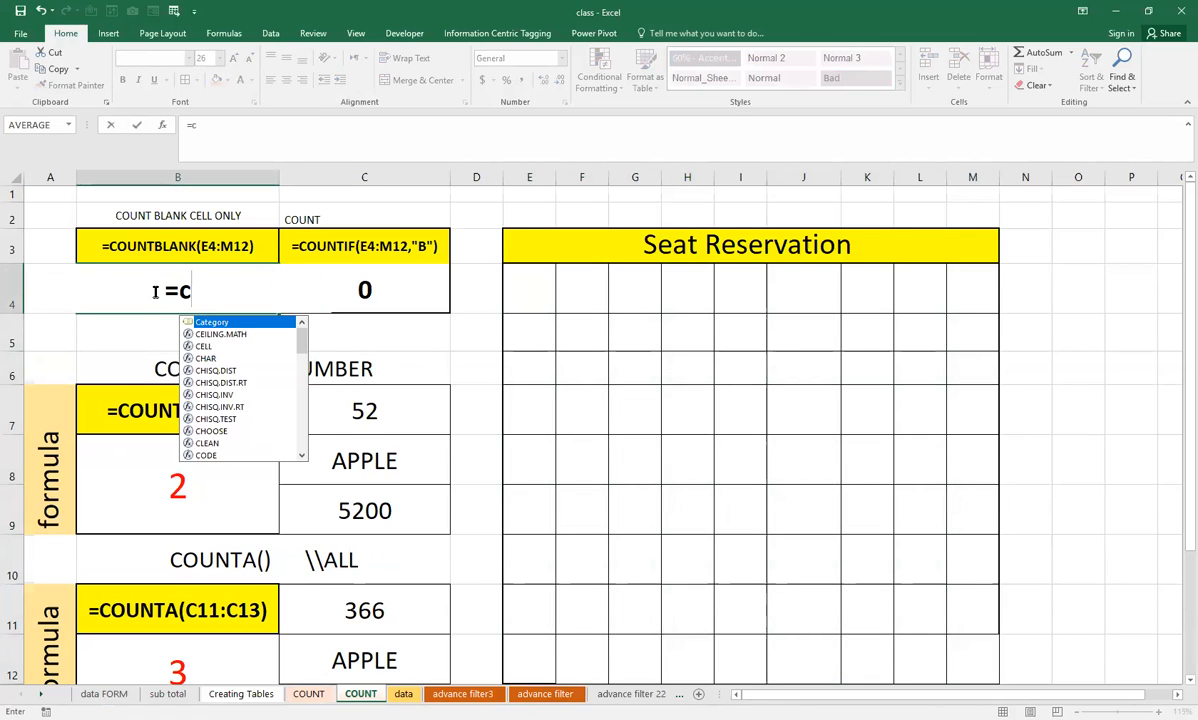
type("oun")
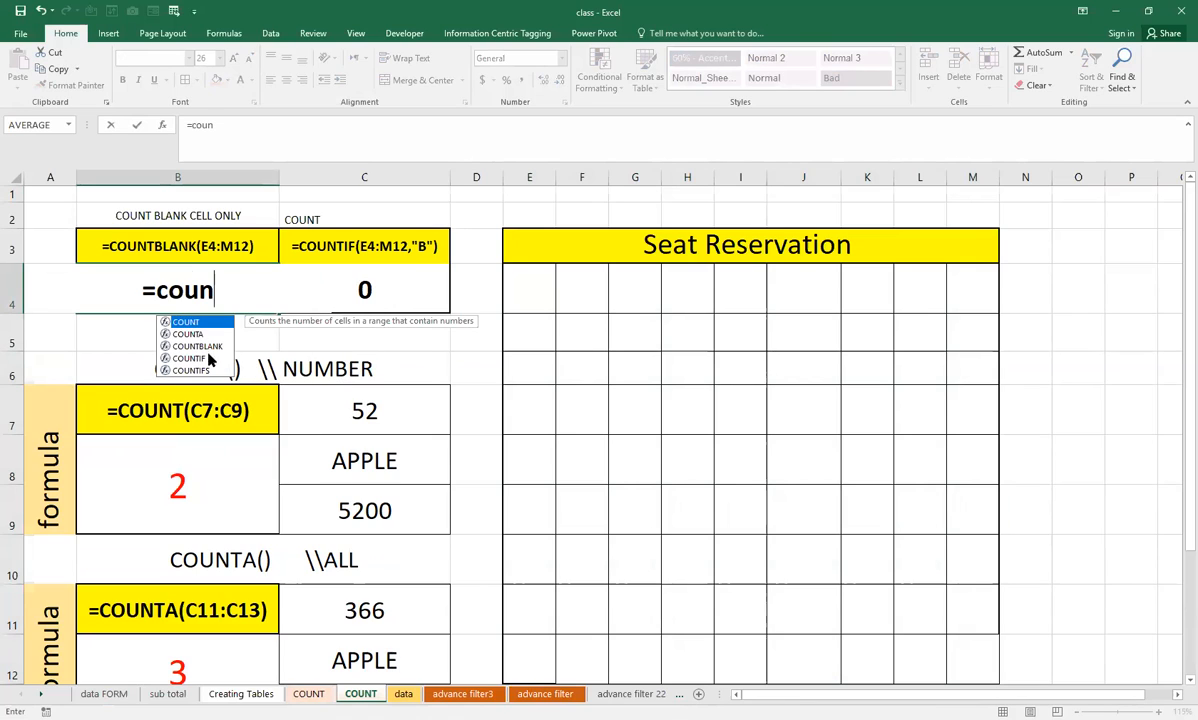
left_click(188, 347)
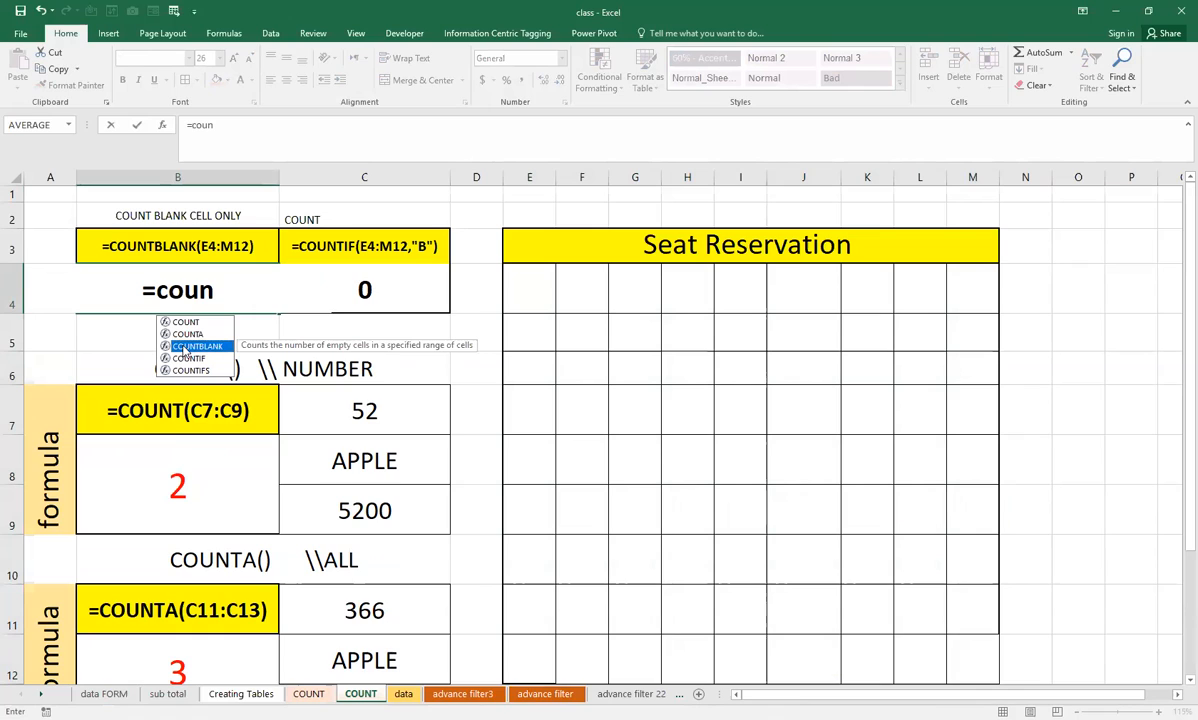
double_click(186, 347)
left_click_drag(532, 283, 972, 664)
type(")")
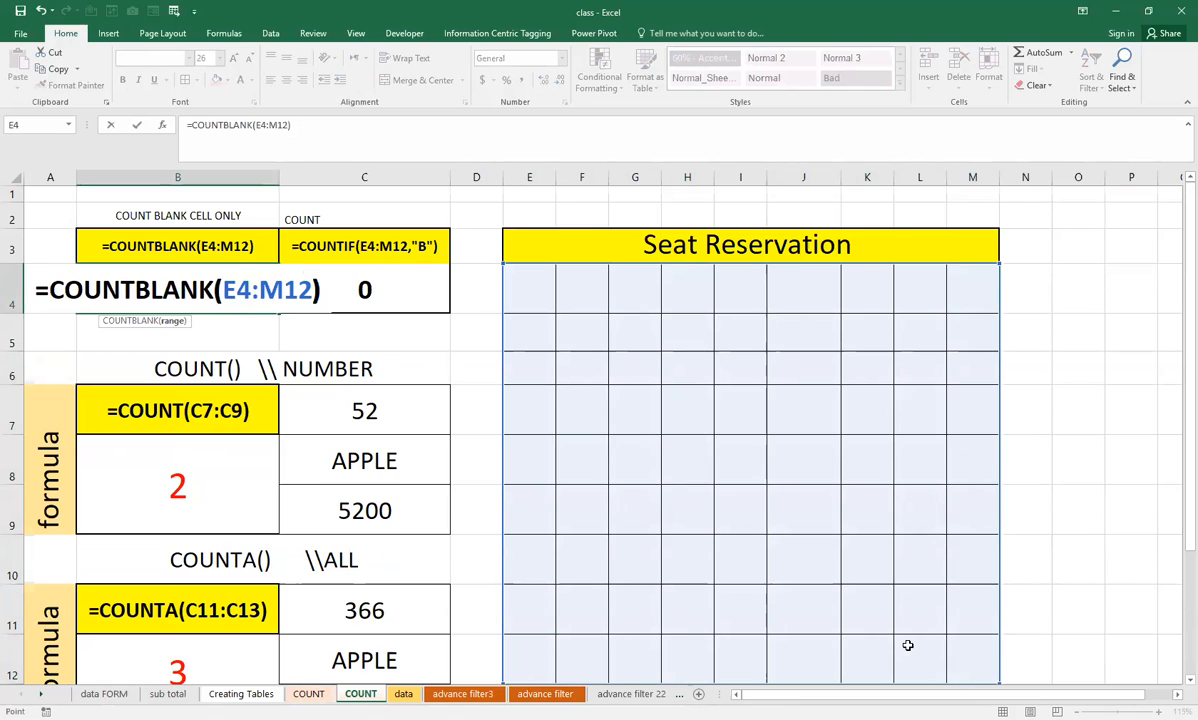
key("Return")
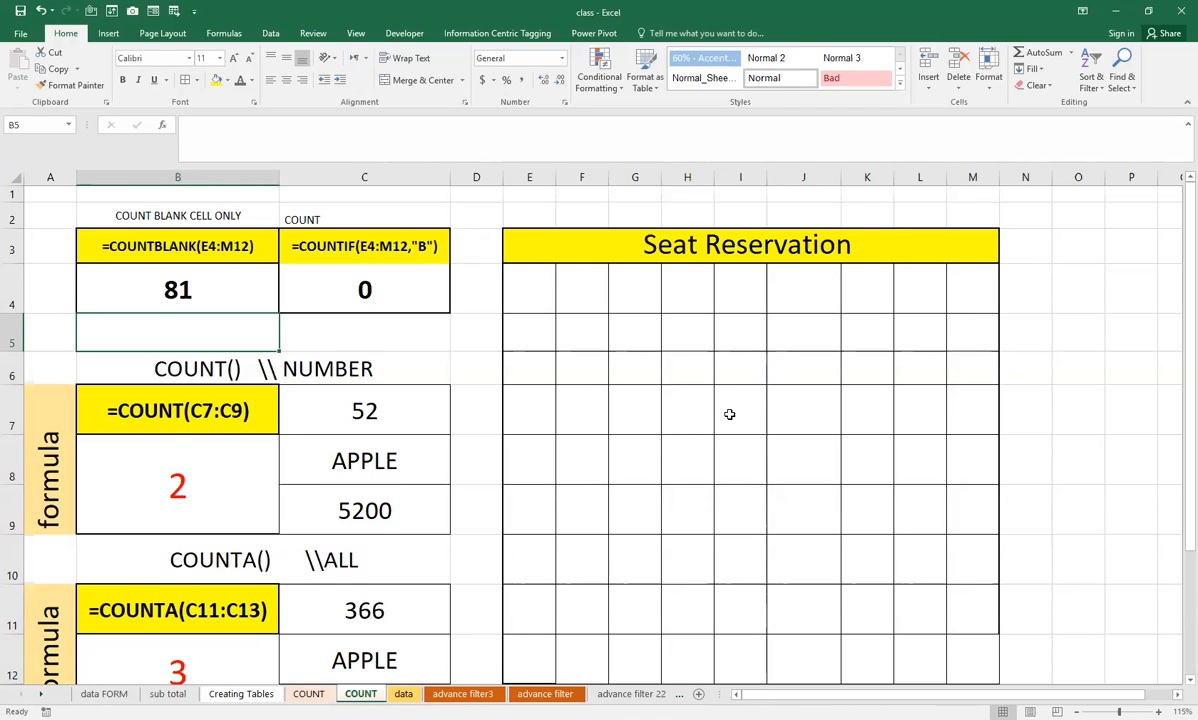
Inspect the COUNTIF formula in C4, checking its range and criterion against the seat grid.
left_click(366, 289)
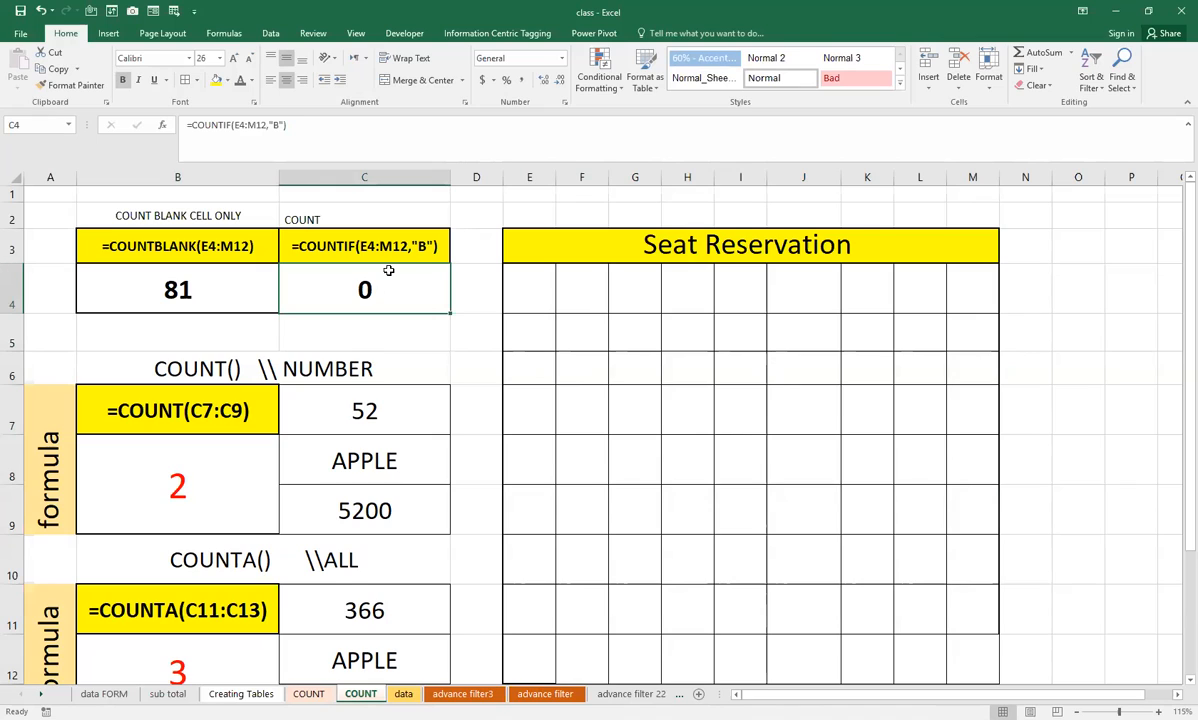
left_click(676, 294)
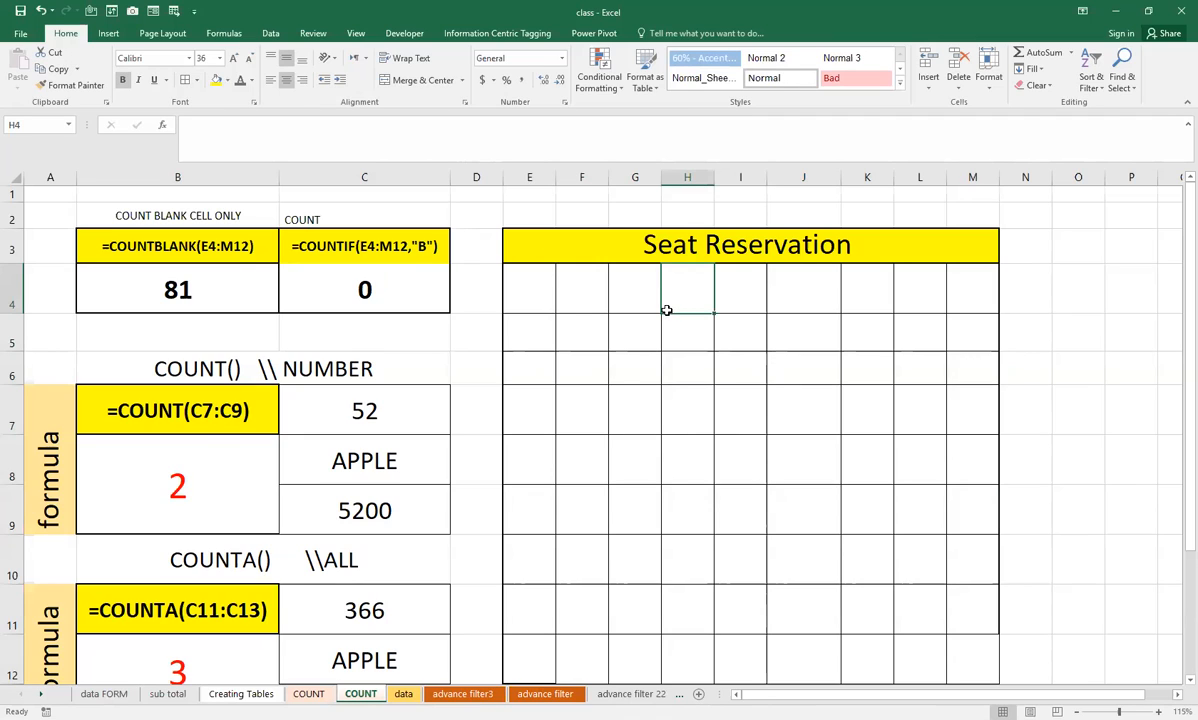
left_click(355, 301)
left_click(578, 332)
left_click(375, 286)
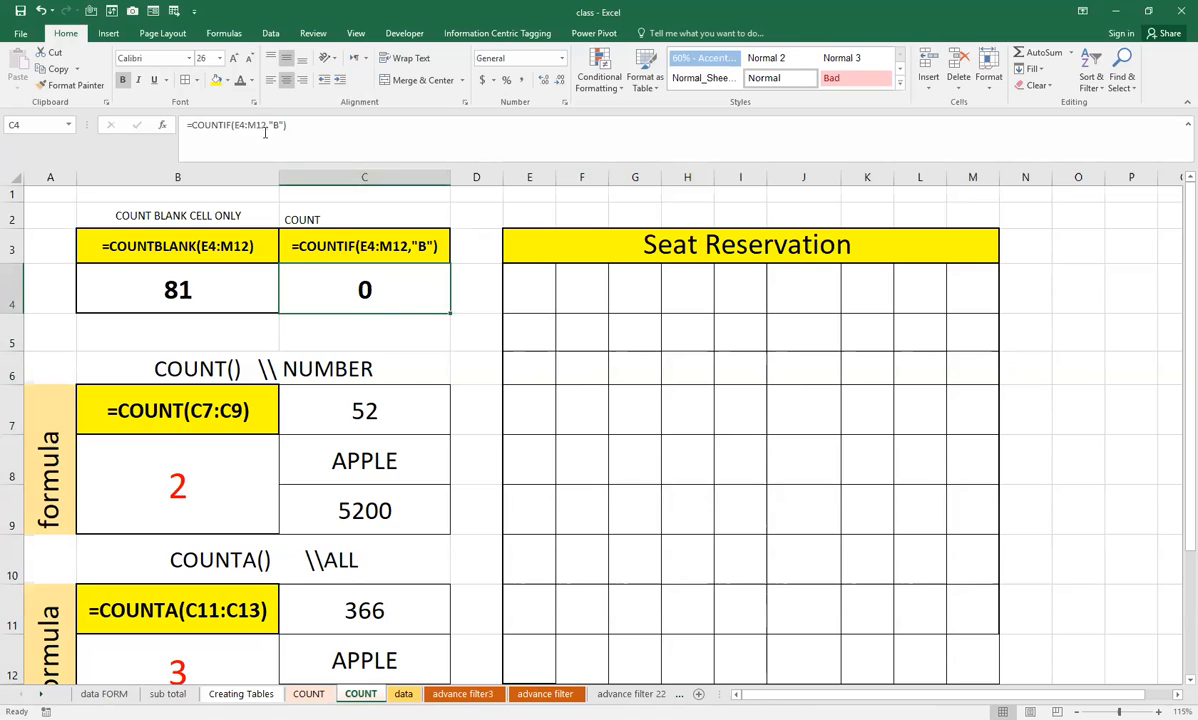
double_click(378, 302)
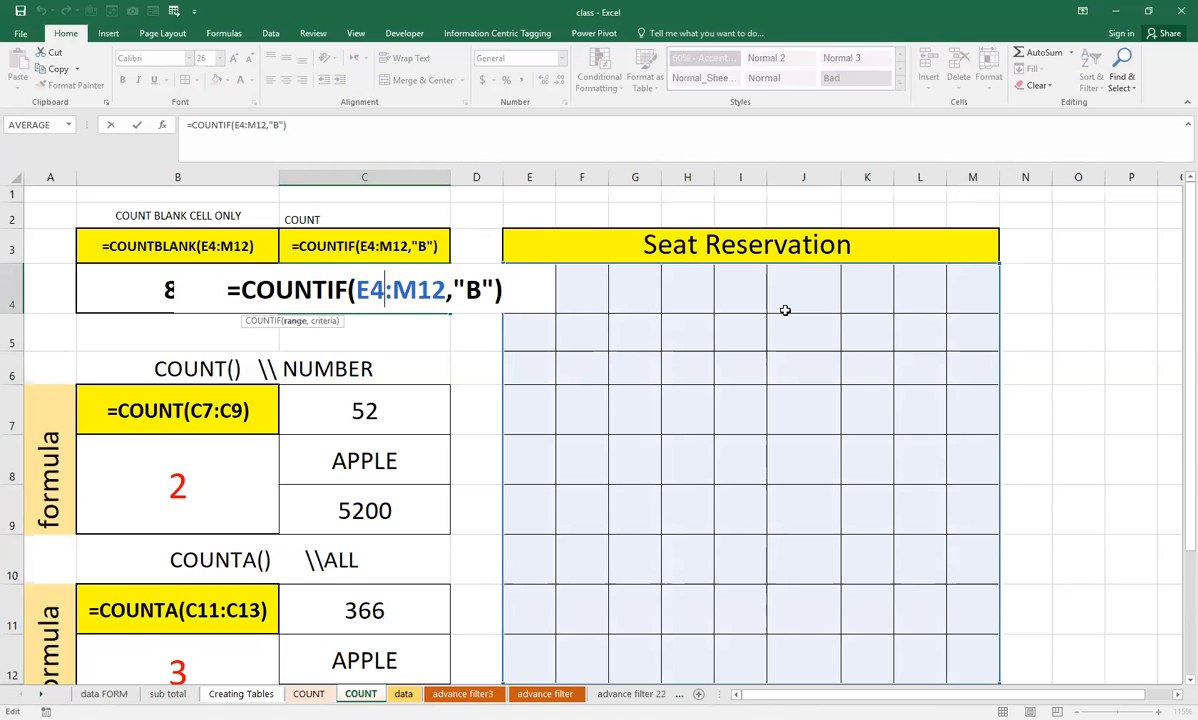
key("Return")
Mark seats I4 and I7 in the Seat Reservation grid with B.
left_click(740, 297)
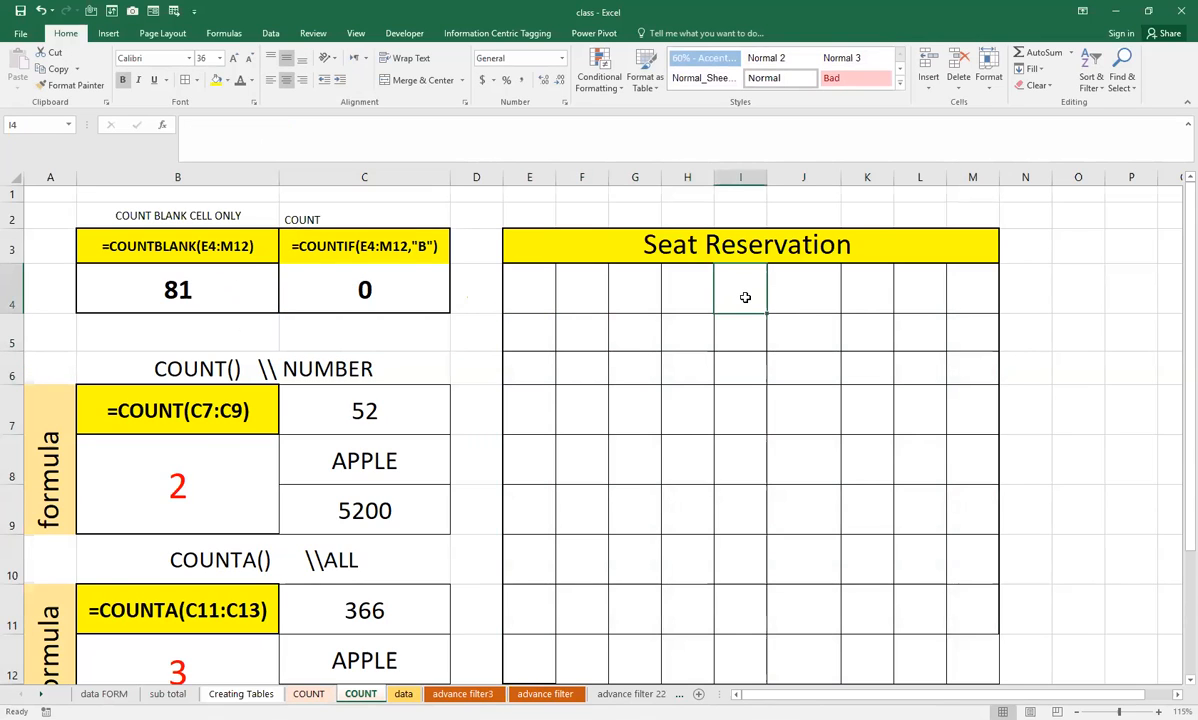
type("B")
left_click(741, 368)
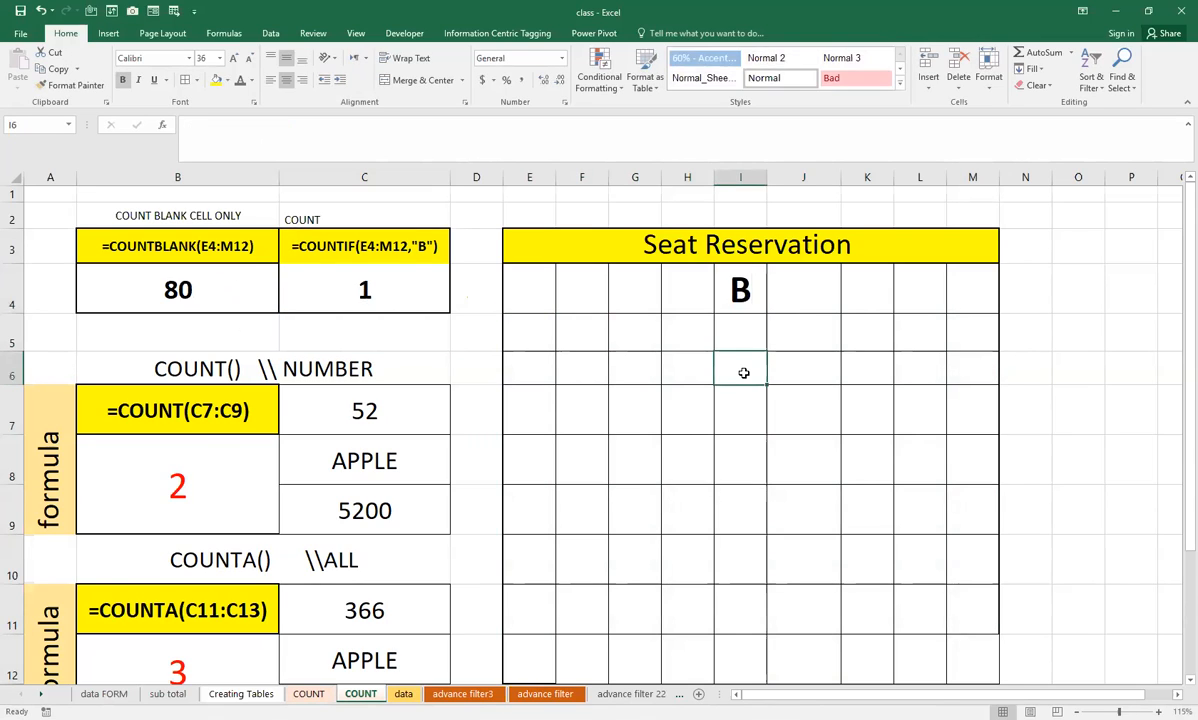
left_click(752, 423)
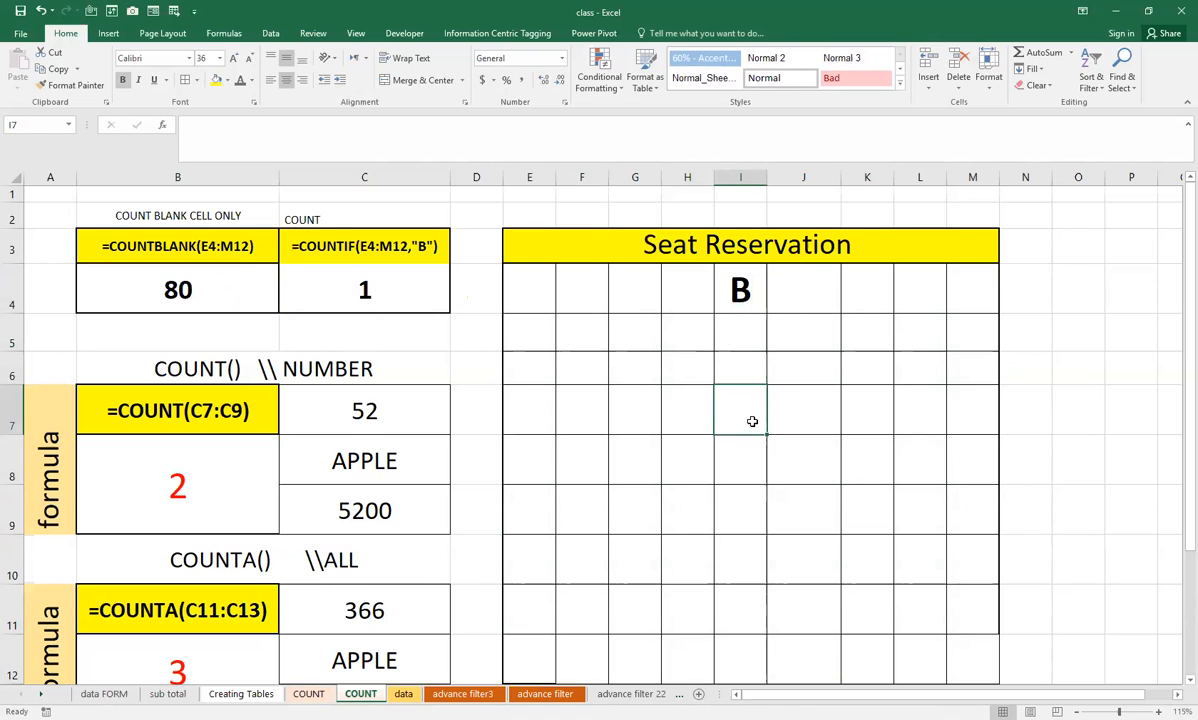
type("B")
Enter A in seats I9 and K8 to test the counts with a different letter.
left_click(730, 503)
type("A")
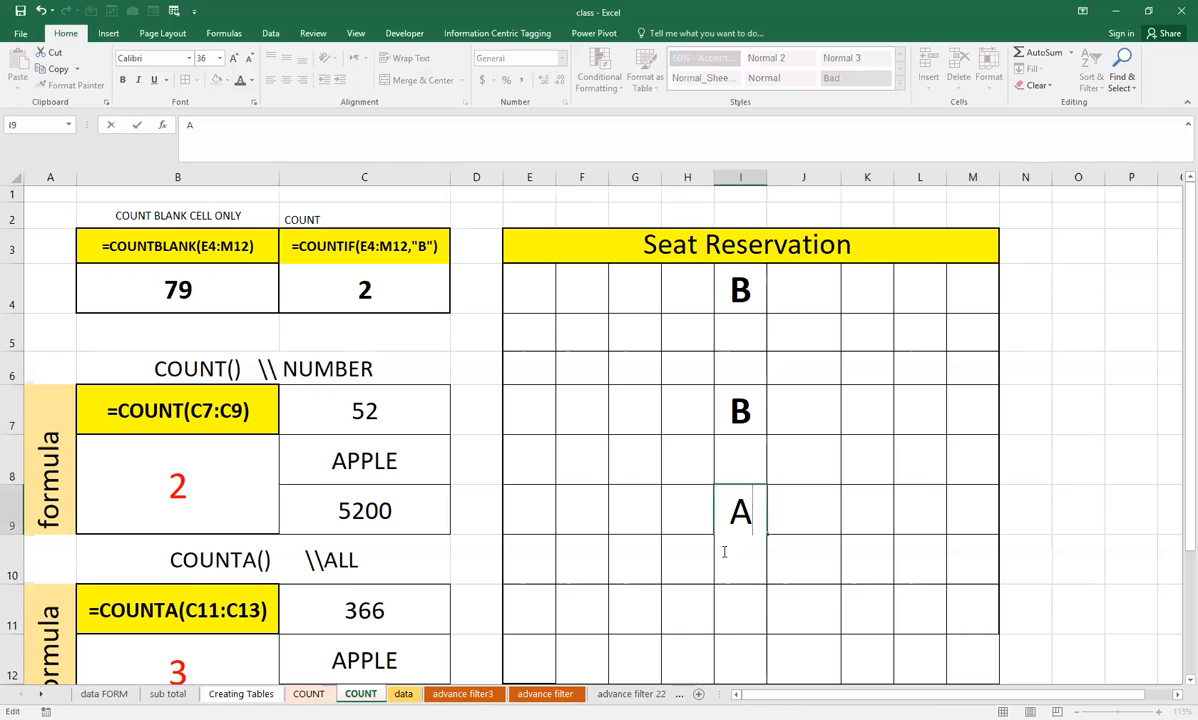
left_click(851, 473)
type("A")
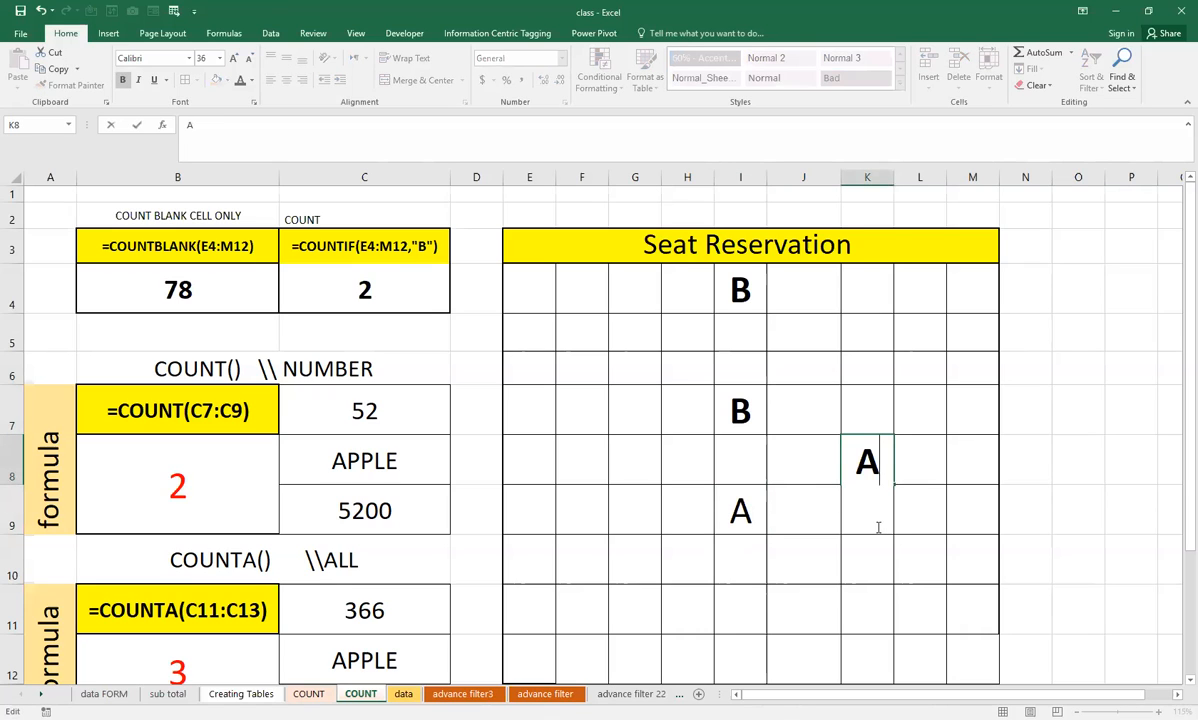
left_click(634, 442)
left_click(630, 414)
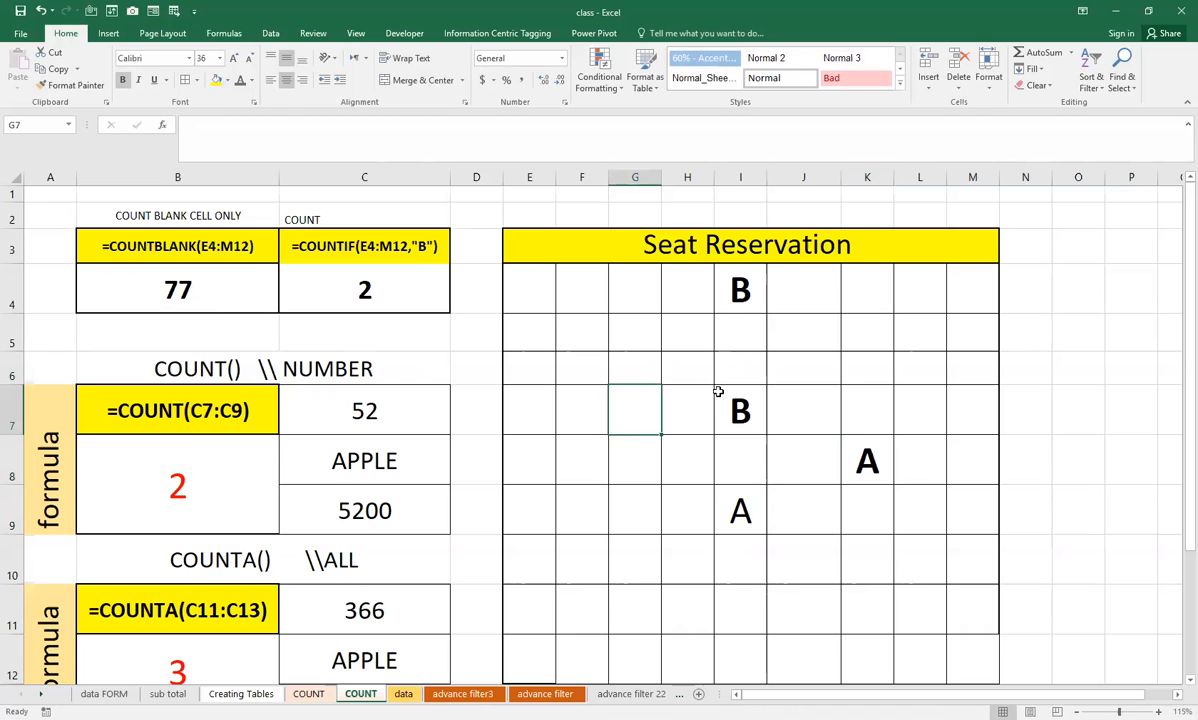
Replace the letters in seats I9 and K8 with B.
left_click(743, 510)
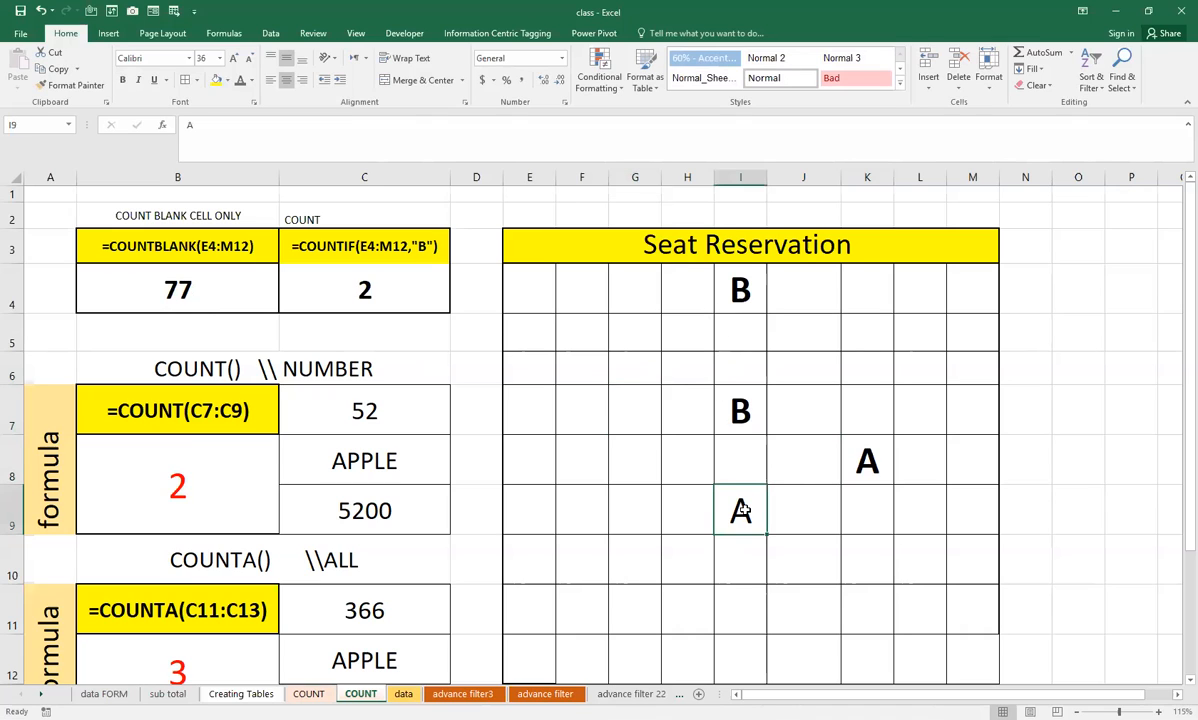
type("B")
left_click(864, 460)
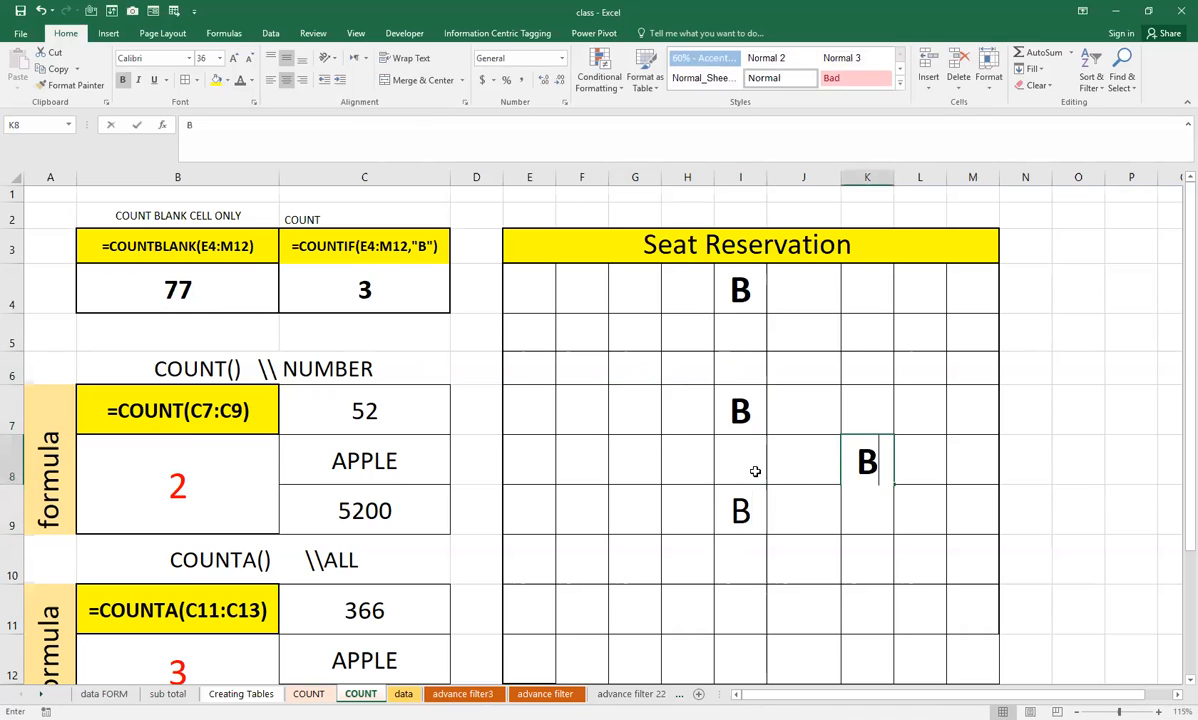
type("B")
Mark seats G8, G7 and G6 with B.
left_click(642, 483)
type("B")
left_click(652, 395)
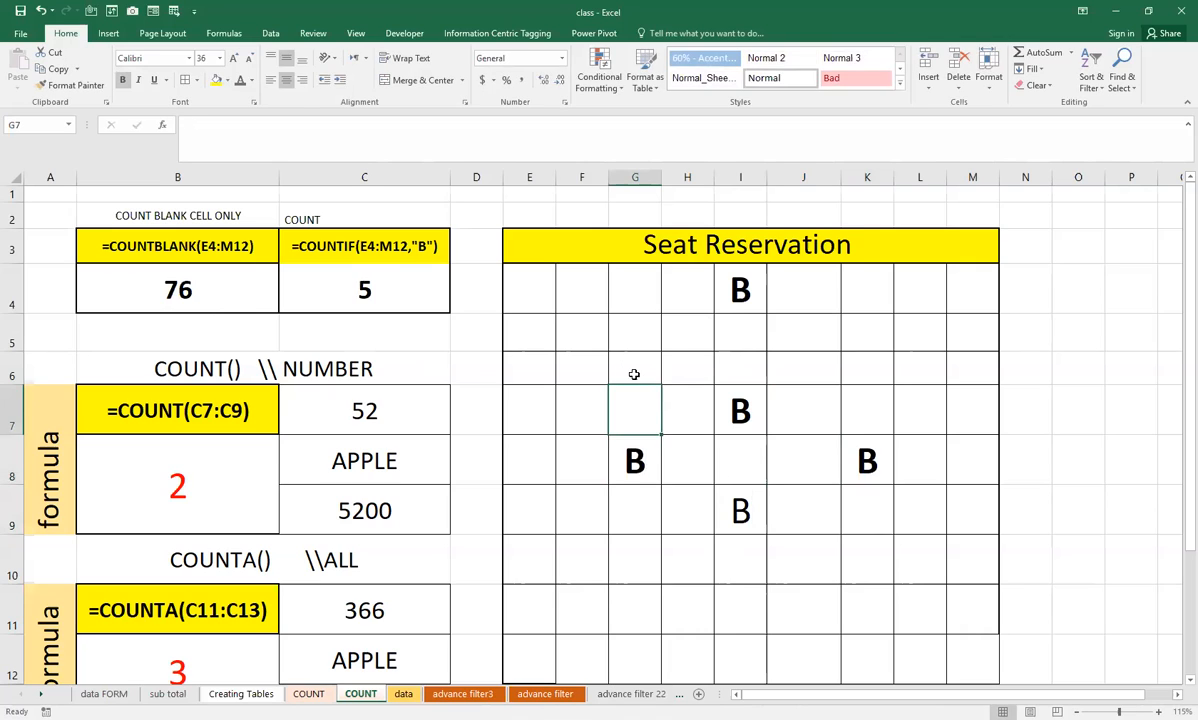
type("B")
left_click(630, 357)
type("B")
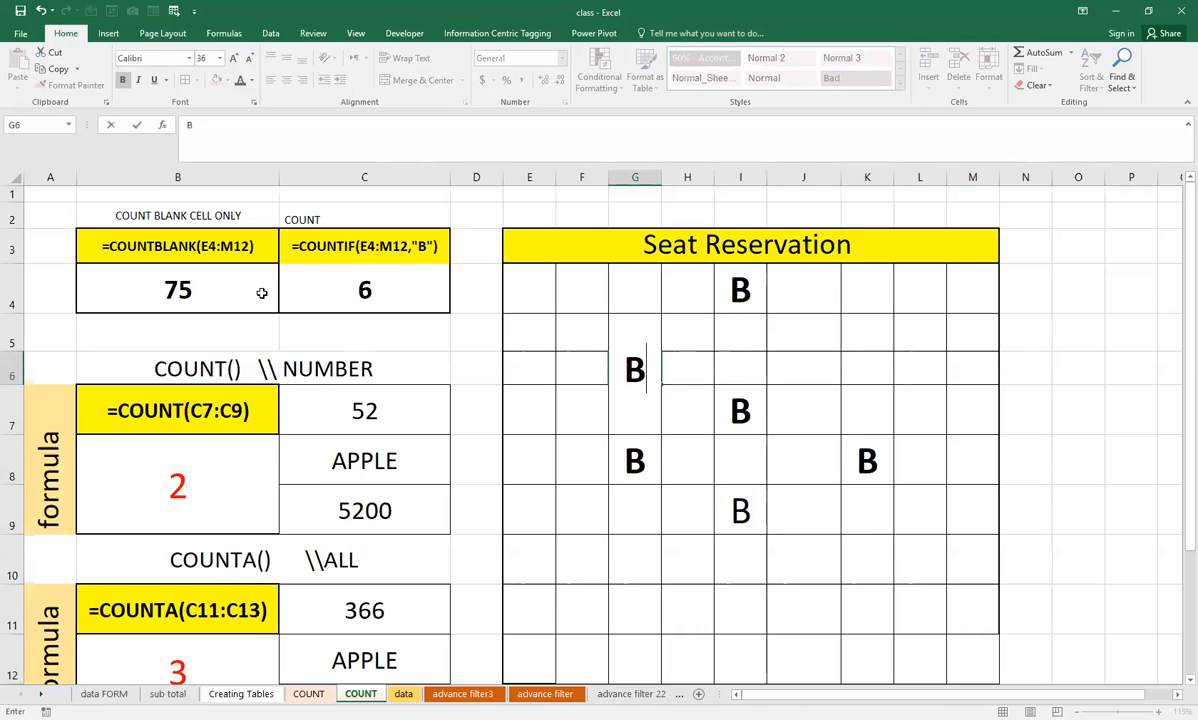
left_click(115, 315)
Mark seats E5, E7 and F5 with a single B each.
scroll(140, 312, "up", 3, "ctrl")
scroll(555, 349, "down", 1)
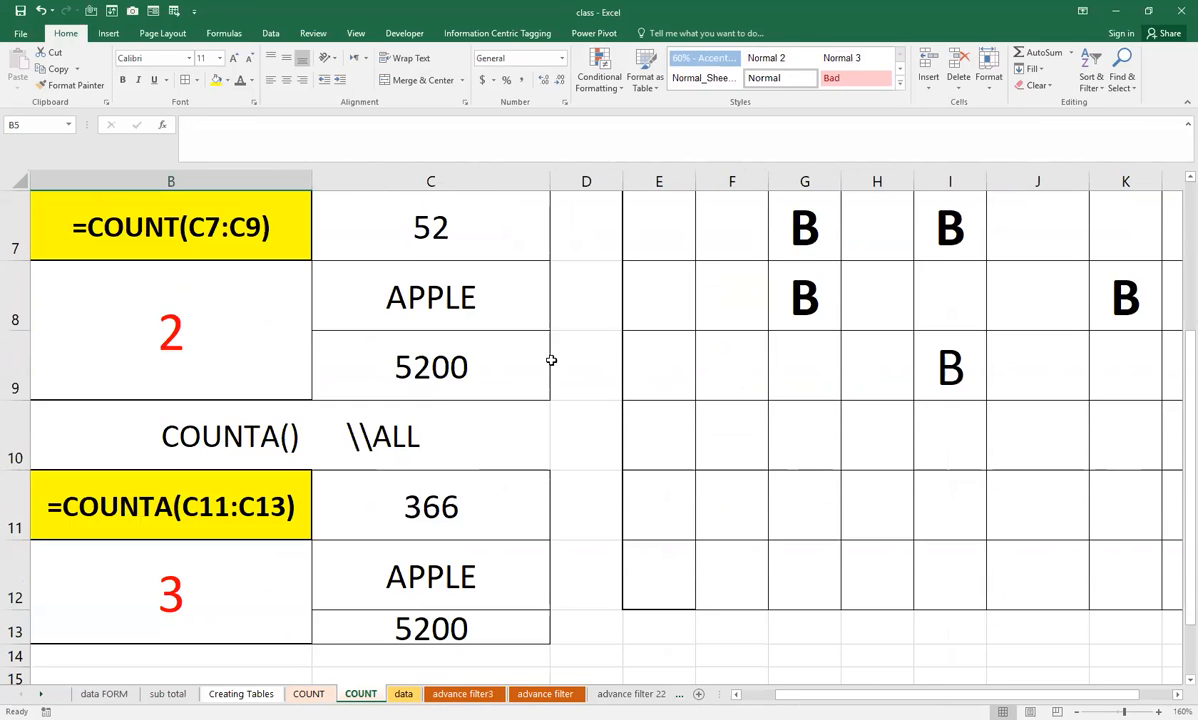
scroll(551, 355, "up", 2)
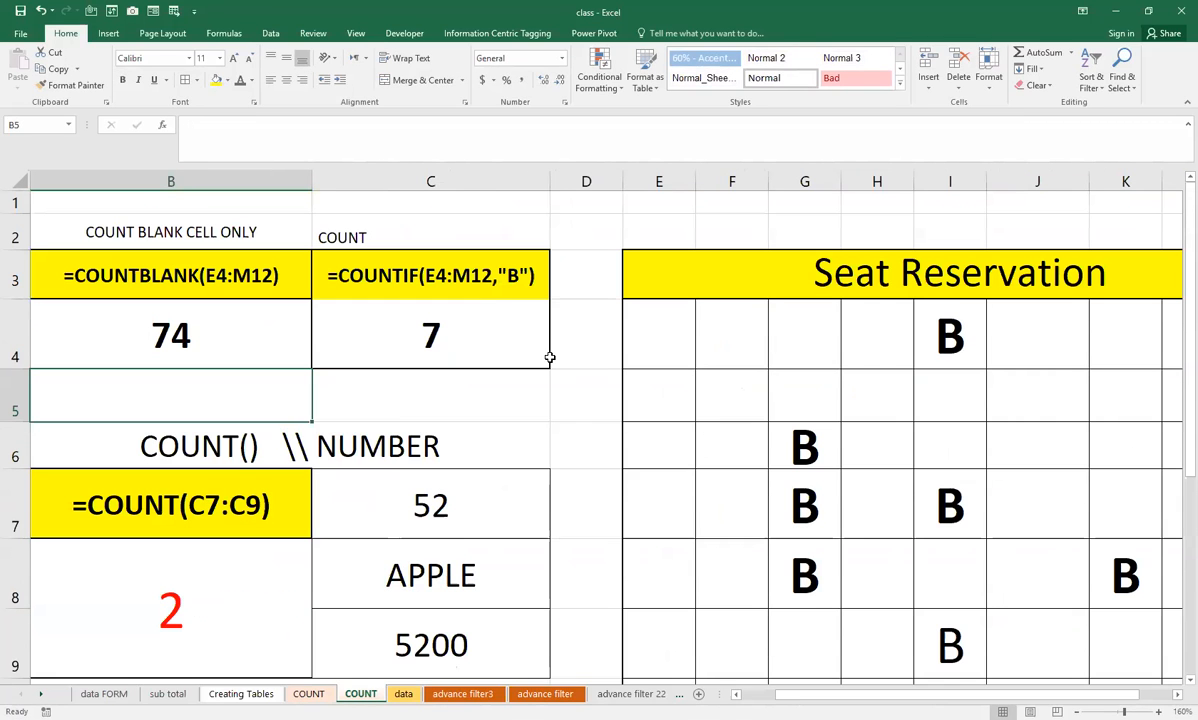
left_click(647, 407)
type("B")
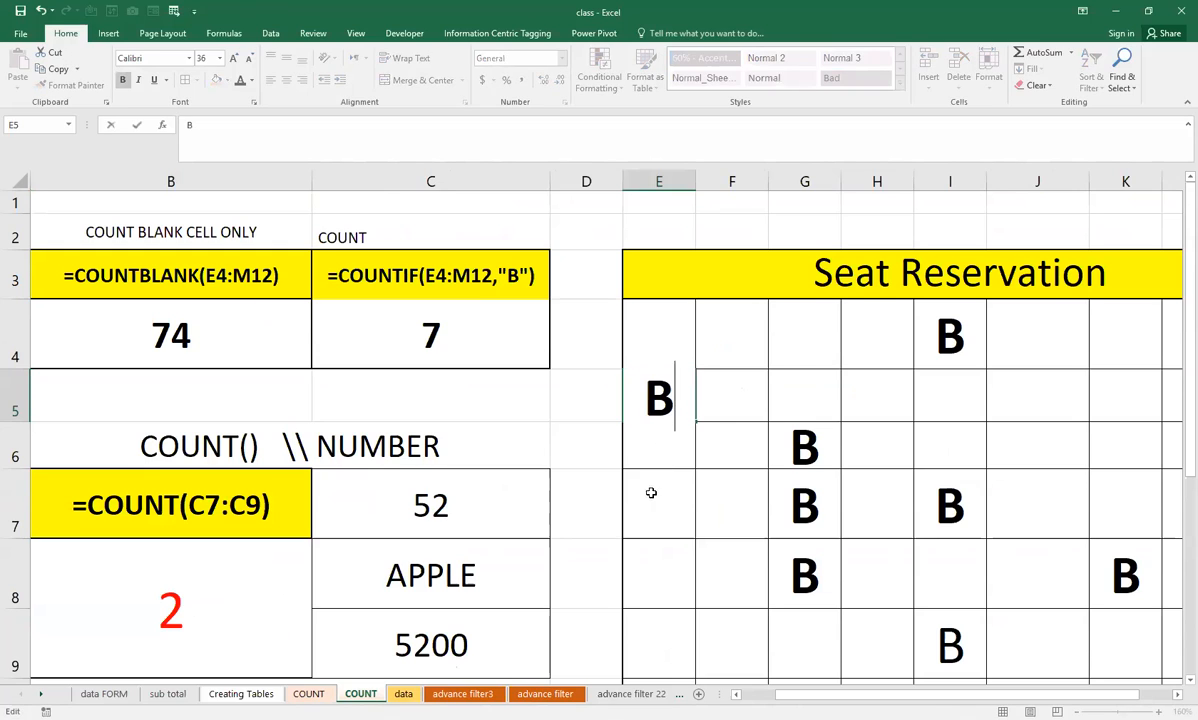
left_click(652, 497)
type("B")
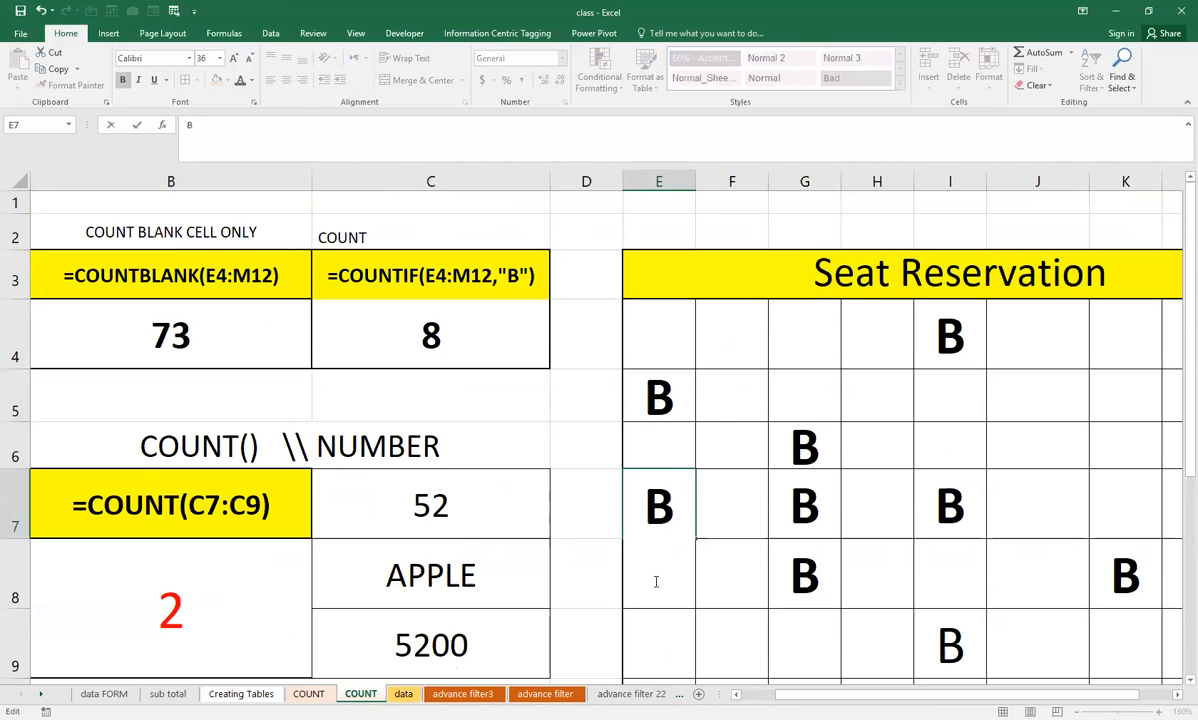
type("B")
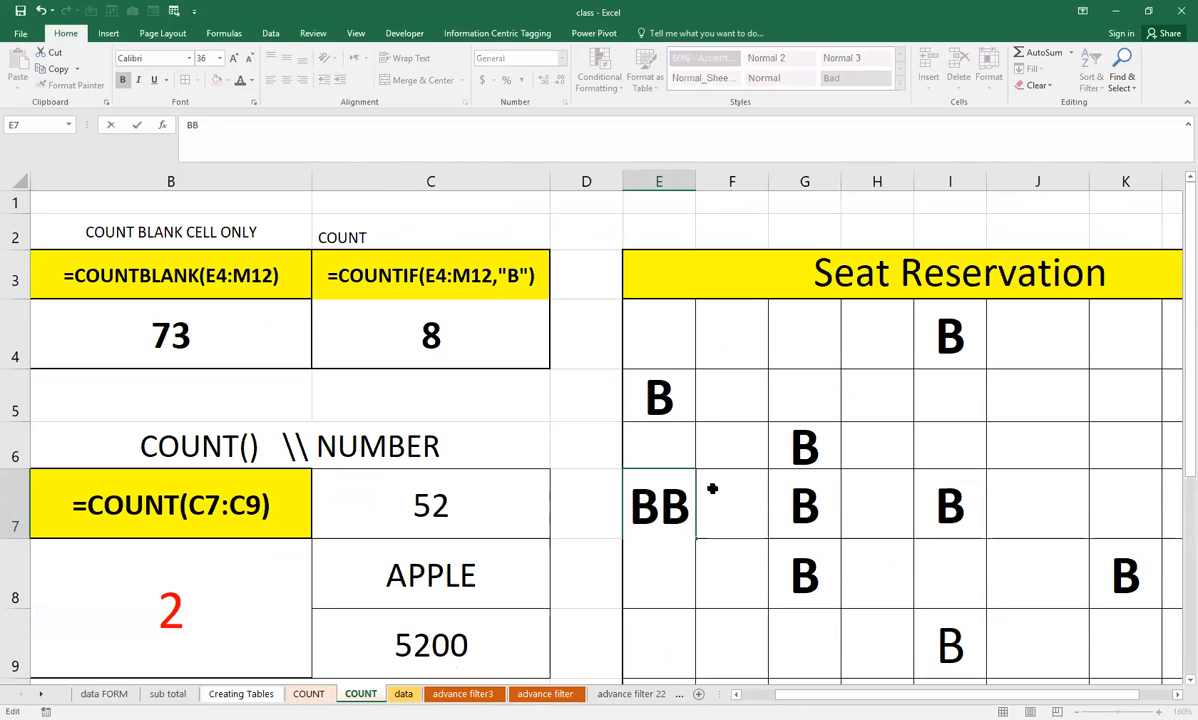
key("BackSpace")
left_click(735, 407)
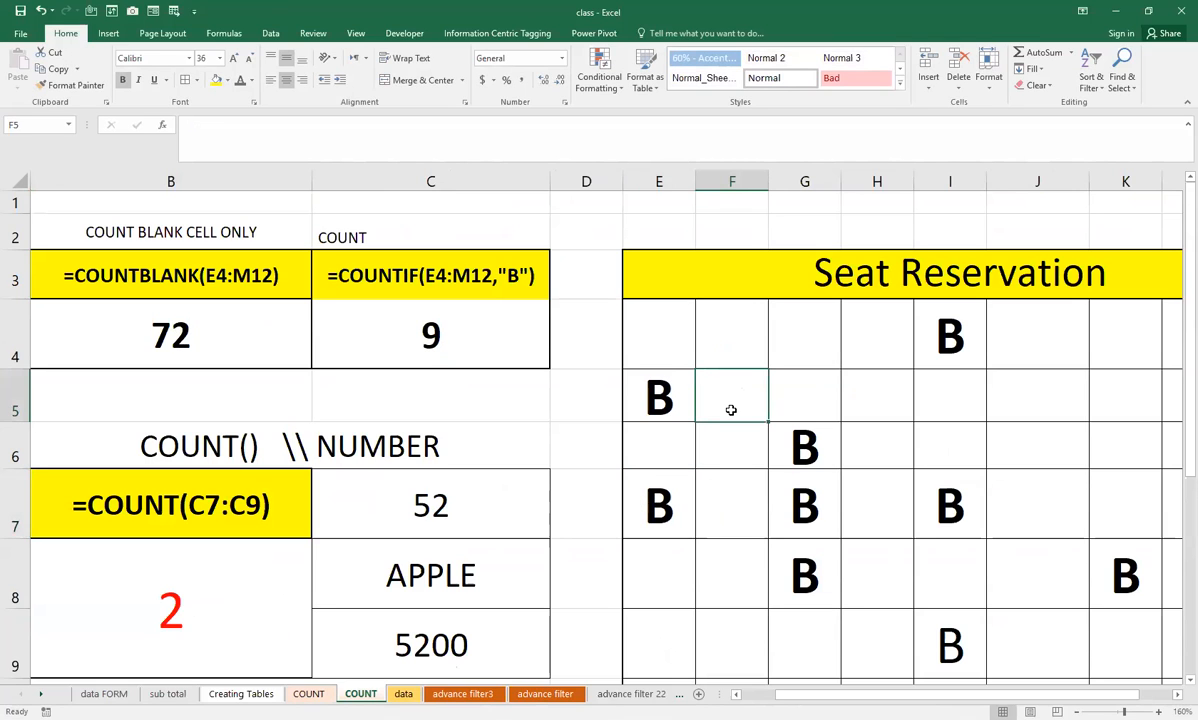
type("B")
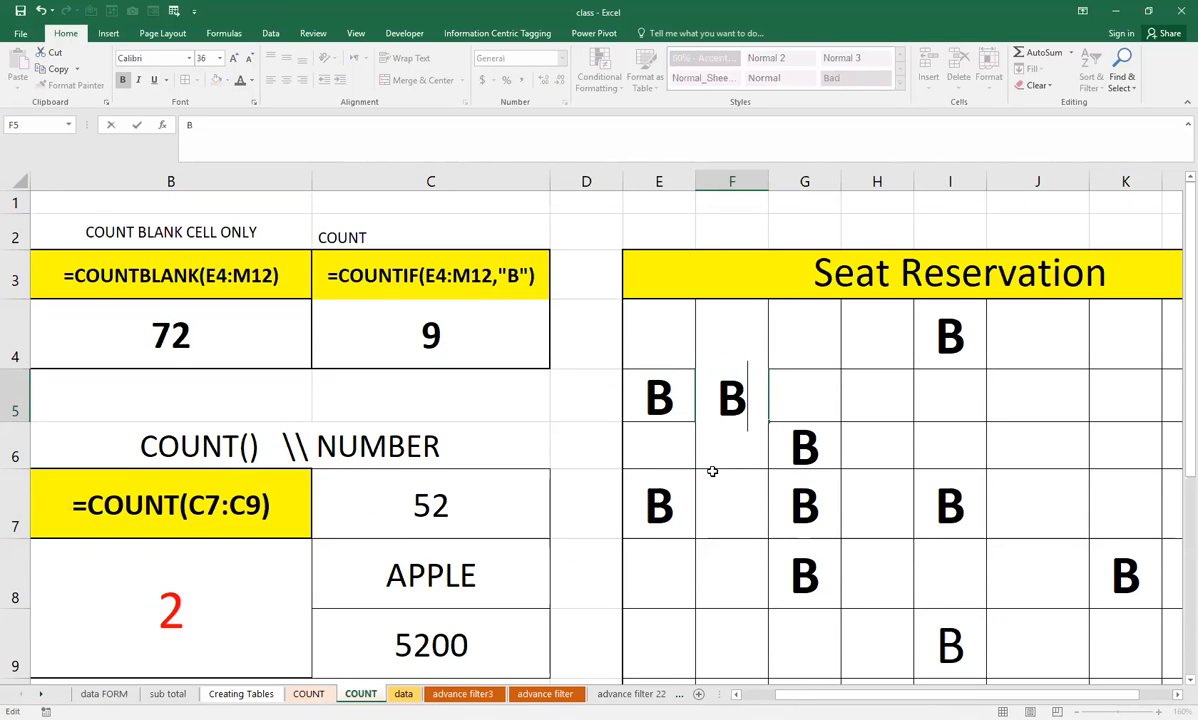
left_click(714, 515)
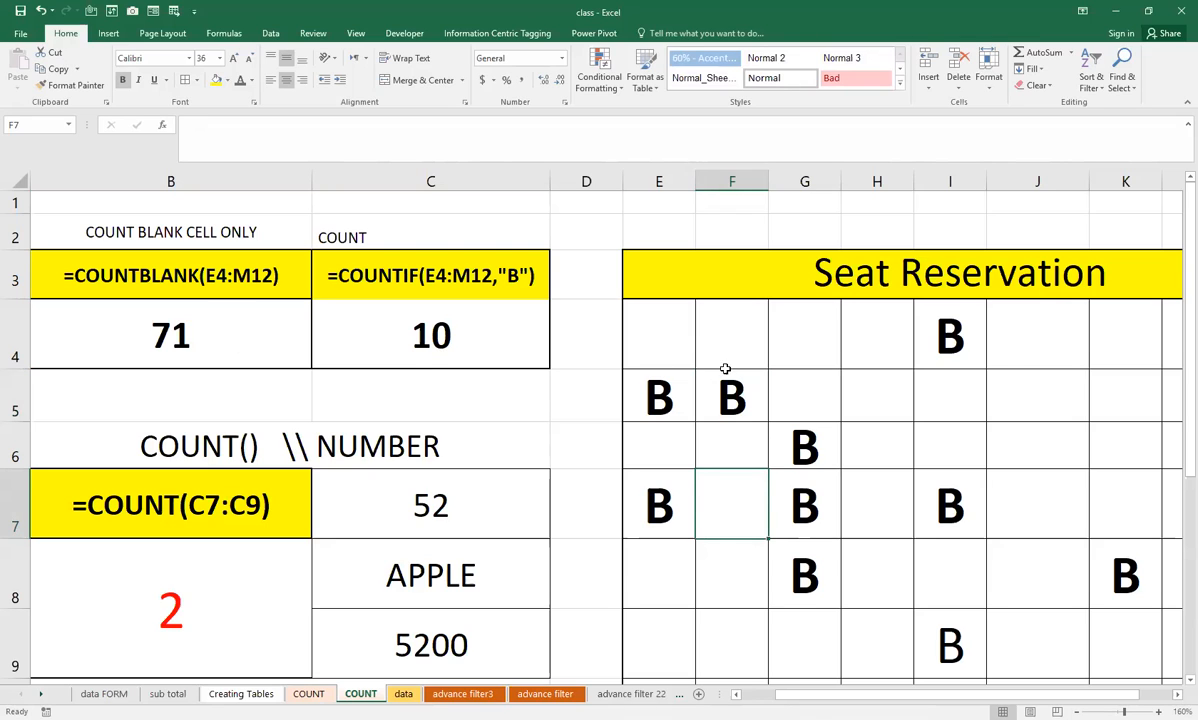
Inspect the COUNT formula in the merged cell below B7 and compare it with its source cells C7:C9.
scroll(735, 370, "down", 2, "ctrl")
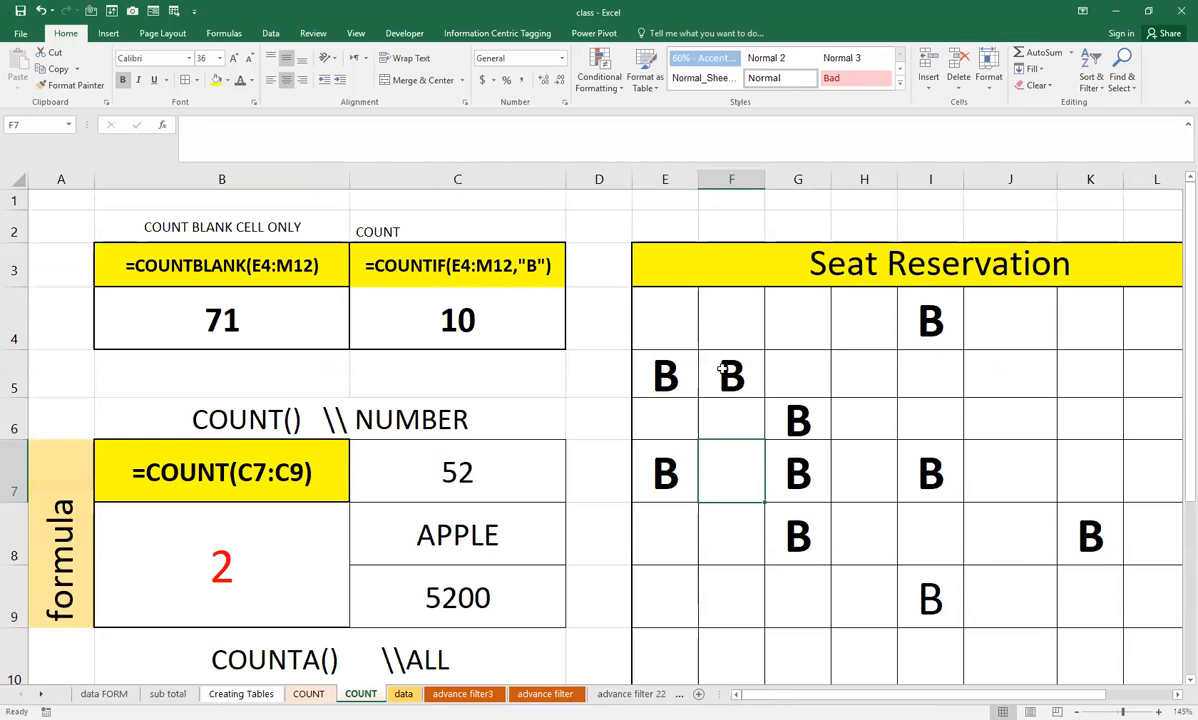
scroll(720, 365, "up", 1)
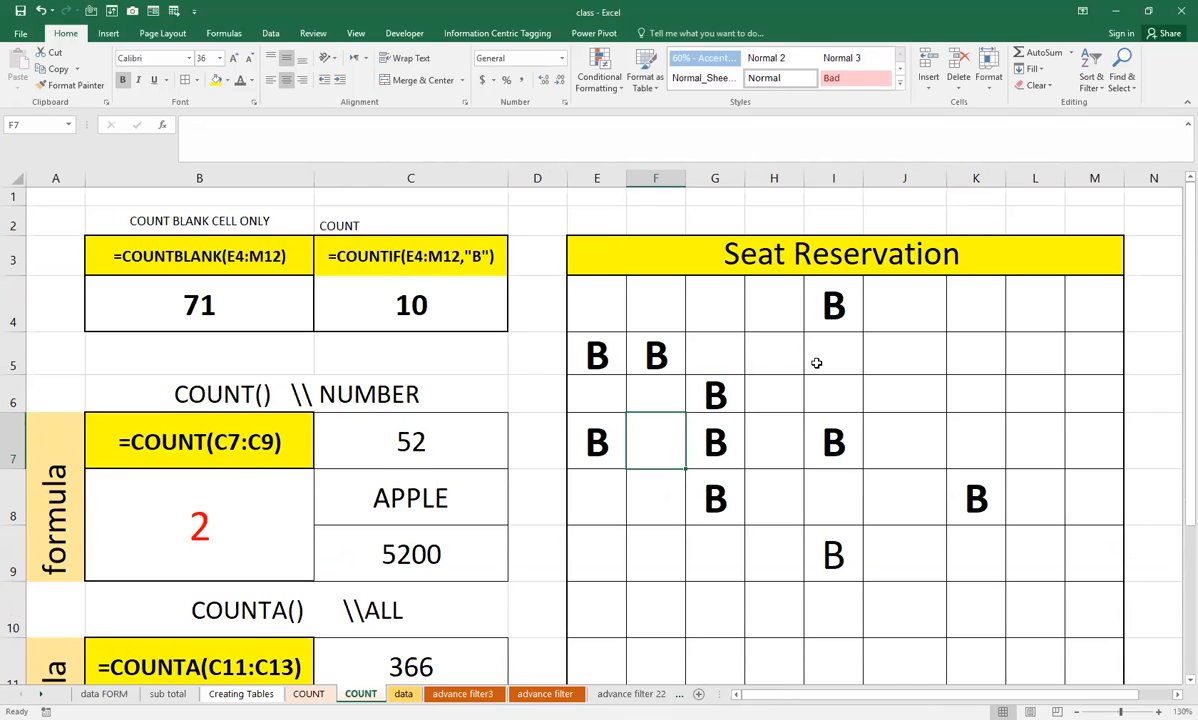
left_click(201, 442)
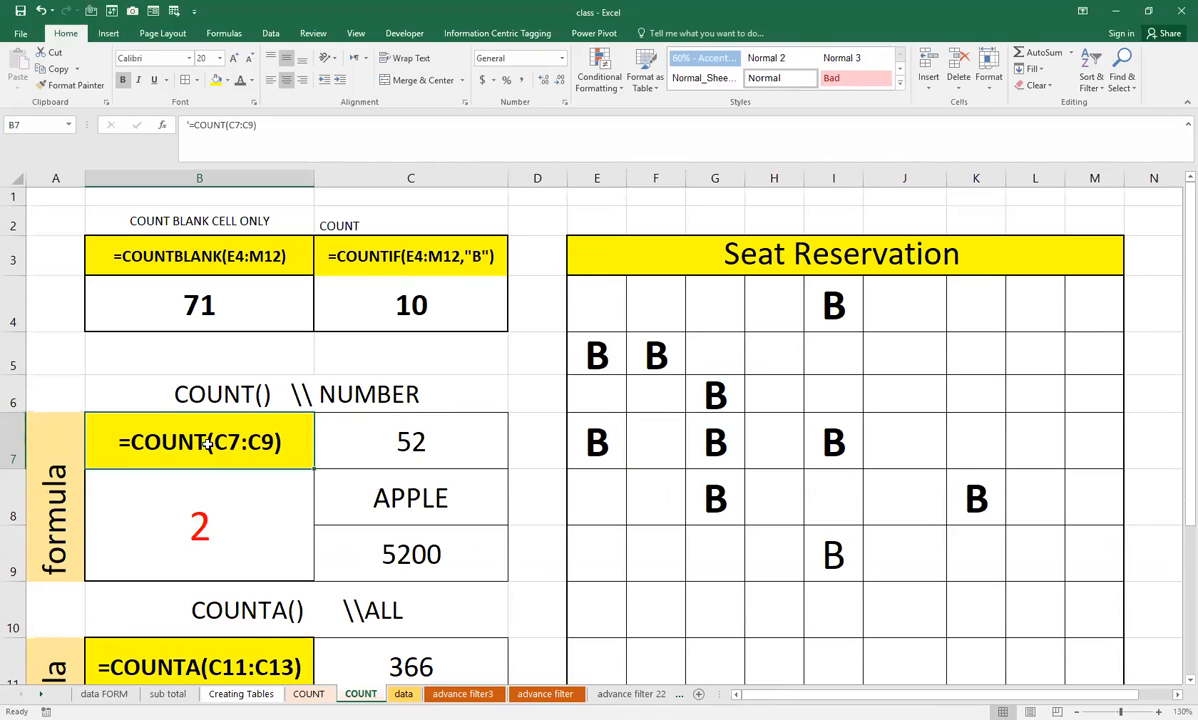
left_click(338, 410)
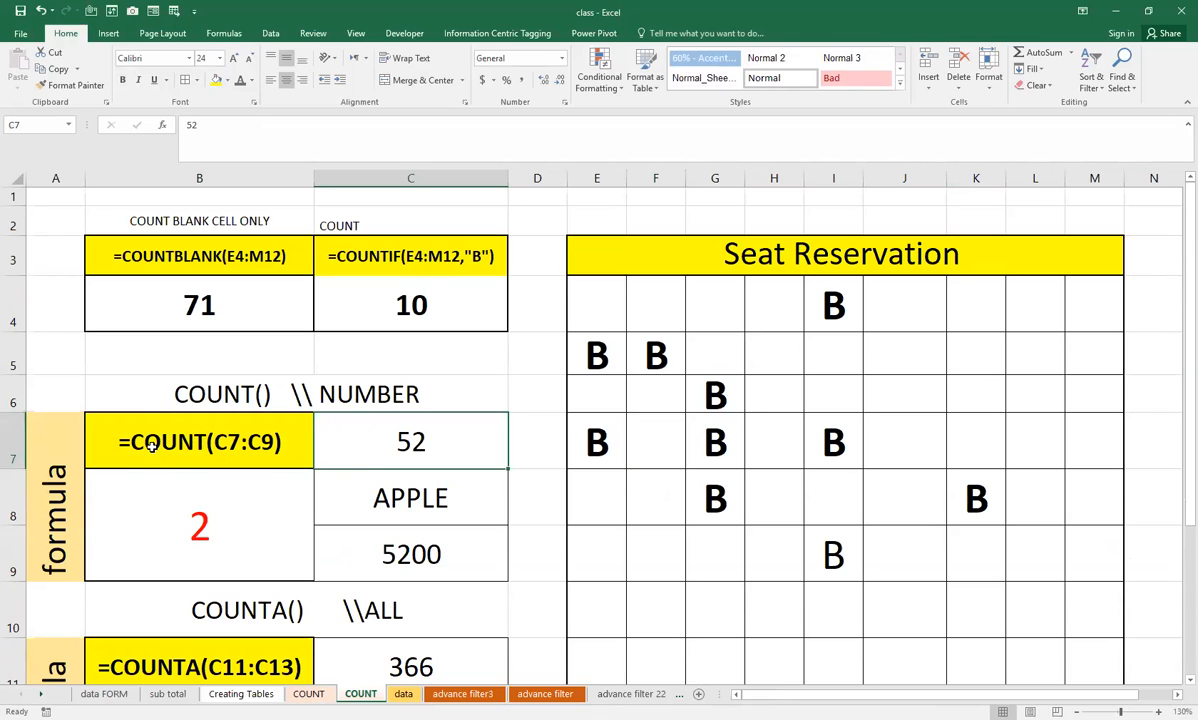
double_click(190, 527)
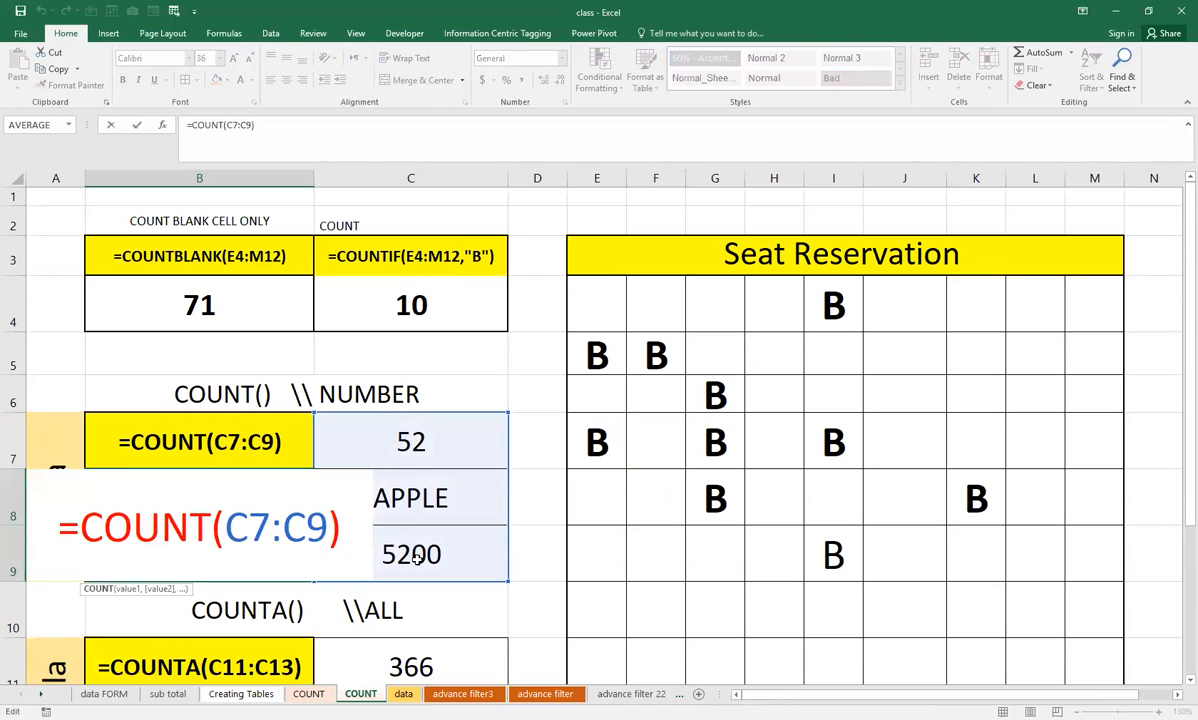
left_click(324, 447)
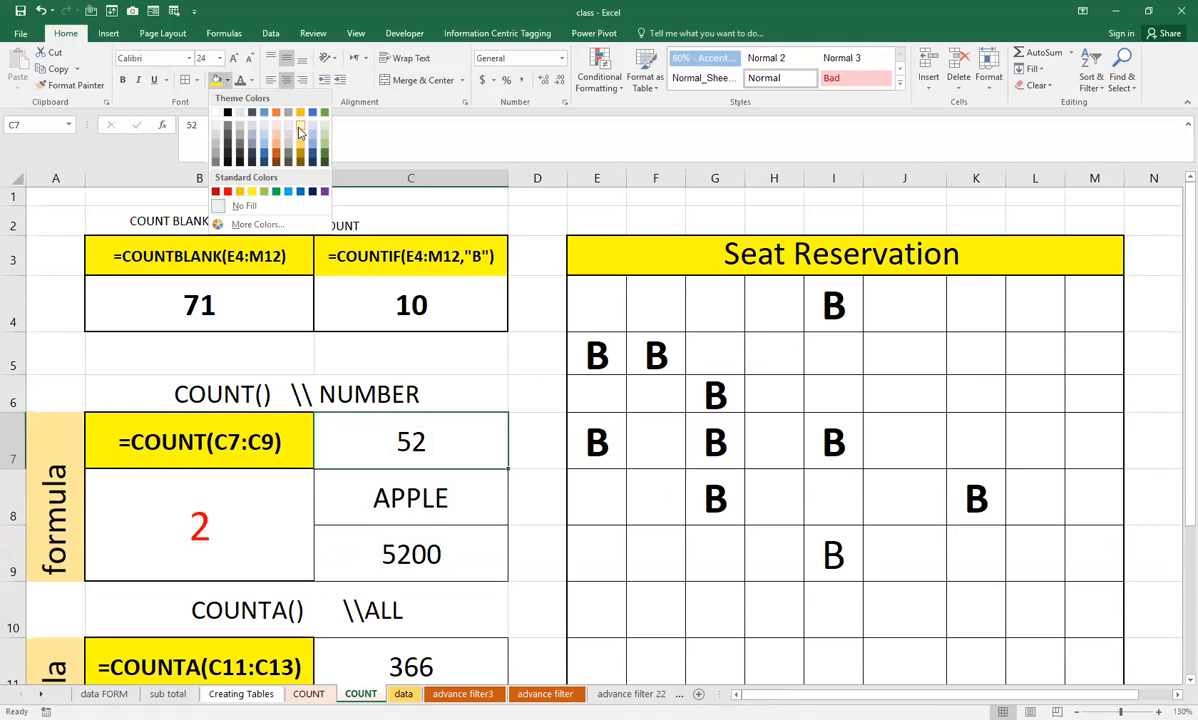
Fill the numeric cells C7 and C9 in the COUNT example with light gold.
left_click(299, 131)
left_click(353, 550)
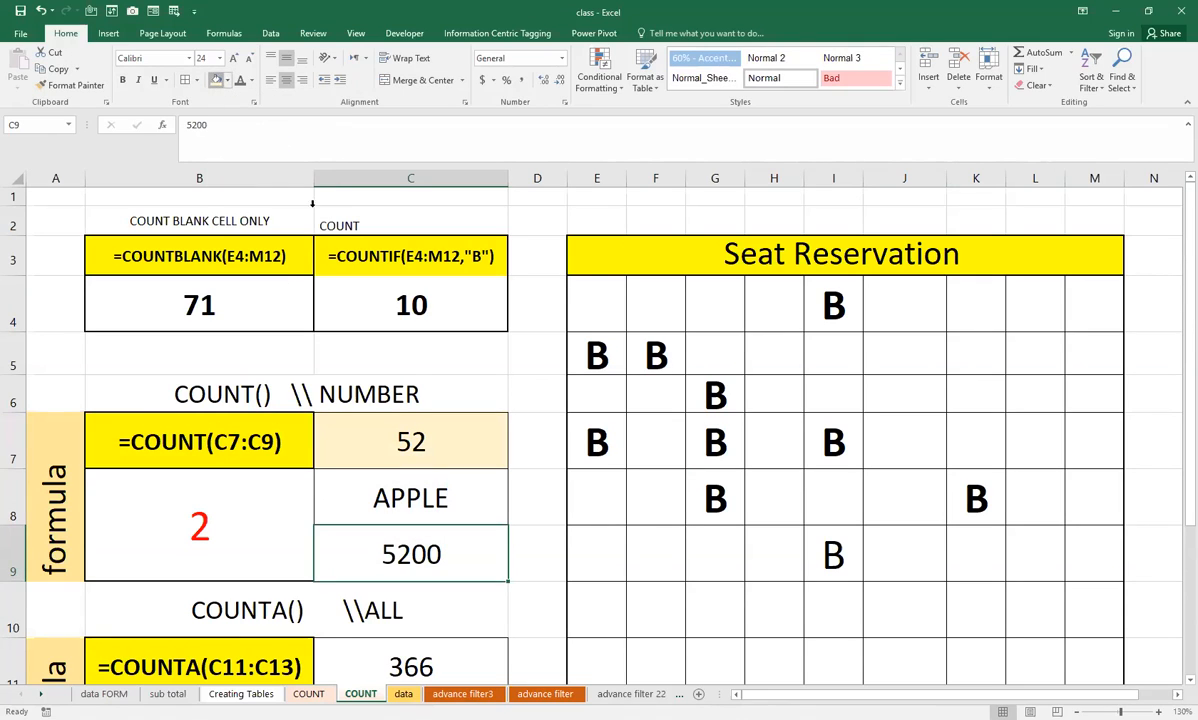
left_click(215, 80)
left_click(400, 440)
left_click(407, 552)
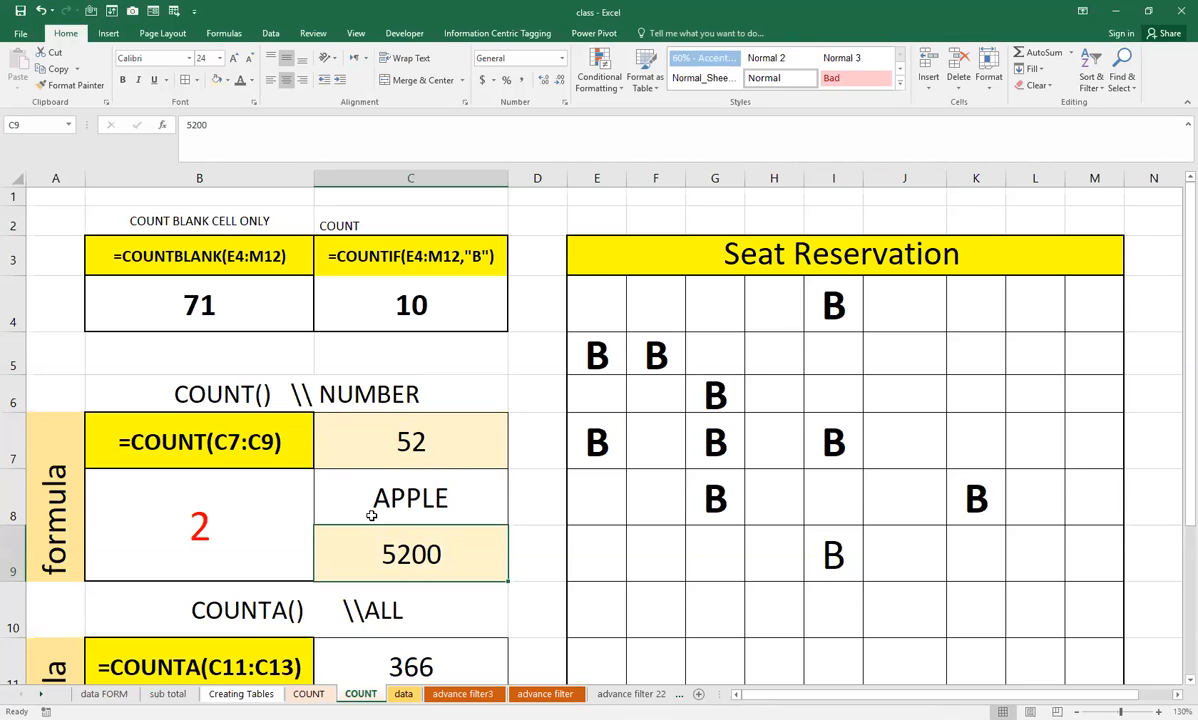
left_click(378, 458)
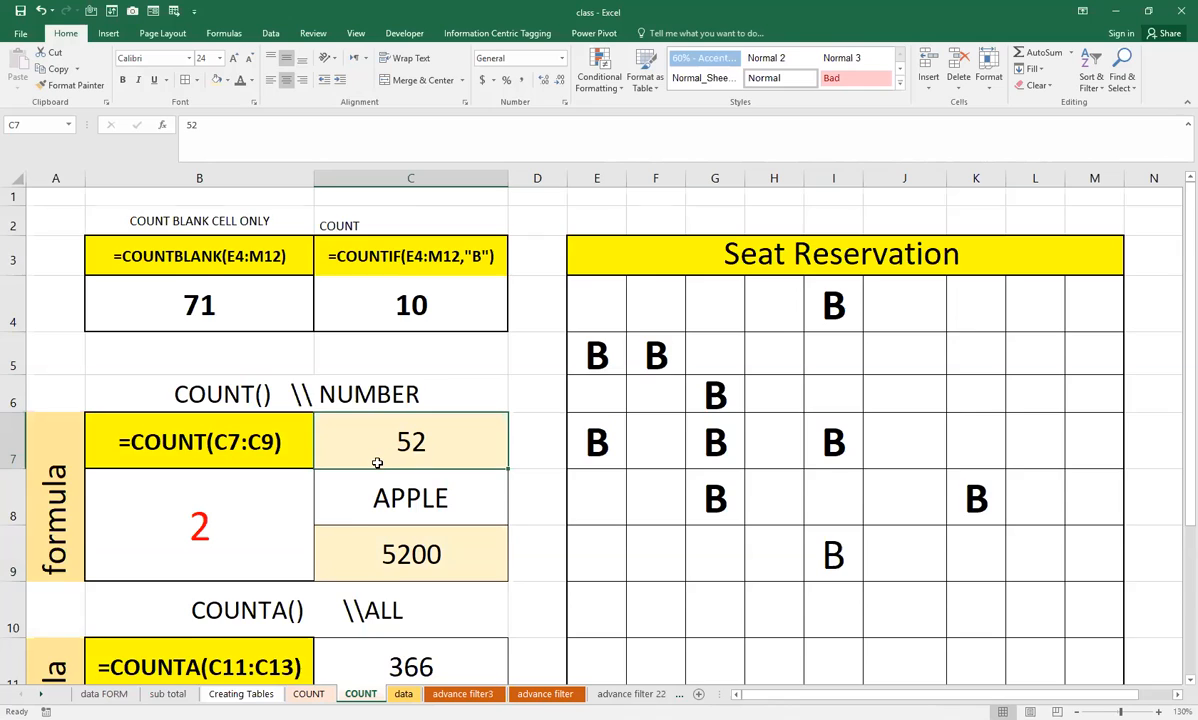
Examine the source cells C11:C13 of the COUNTA example, comparing the numeric and text entries.
scroll(377, 462, "down", 2)
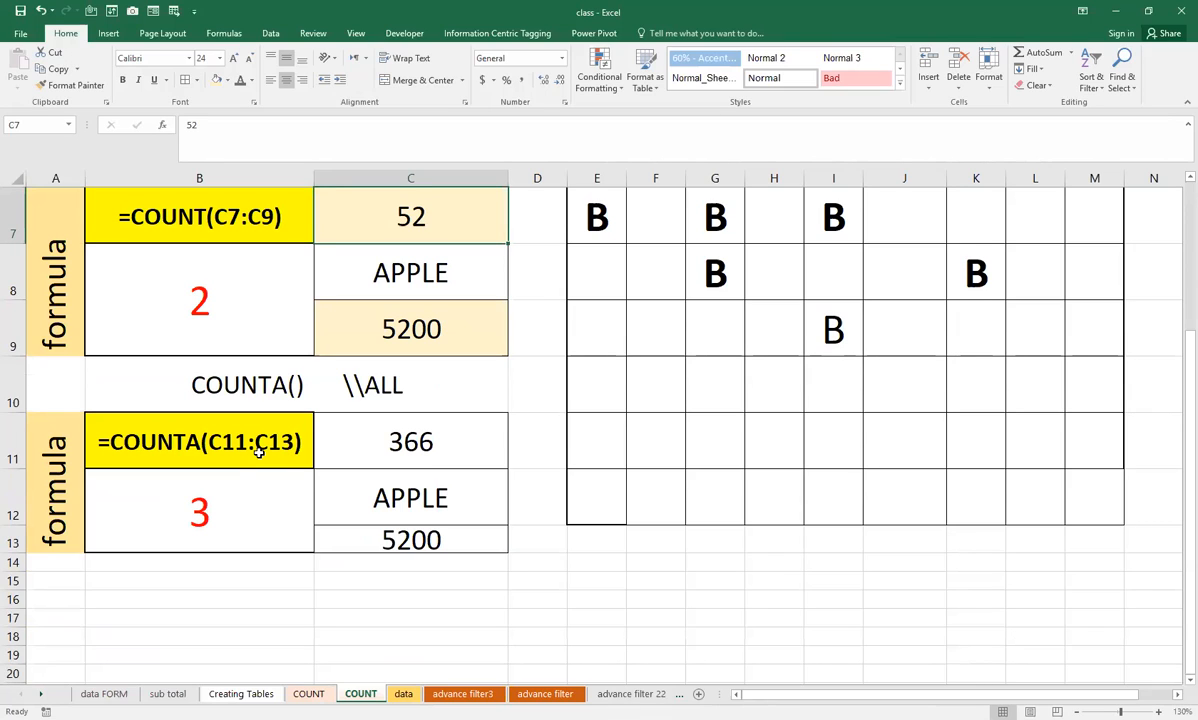
left_click(366, 444)
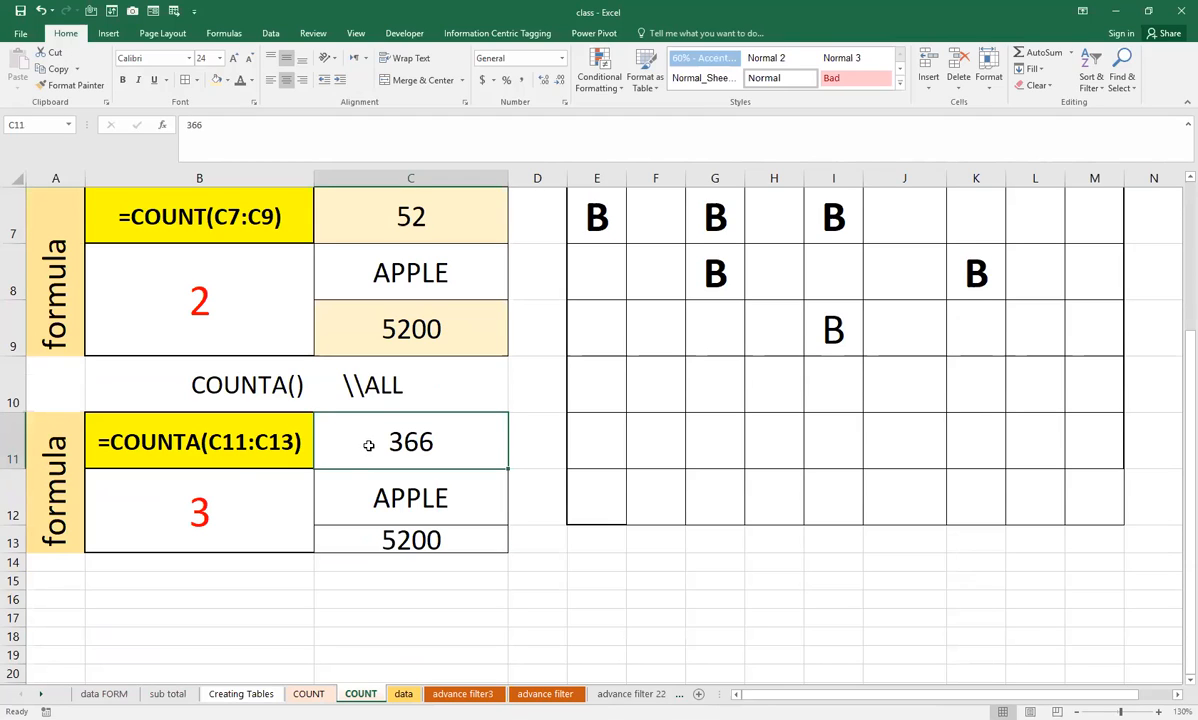
scroll(371, 441, "down", 1)
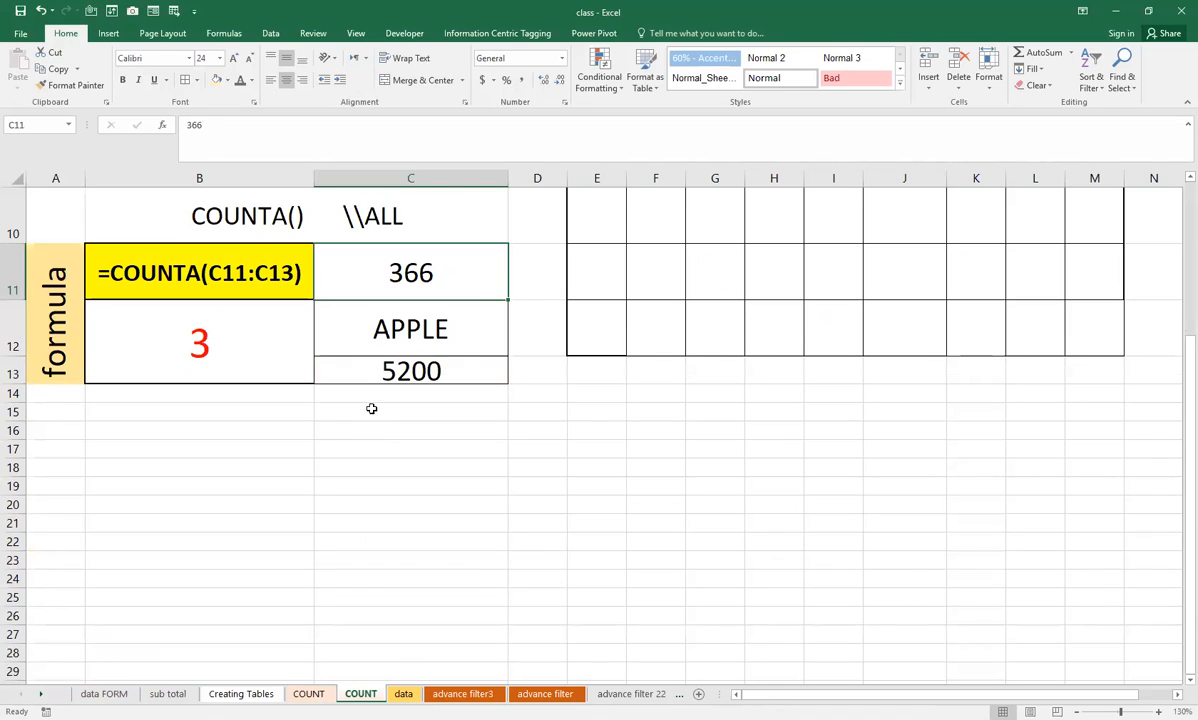
left_click(380, 367)
left_click(404, 274)
left_click(396, 323)
left_click(393, 356)
left_click_drag(392, 268, 403, 370)
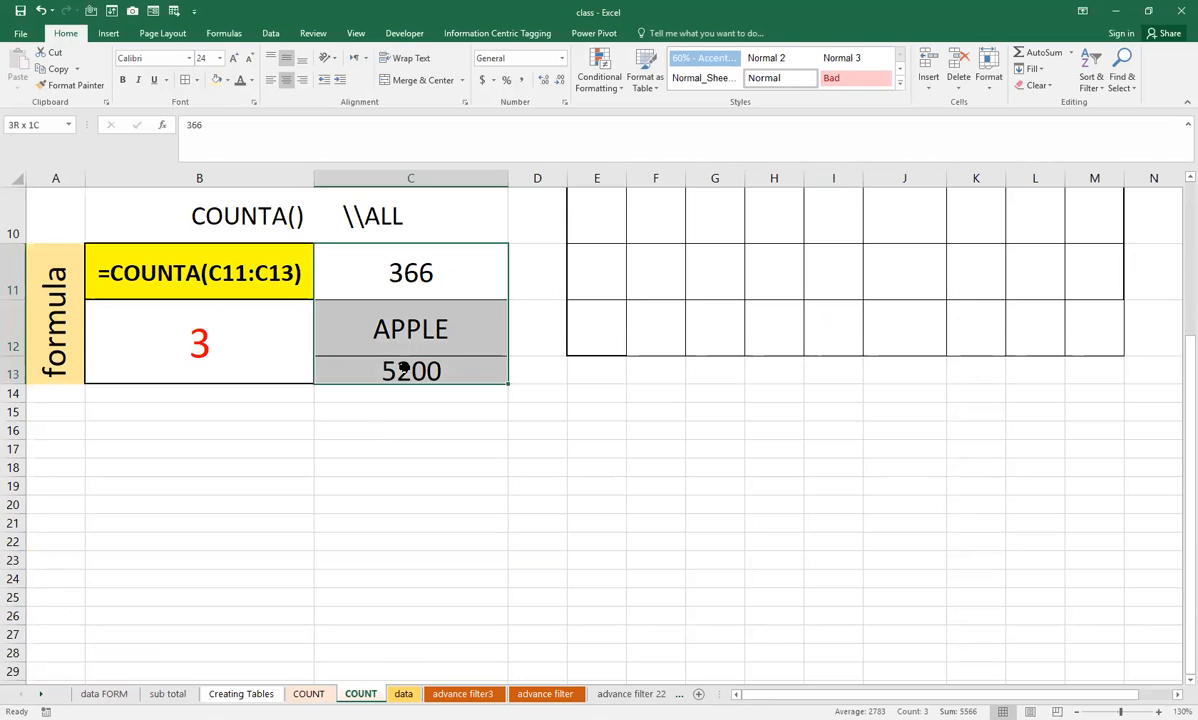
Extend the range of the COUNTA formula in the merged cell below B11 to C11:C17.
left_click(294, 345)
double_click(228, 380)
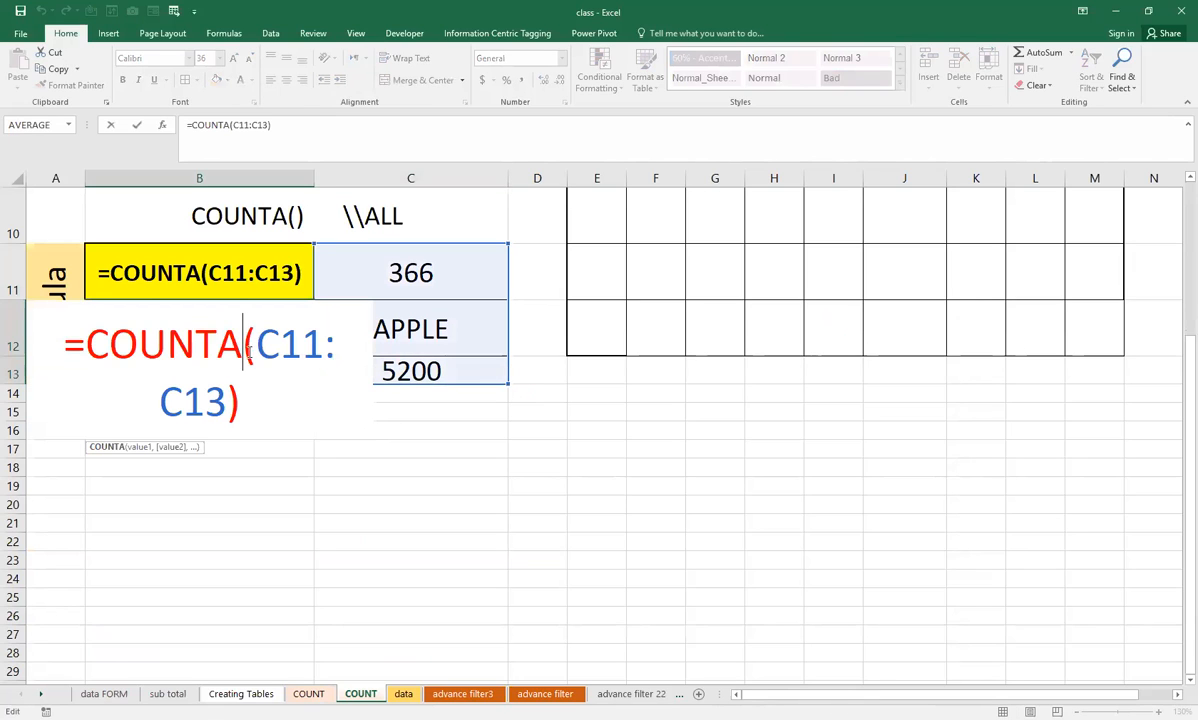
left_click(220, 400)
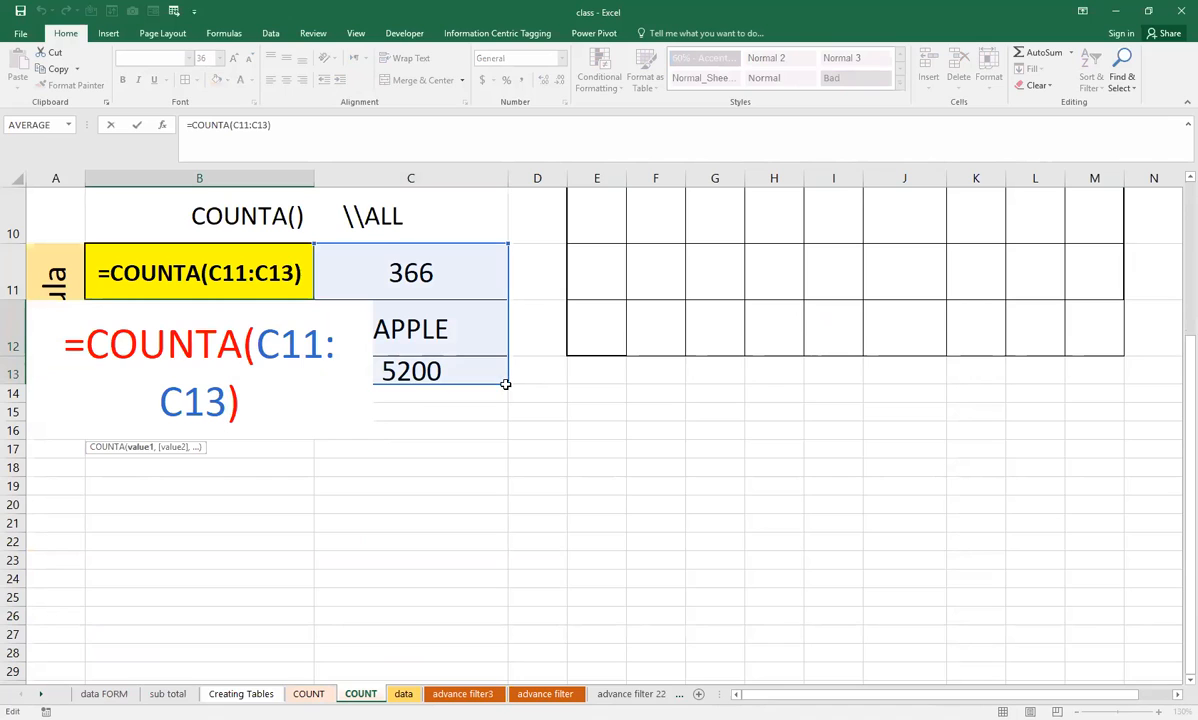
left_click_drag(508, 383, 495, 459)
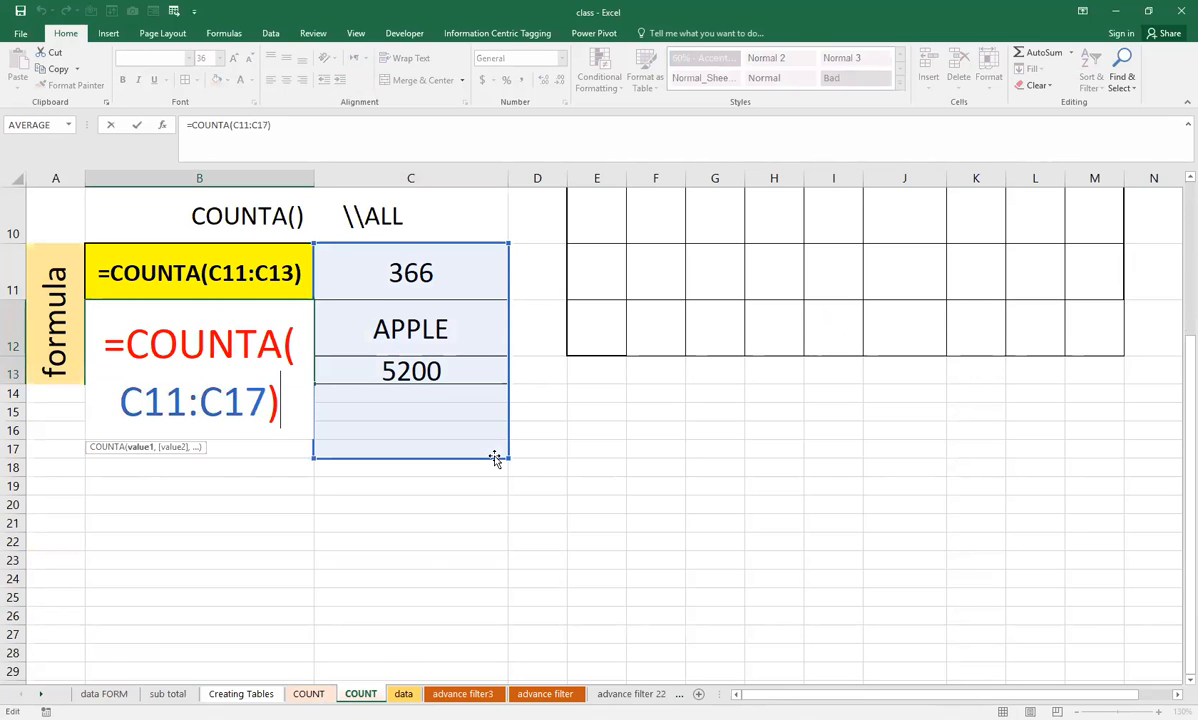
Apply the =COUNTA(C11:C17) formula in the merged cell B12 and enter GOOD in C14.
key("Return")
left_click(420, 402)
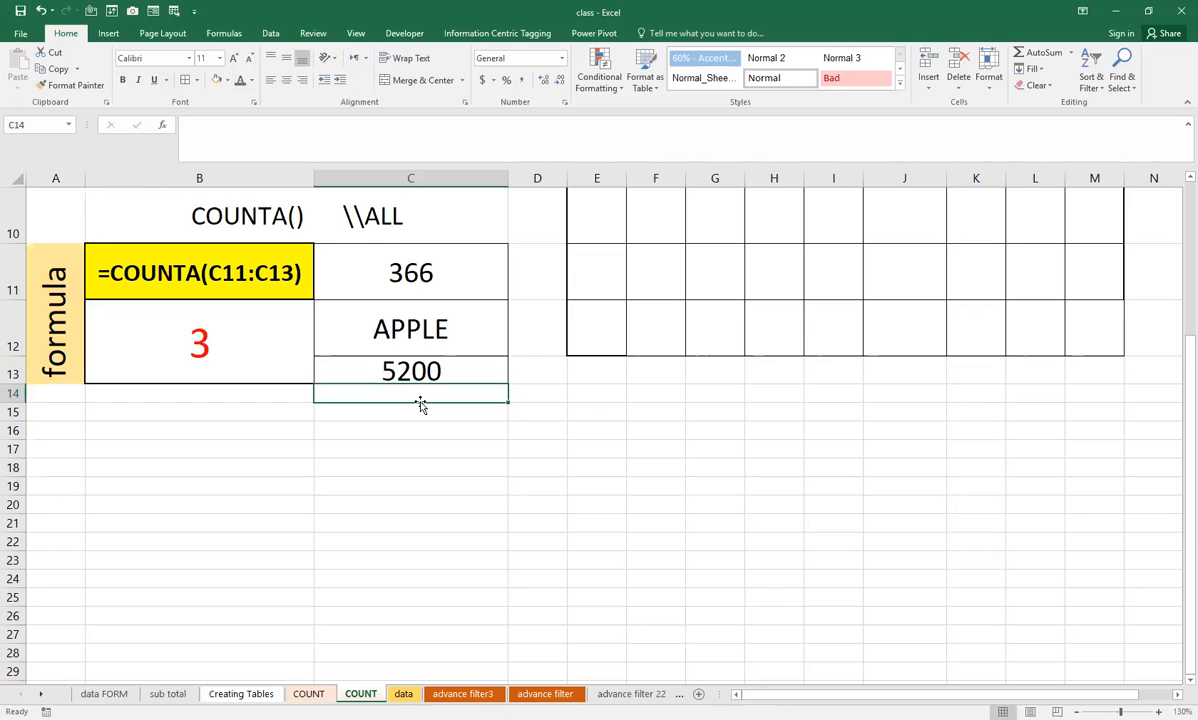
type("GOOD")
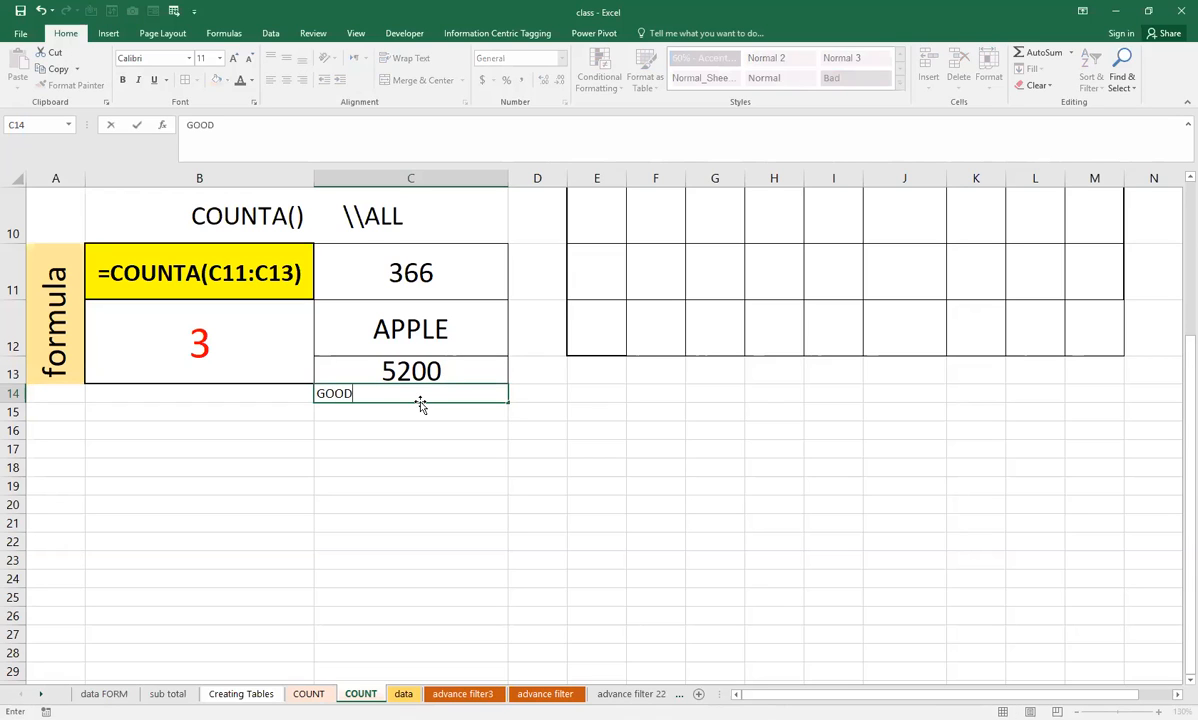
key("Return")
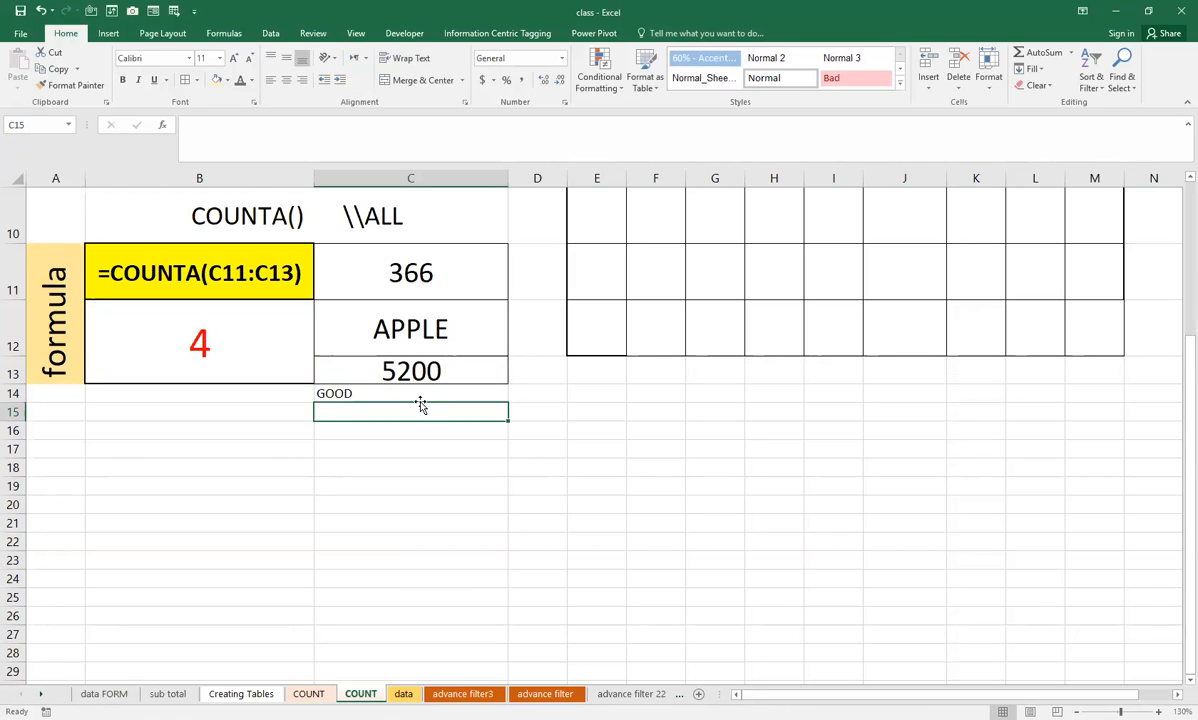
Enter 5000 in cell C15 below GOOD.
double_click(396, 420)
type("5000")
key("Return")
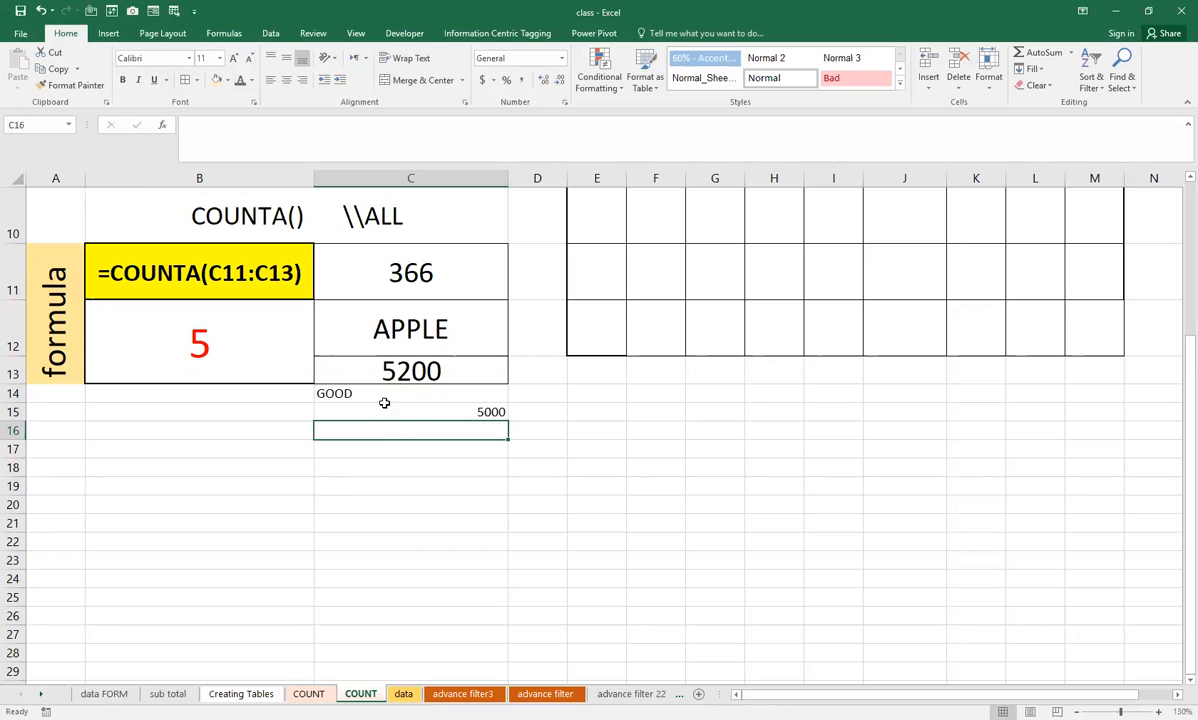
Check the range used by the COUNTA formula in B12 and enter 5000 in C17.
double_click(294, 345)
left_click_drag(508, 383, 520, 453)
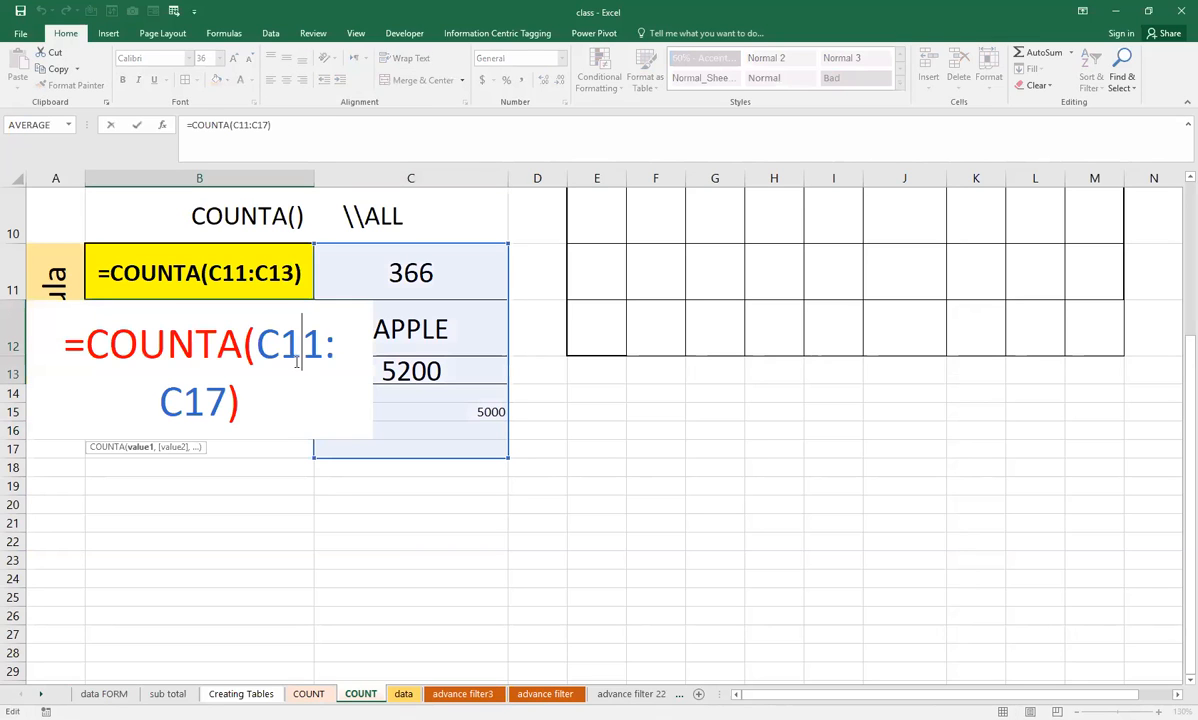
left_click(480, 451)
type("5000")
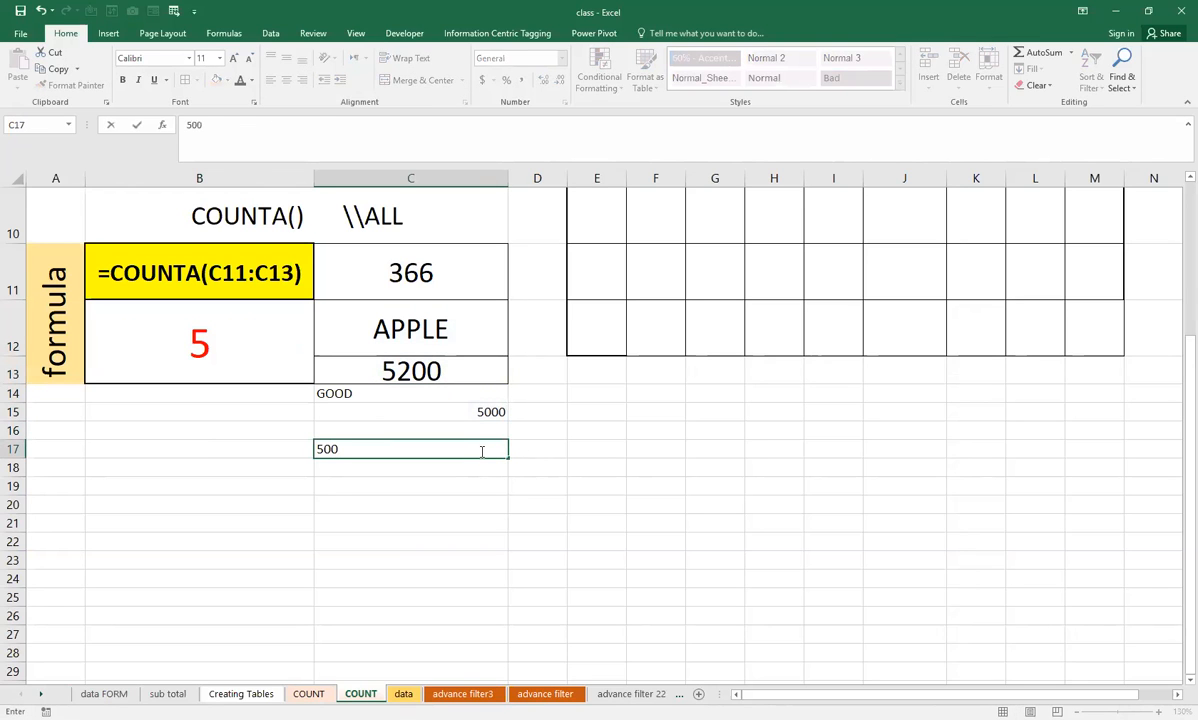
key("Return")
Enter POLO in the empty cell C16.
left_click(480, 451)
key("Up")
type("POI")
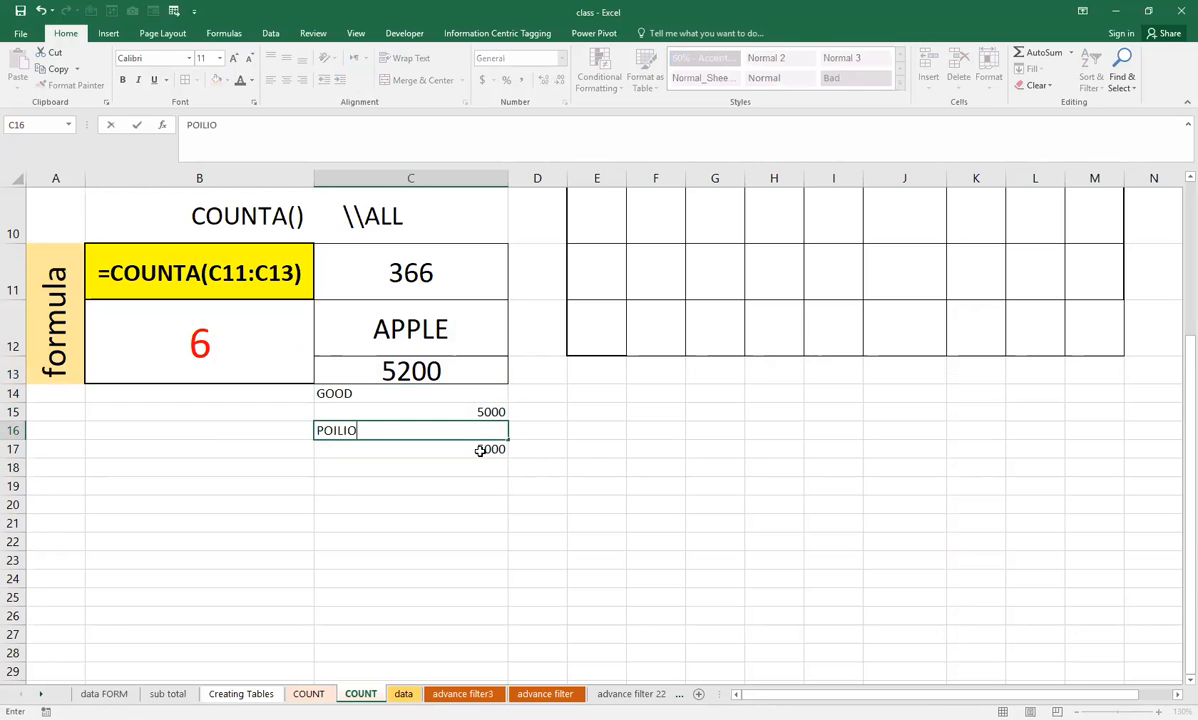
key("BackSpace")
key("BackSpace")
key("BackSpace")
type("O")
key("Return")
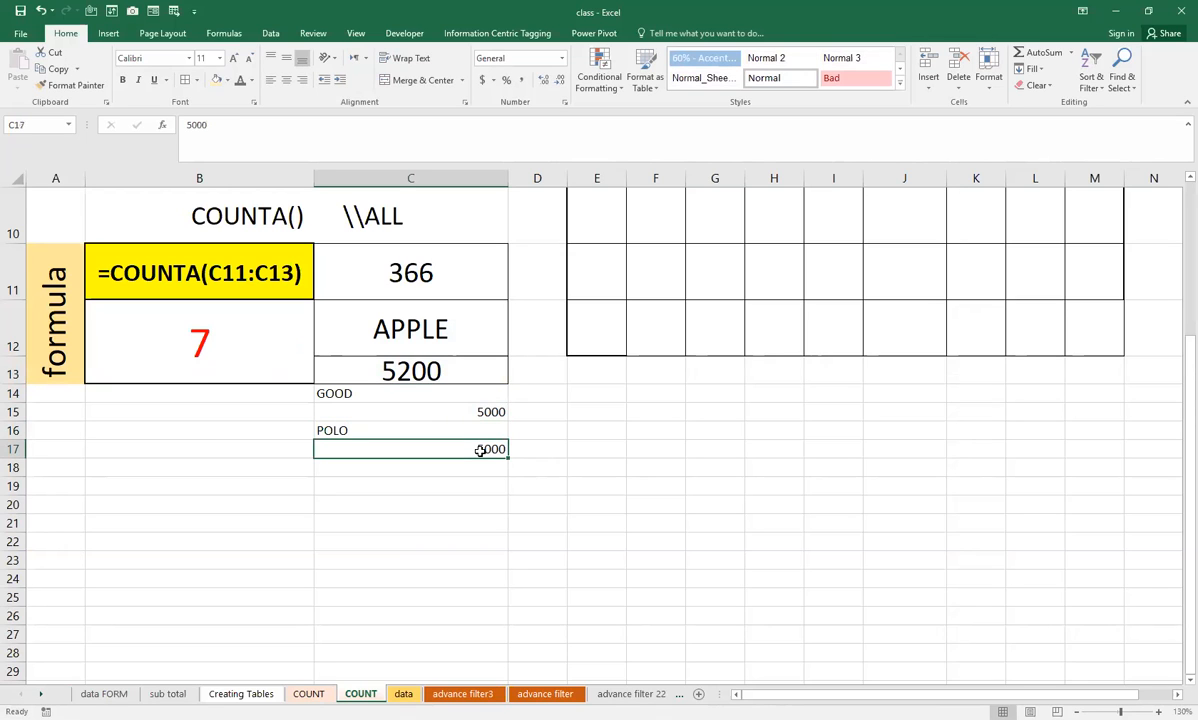
Review the COUNTA formula in B12 and enter =COUNT in cell C20 to show the related functions.
left_click(263, 356)
scroll(263, 356, "up", 2)
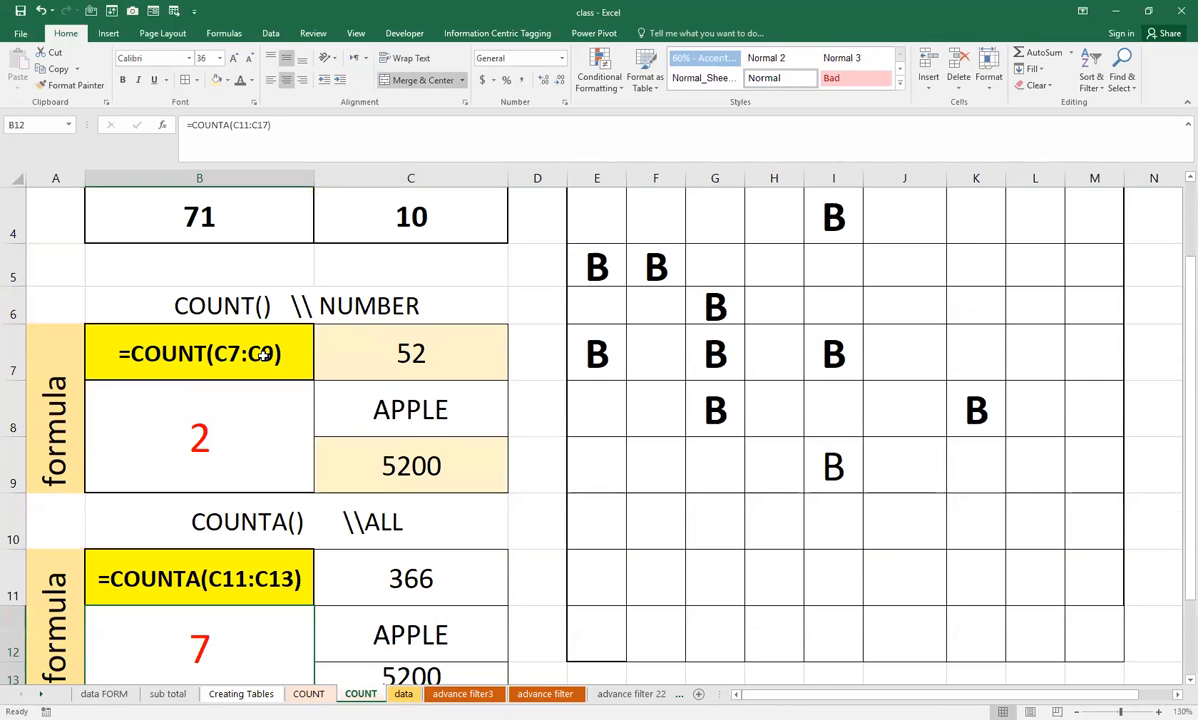
scroll(266, 355, "up", 1)
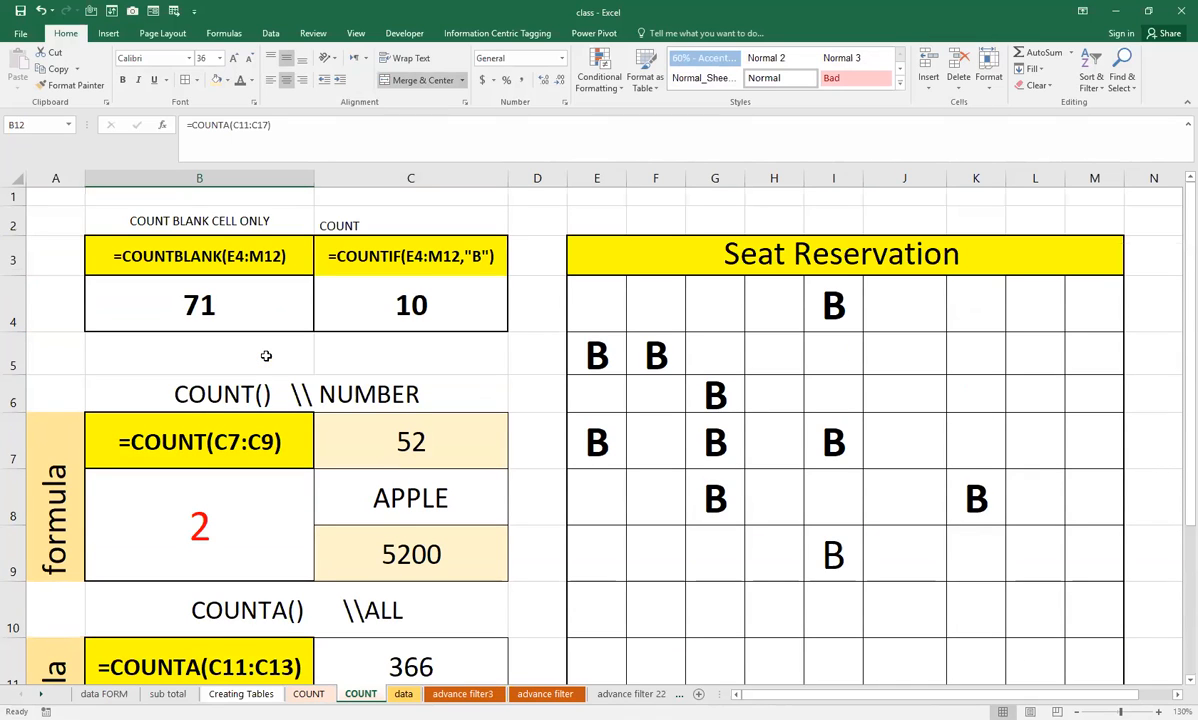
scroll(266, 355, "down", 4)
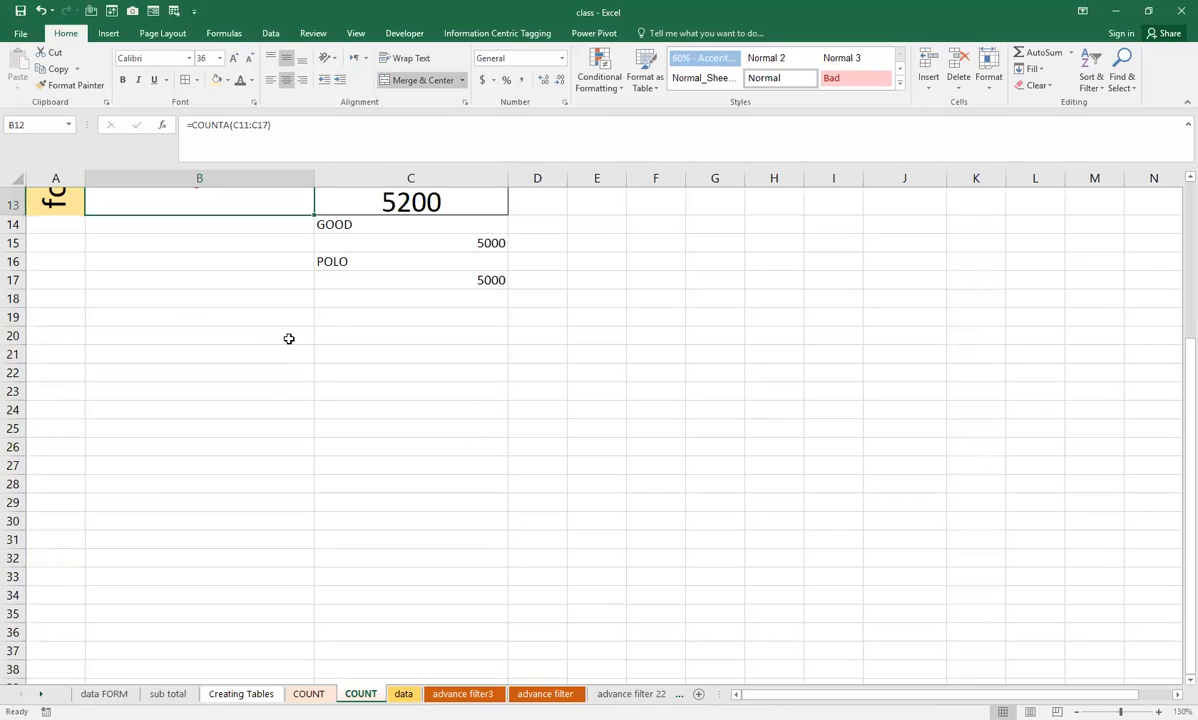
left_click(336, 341)
type("=")
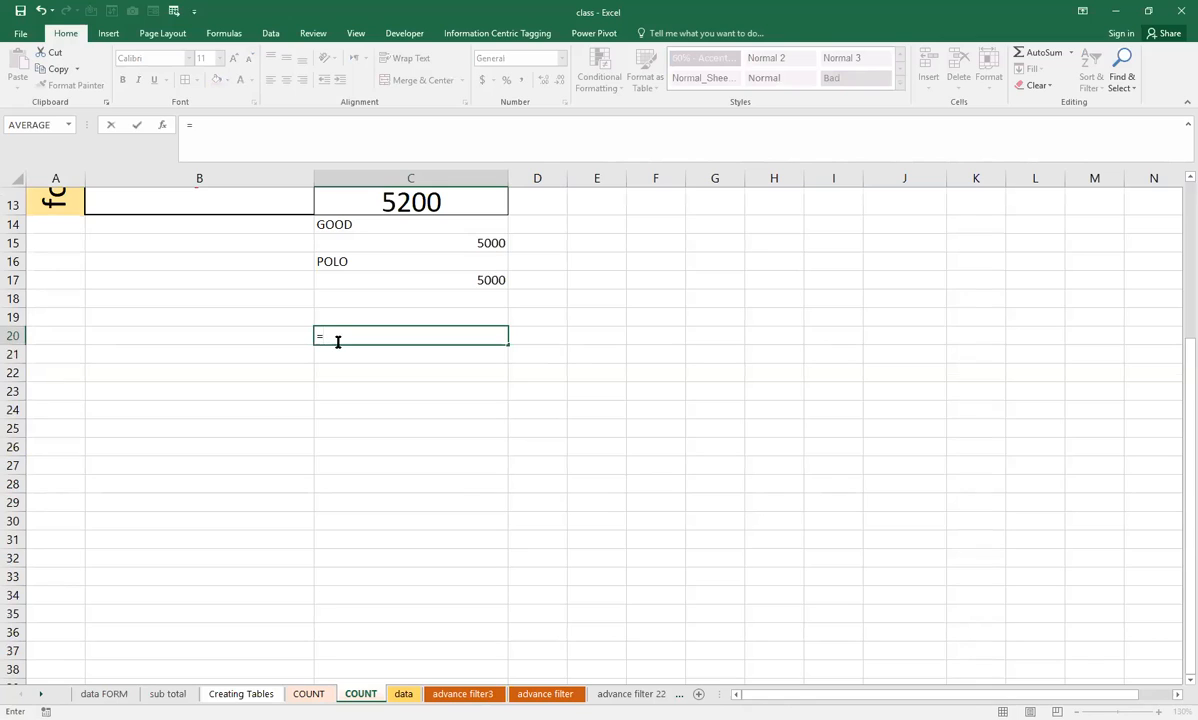
type("C")
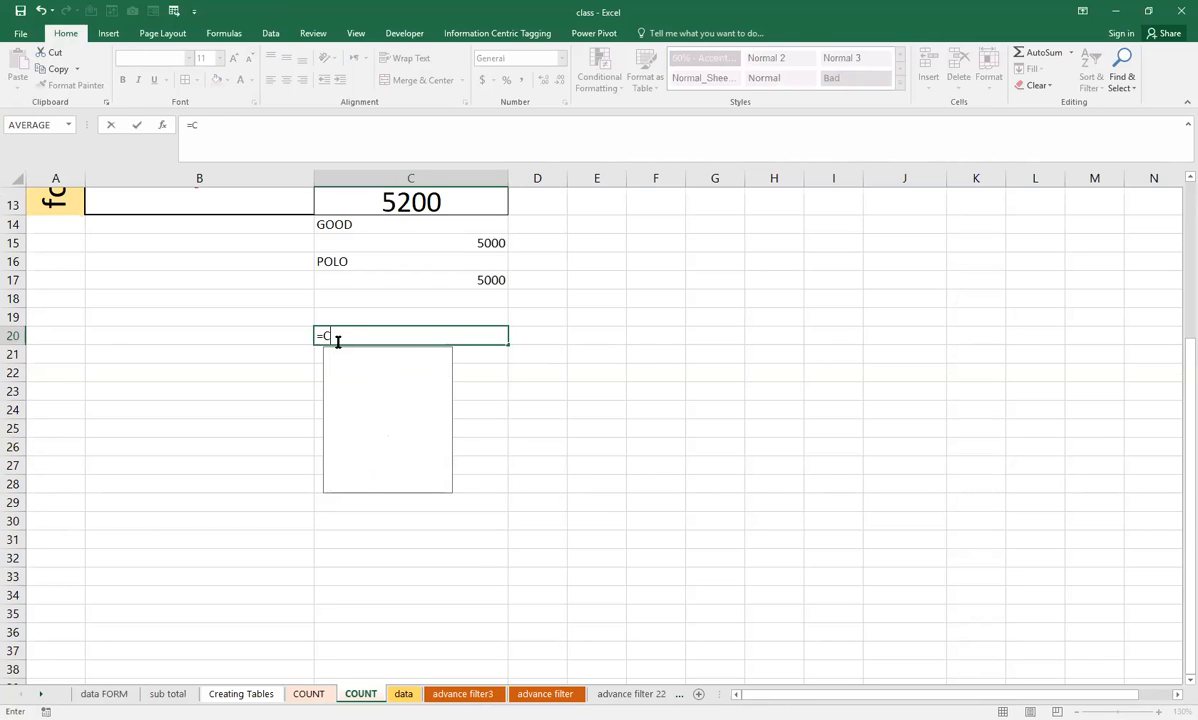
type("OUNT")
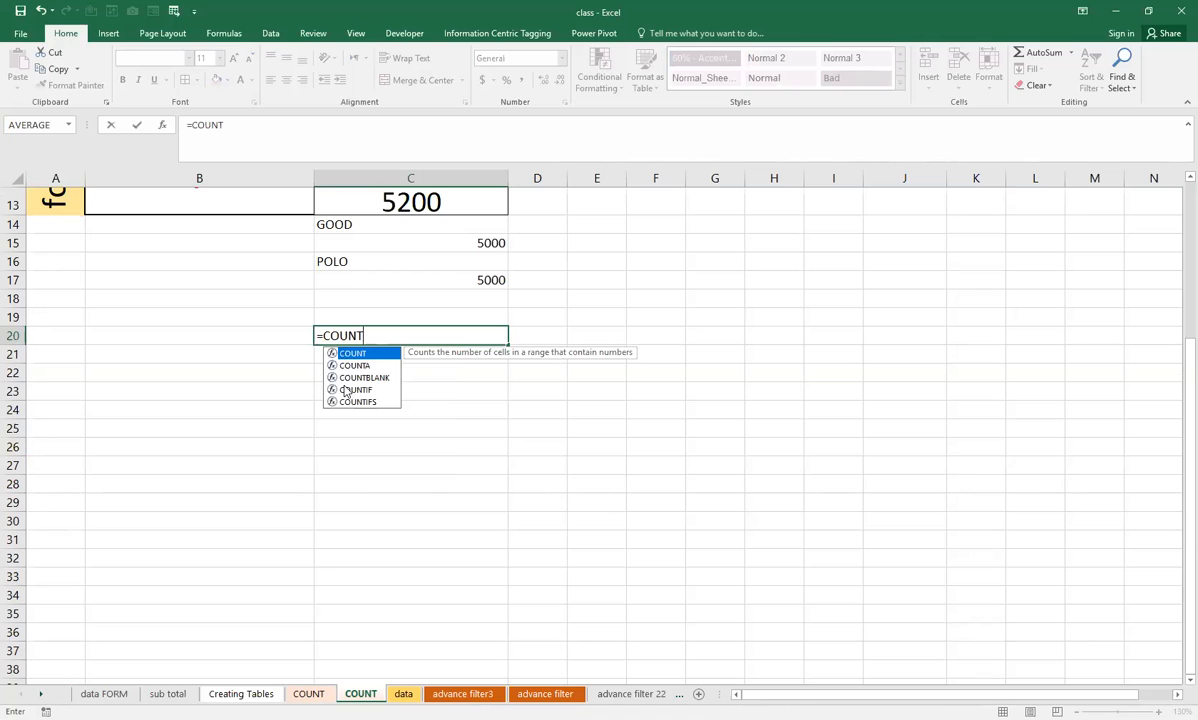
left_click(548, 464)
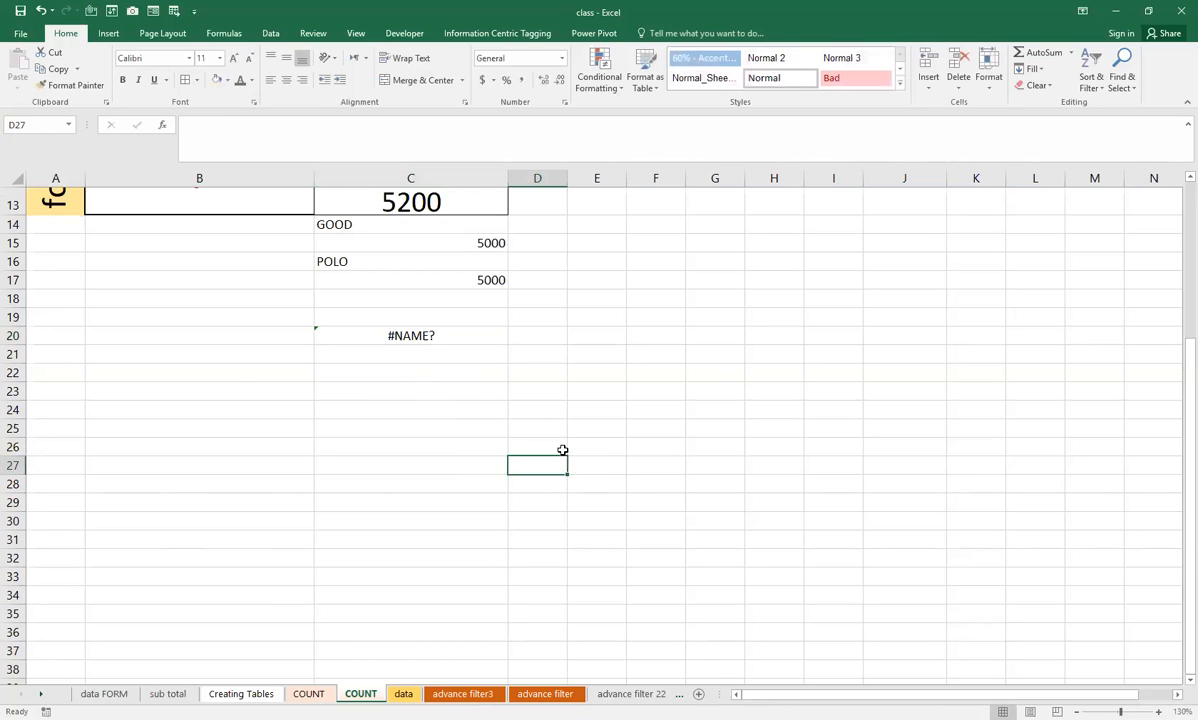
Examine the COUNTIF formula in C4 and the seats marked B in the Seat Reservation grid.
scroll(551, 415, "up", 4)
left_click(437, 292)
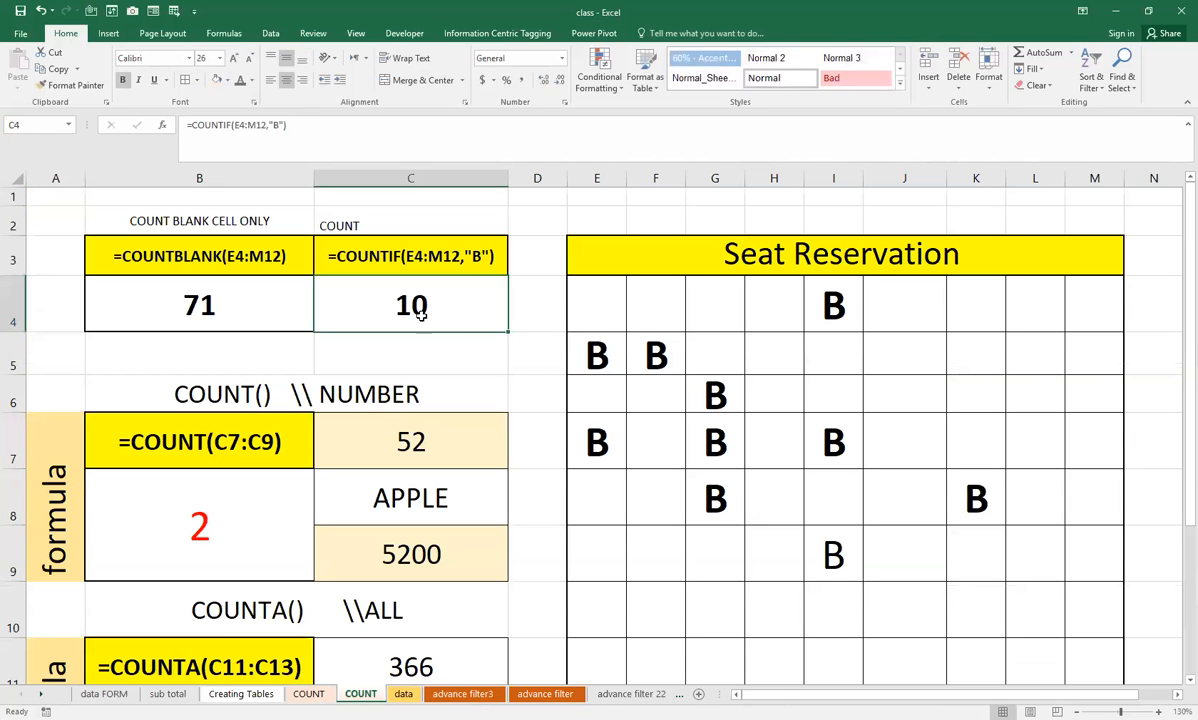
left_click(688, 268)
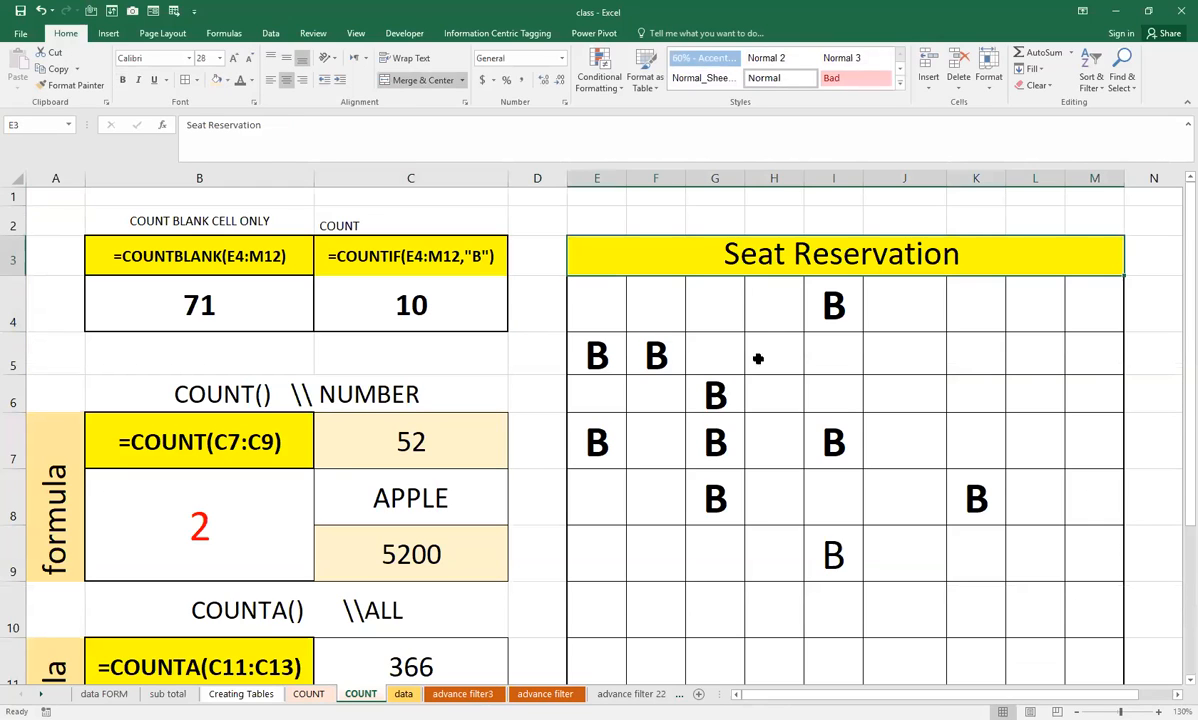
left_click(590, 357)
left_click(632, 346)
left_click(707, 400)
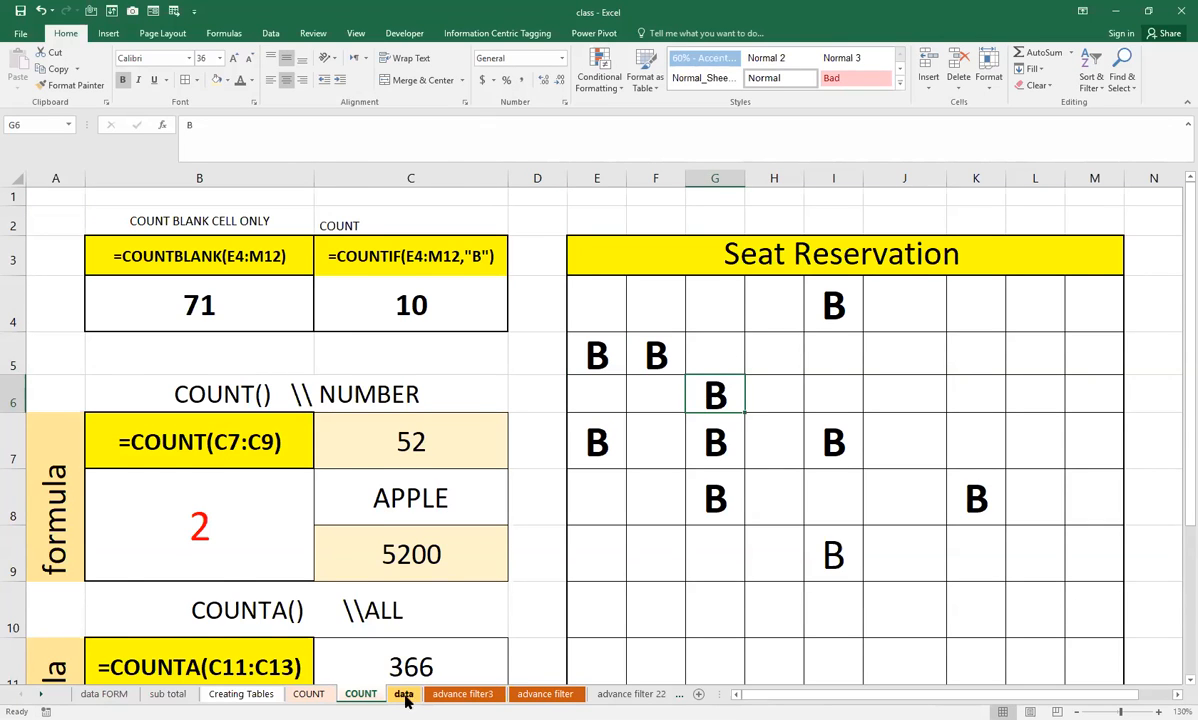
Open the data sheet and look through the invoice table.
left_click(403, 693)
scroll(461, 562, "down", 2)
scroll(463, 564, "up", 2)
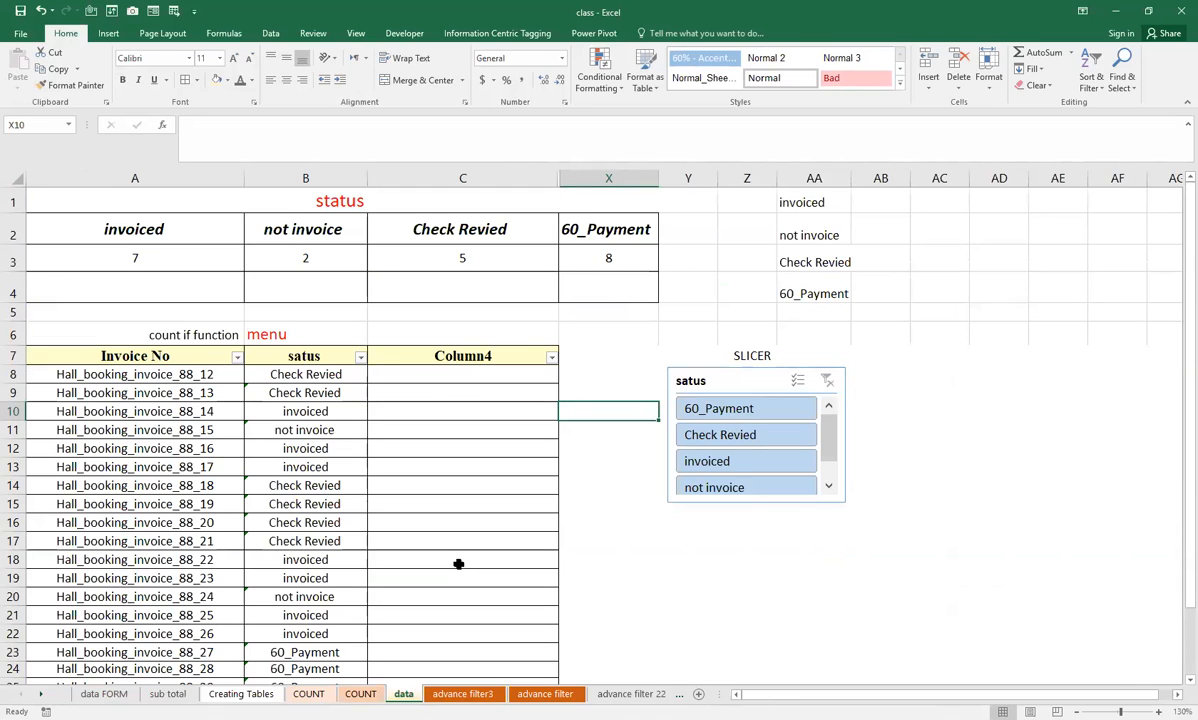
scroll(370, 476, "down", 2)
scroll(373, 485, "up", 2)
scroll(313, 433, "down", 3)
scroll(330, 437, "up", 3)
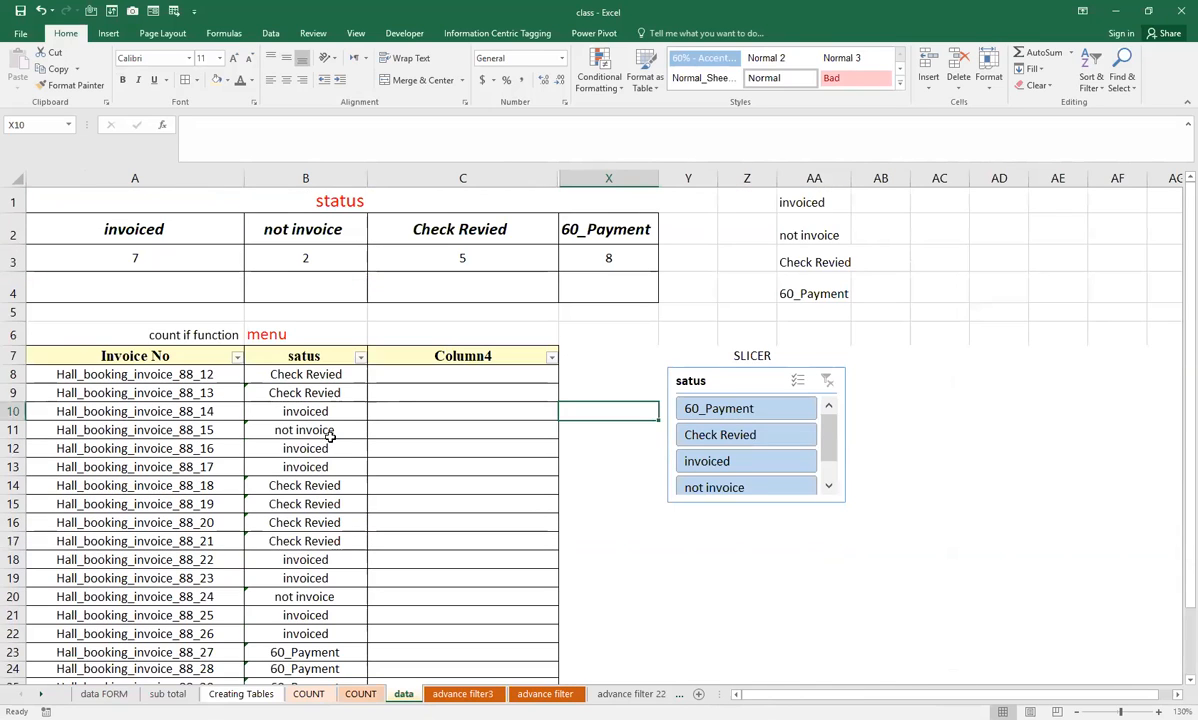
Review the entries in the satus column of the invoice table, from B8 to B30.
left_click(388, 425)
left_click(318, 379)
left_click(318, 390)
left_click(316, 430)
left_click(326, 393)
left_click_drag(329, 374, 311, 620)
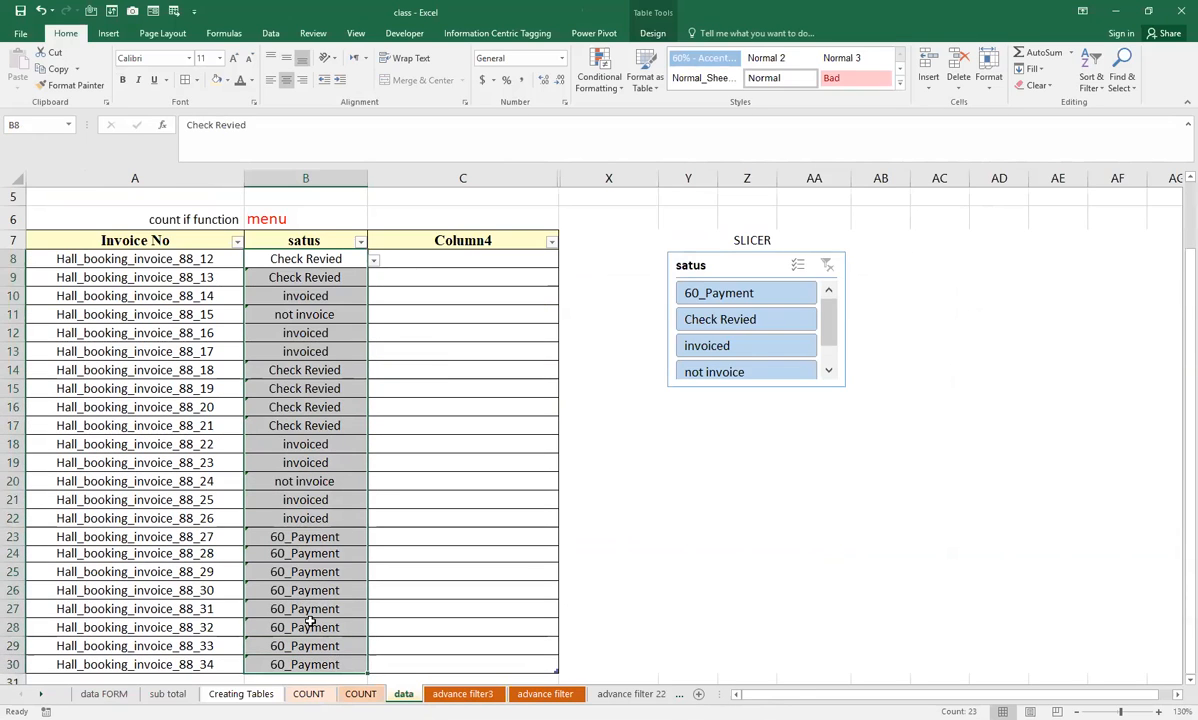
scroll(311, 620, "up", 2)
left_click(305, 467)
Apply a light orange fill to the status summary in A2:X3 and enlarge its font by two steps.
left_click_drag(136, 259, 608, 230)
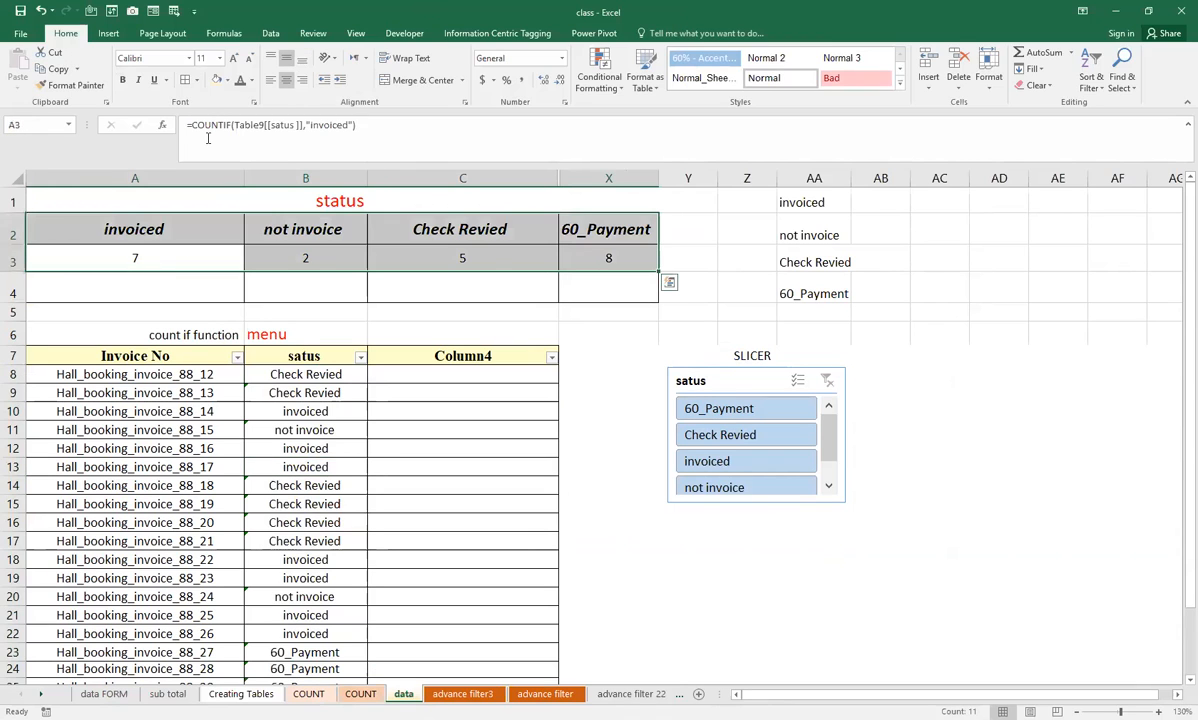
left_click(216, 79)
left_click(232, 62)
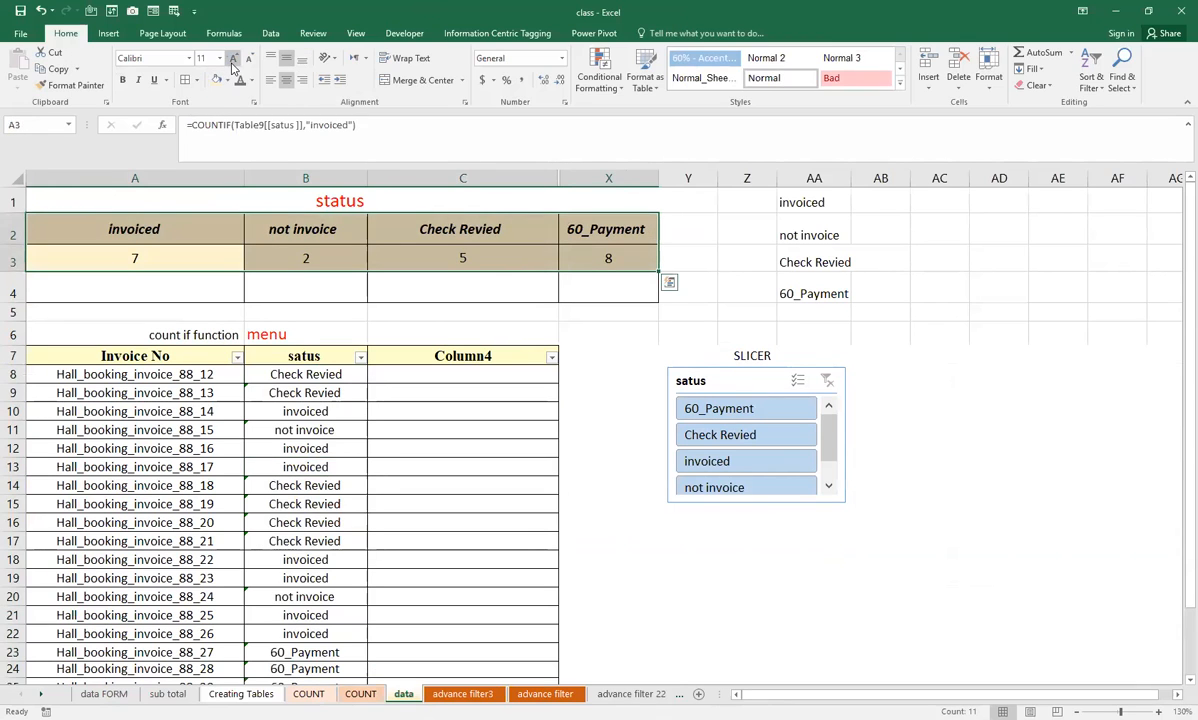
left_click(232, 62)
Change the status of Hall_booking_invoice_88_12 in B8 to invoiced and check the invoiced count in A3.
left_click(300, 428)
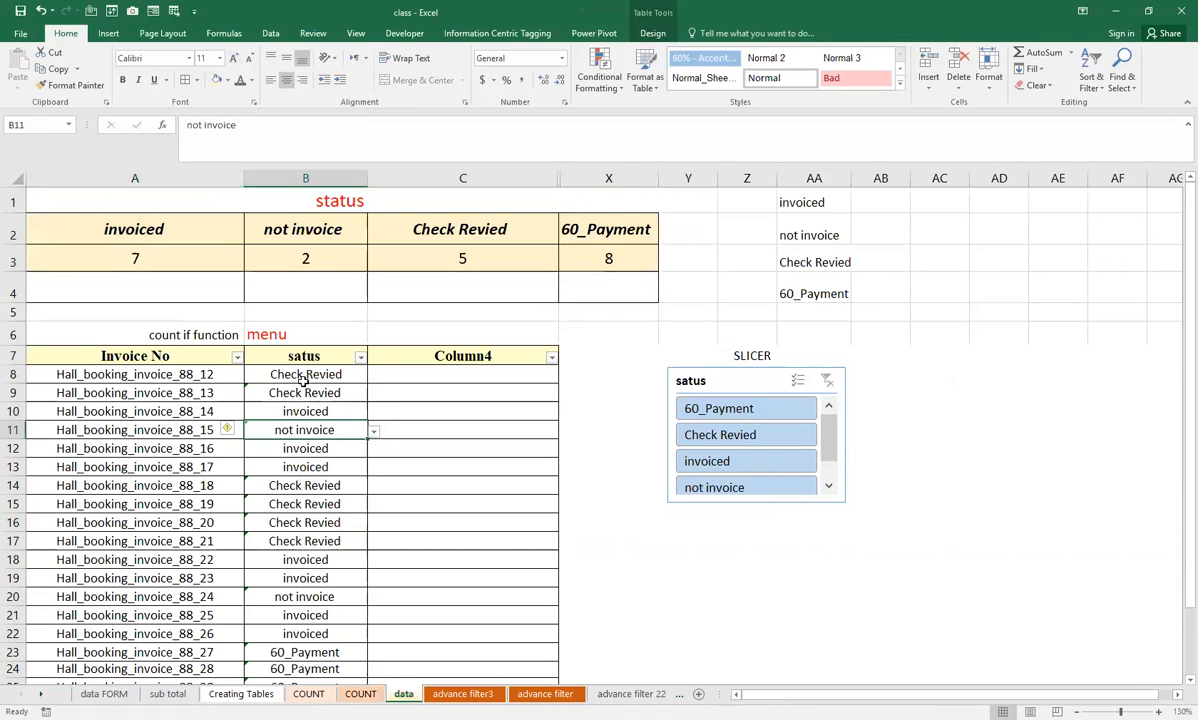
left_click(305, 392)
left_click(305, 375)
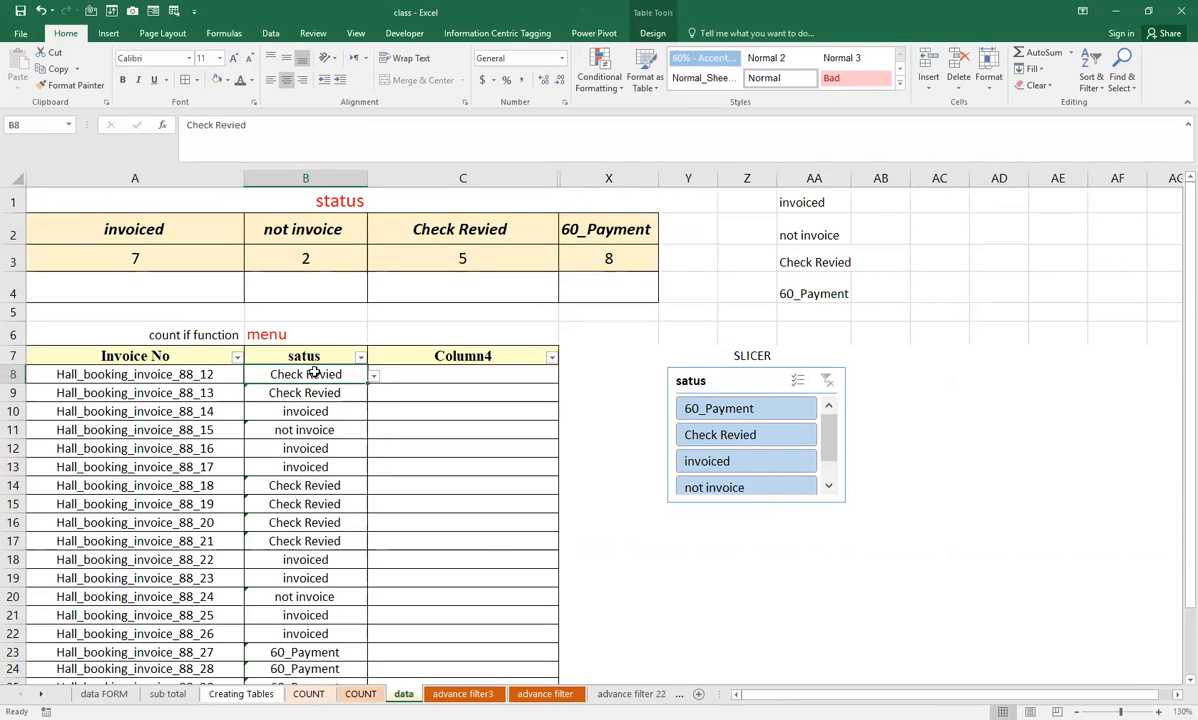
left_click(374, 377)
left_click(292, 384)
left_click(305, 411)
left_click(90, 255)
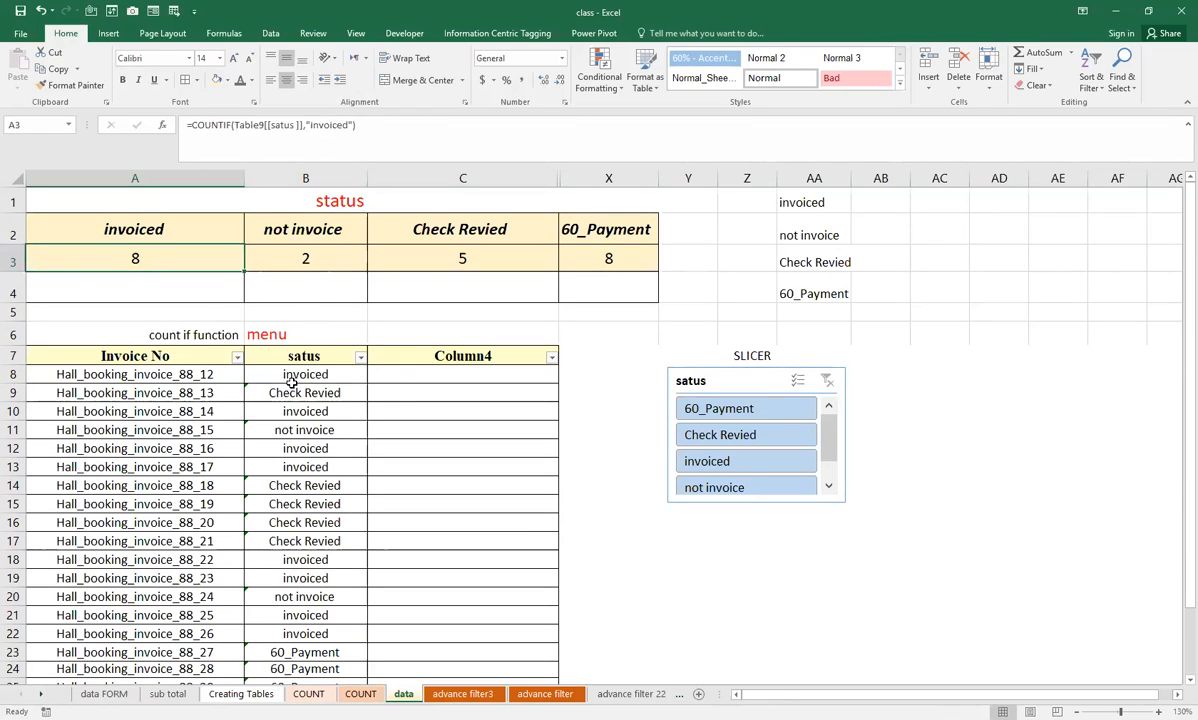
Inspect the COUNTIF formula for not invoice in B3 and compare it with the satus column entries.
left_click(294, 504)
scroll(240, 590, "down", 2)
scroll(265, 625, "up", 2)
left_click(280, 291)
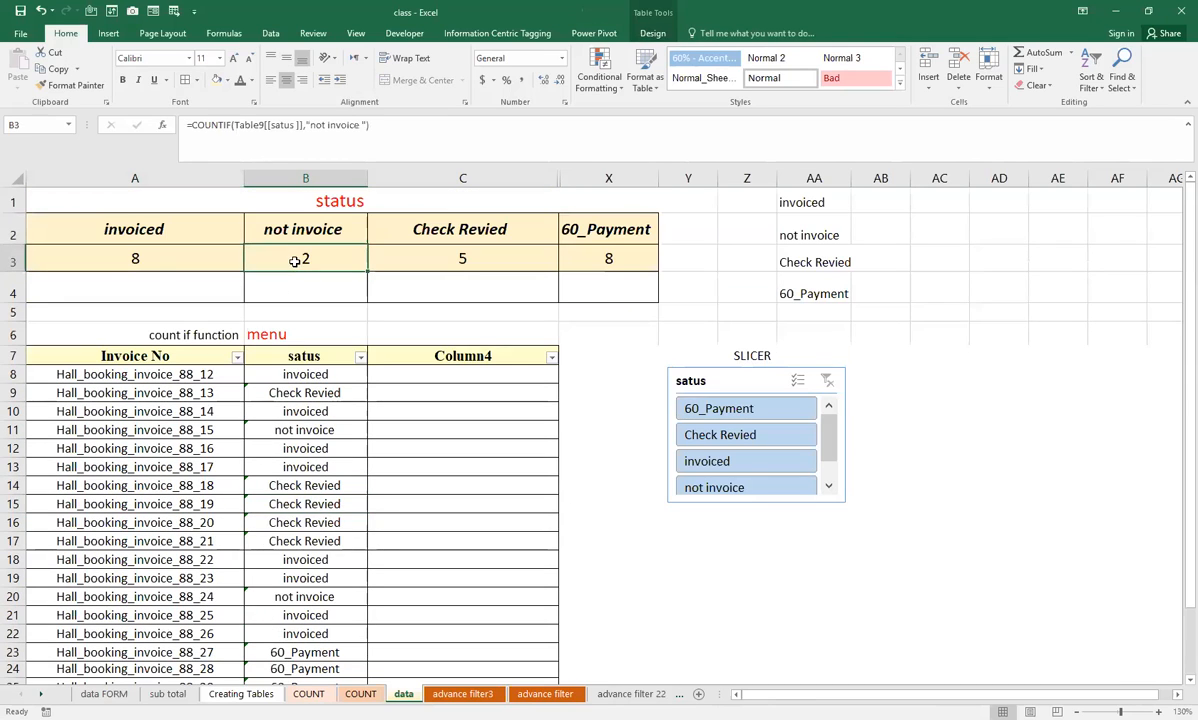
left_click(303, 467)
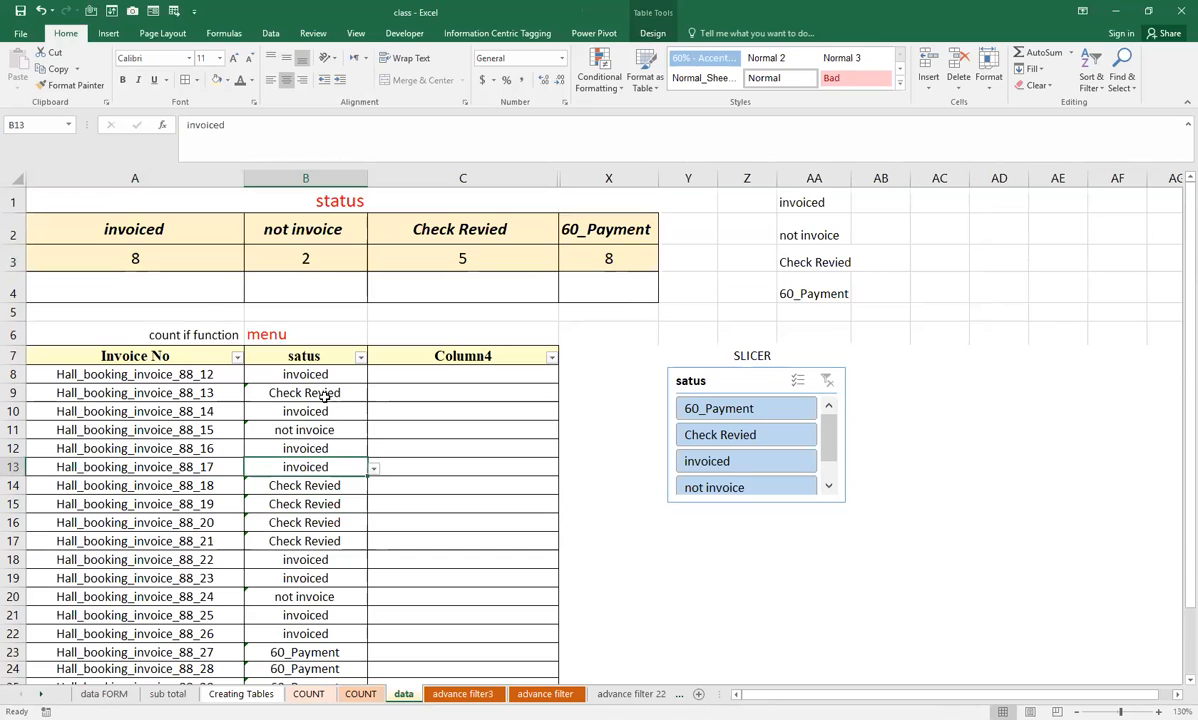
left_click(323, 394)
left_click(386, 410)
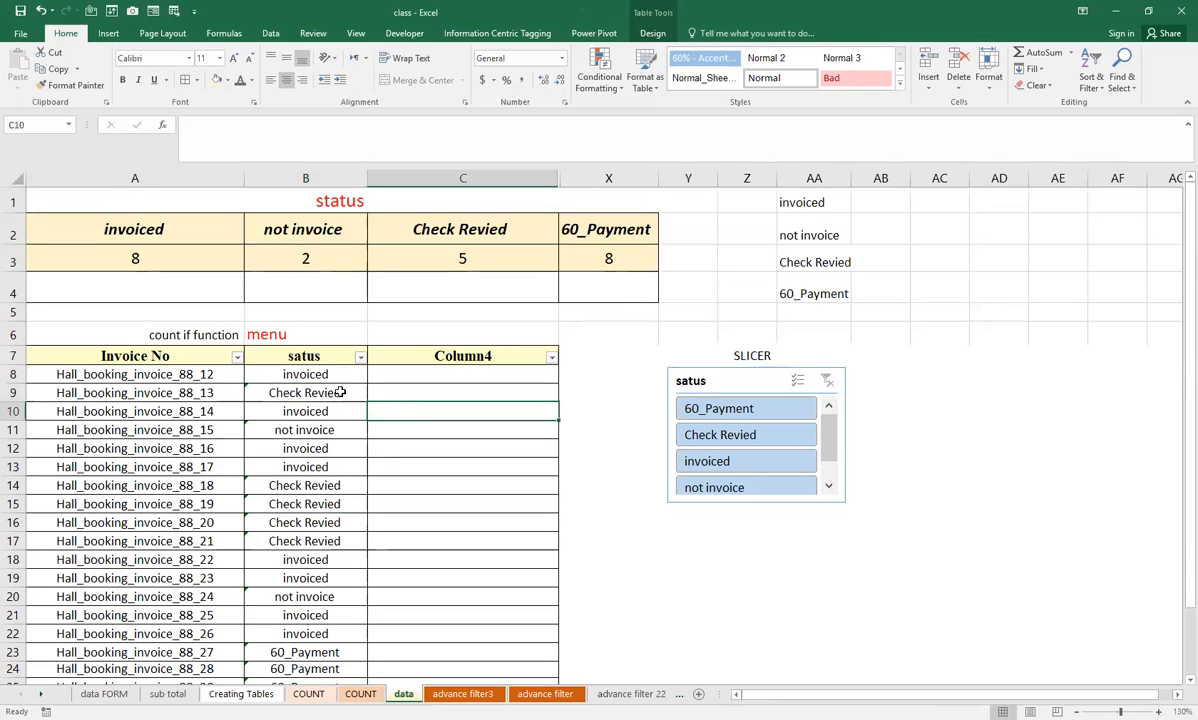
Filter the satus column to show only the not invoice rows and select their status cells.
left_click(360, 357)
left_click(397, 496)
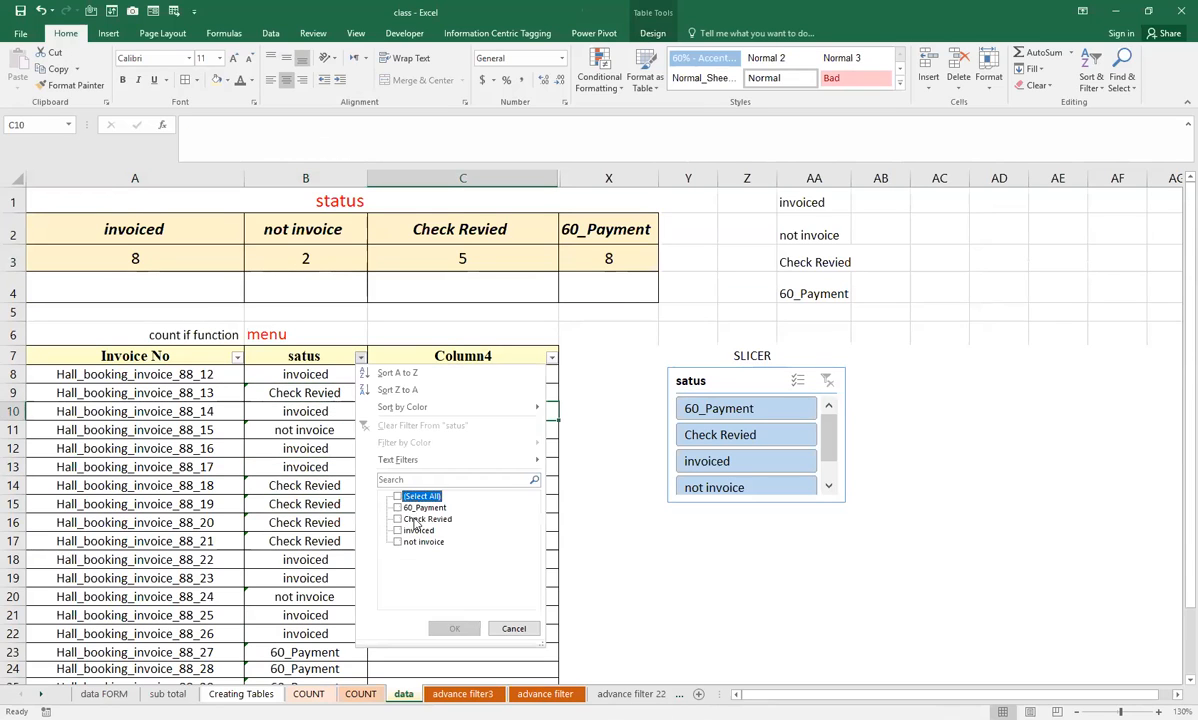
left_click(397, 541)
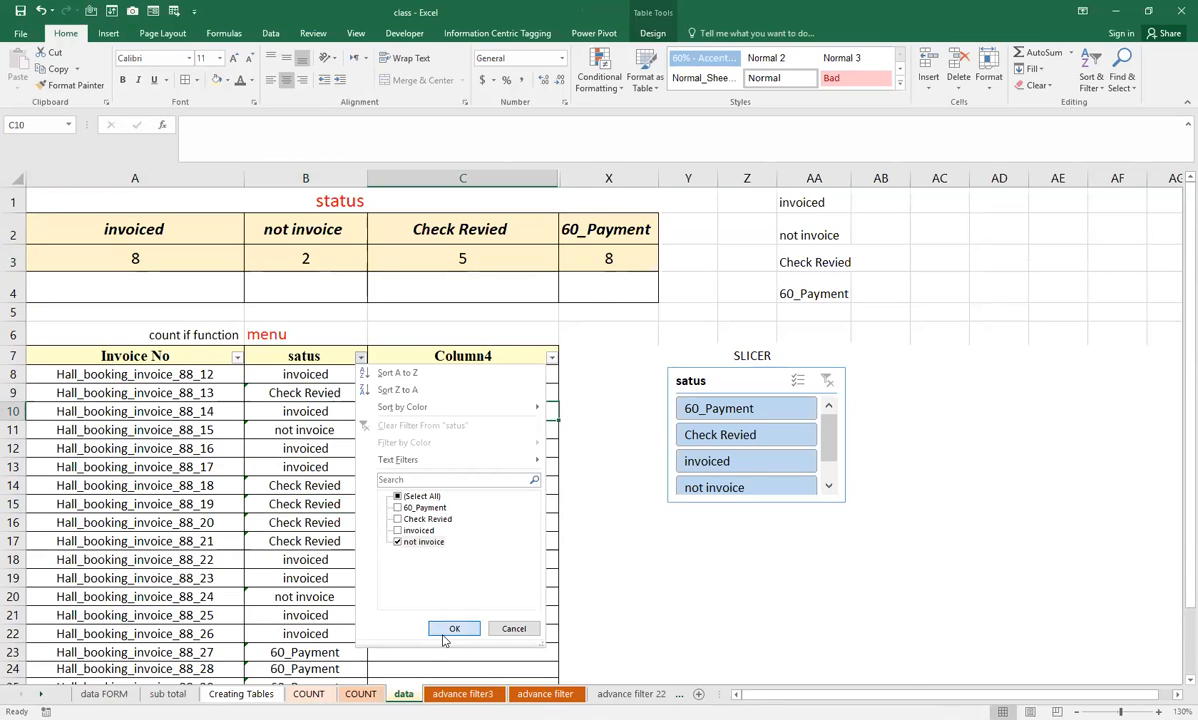
left_click(452, 630)
left_click_drag(313, 376, 305, 392)
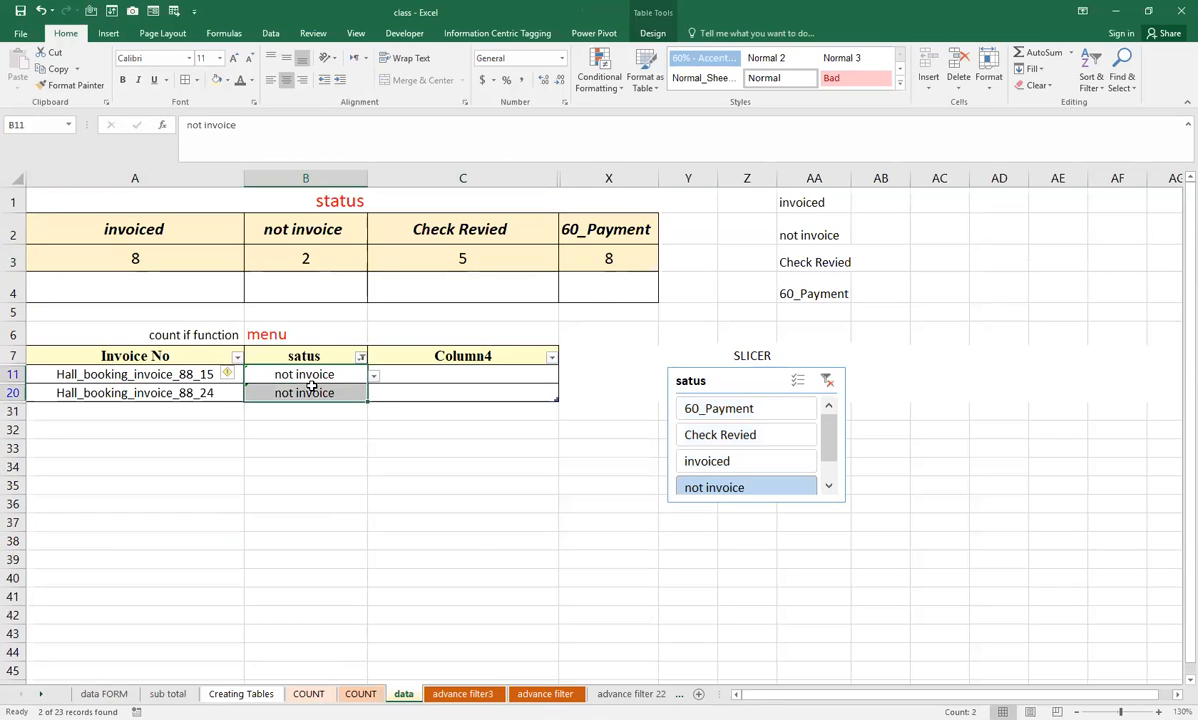
Show all statuses in the satus column again and inspect the not invoice COUNTIF formula in B3.
left_click(360, 357)
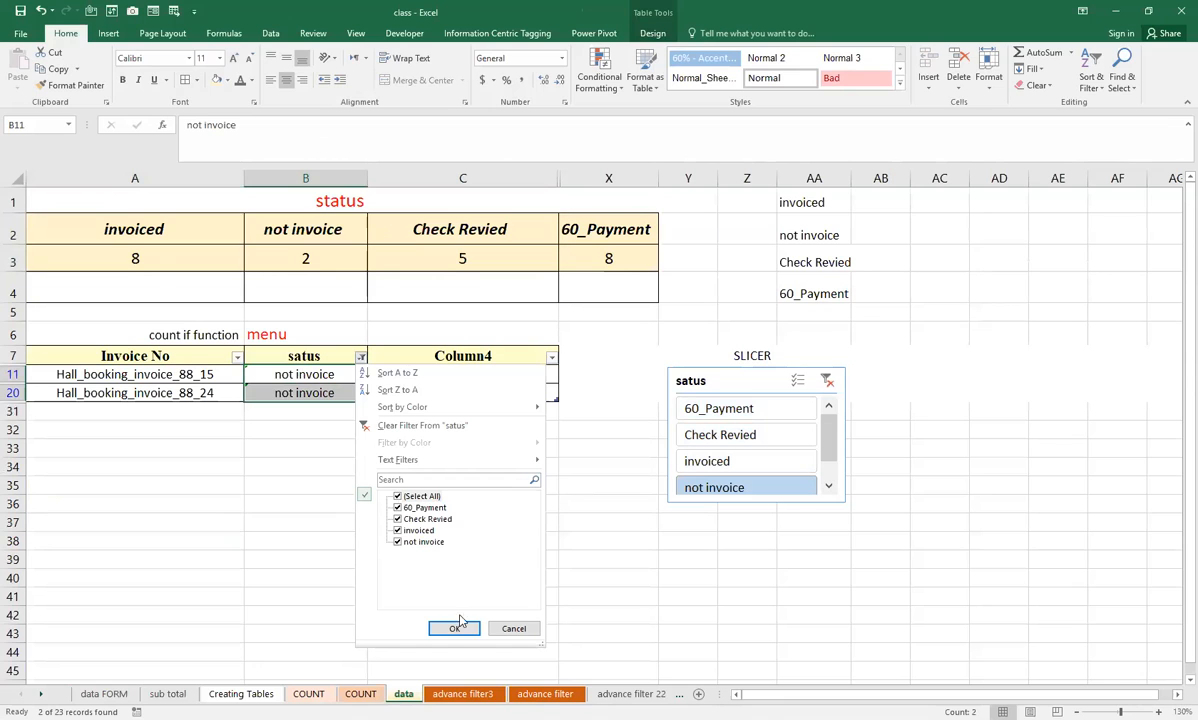
left_click(456, 627)
left_click(303, 260)
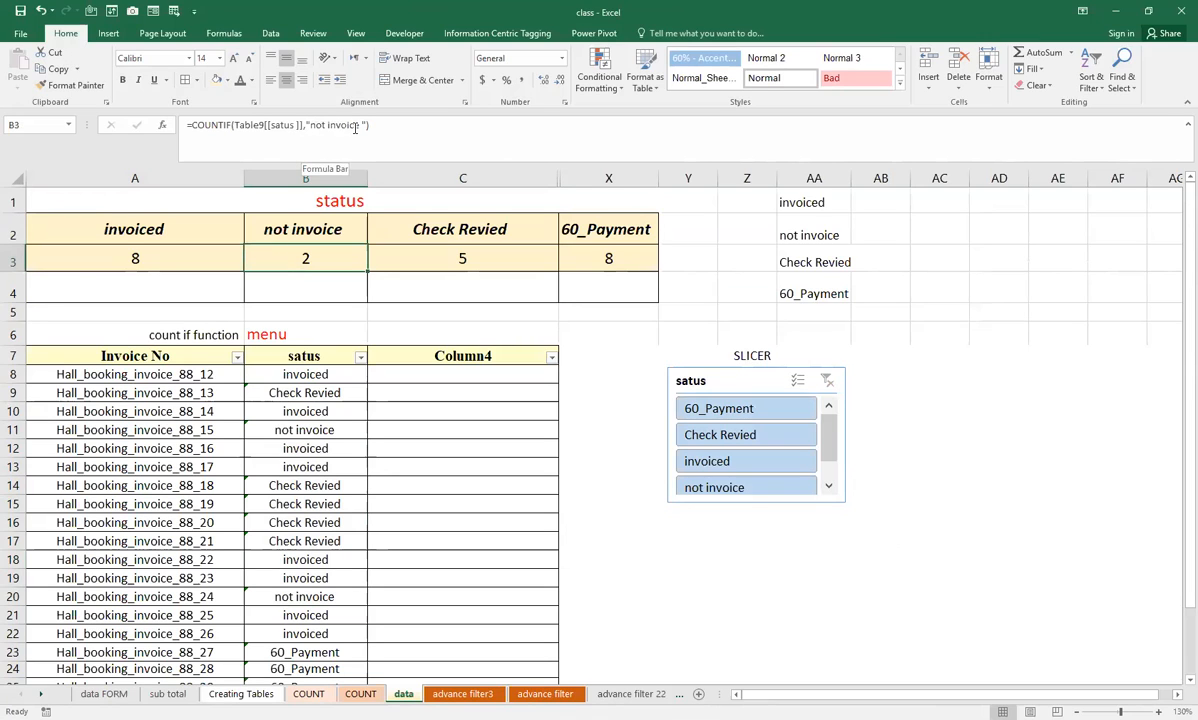
left_click(294, 487)
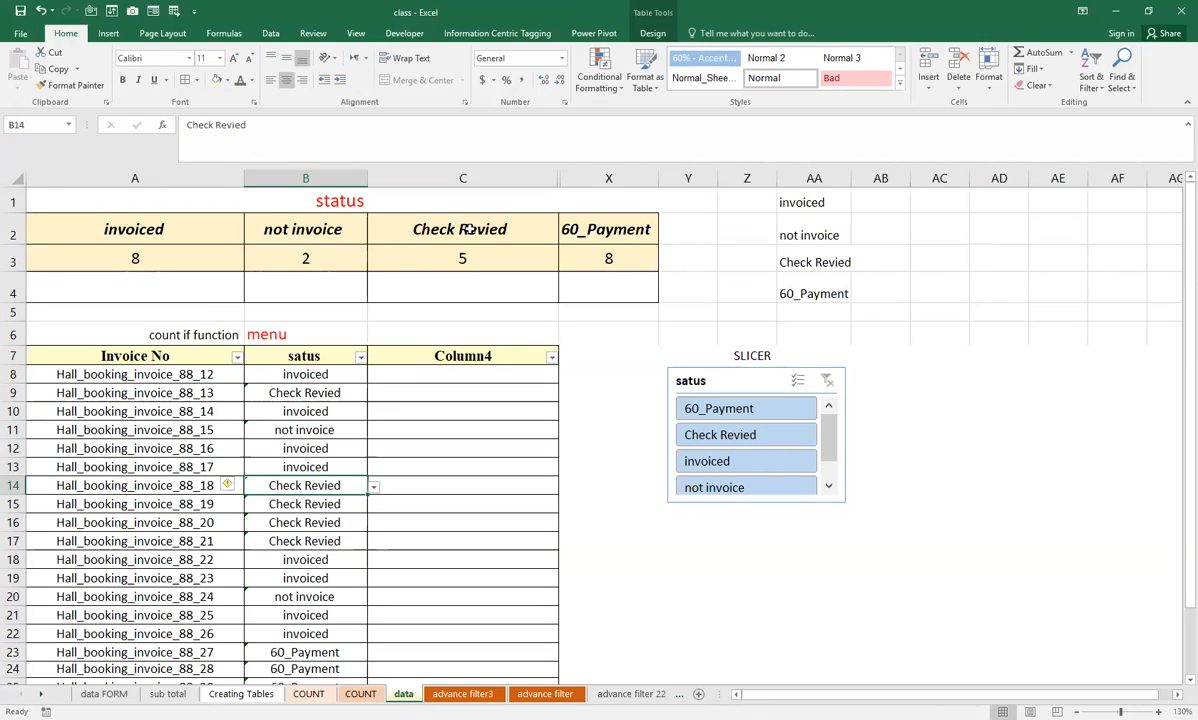
Inspect the Check Revied heading in C2 and the COUNTIF formula below it in C3.
double_click(442, 218)
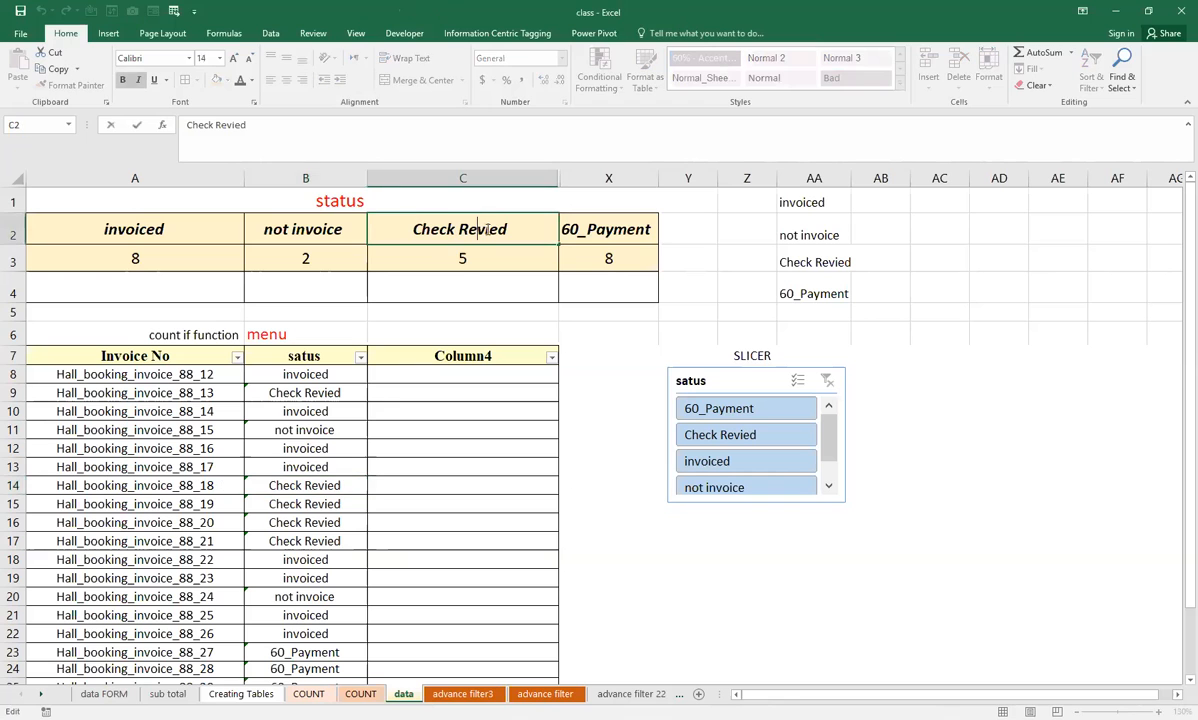
scroll(420, 400, "down", 2)
scroll(414, 428, "up", 2)
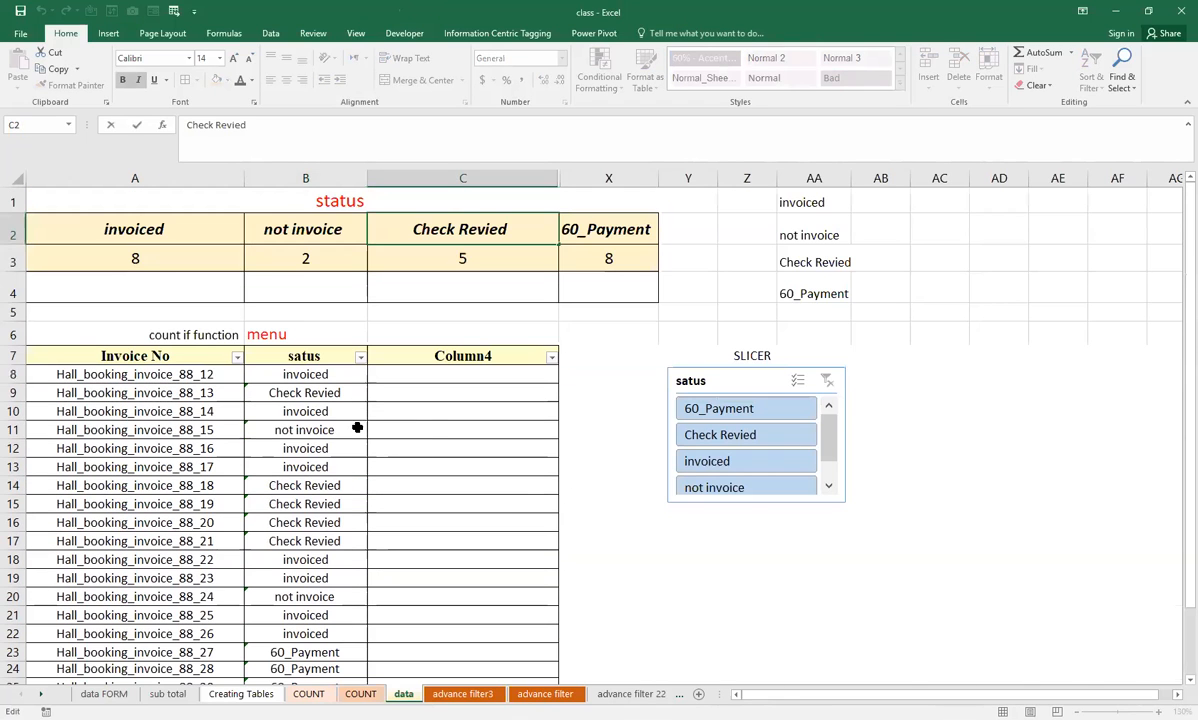
left_click(330, 428)
scroll(336, 405, "down", 1)
scroll(336, 405, "up", 1)
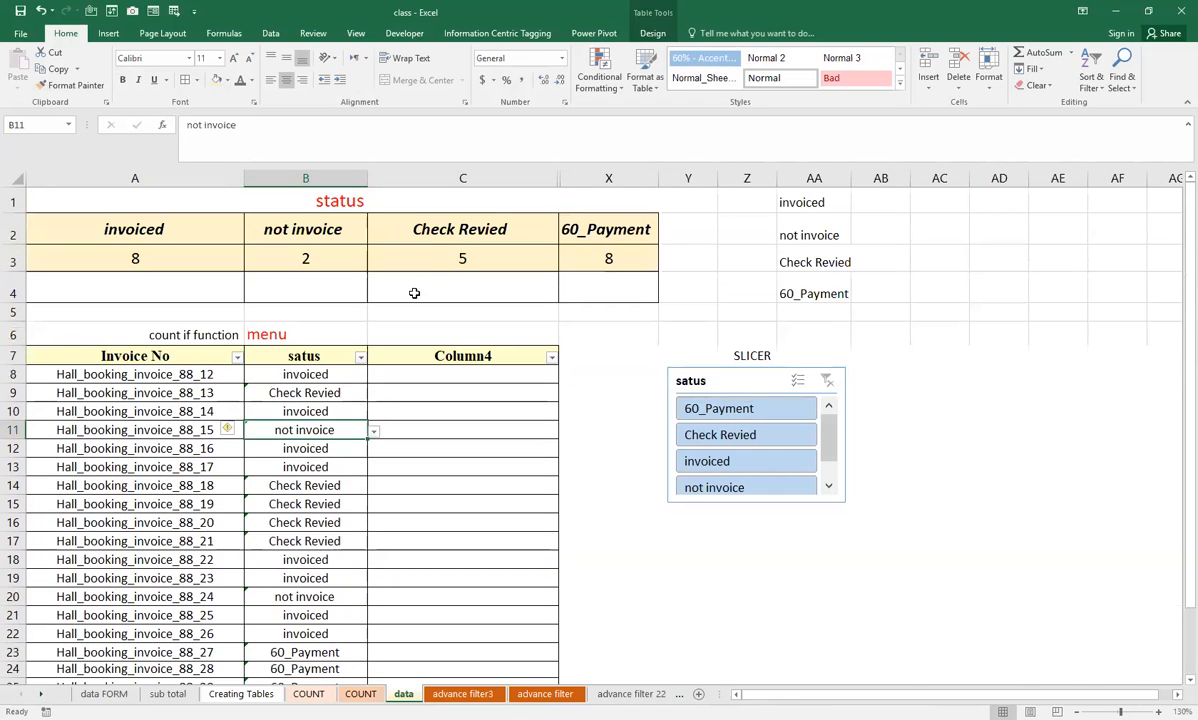
left_click(420, 258)
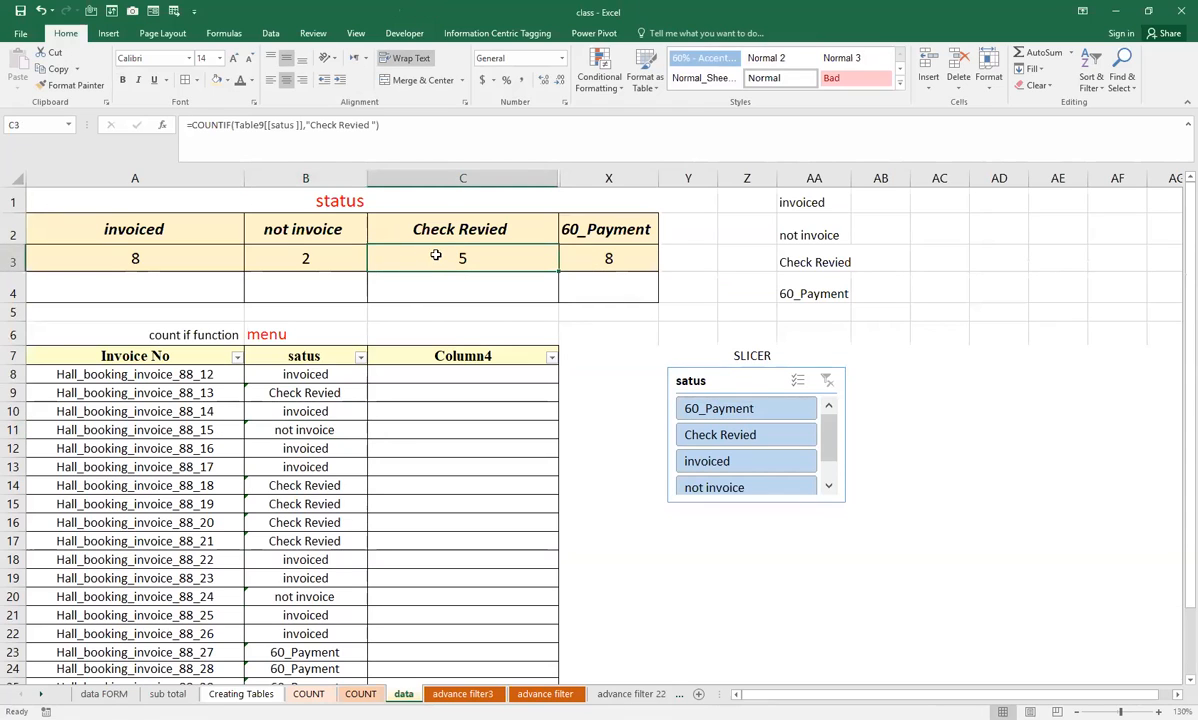
left_click(361, 357)
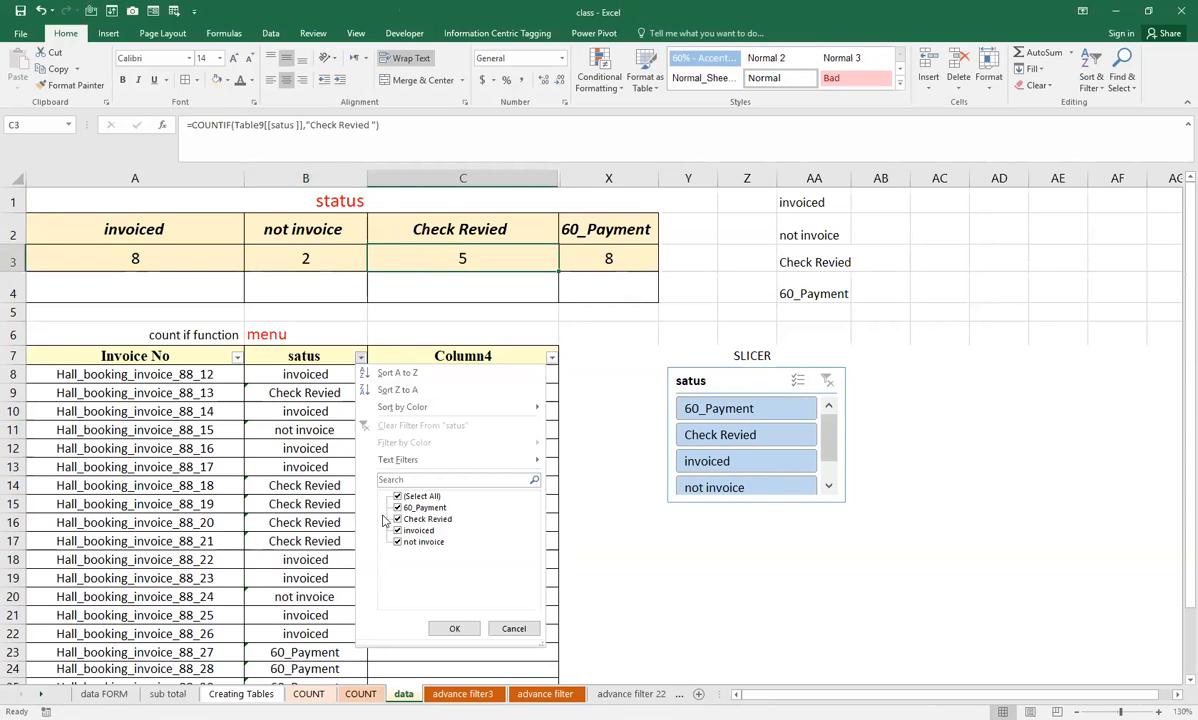
left_click(398, 496)
left_click(316, 388)
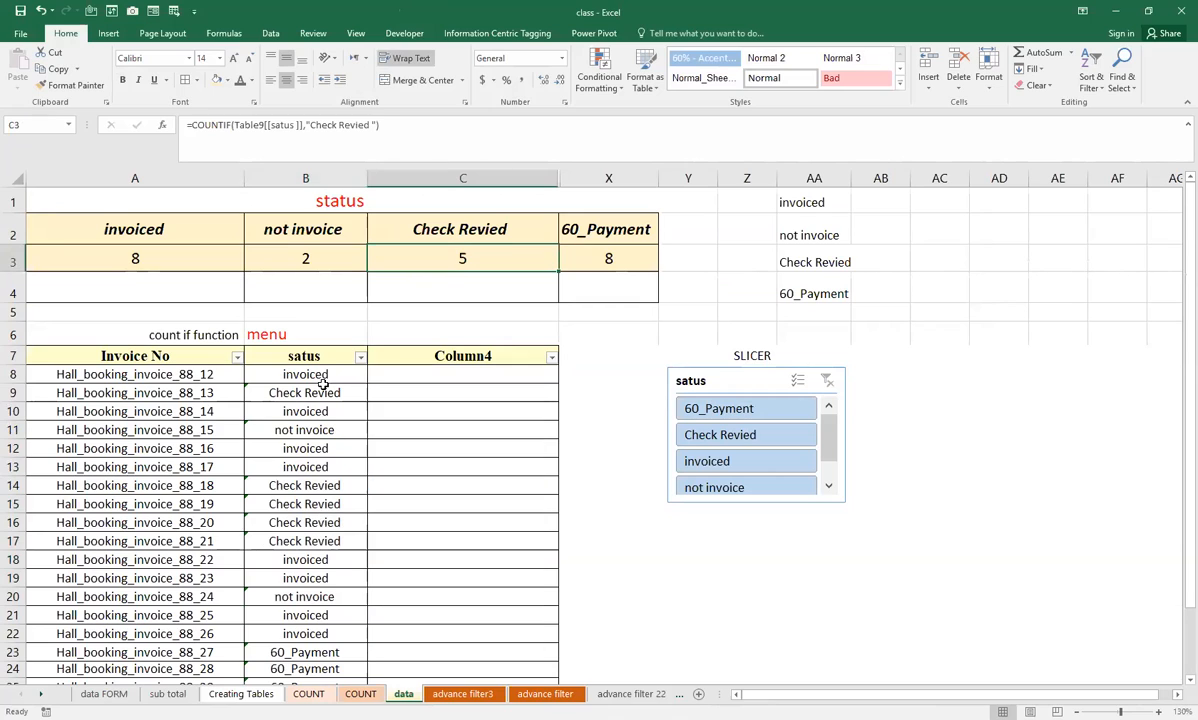
Change the status of Hall_booking_invoice_88_12 in B8 to Check Revied.
left_click(342, 380)
left_click(378, 381)
left_click(353, 377)
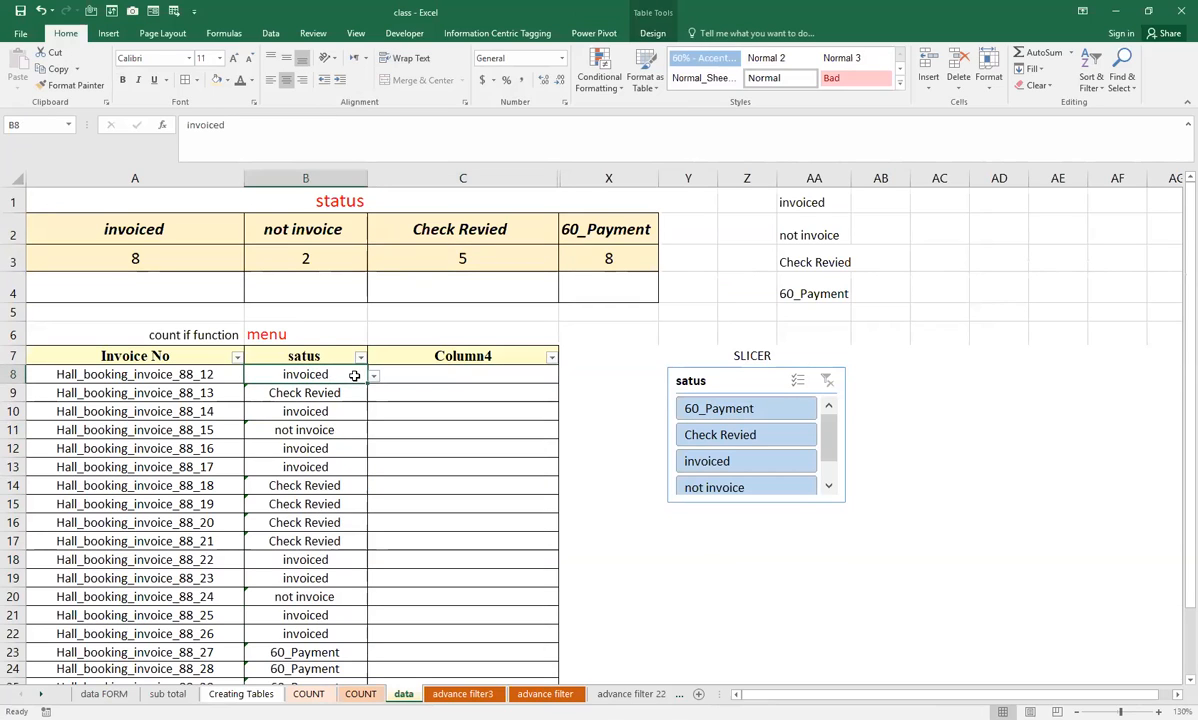
left_click(373, 377)
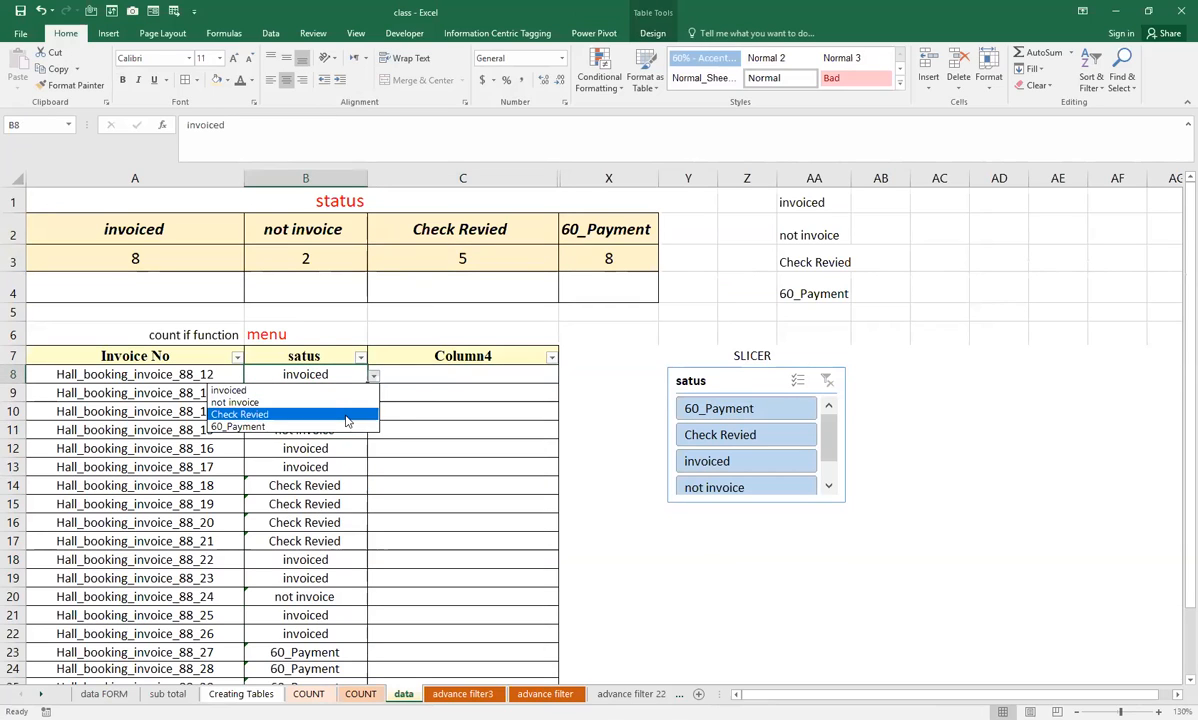
left_click(340, 414)
left_click(332, 449)
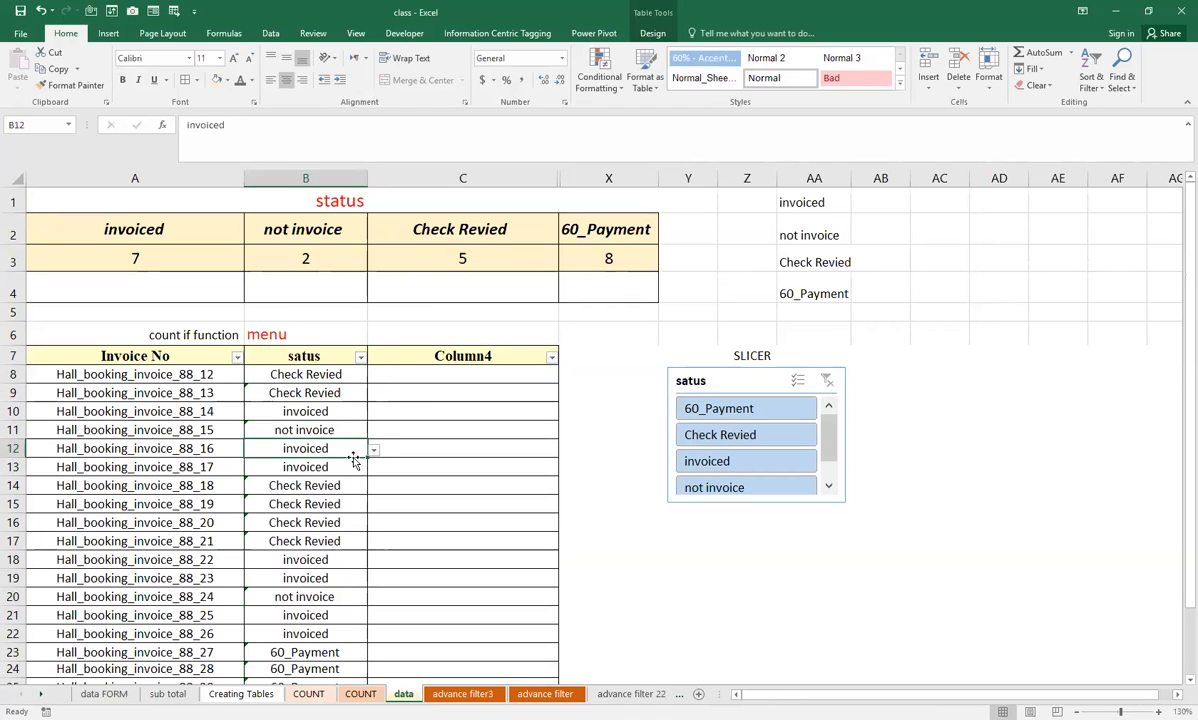
Compare the Check Revied and not invoice entries in the satus column with the totals in row 3.
left_click(316, 484)
left_click(333, 428)
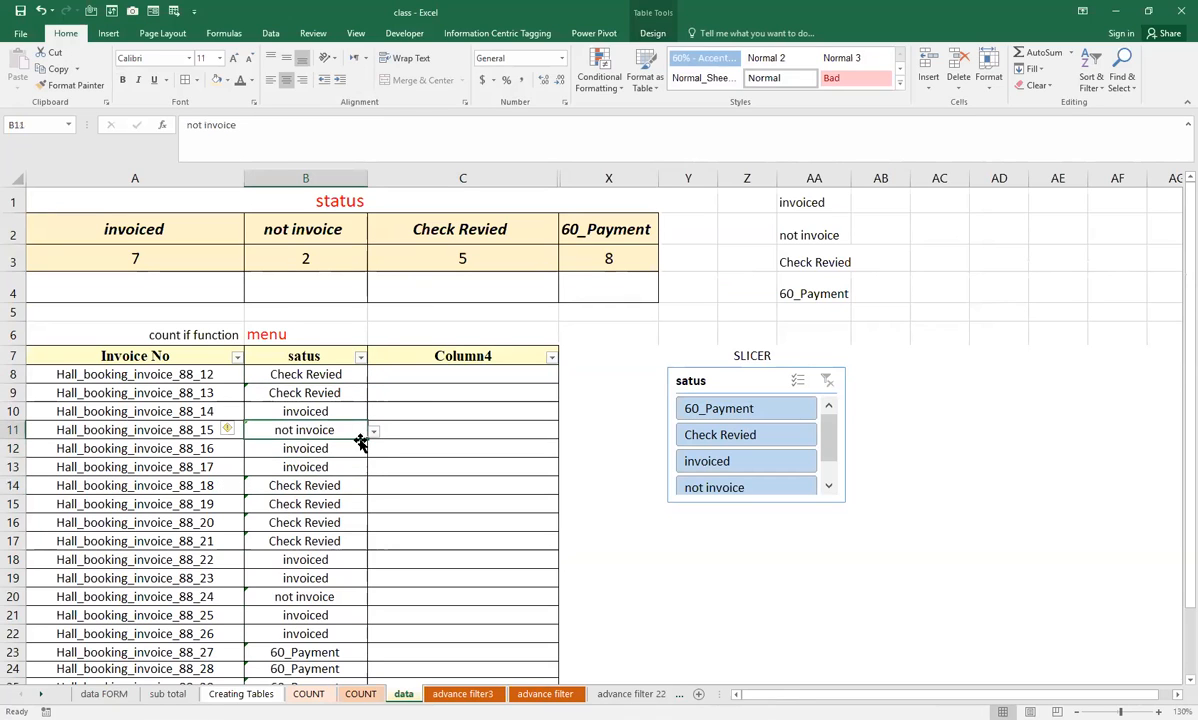
left_click(323, 478)
scroll(323, 467, "down", 1)
scroll(318, 455, "up", 1)
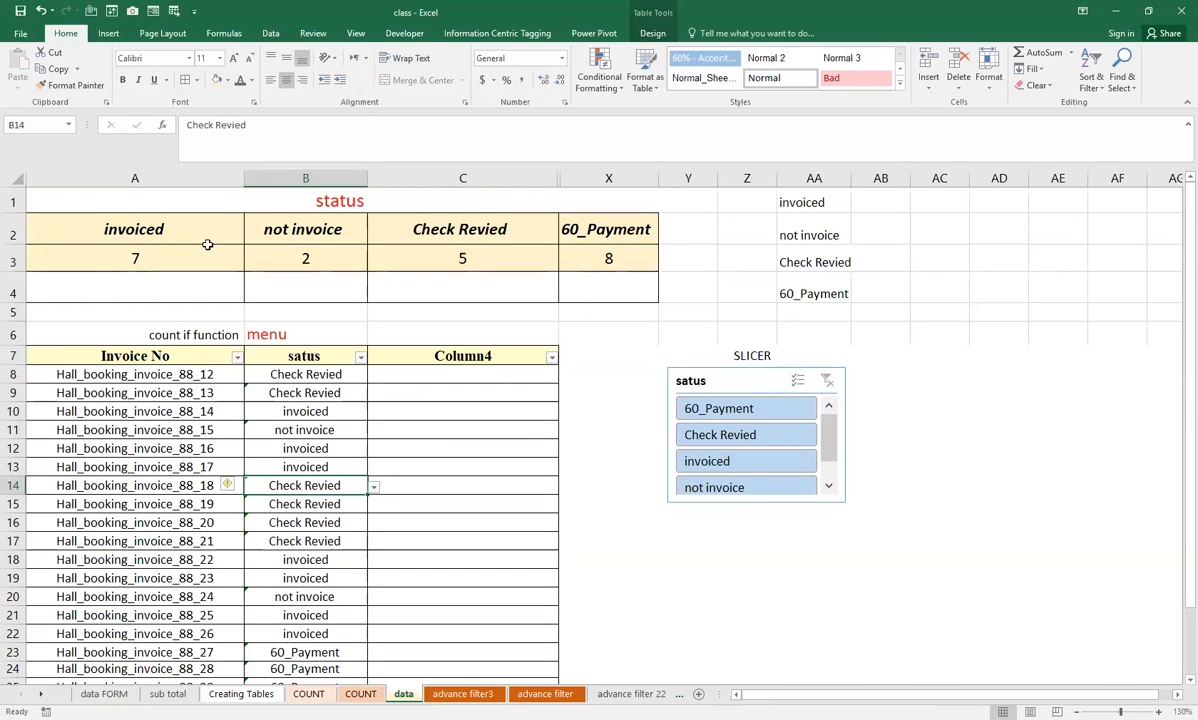
Inspect the COUNTIF formula for 60_Payment in X3 and the satus range it refers to.
left_click(570, 258)
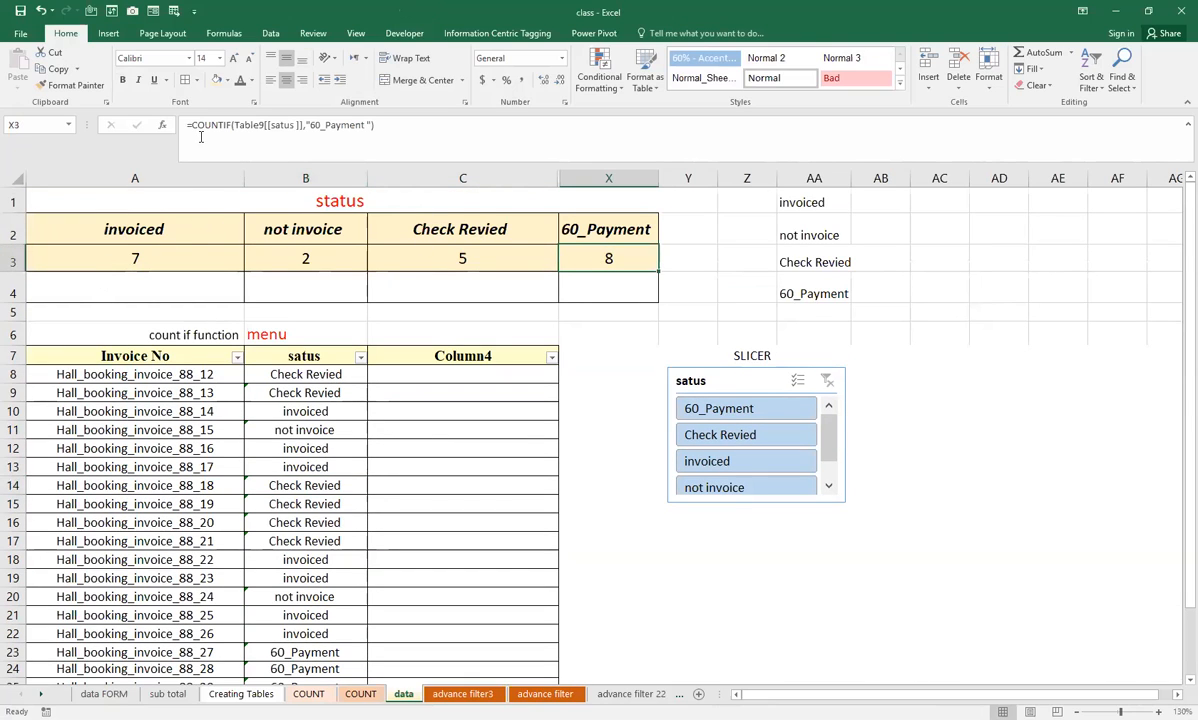
double_click(609, 259)
scroll(342, 424, "down", 8)
scroll(348, 515, "up", 8)
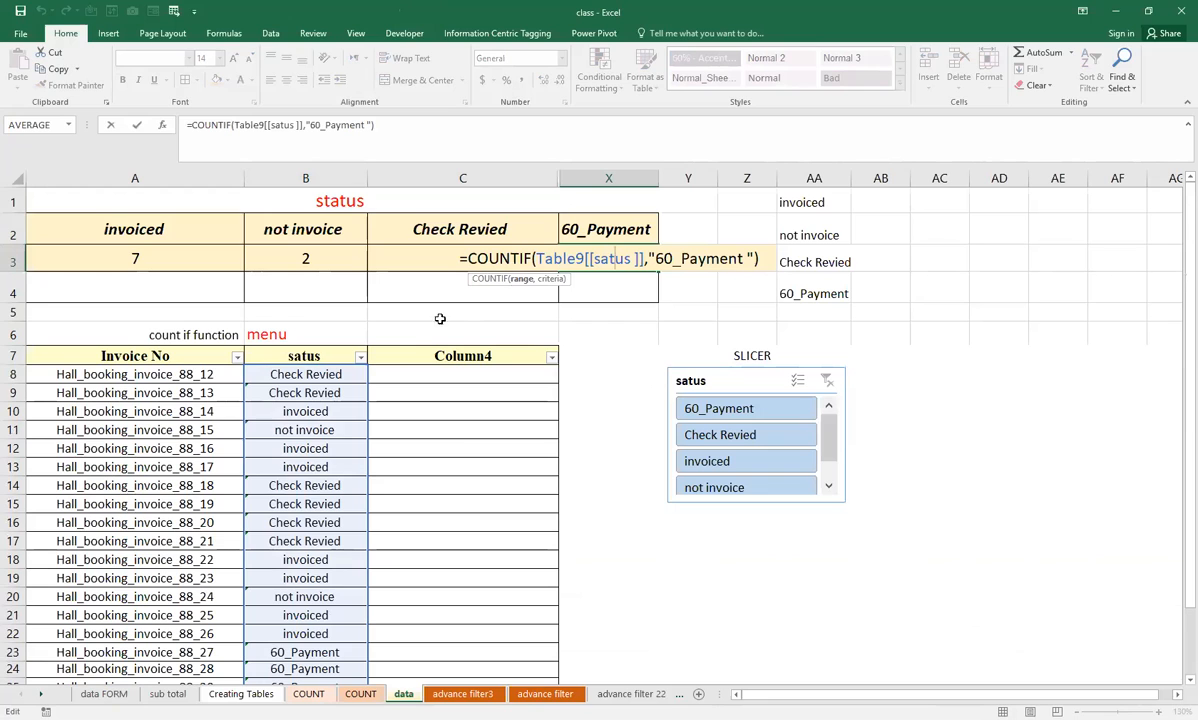
scroll(269, 674, "down", 2)
scroll(265, 660, "up", 2)
key("ctrl+Return")
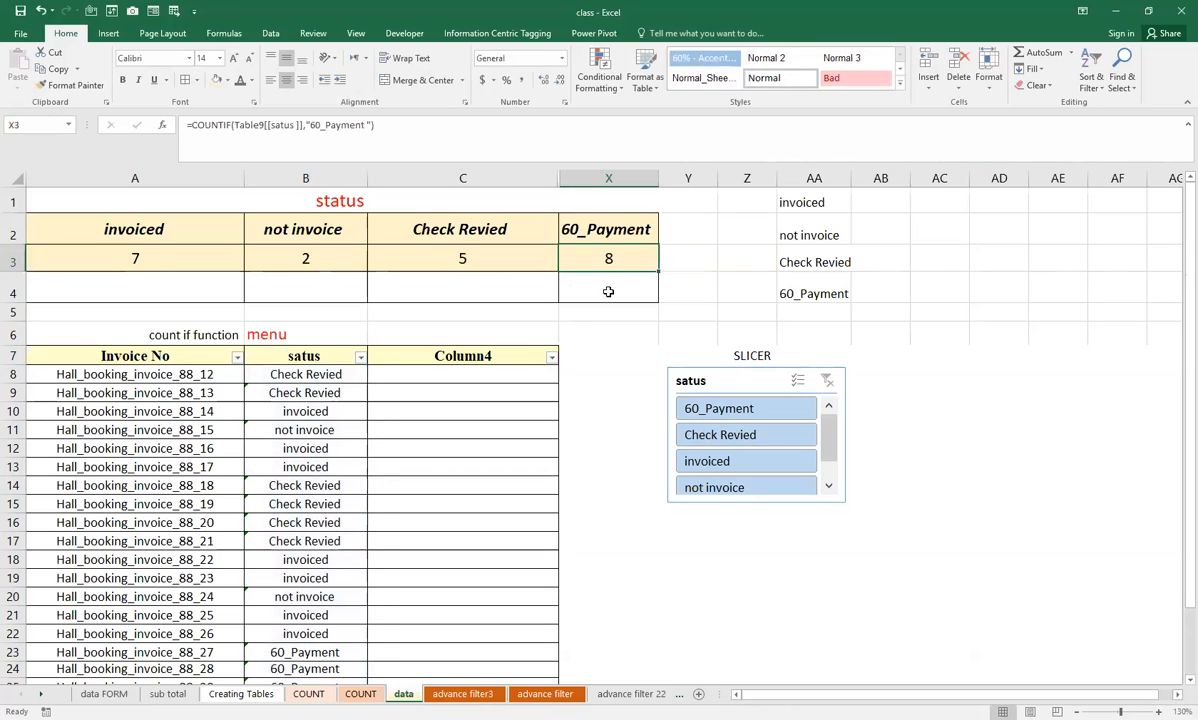
Examine the satus entries down to the last invoice row and compare them with the status totals.
left_click(638, 408)
scroll(638, 407, "down", 2)
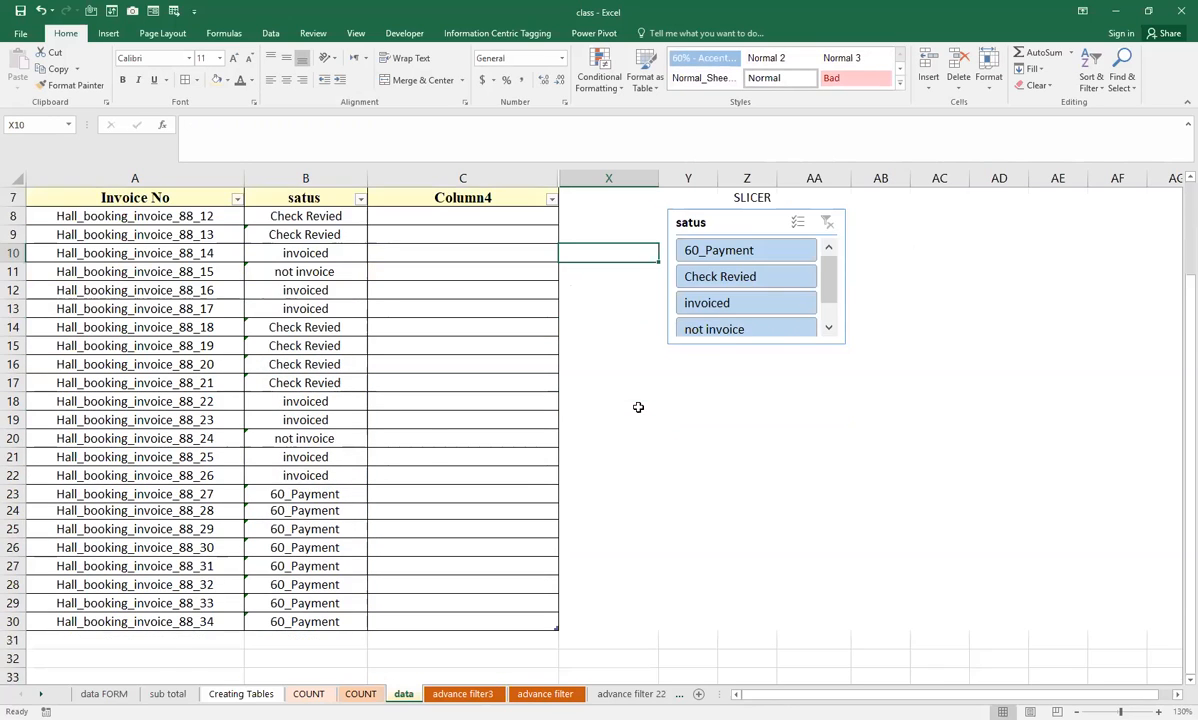
scroll(638, 407, "up", 2)
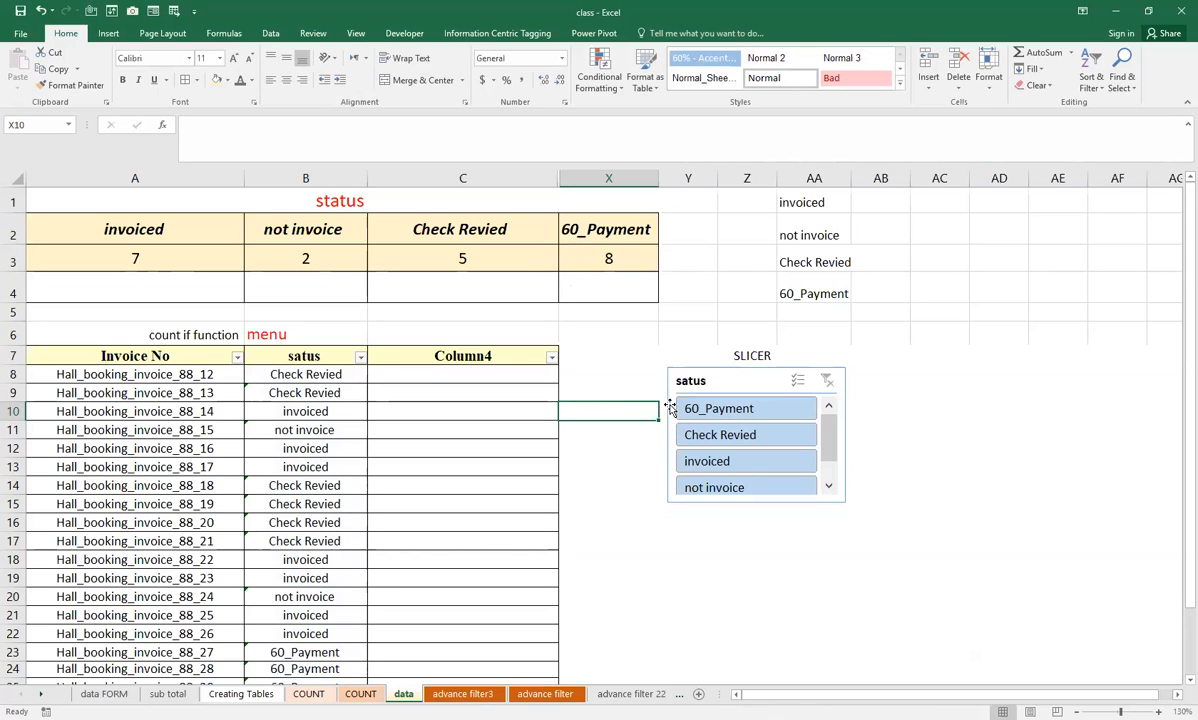
scroll(642, 386, "down", 2)
scroll(620, 388, "up", 2)
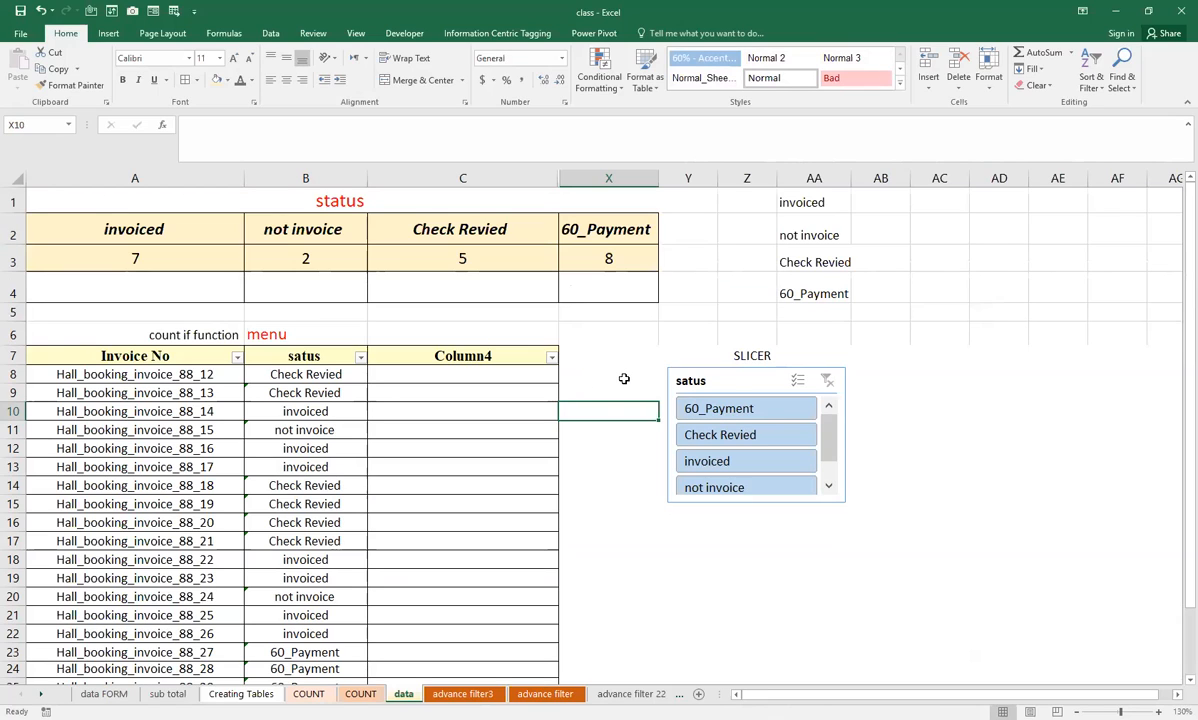
Review the status list in AA1:AA4 and the options offered in the B8 drop-down without choosing one.
left_click_drag(785, 200, 806, 294)
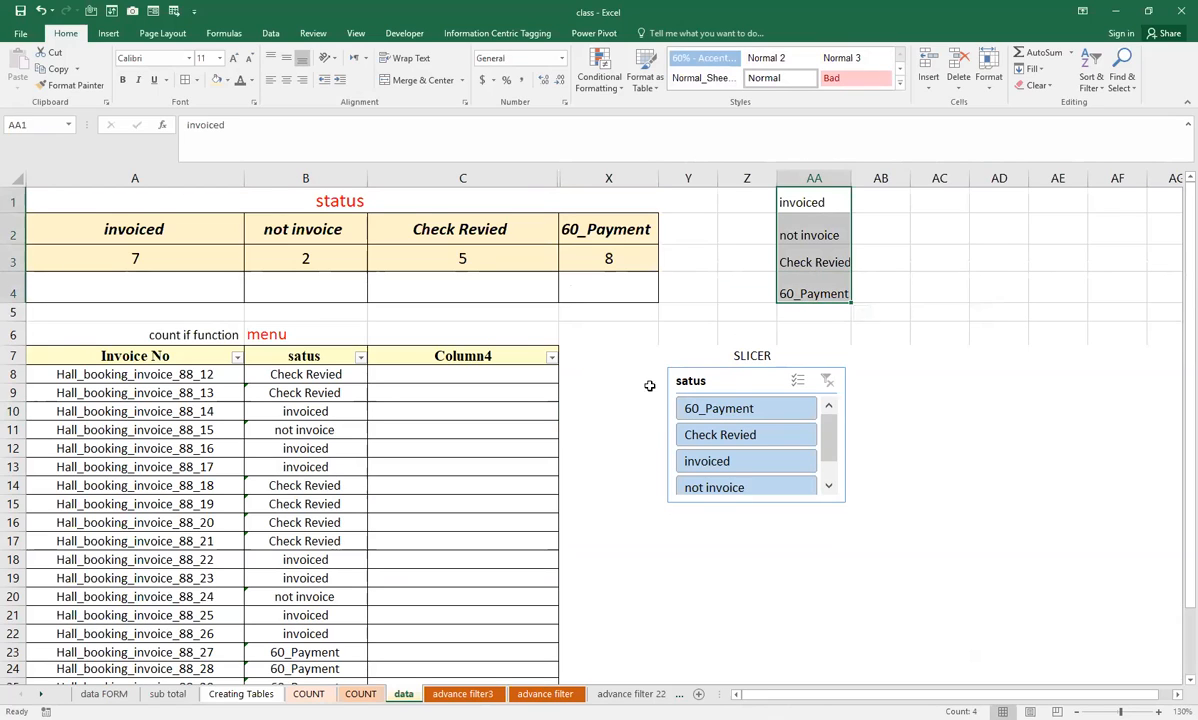
left_click(422, 413)
left_click(345, 376)
left_click(375, 383)
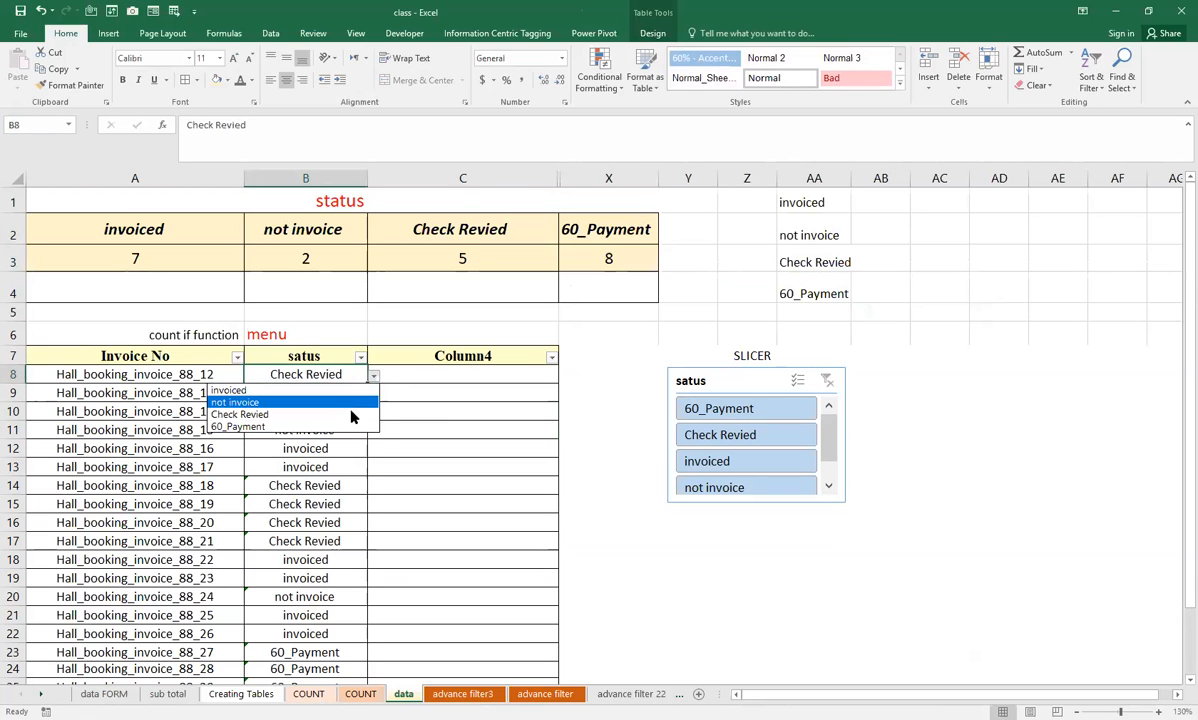
left_click(432, 428)
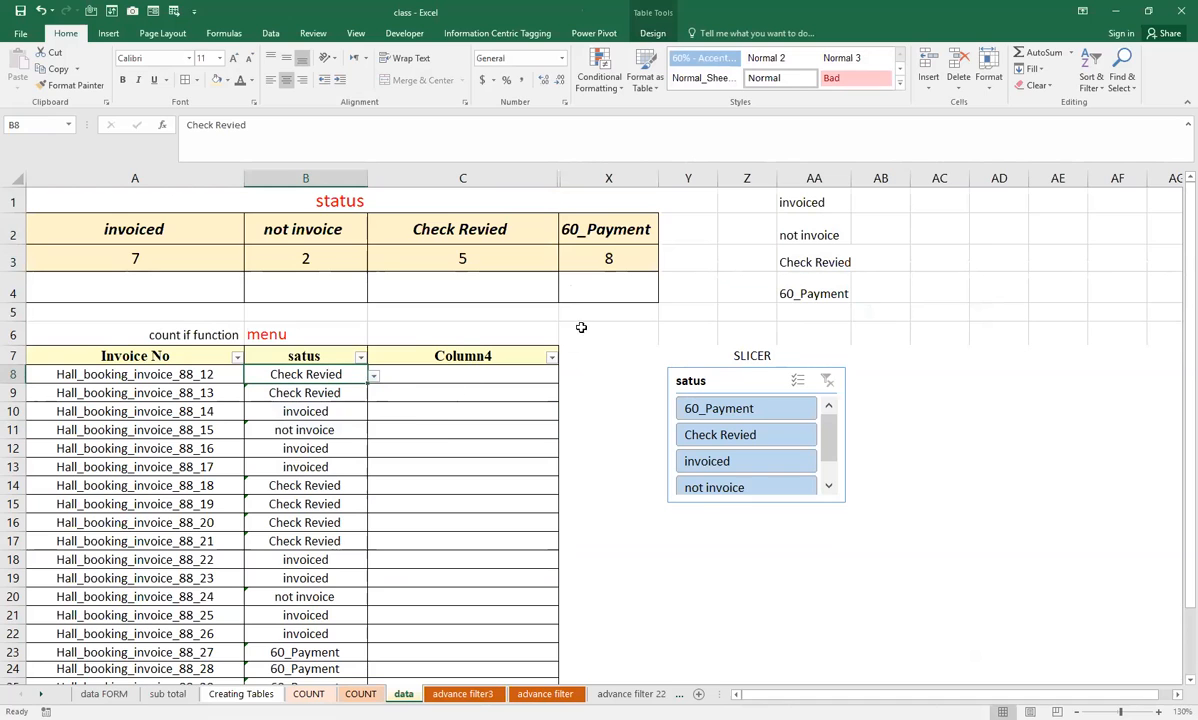
Clear all status entries in the satus column, B8:B30, and check the COUNTIF totals in row 3.
left_click_drag(343, 377, 361, 620)
key("Delete")
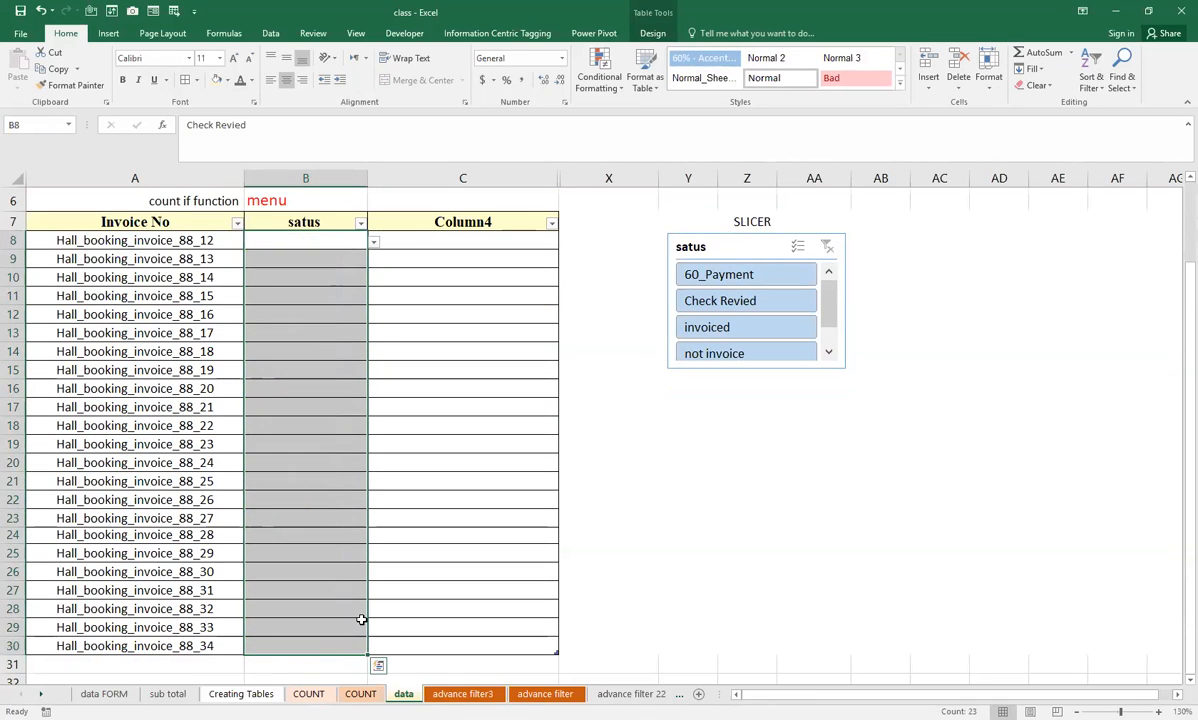
scroll(419, 572, "up", 2)
left_click(451, 562)
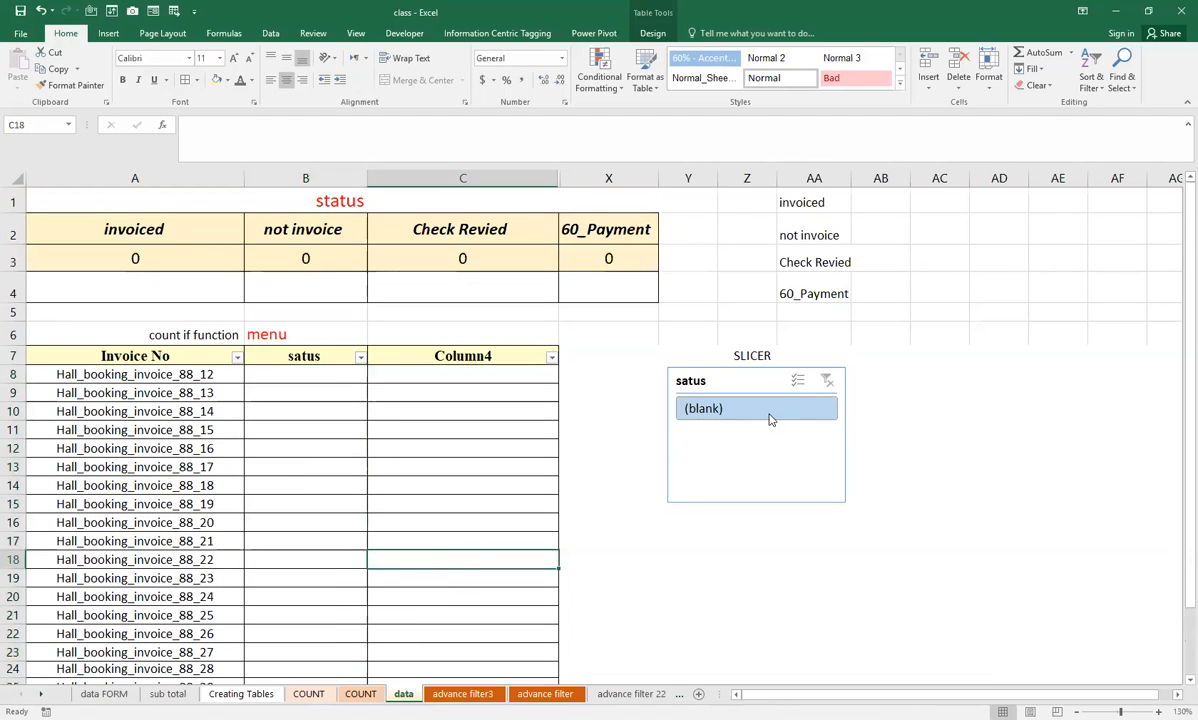
Delete the satus slicer beside the invoice table.
left_click(772, 372)
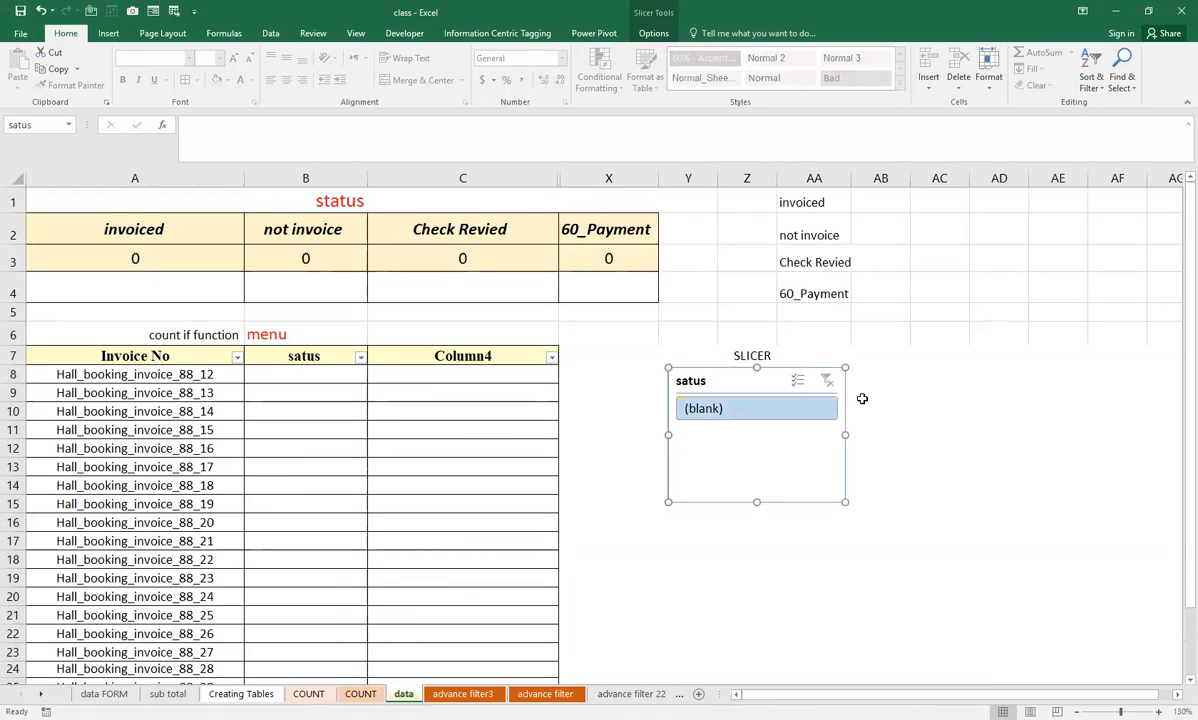
key("Delete")
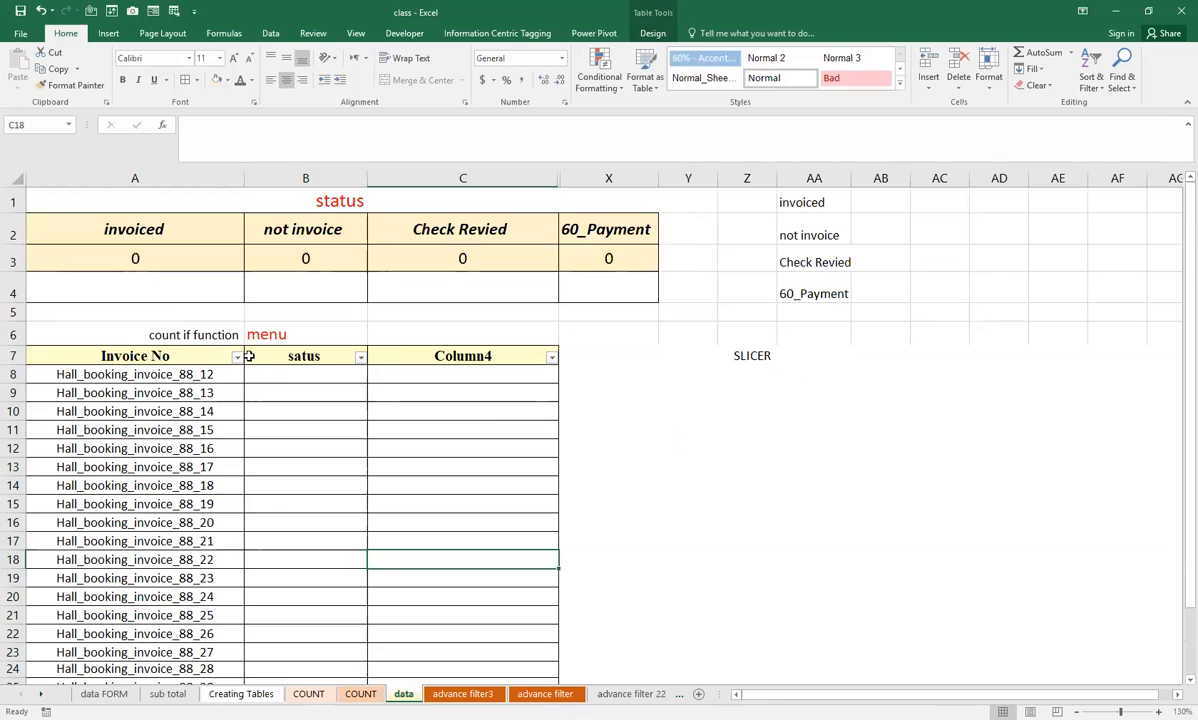
left_click(300, 375)
left_click(625, 462)
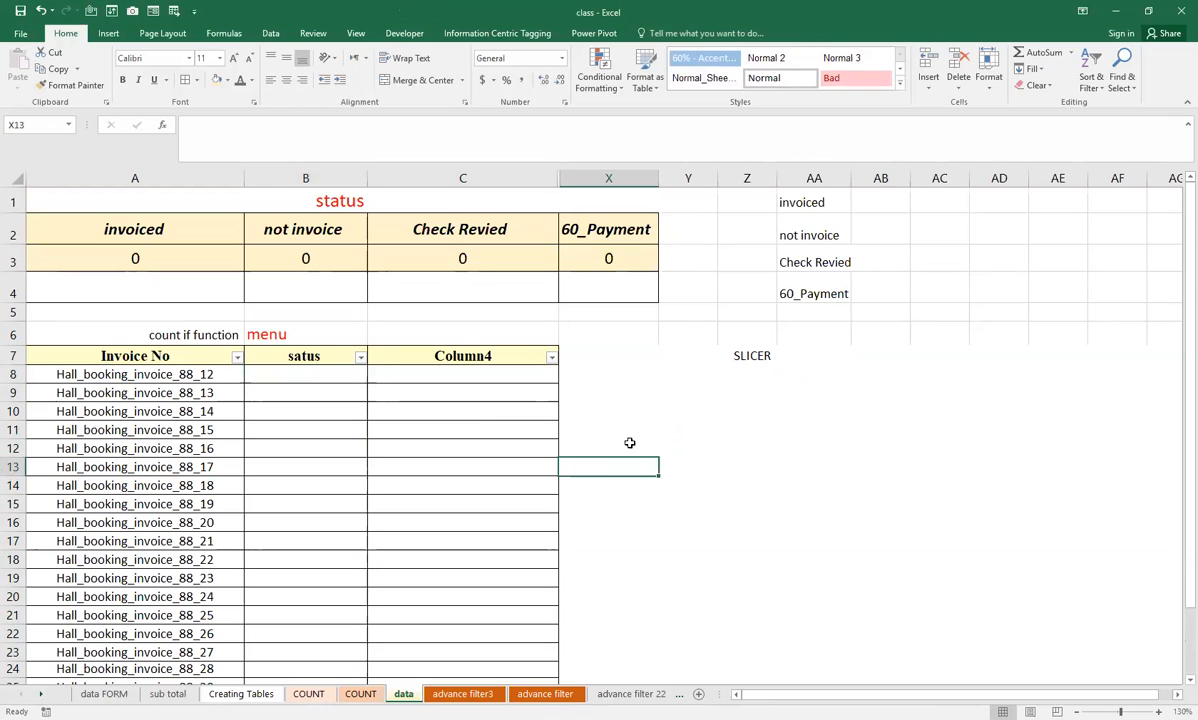
Replace the Check Revied entry in AA3 of the status list with Cheq Recvied.
double_click(806, 201)
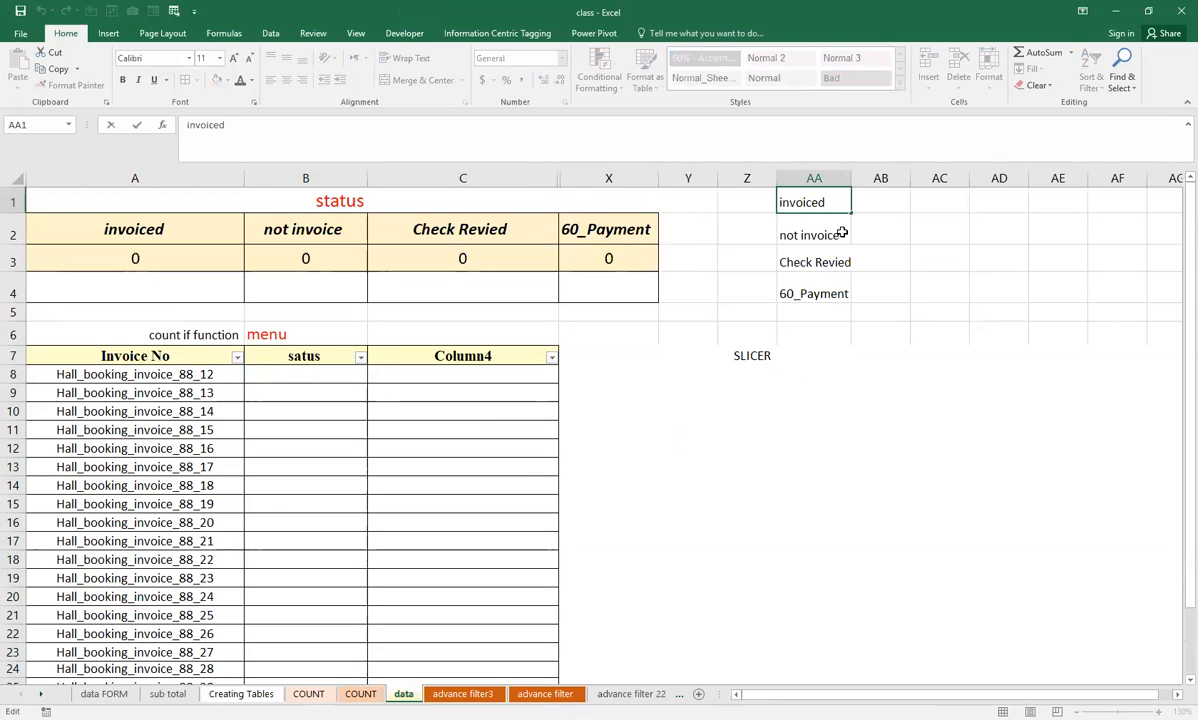
left_click(843, 235)
left_click(845, 262)
double_click(845, 262)
double_click(840, 262)
key("BackSpace")
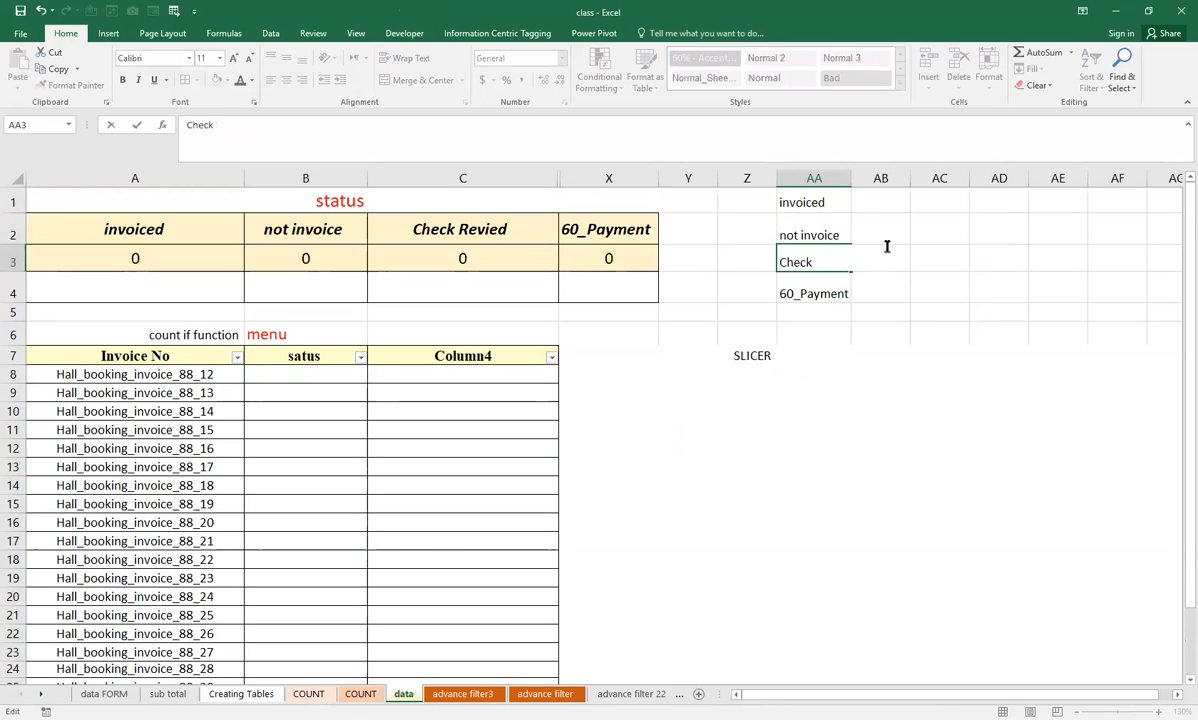
type("rECIVED")
key("BackSpace")
key("BackSpace")
key("BackSpace")
key("BackSpace")
key("BackSpace")
key("BackSpace")
key("BackSpace")
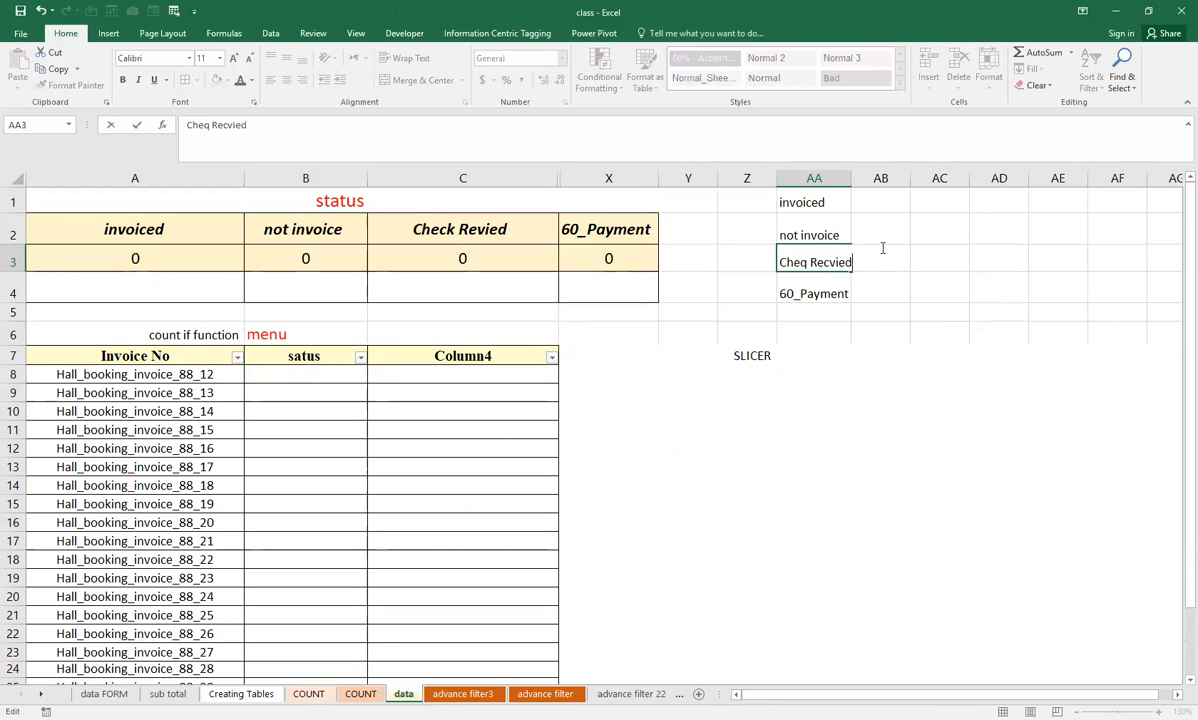
key("Return")
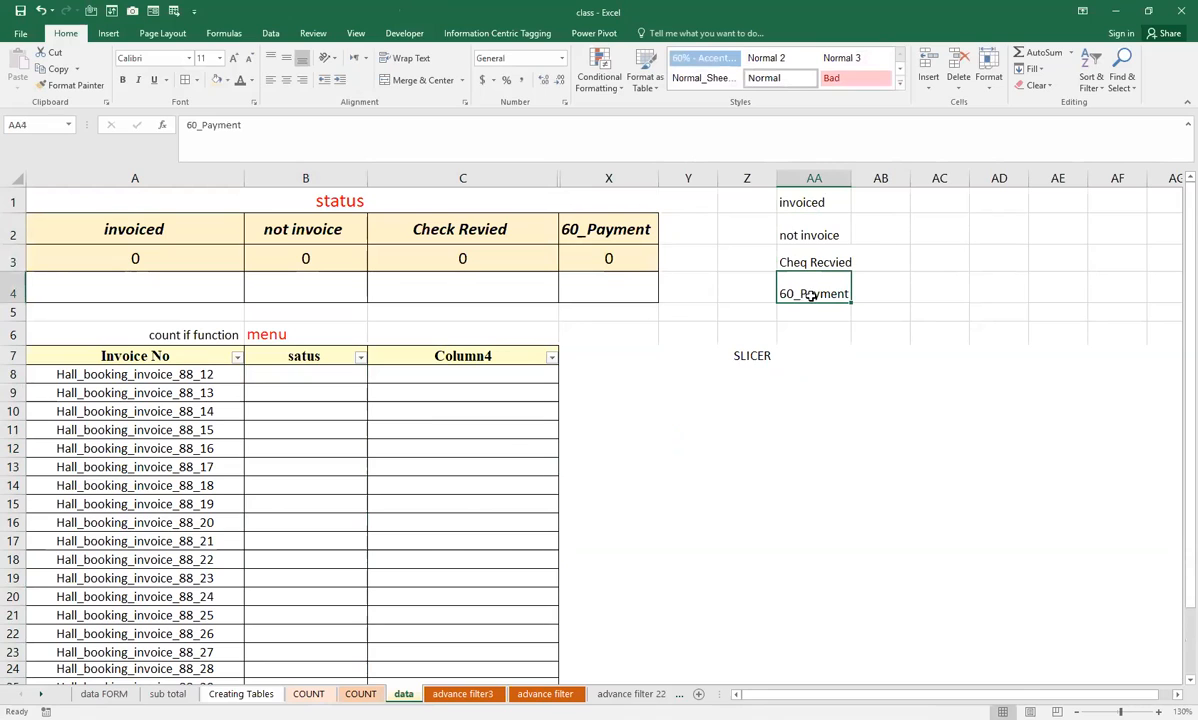
Open the data validation settings for cell B8 in the satus column and allow List entries.
left_click_drag(814, 203, 814, 293)
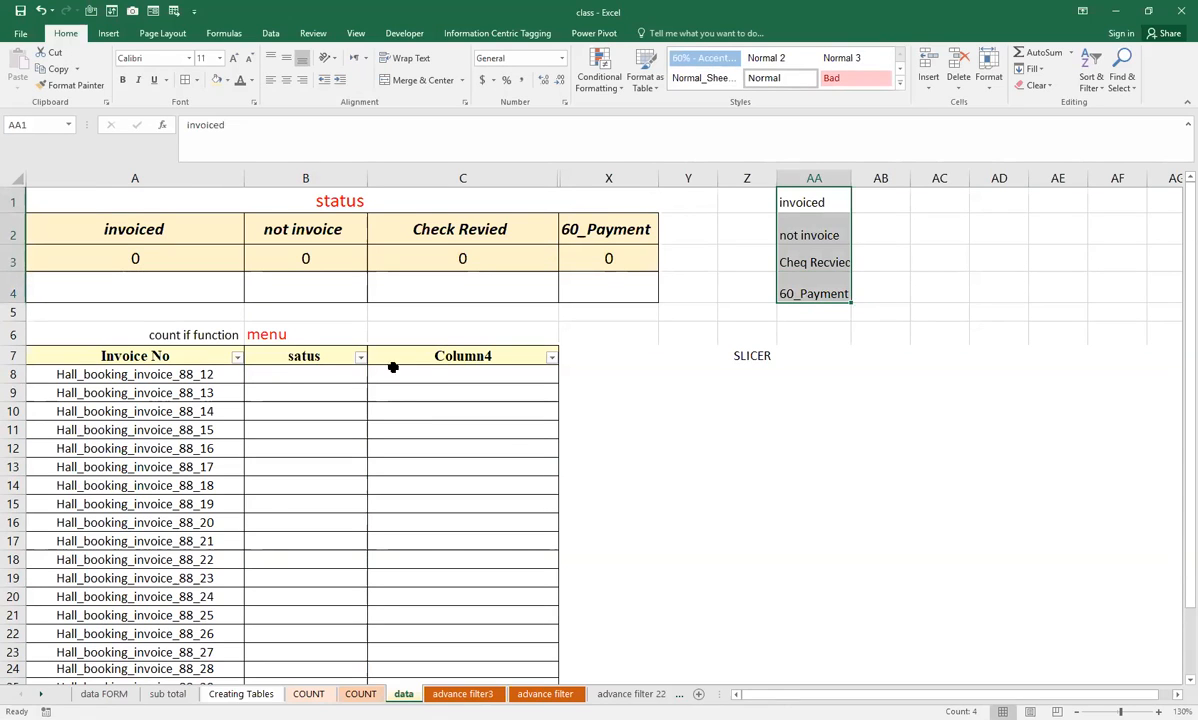
left_click(316, 373)
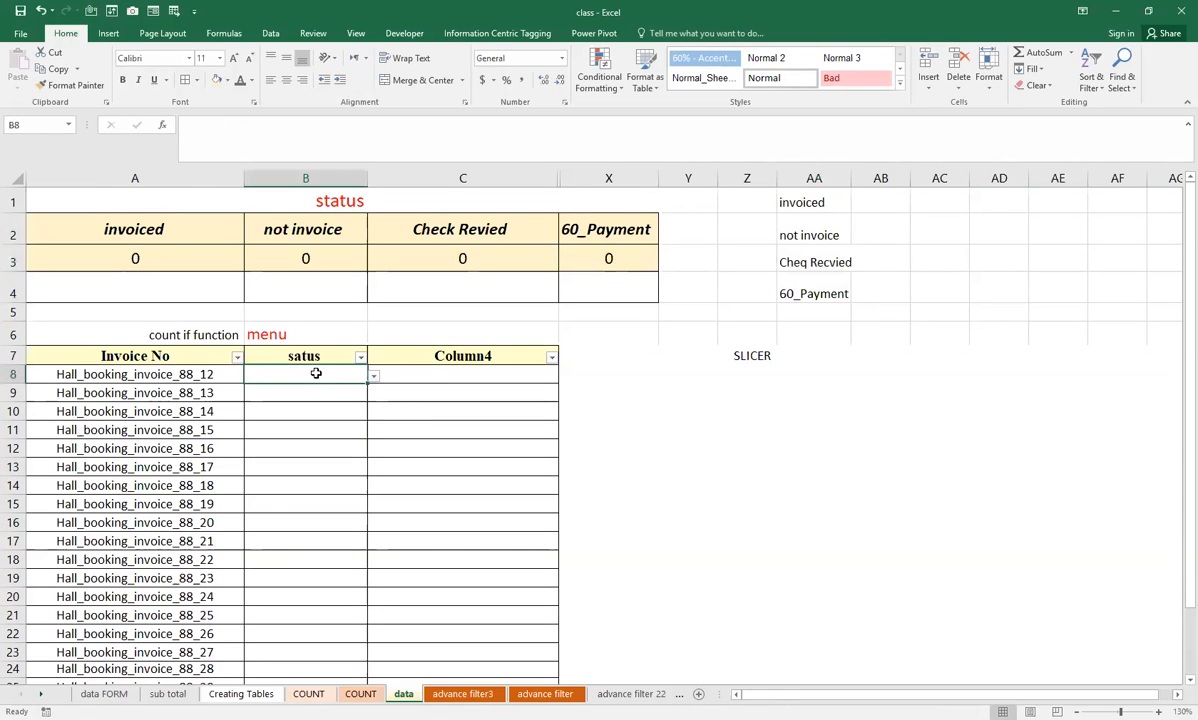
left_click(268, 35)
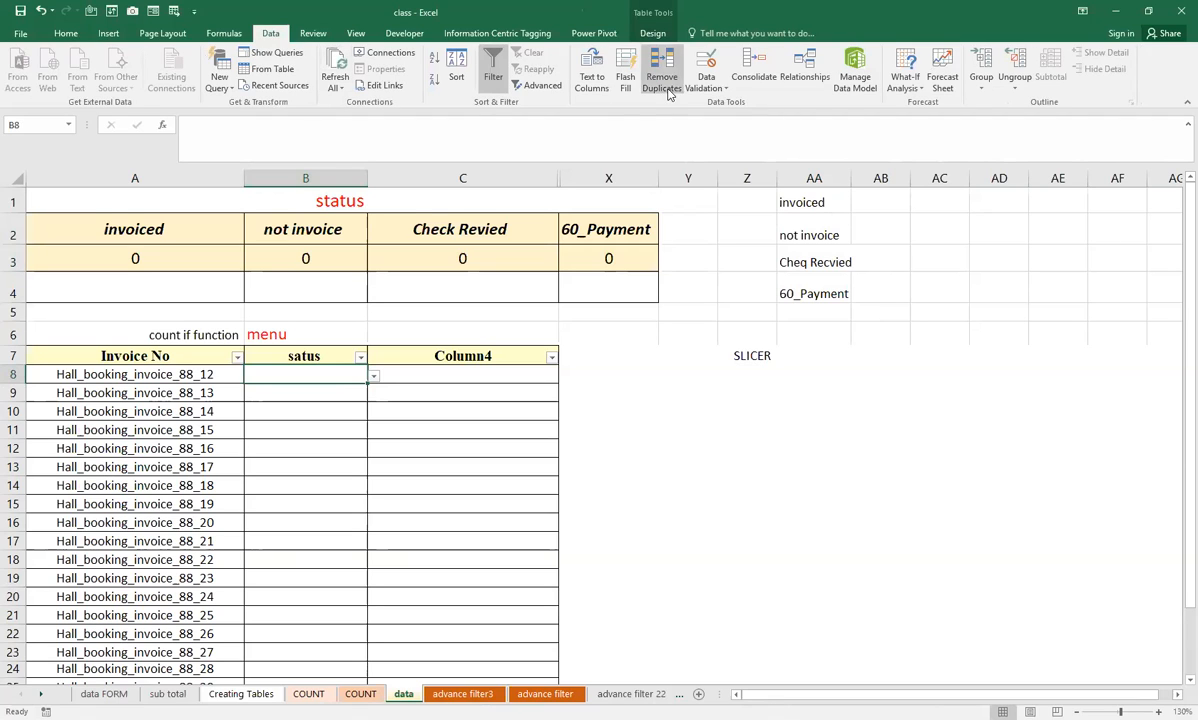
left_click(703, 88)
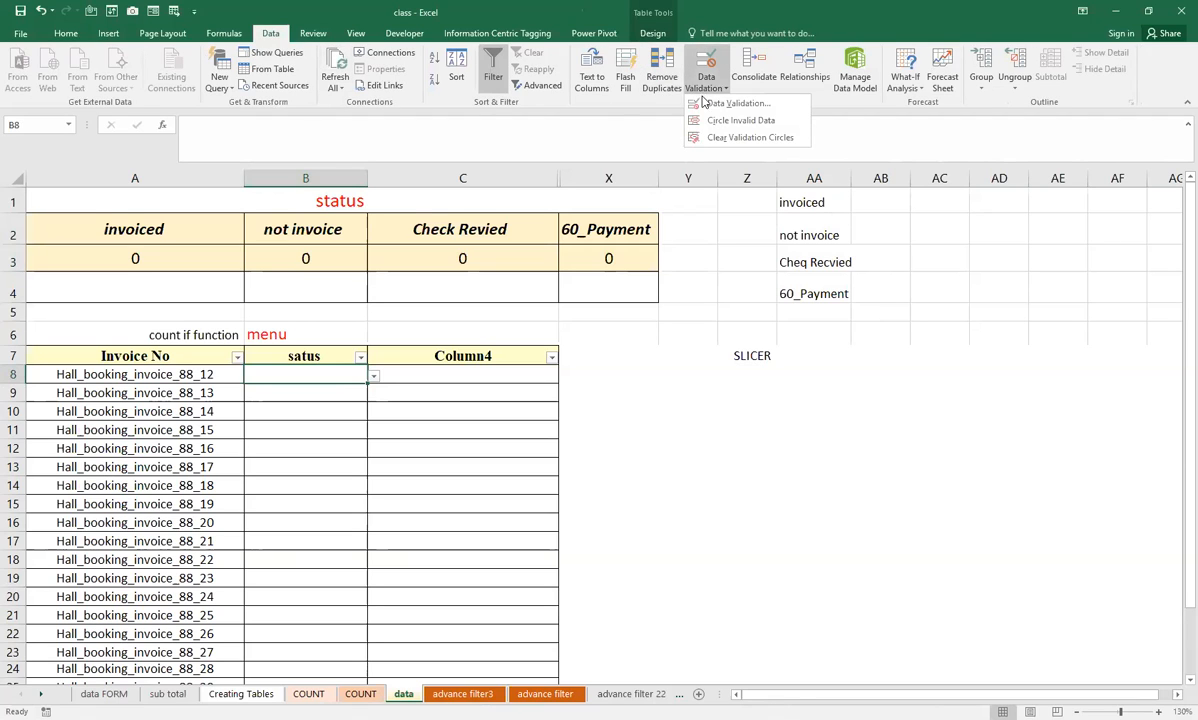
left_click(1150, 135)
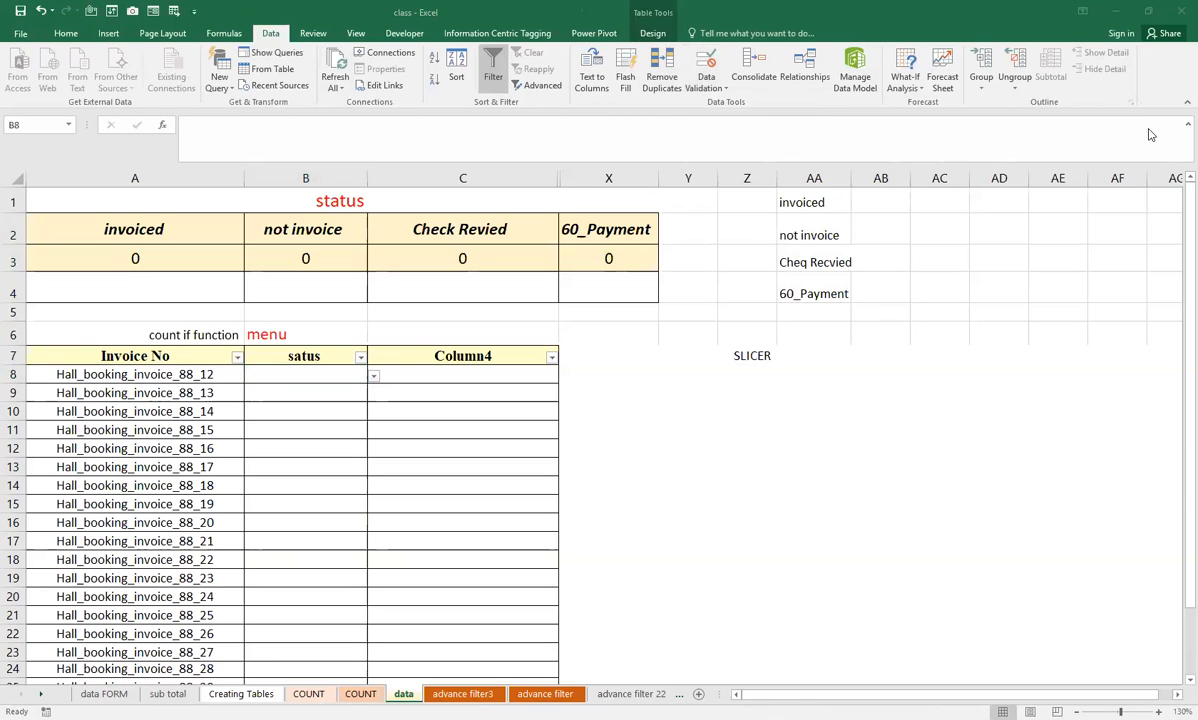
left_click(708, 90)
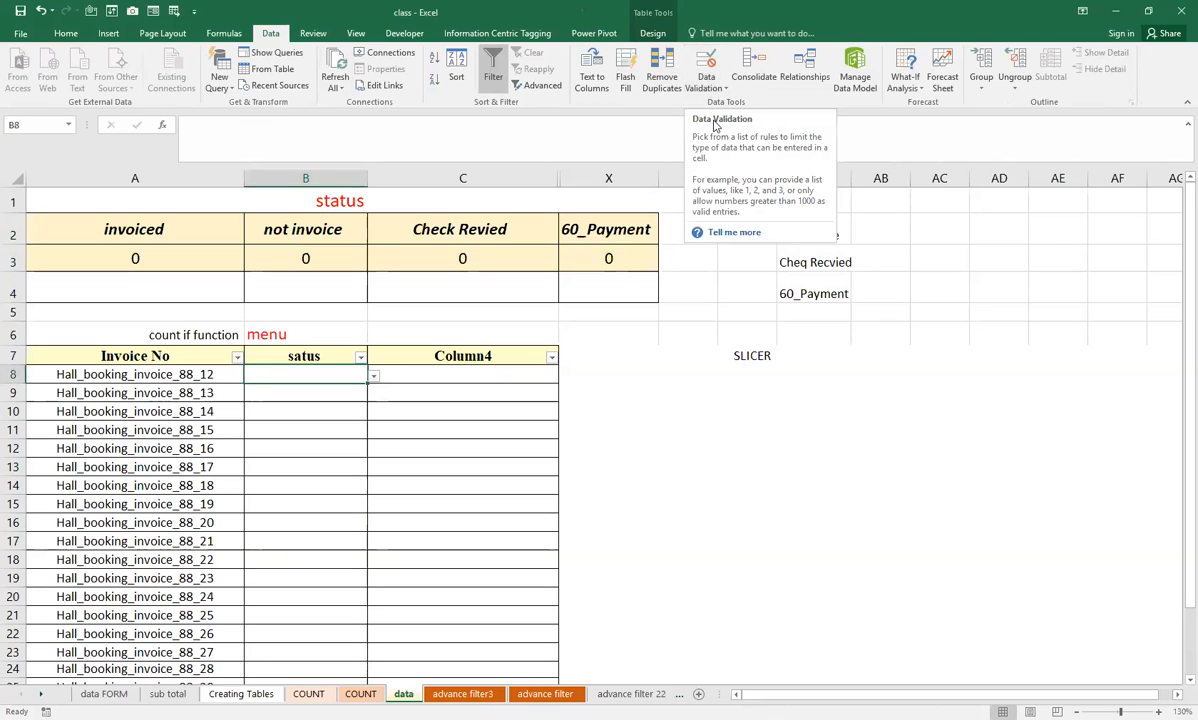
left_click(718, 90)
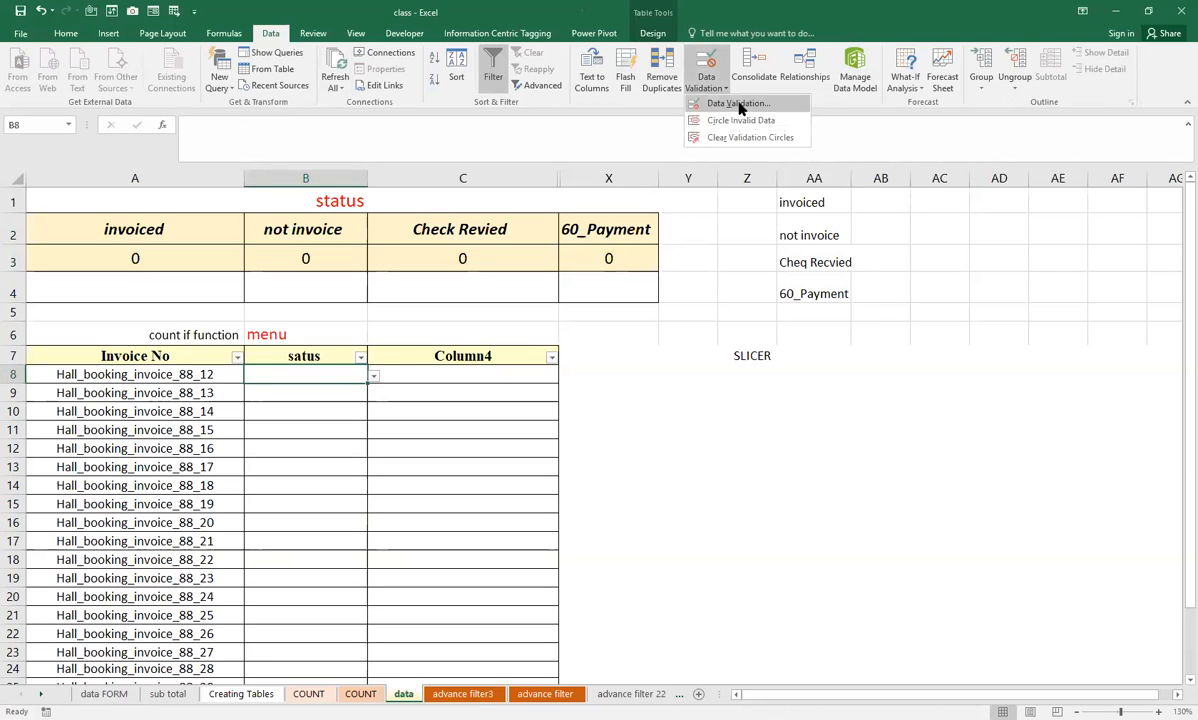
left_click(741, 104)
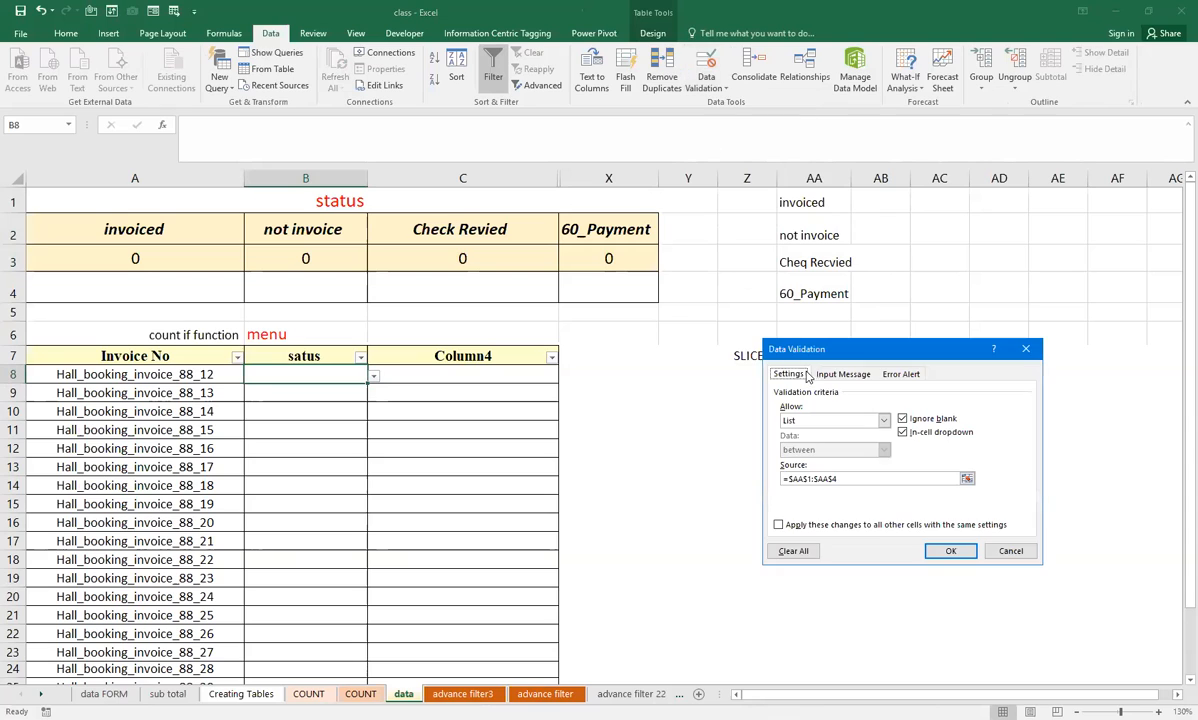
left_click(800, 420)
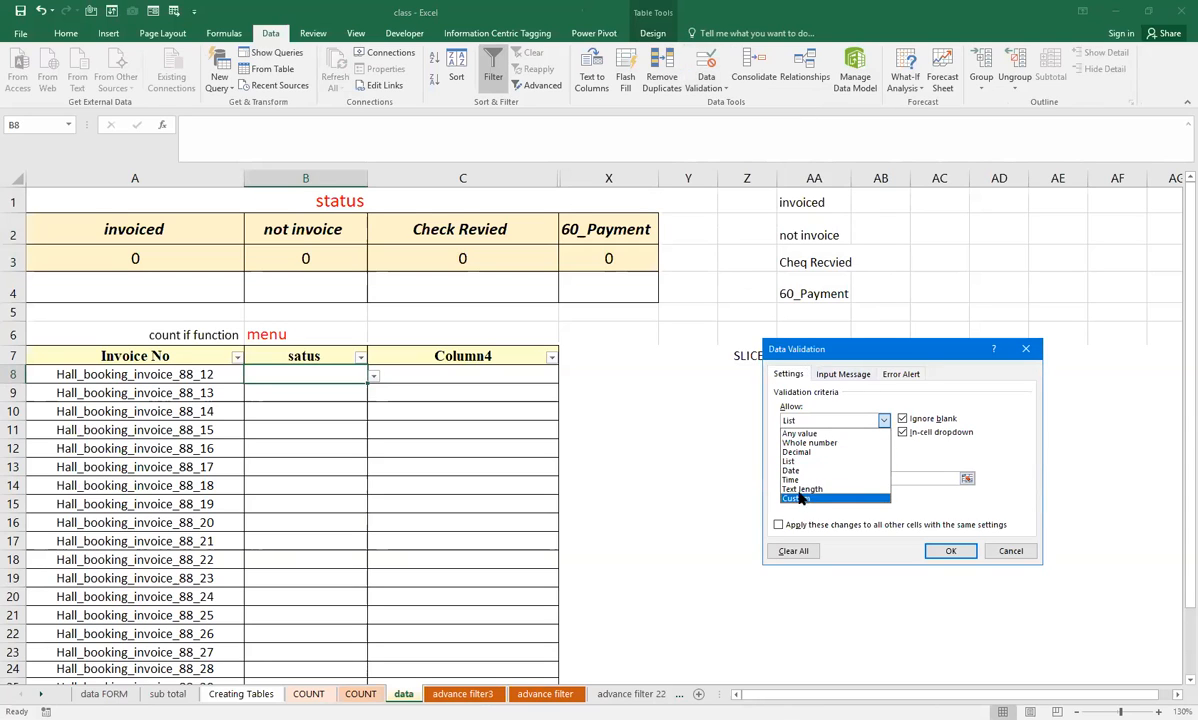
left_click(798, 462)
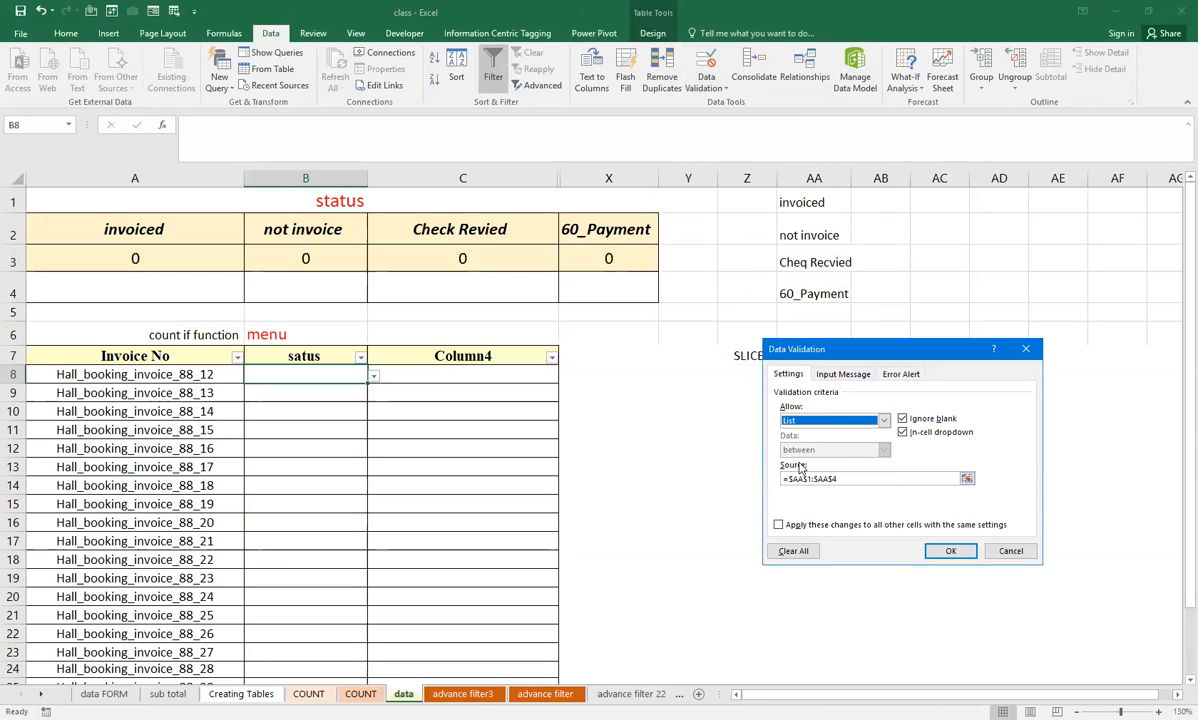
Replace the validation list's source with the status cells =$AA$1:$AA$4 and apply it.
left_click_drag(856, 480, 780, 482)
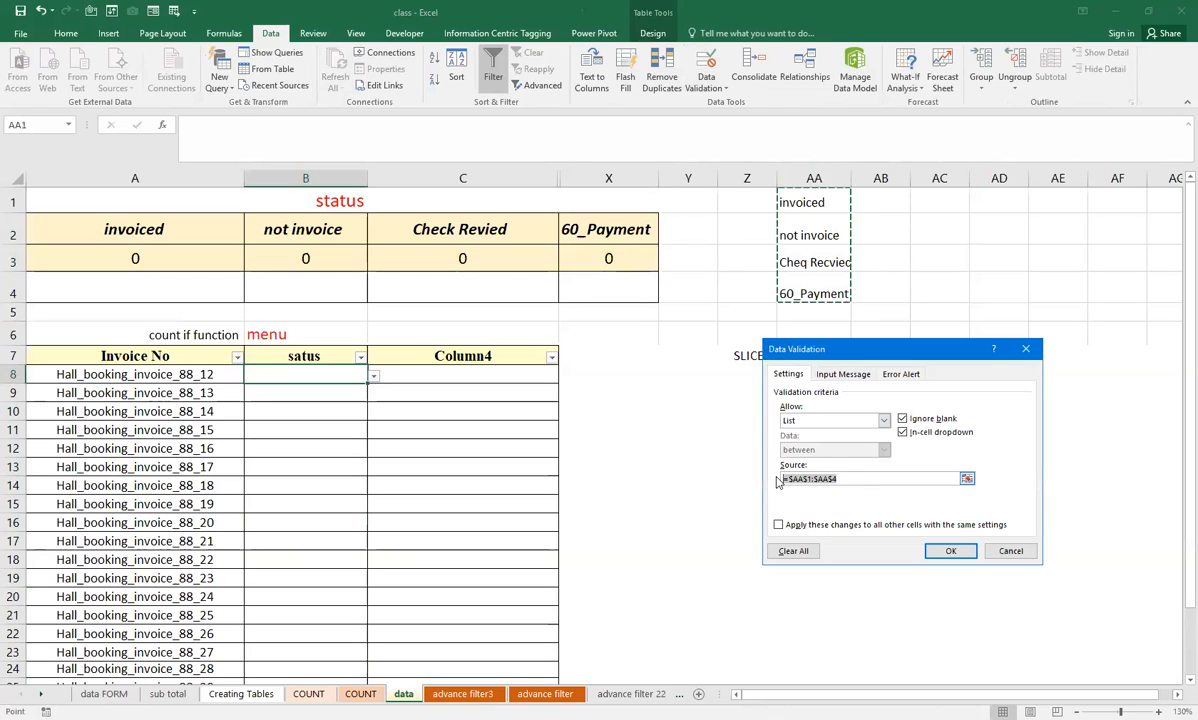
key("BackSpace")
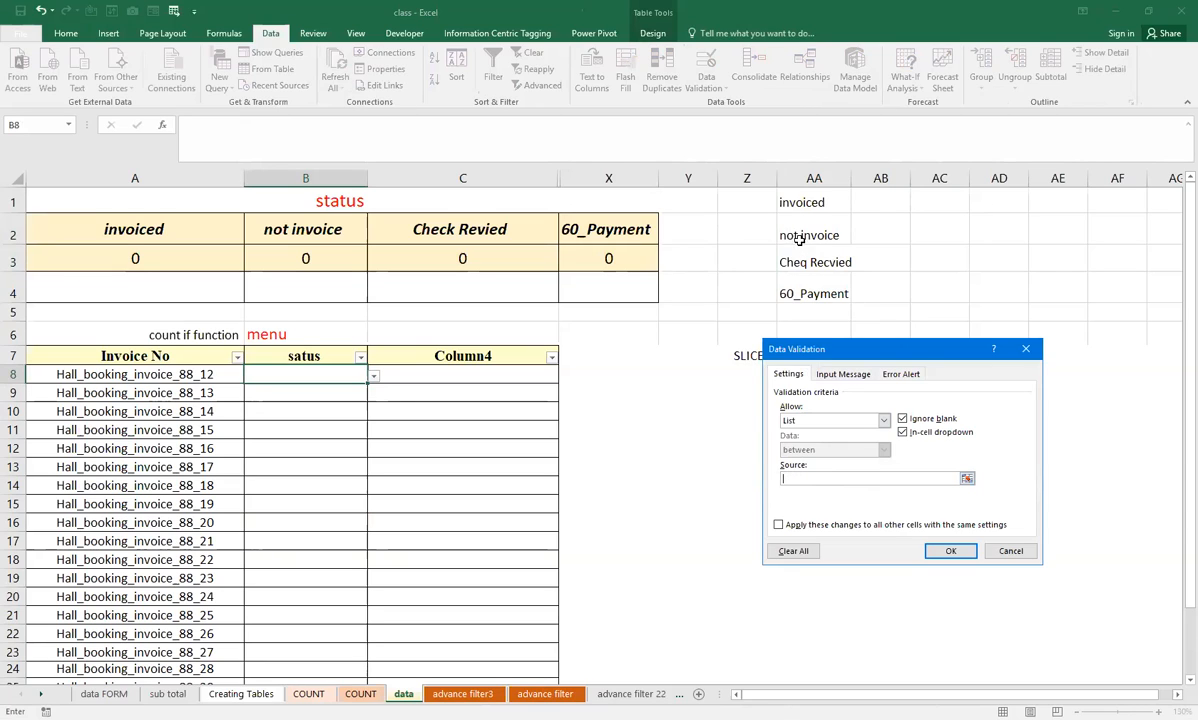
left_click_drag(789, 198, 799, 284)
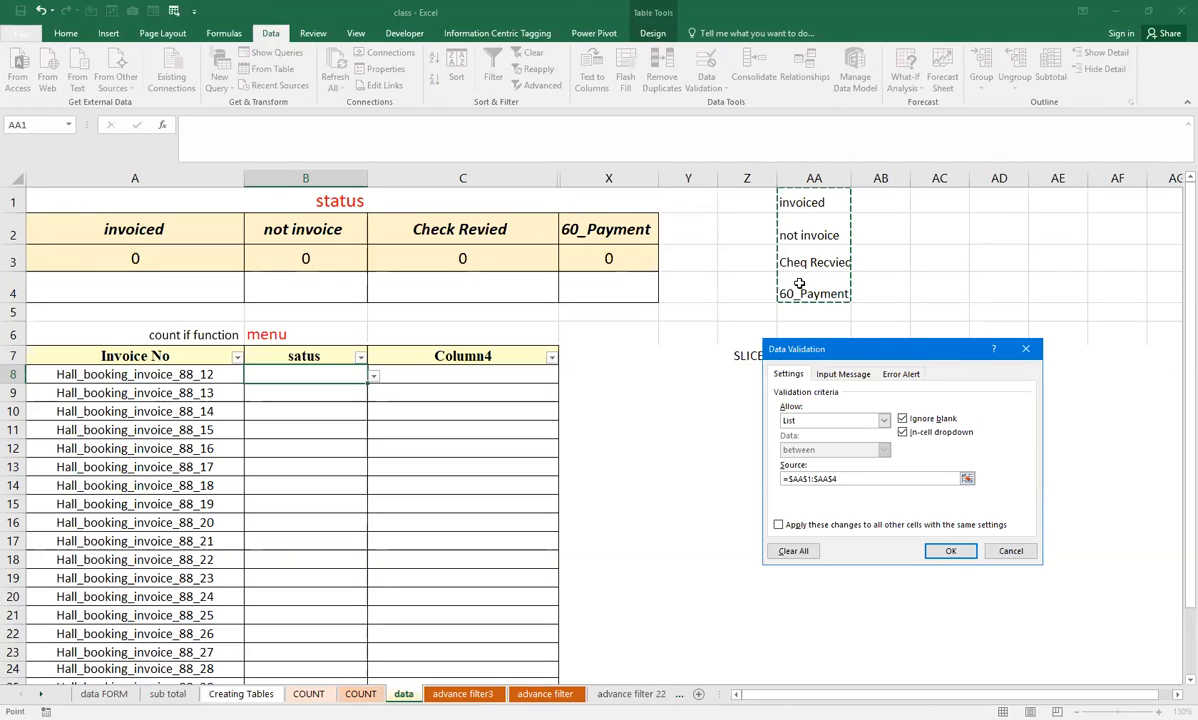
left_click(951, 551)
Choose invoiced from the status drop-down list for the first invoice in B8.
left_click(354, 414)
left_click(360, 357)
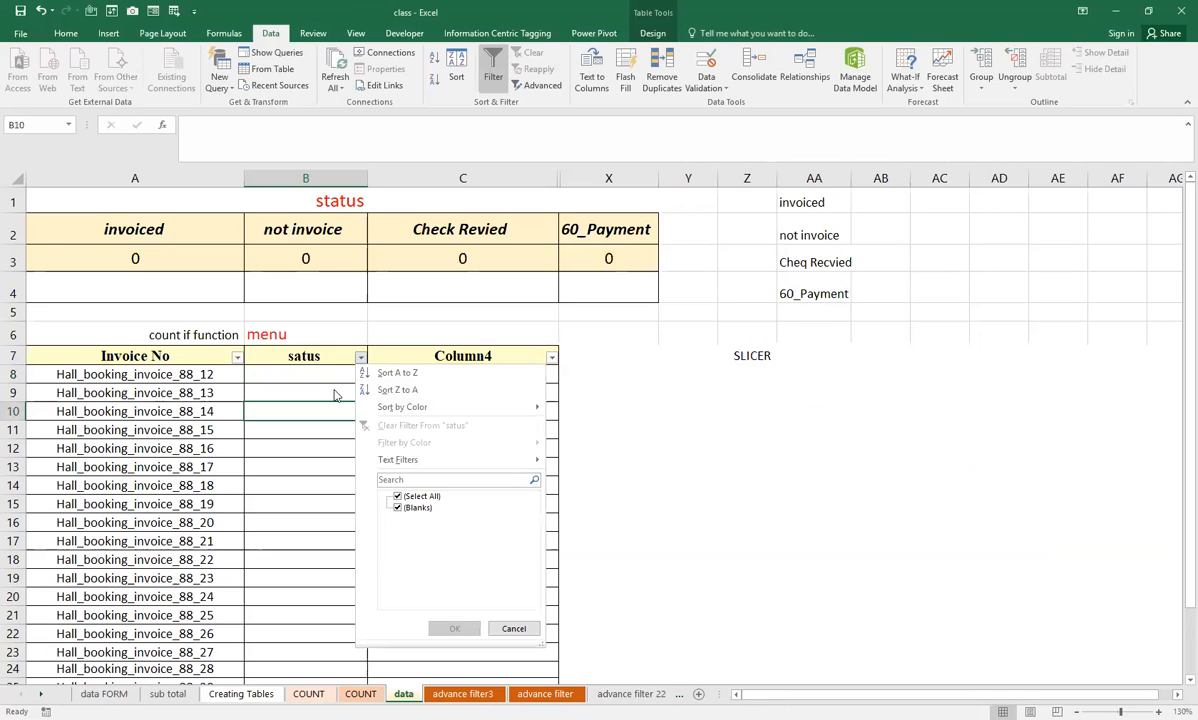
left_click(371, 377)
left_click(373, 378)
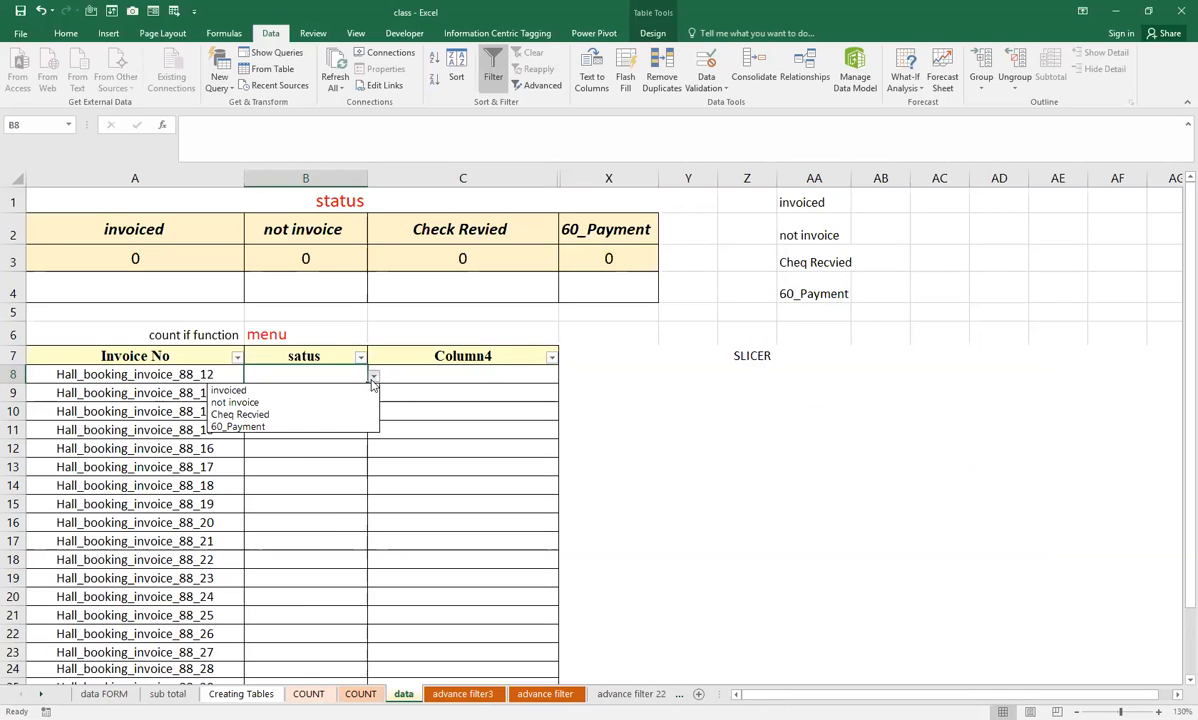
left_click(346, 391)
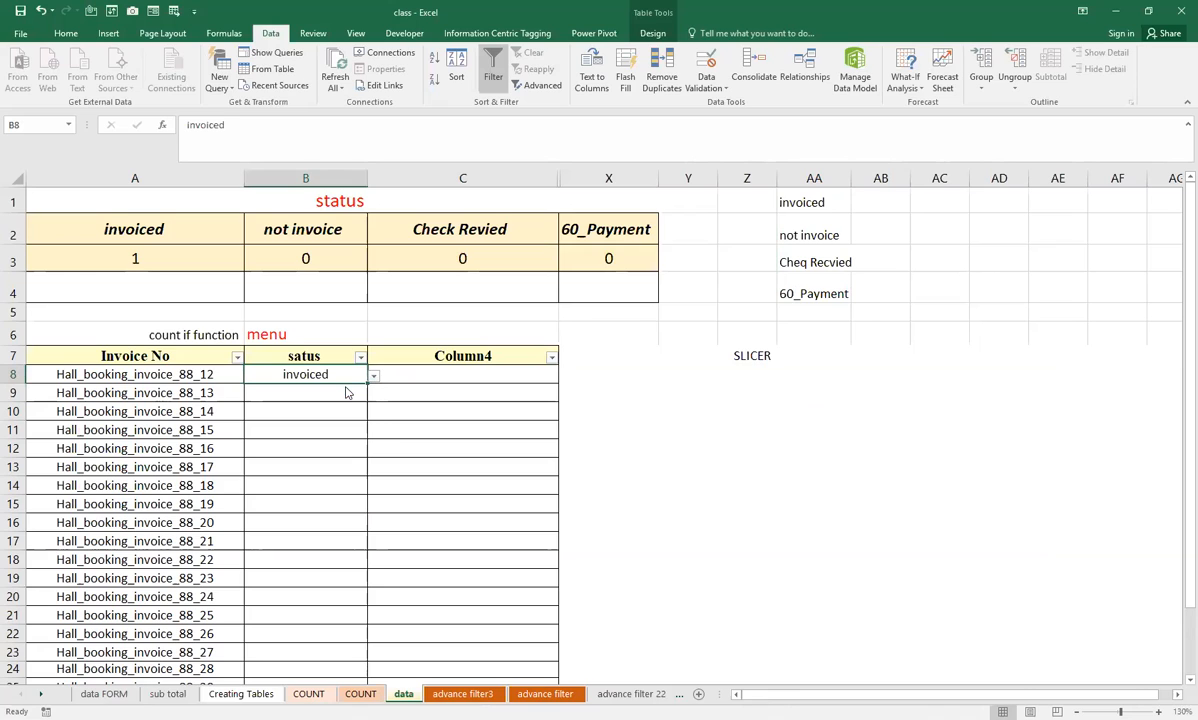
Choose not invoice for B9 and 60_Payment for B10 from their status drop-down lists.
left_click(360, 389)
left_click(373, 395)
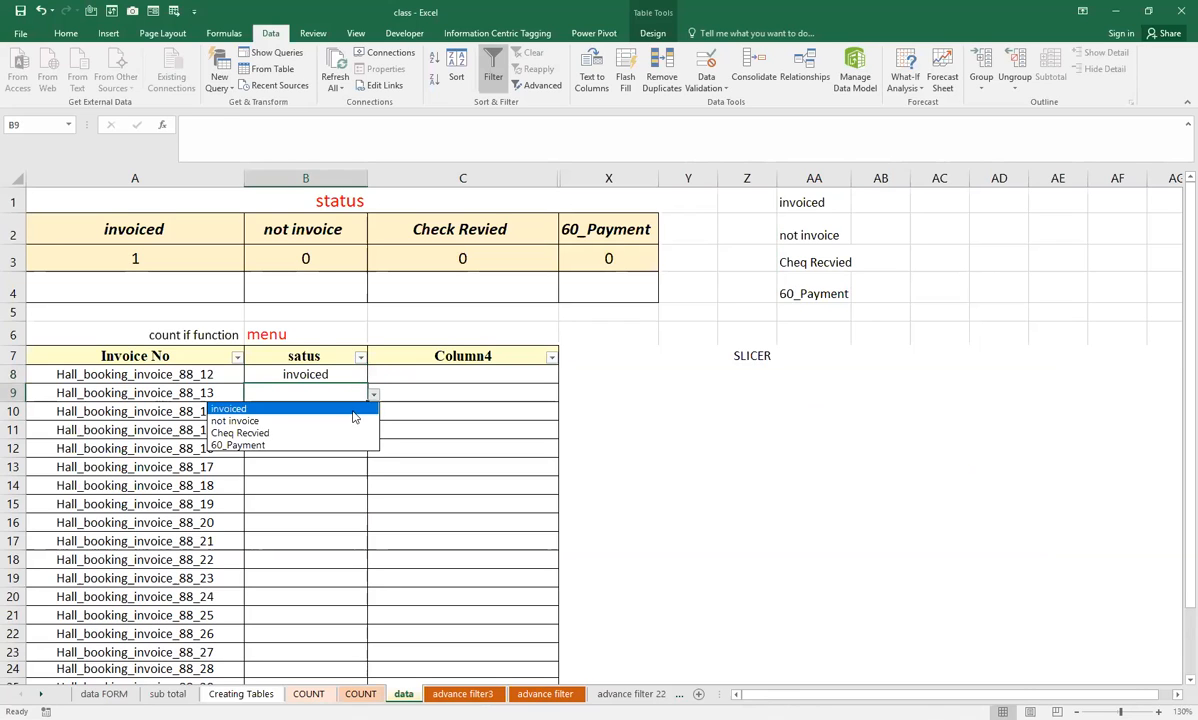
left_click(348, 421)
left_click(346, 411)
left_click(373, 414)
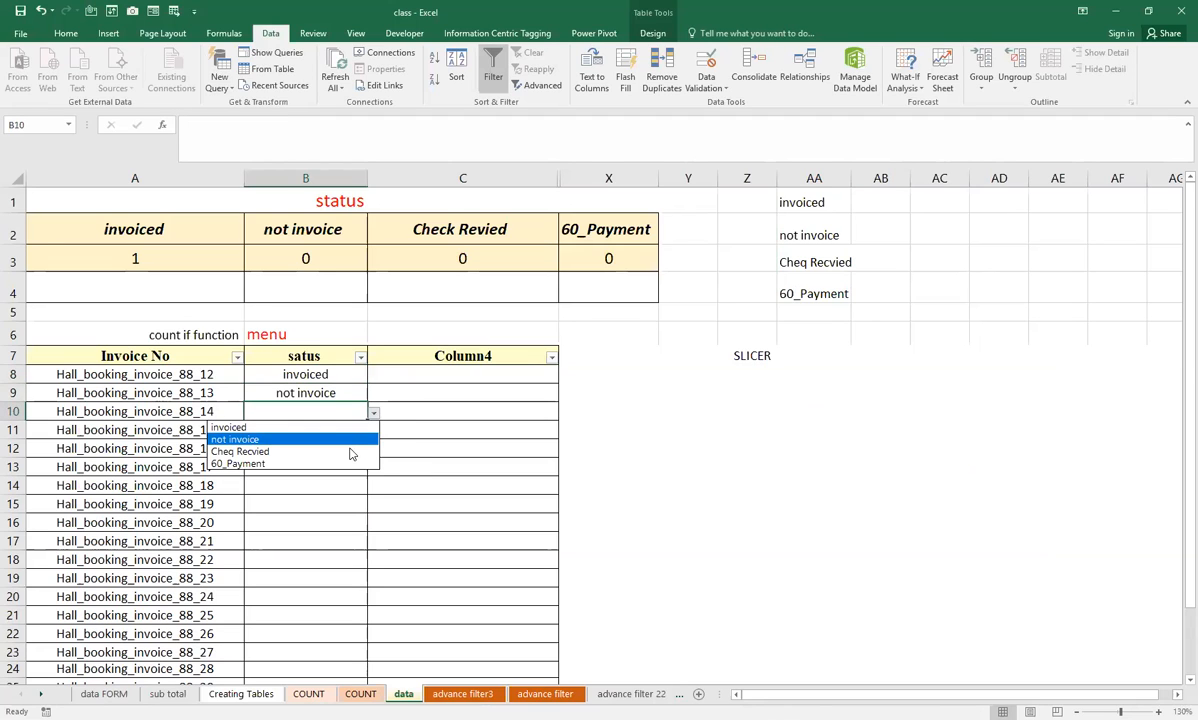
left_click(349, 449)
left_click(373, 414)
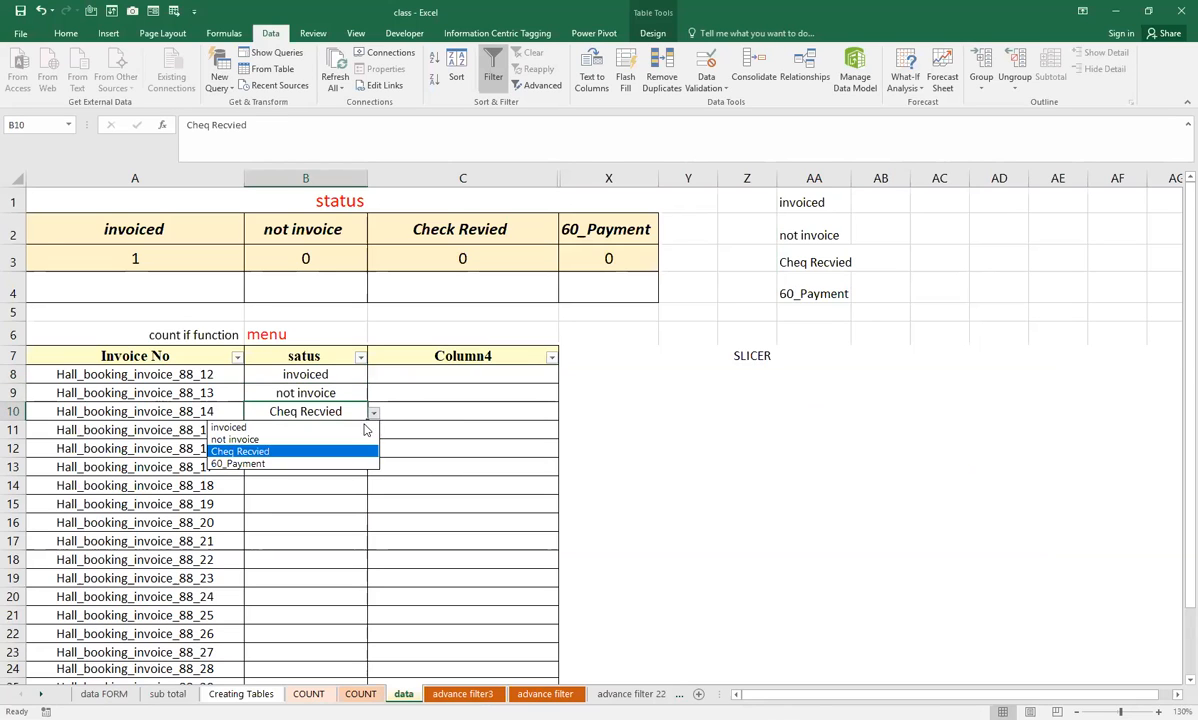
left_click(345, 464)
left_click(327, 454)
left_click(326, 392)
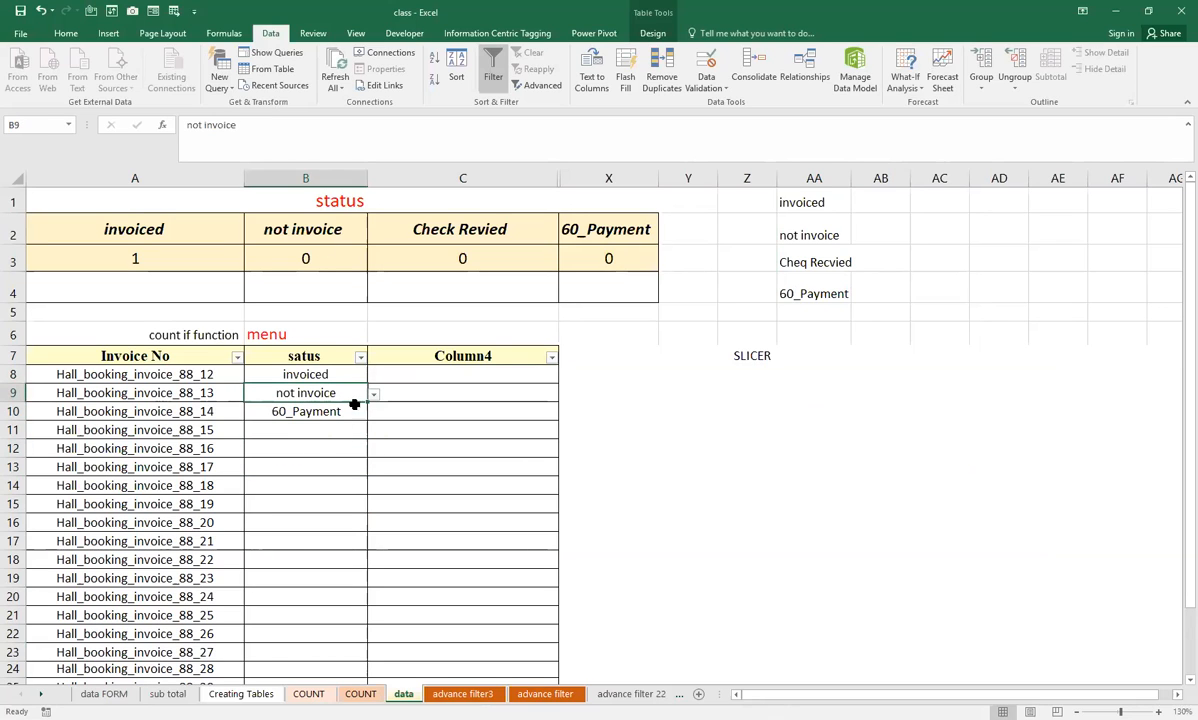
left_click(374, 395)
left_click(347, 458)
Choose Cheq Recvied for B11 and not invoice for B12 from their status drop-down lists.
left_click(307, 431)
left_click(373, 431)
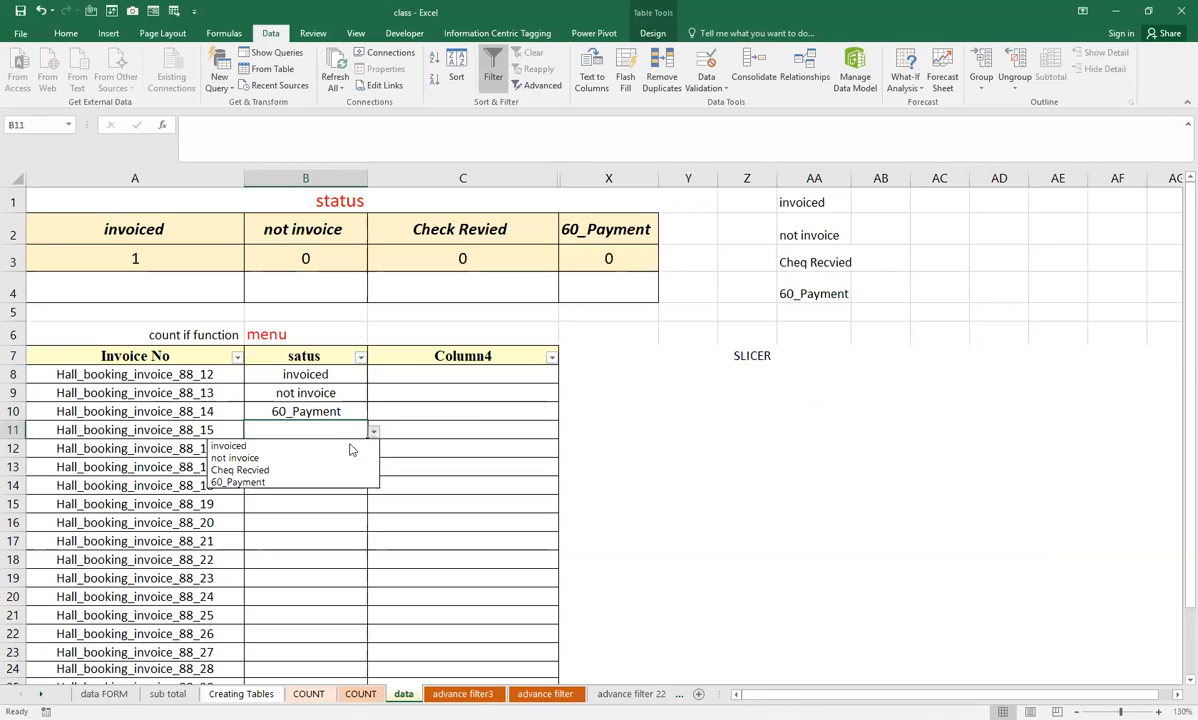
left_click(300, 470)
left_click(360, 447)
left_click(373, 451)
left_click(300, 474)
Copy the five statuses in B8:B12 and paste them repeatedly down the satus column through B27.
left_click_drag(301, 381, 306, 454)
key("ctrl+c")
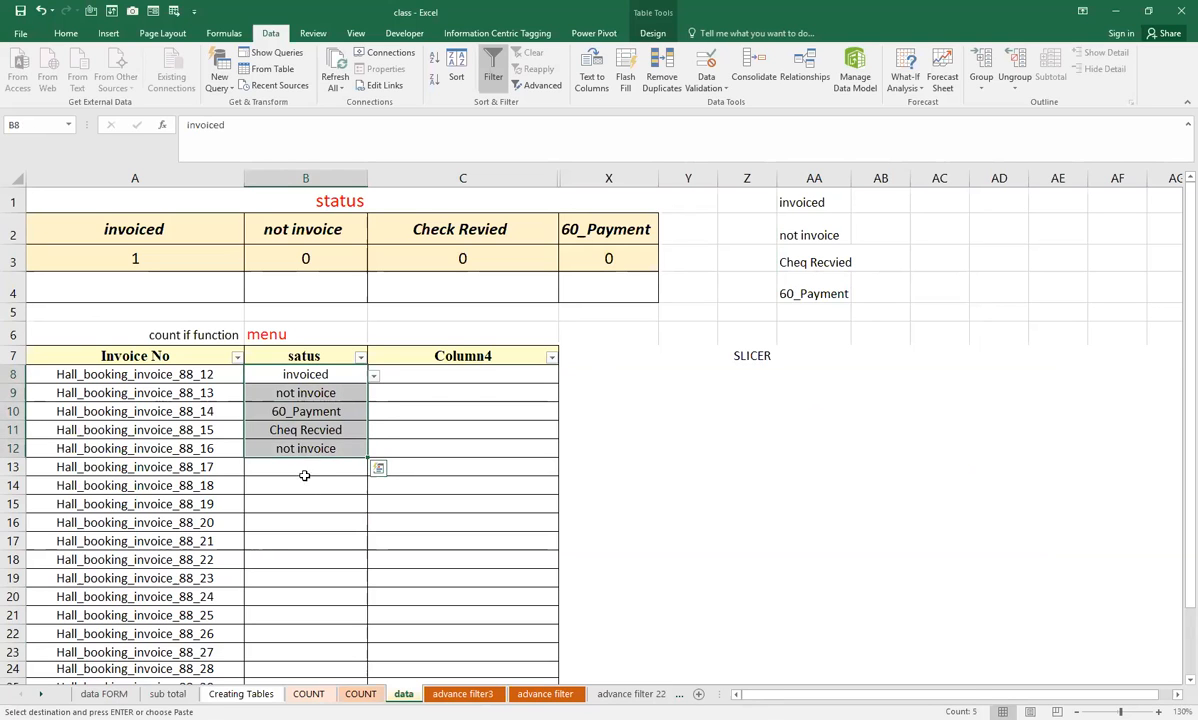
left_click(305, 475)
key("ctrl+v")
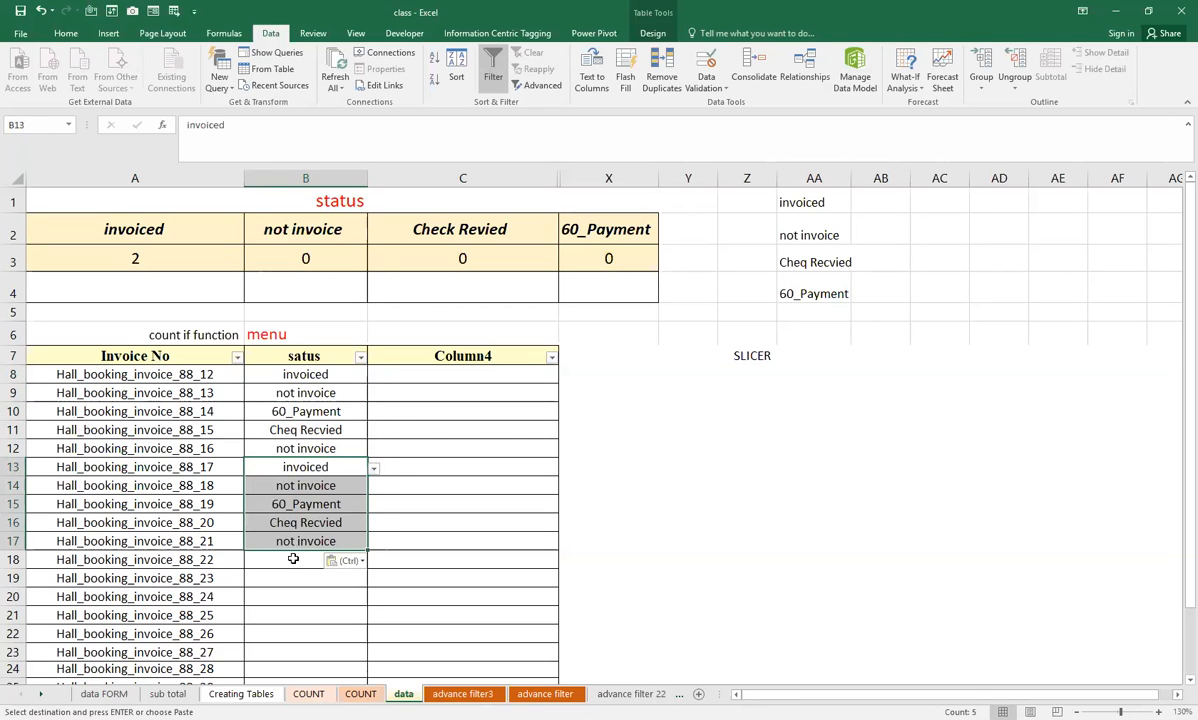
left_click(293, 559)
key("ctrl+v")
scroll(285, 520, "down", 3)
left_click(297, 440)
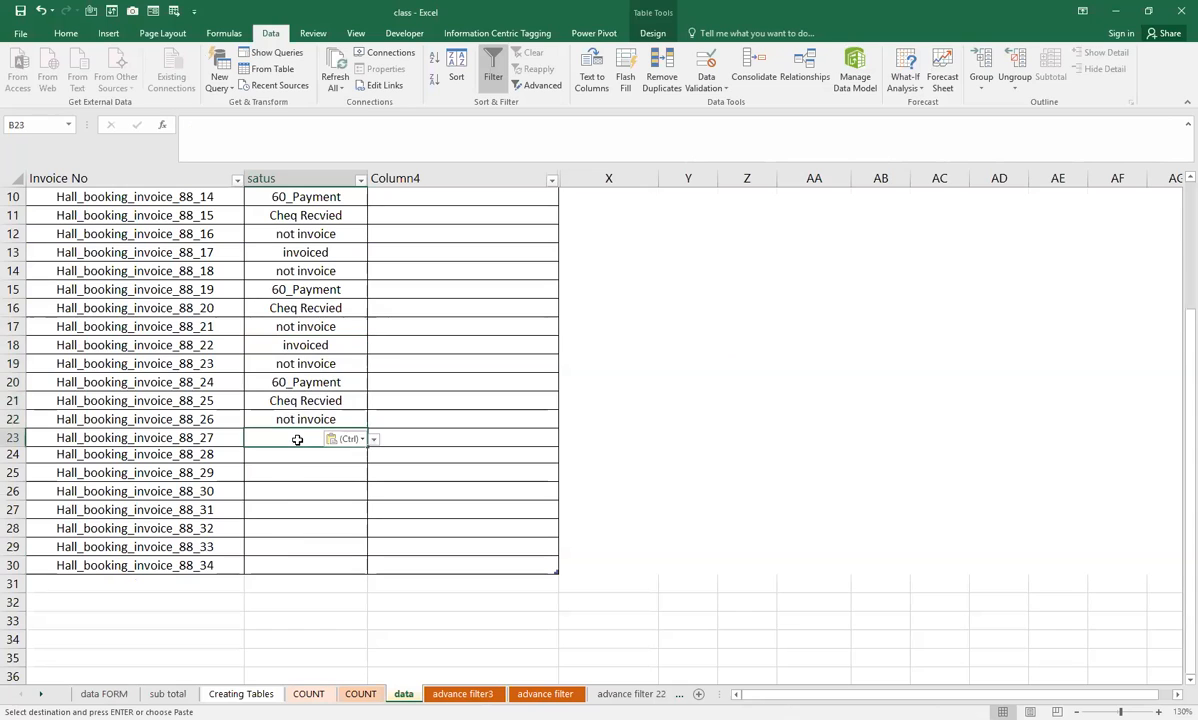
key("ctrl+v")
Copy the statuses in B25:B27 into B28:B30, and check the column against the COUNTIF totals in row 3.
left_click(286, 531)
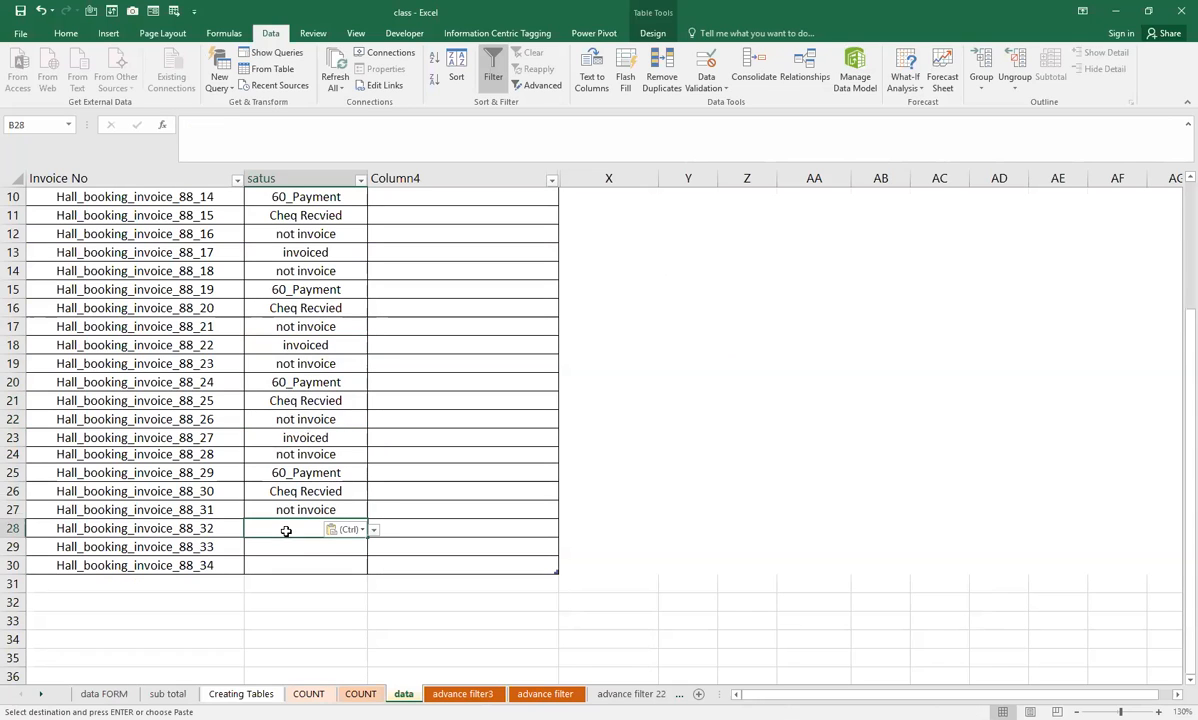
left_click_drag(275, 472, 293, 510)
key("ctrl+c")
left_click(286, 528)
key("ctrl+v")
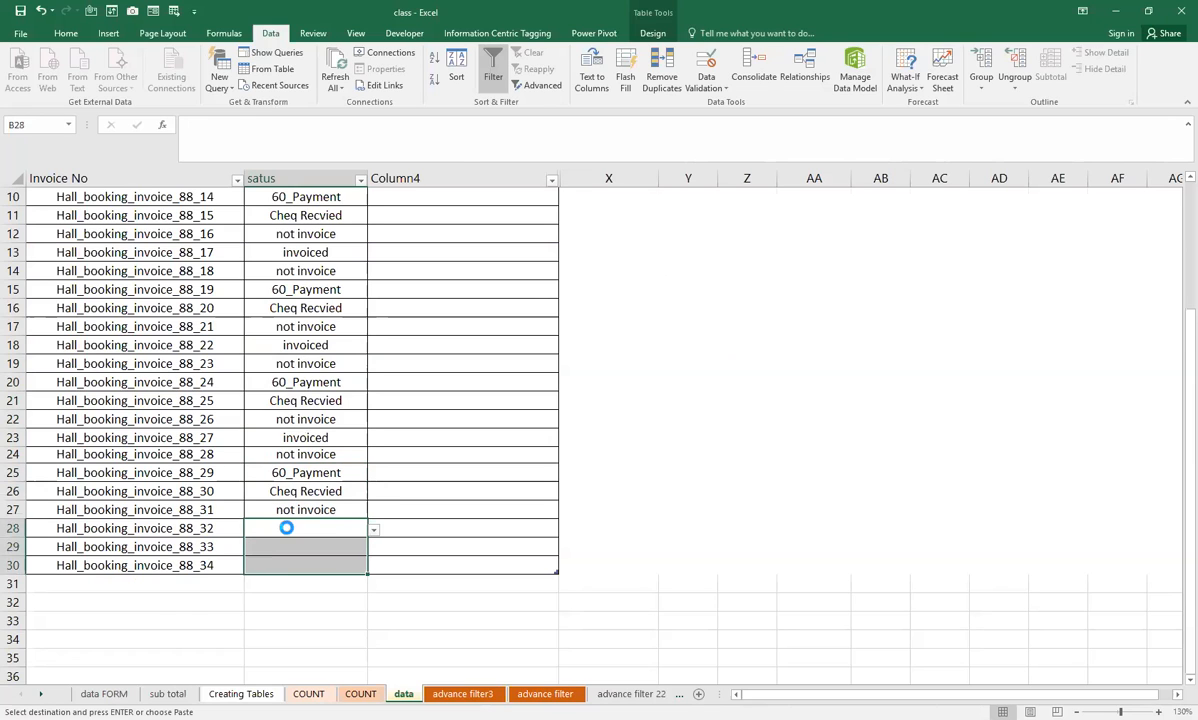
scroll(388, 401, "up", 3)
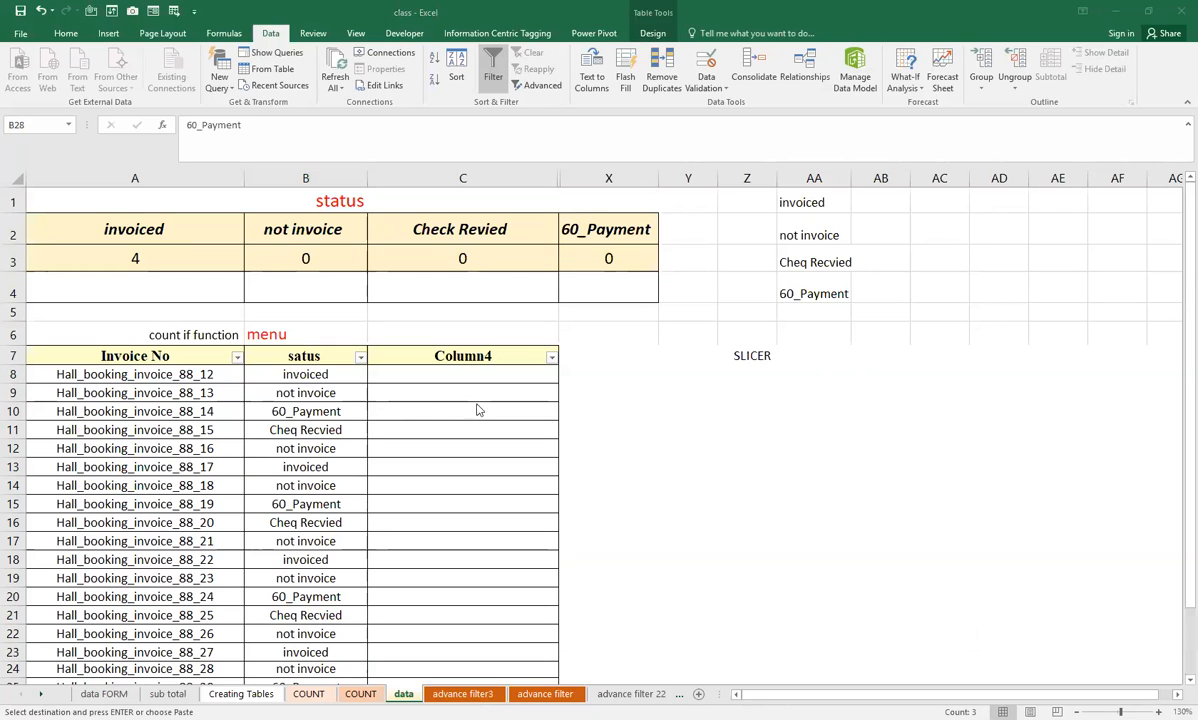
scroll(363, 420, "down", 4)
scroll(345, 415, "up", 4)
Select the invoice table A7:C30 and insert a slicer for its satus field.
left_click(86, 376)
left_click_drag(107, 352, 487, 624)
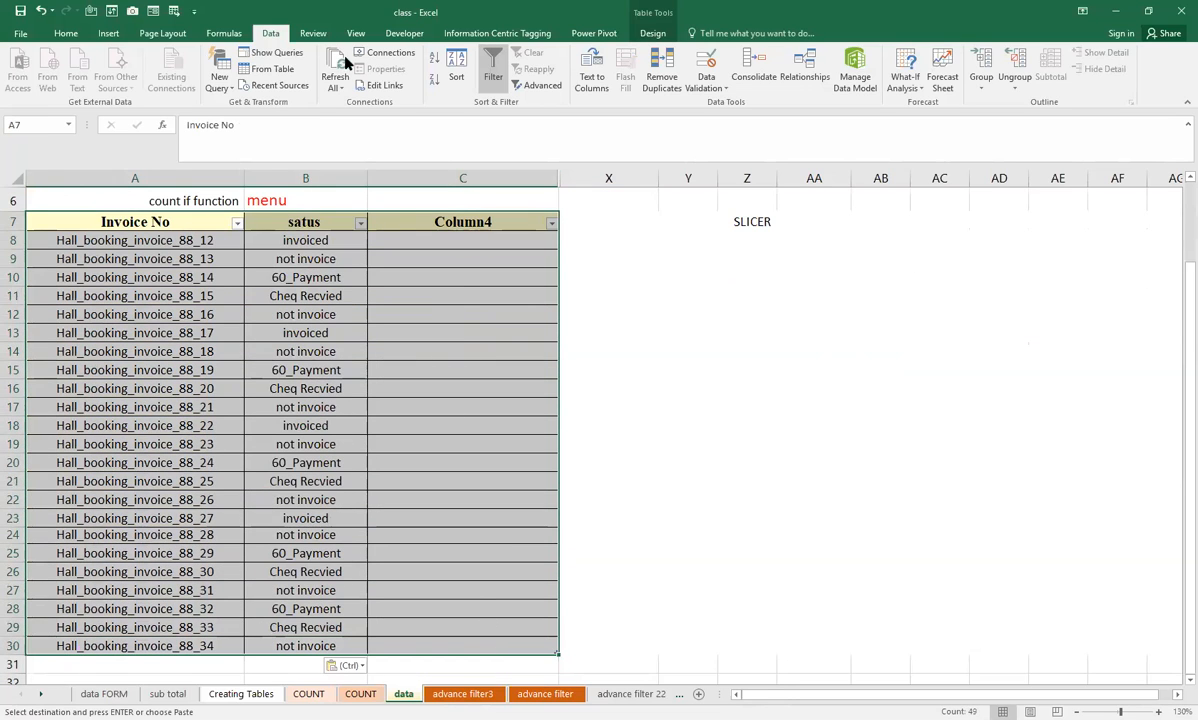
left_click(65, 34)
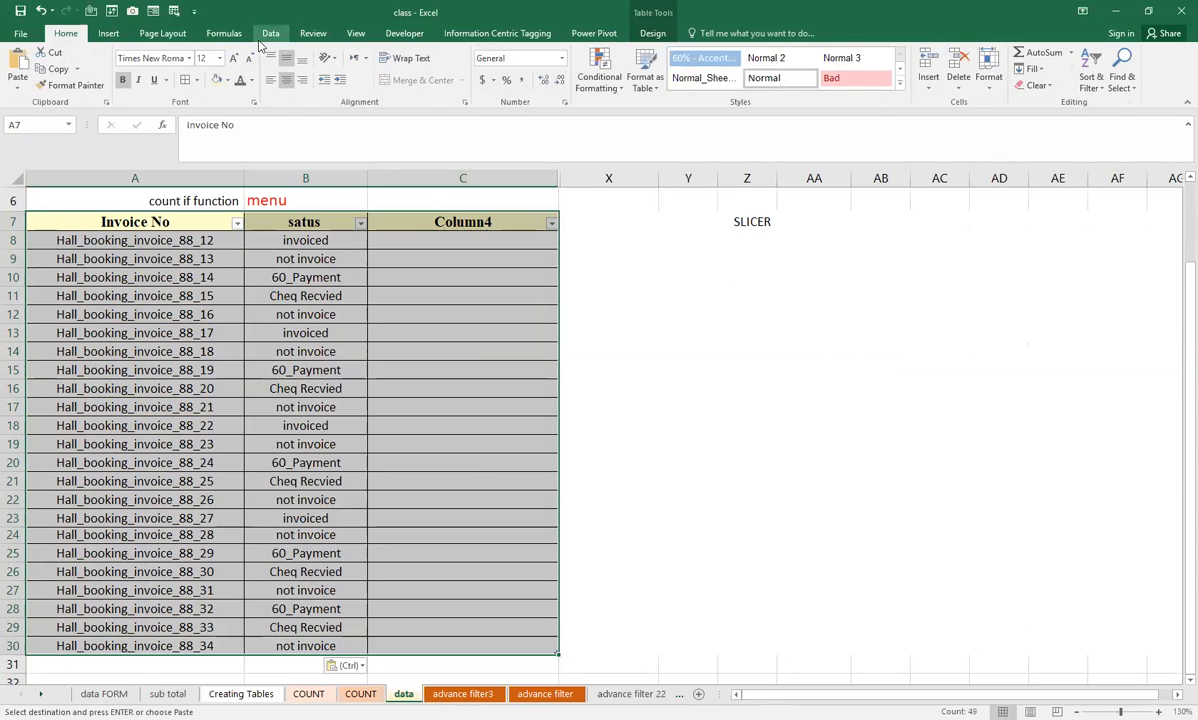
left_click(107, 35)
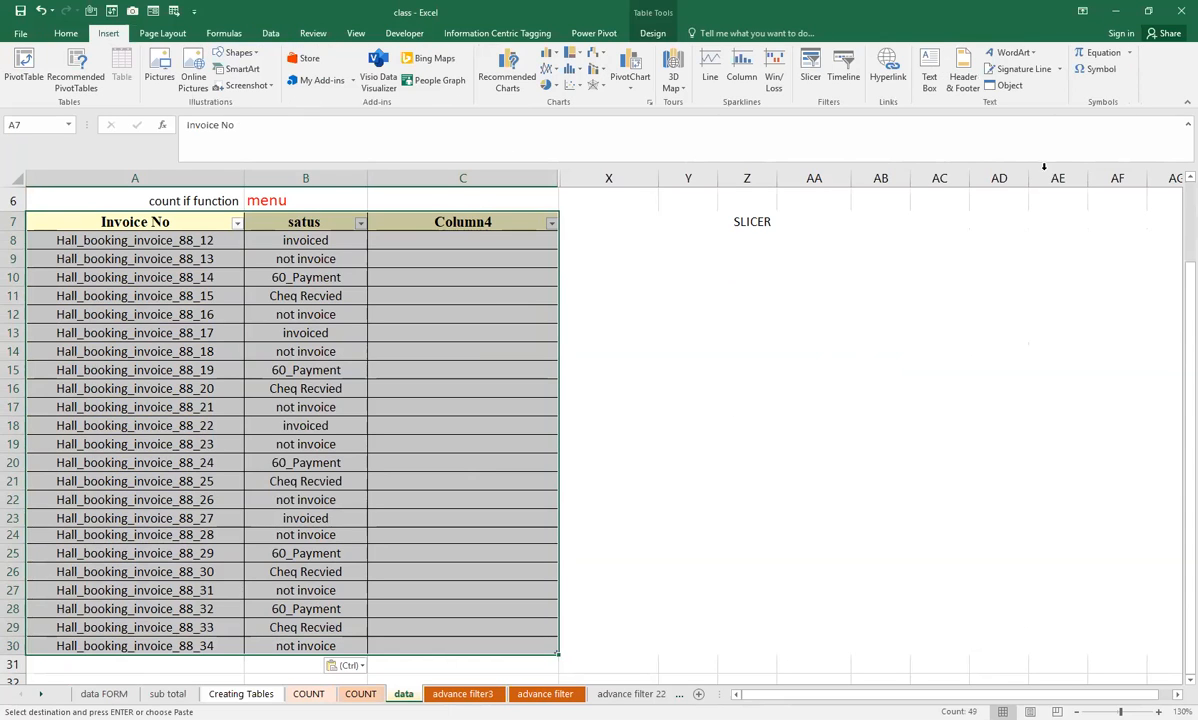
left_click(818, 90)
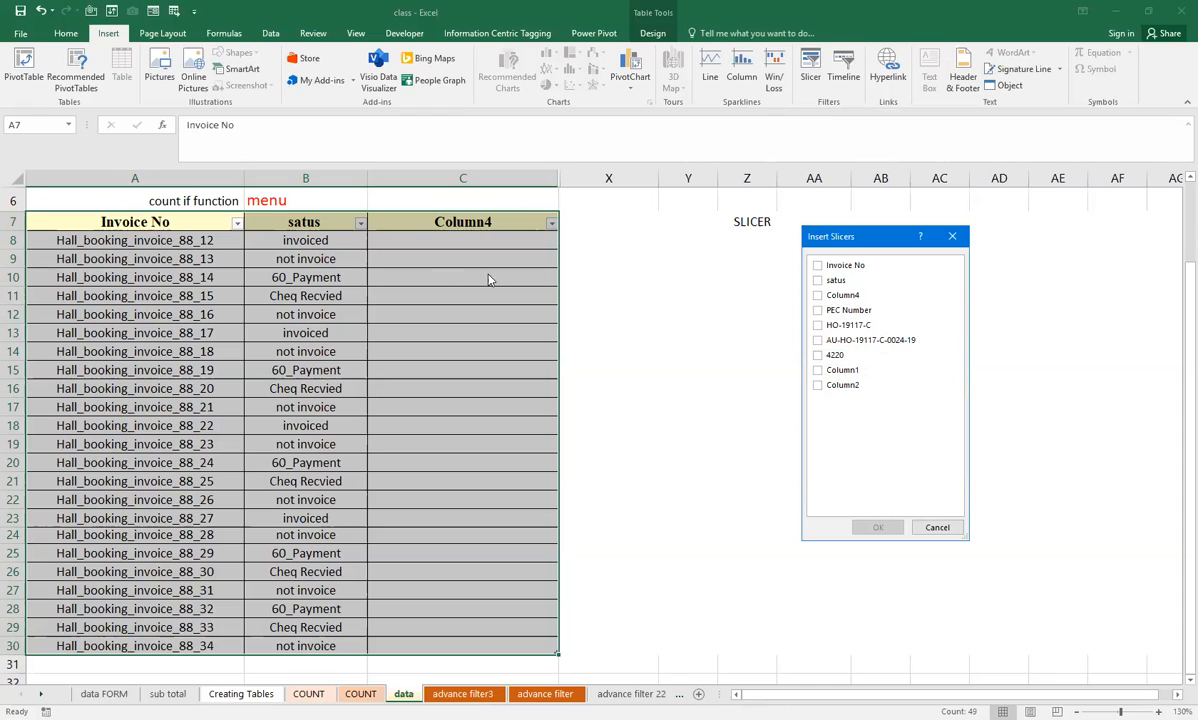
left_click(819, 282)
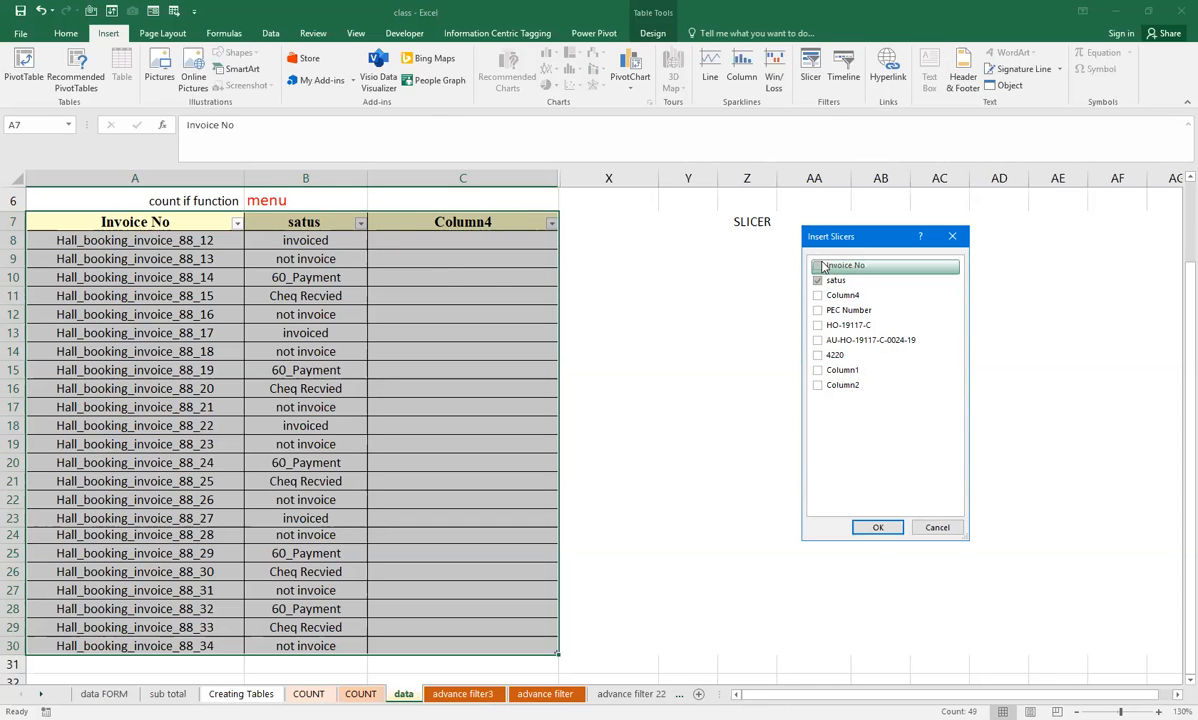
left_click(878, 527)
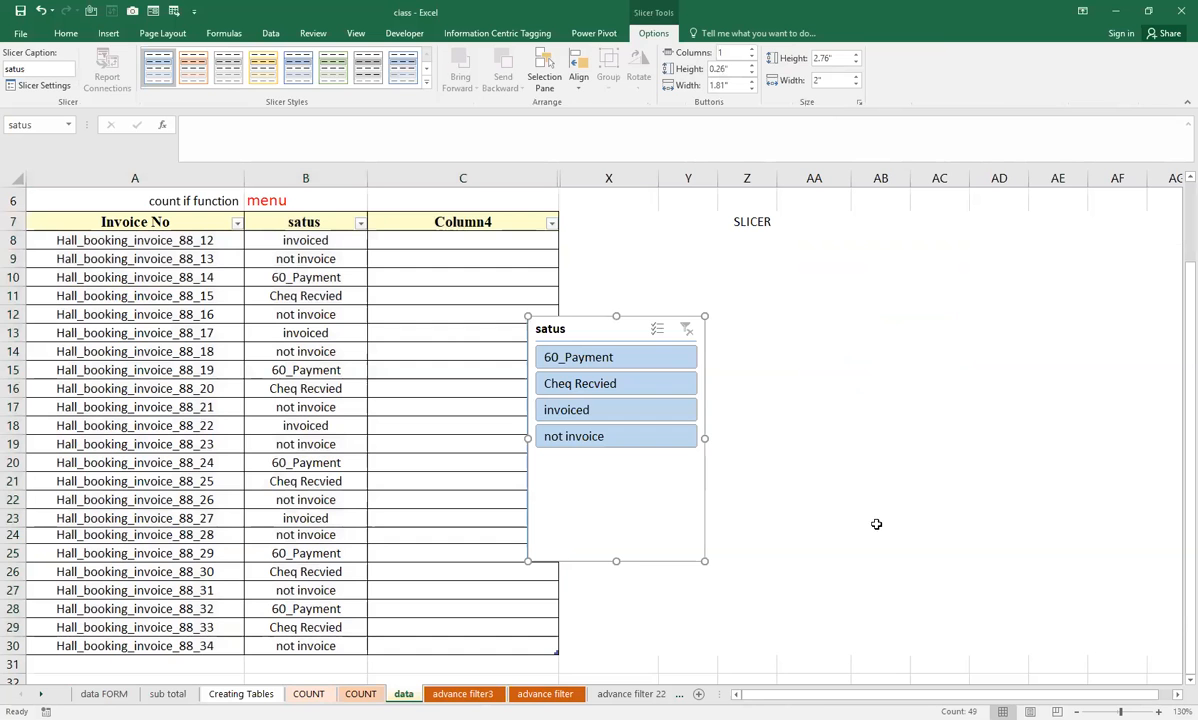
Move the satus slicer beside the table near row 7, just past Column4, and shorten it to about 1.54 inches high.
left_click_drag(591, 318, 638, 208)
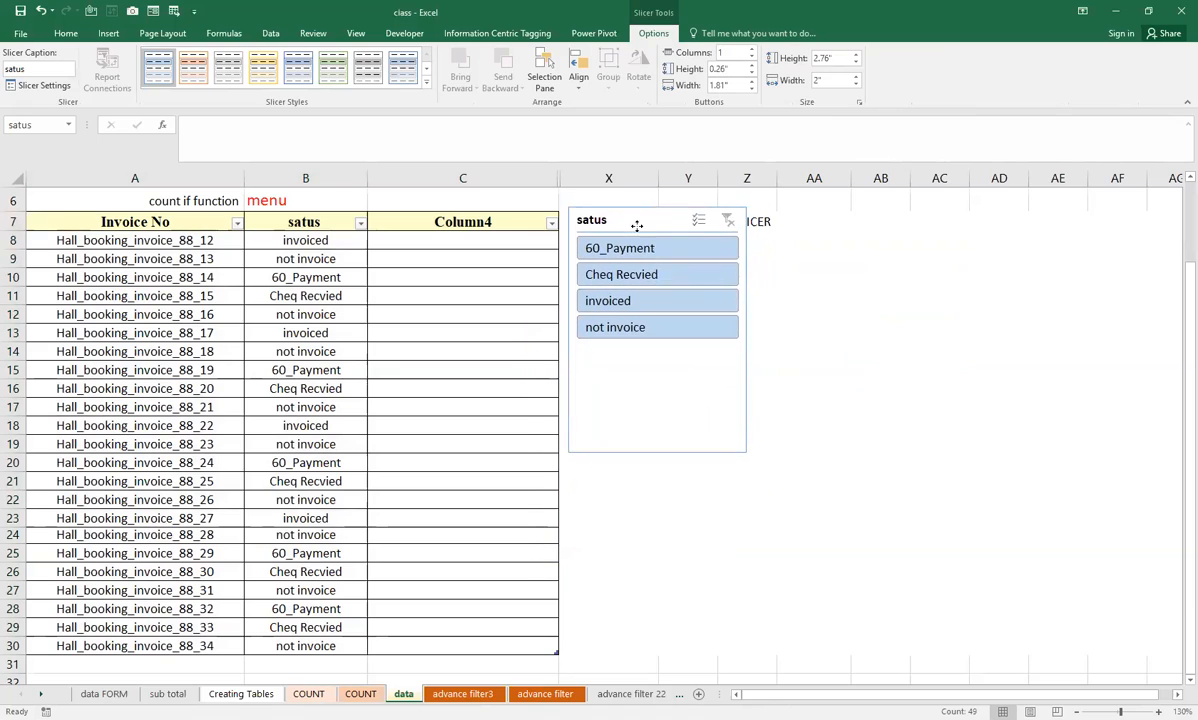
left_click_drag(655, 458, 655, 349)
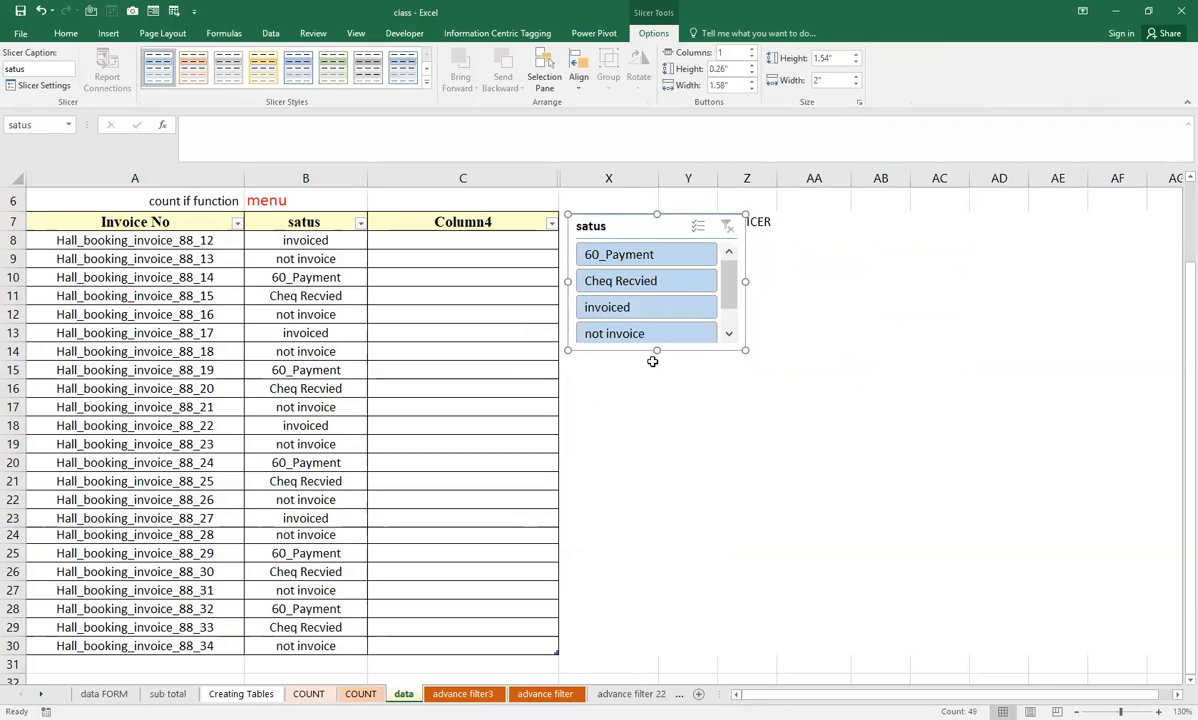
Filter the invoice table with the satus slicer by invoiced, Cheq Recvied, 60_Payment and not invoice in turn.
left_click(617, 308)
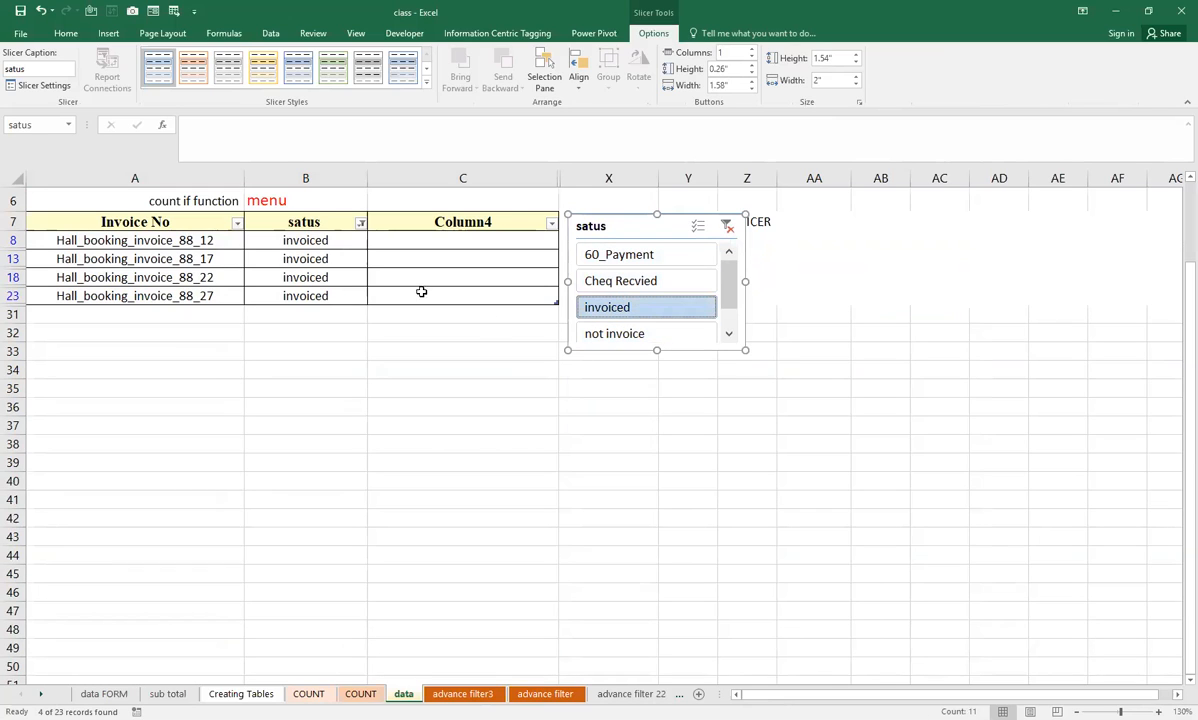
left_click_drag(326, 241, 331, 301)
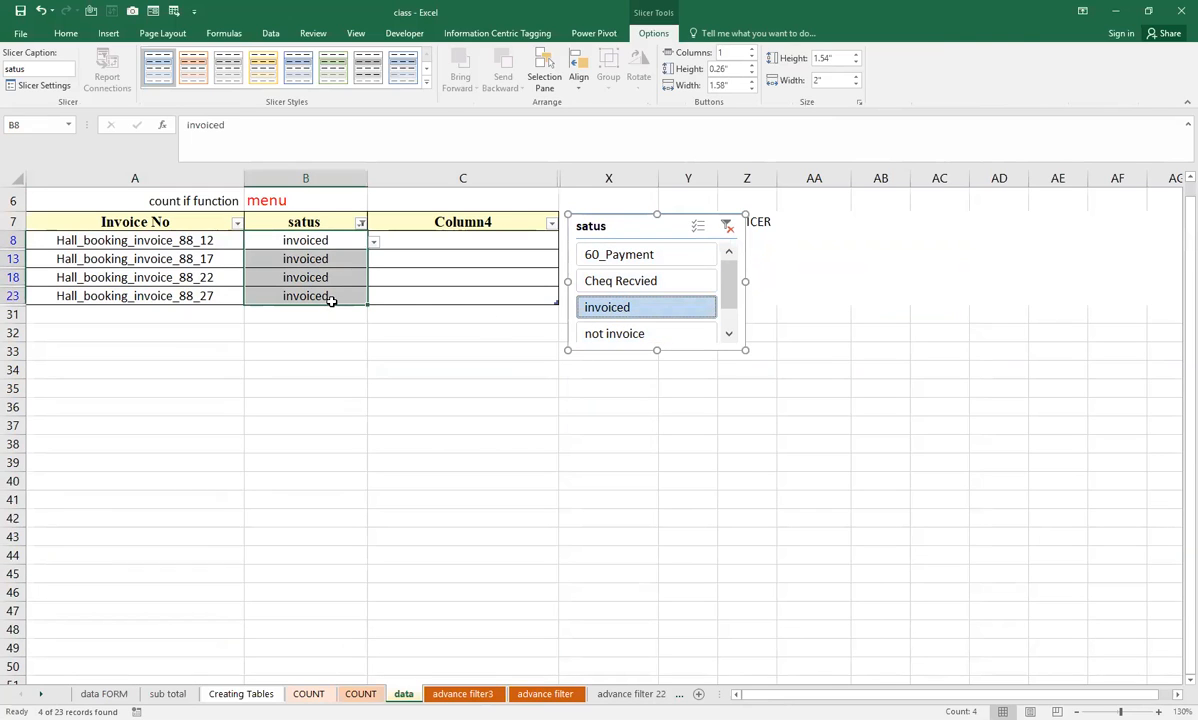
left_click(628, 283)
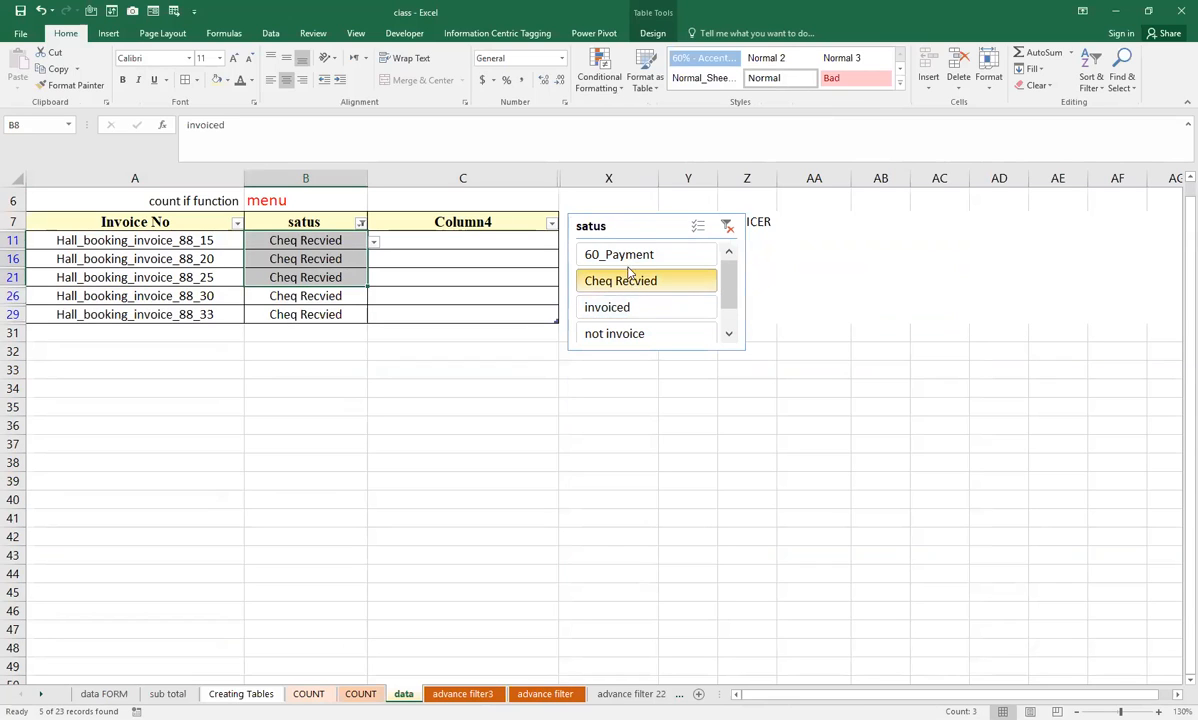
left_click(621, 257)
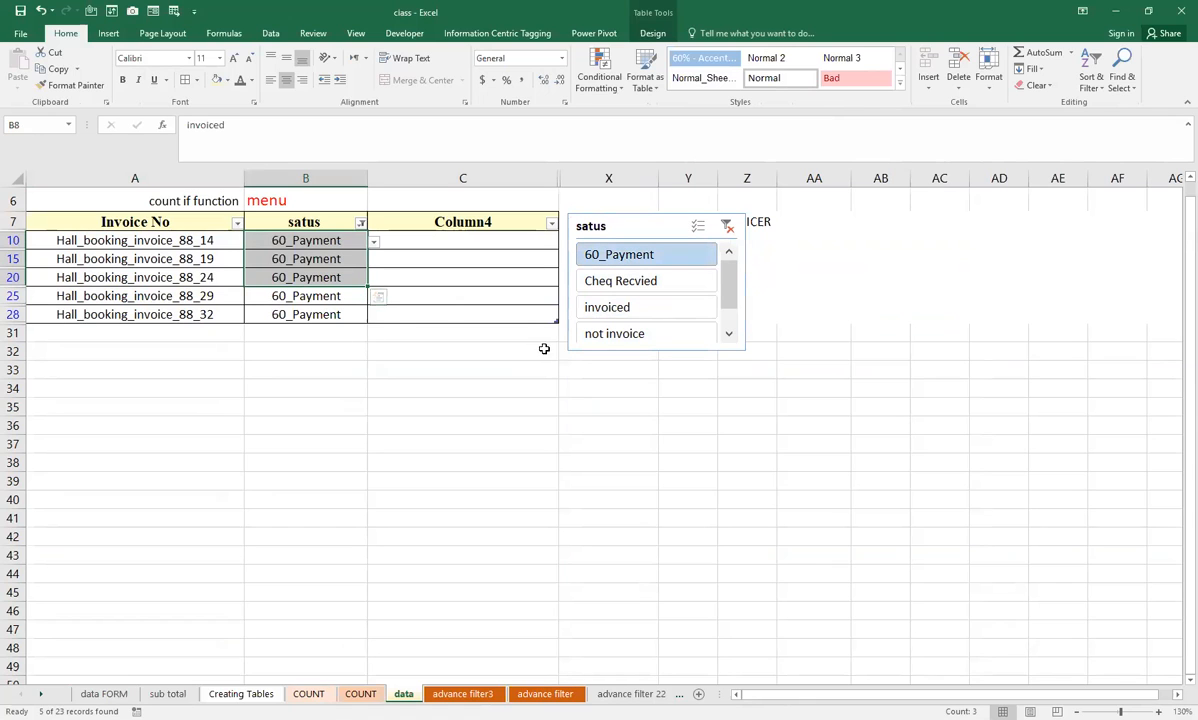
left_click(610, 334)
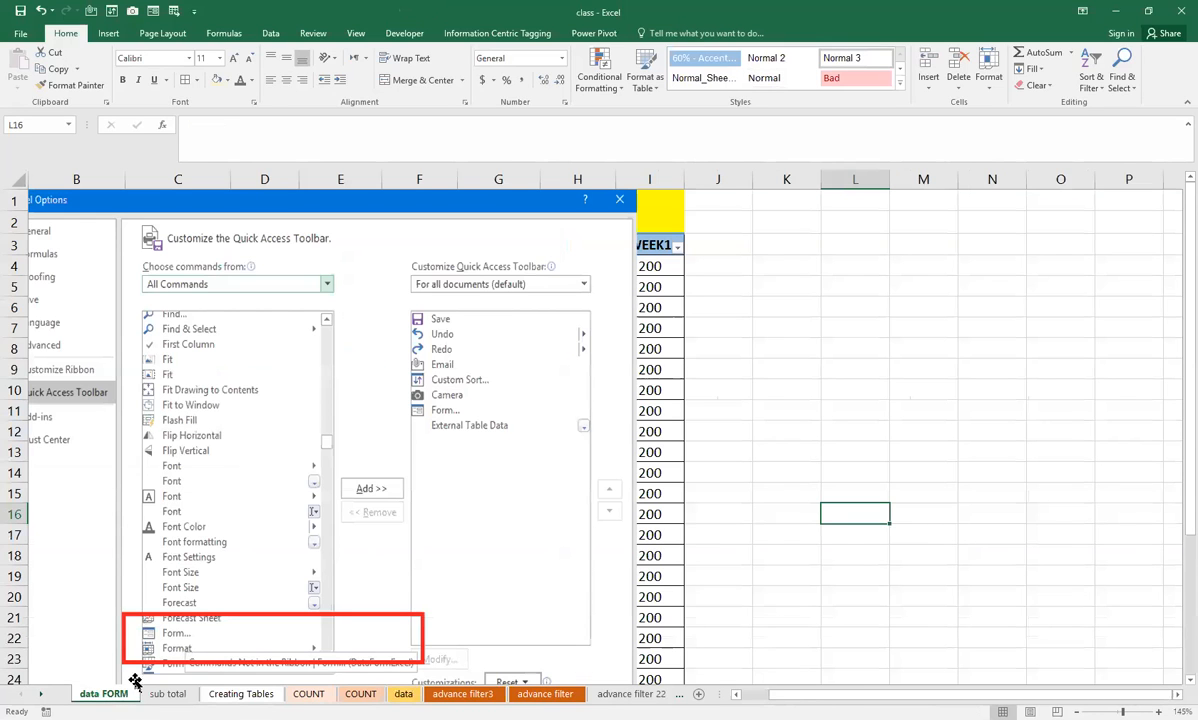
Delete the Excel Options picture covering the Emp progress table on the data FORM sheet.
left_click(456, 482)
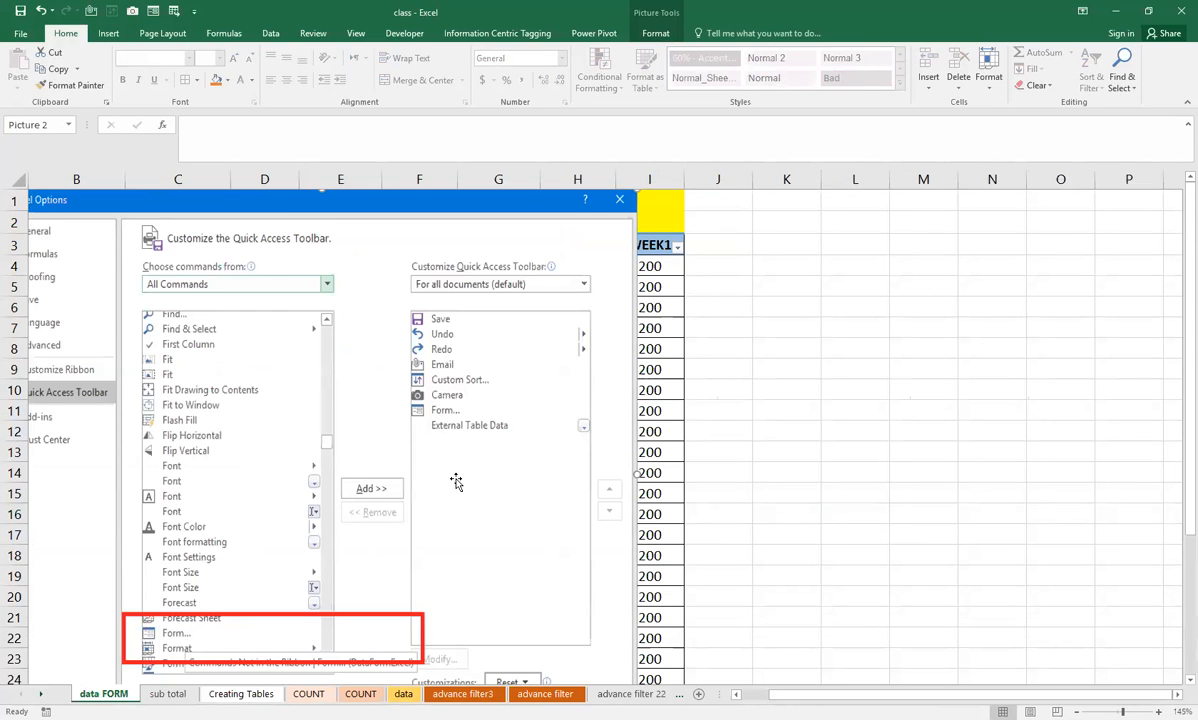
key("Delete")
scroll(438, 417, "down", 1)
scroll(438, 417, "up", 1)
left_click(185, 590)
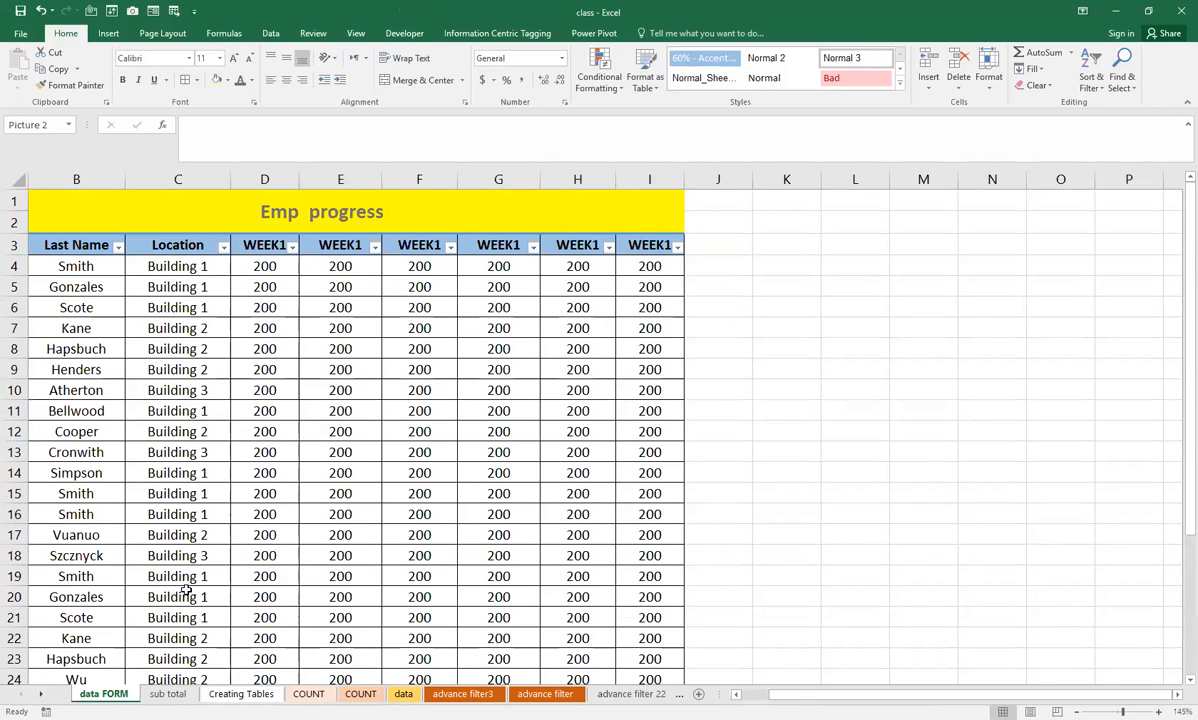
Look through the sub total, Creating Tables and both COUNT sheets, and return to the data FORM sheet.
left_click(172, 694)
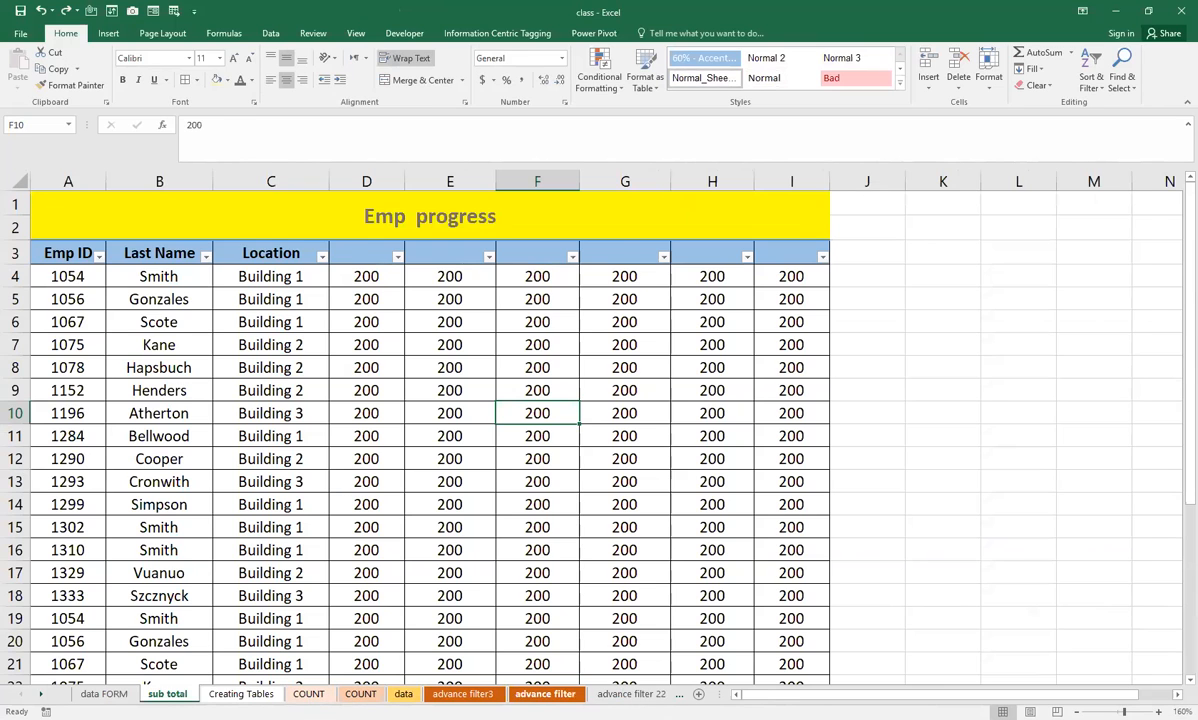
left_click(241, 694)
left_click(361, 694)
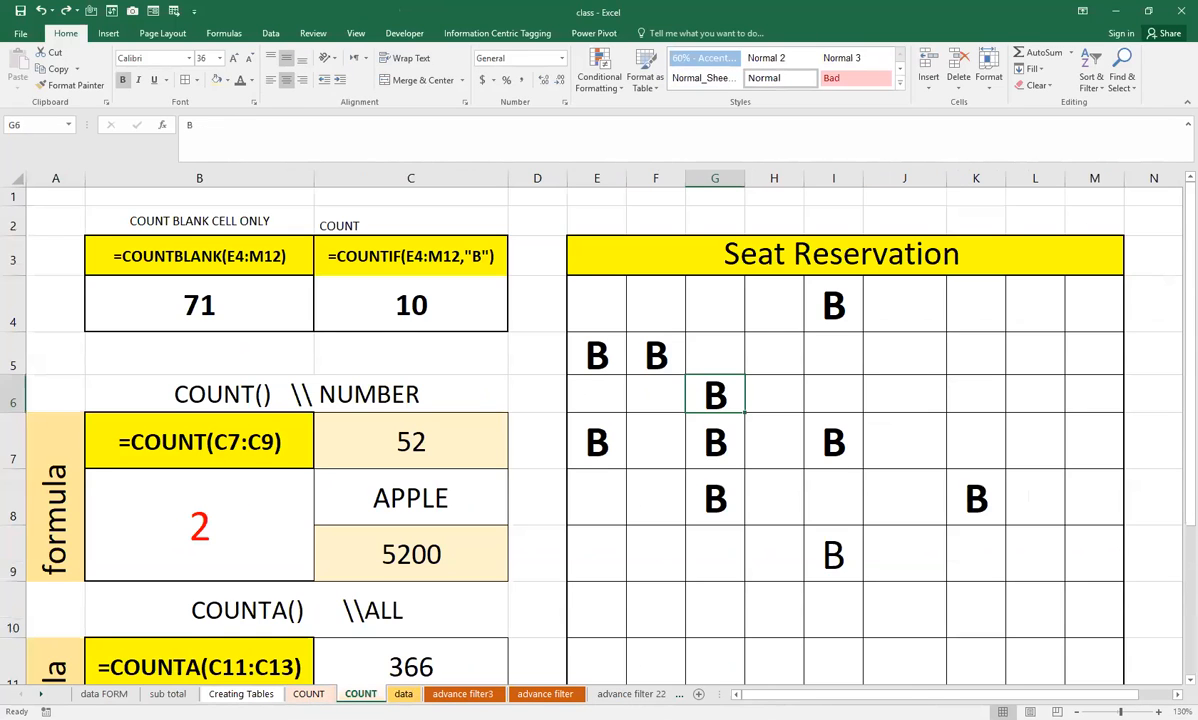
left_click(306, 694)
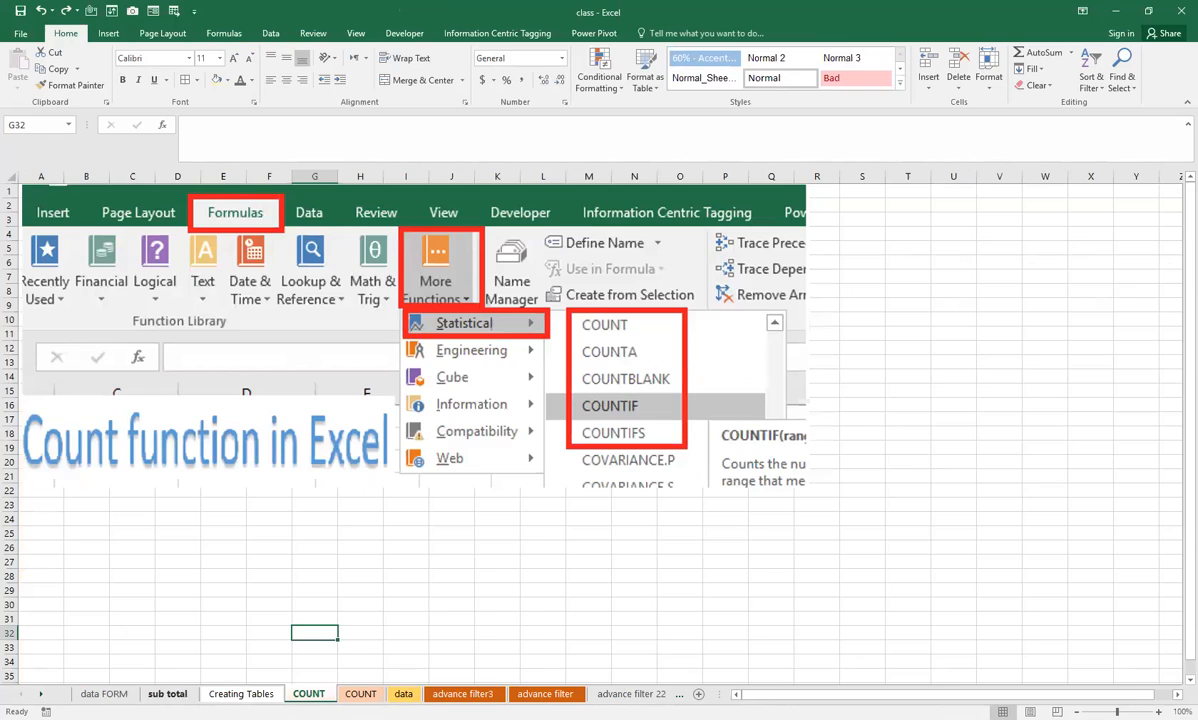
left_click(167, 694)
scroll(265, 608, "down", 4)
scroll(175, 664, "up", 4)
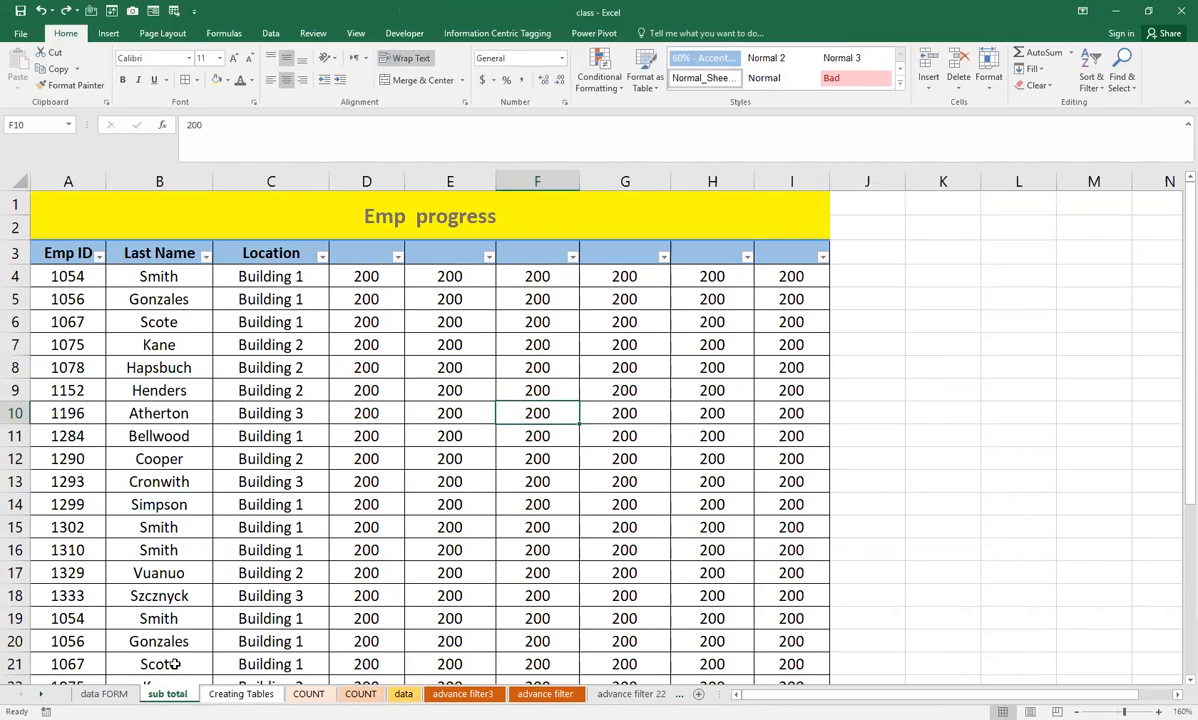
left_click(59, 694)
left_click(21, 694)
left_click(126, 694)
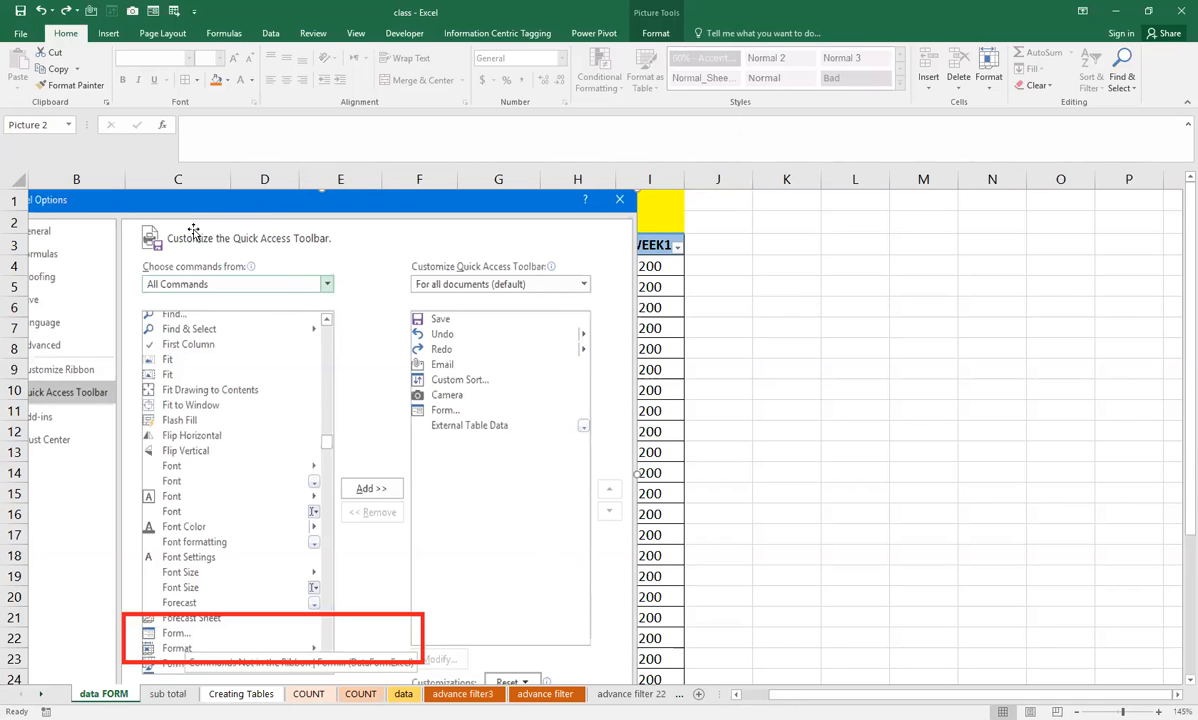
Shift the Excel Options picture sideways to show its full width, and delete it from the data FORM sheet.
left_click_drag(223, 193, 396, 192)
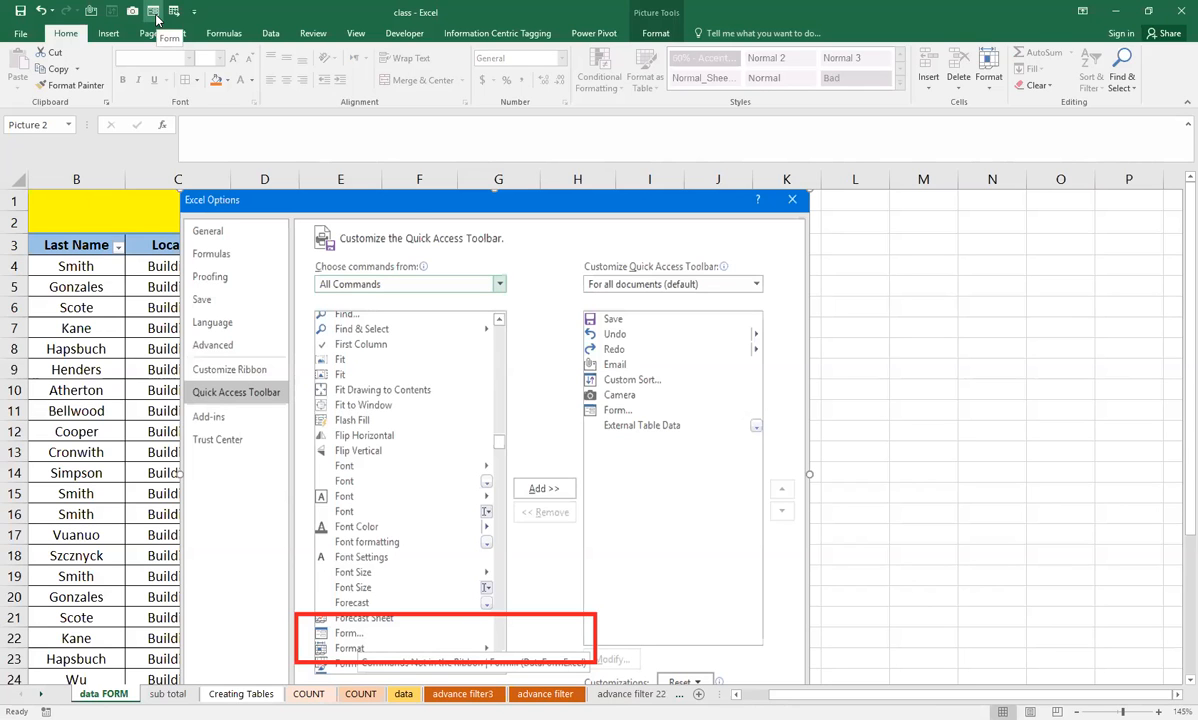
left_click(526, 348)
key("Delete")
scroll(520, 370, "down", 3)
scroll(513, 390, "up", 3)
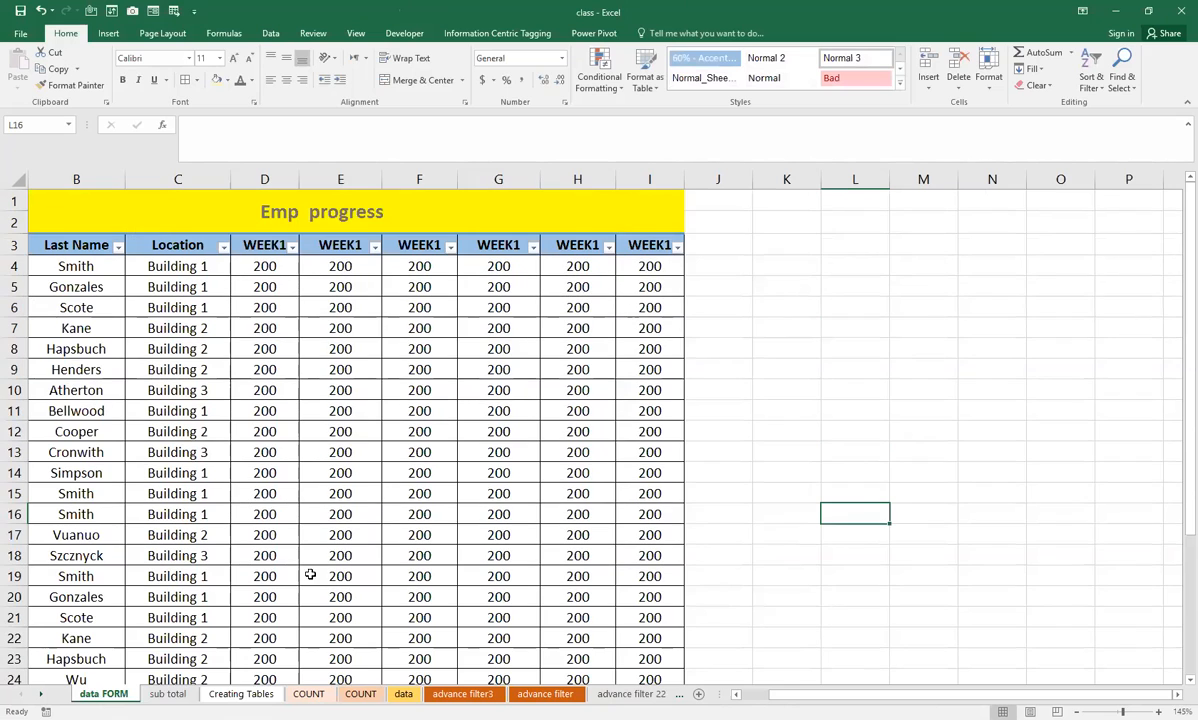
Clear the weekly values in D5:I32 of the Emp progress table on the data FORM sheet.
left_click(181, 696)
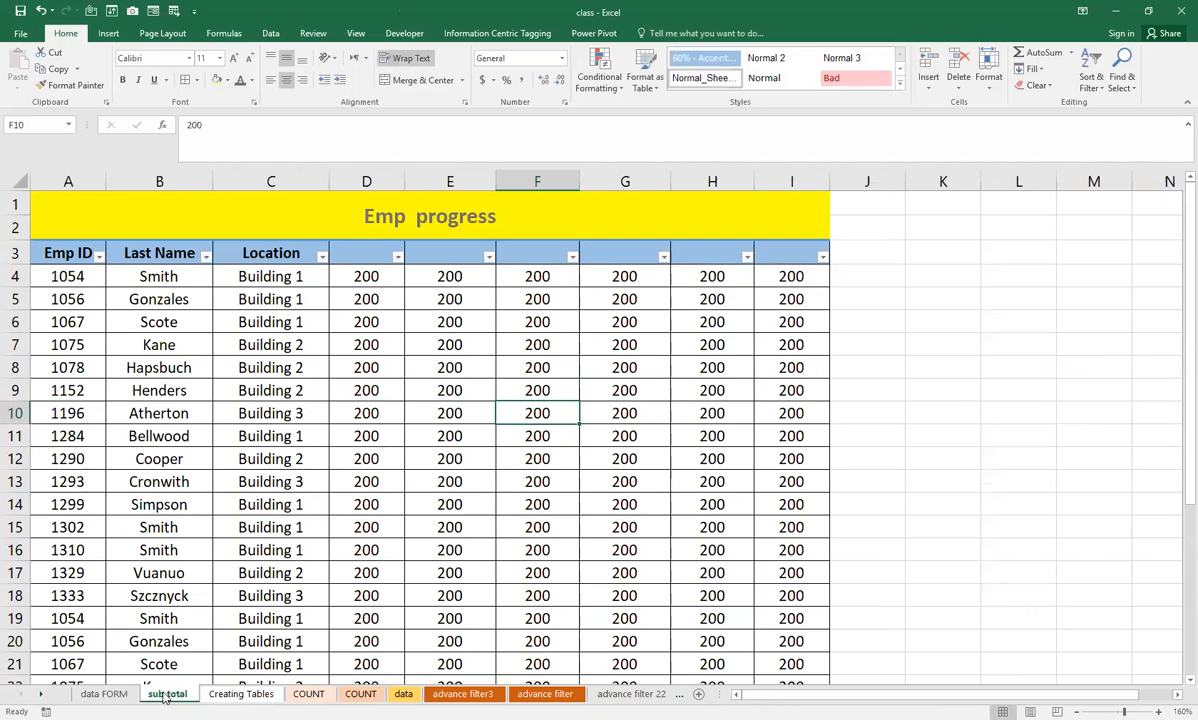
left_click(90, 695)
left_click(343, 281)
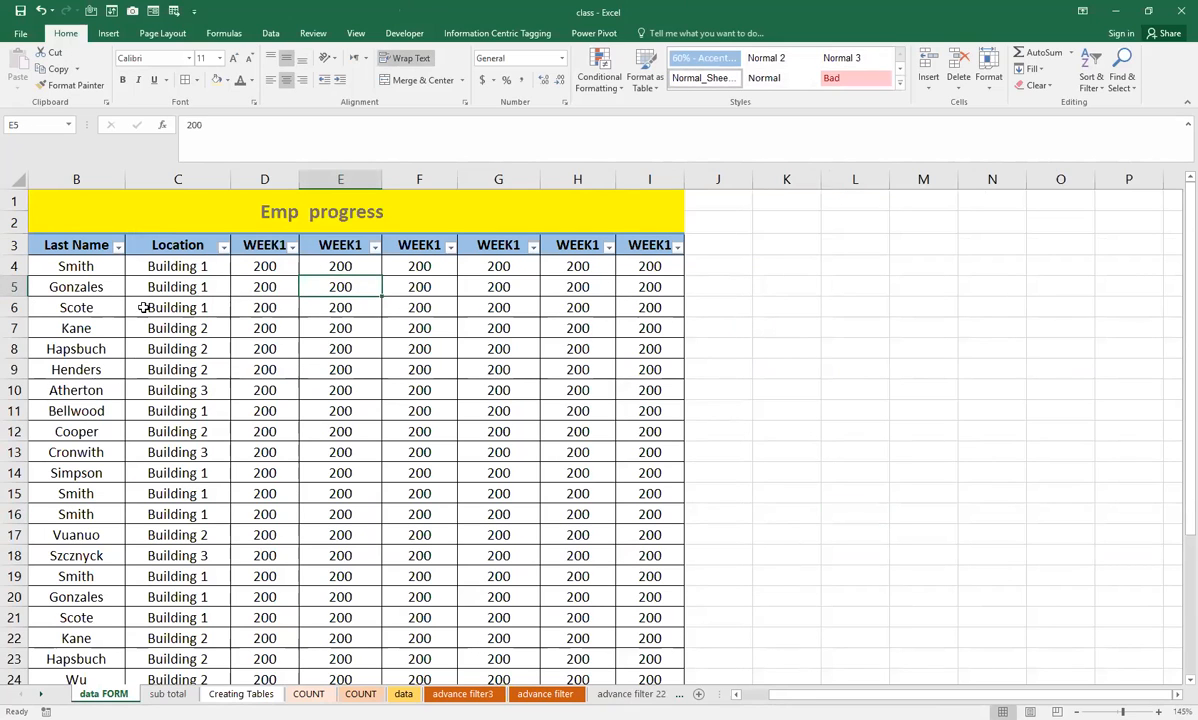
left_click(60, 283)
left_click_drag(235, 285, 651, 633)
key("Delete")
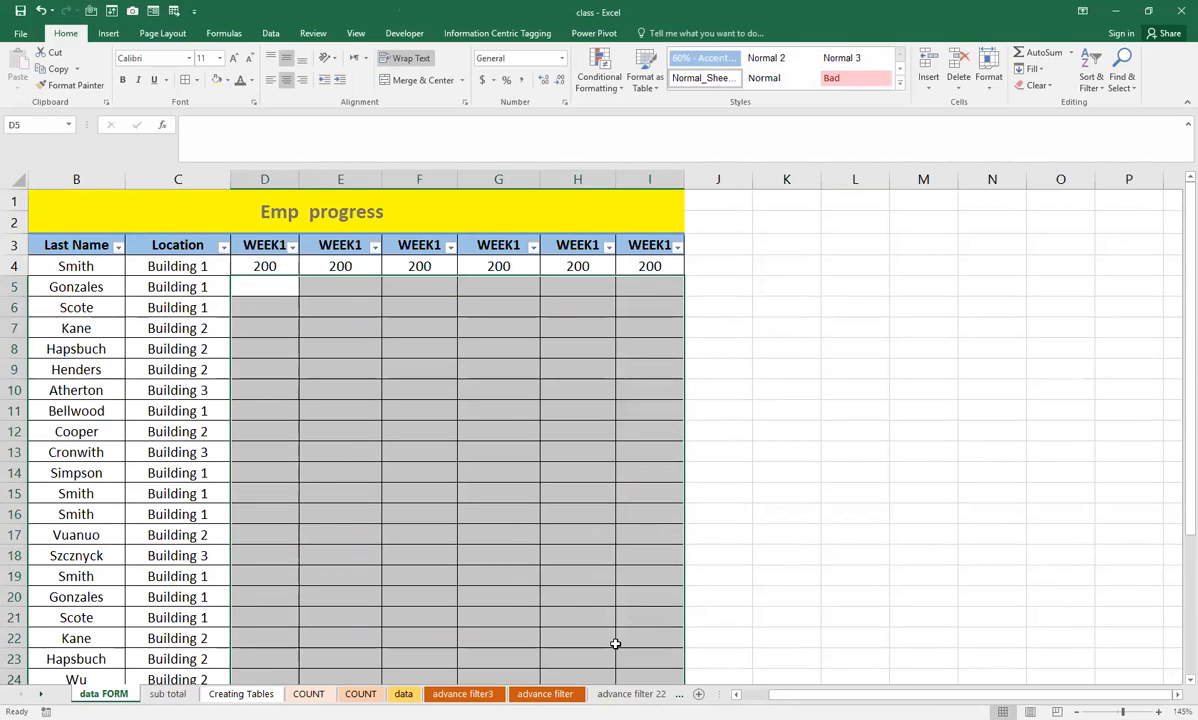
Select the Emp progress table B3:I32, open its data entry form and place the form beside the table.
left_click(445, 472)
left_click(52, 240)
left_click_drag(270, 247, 640, 632)
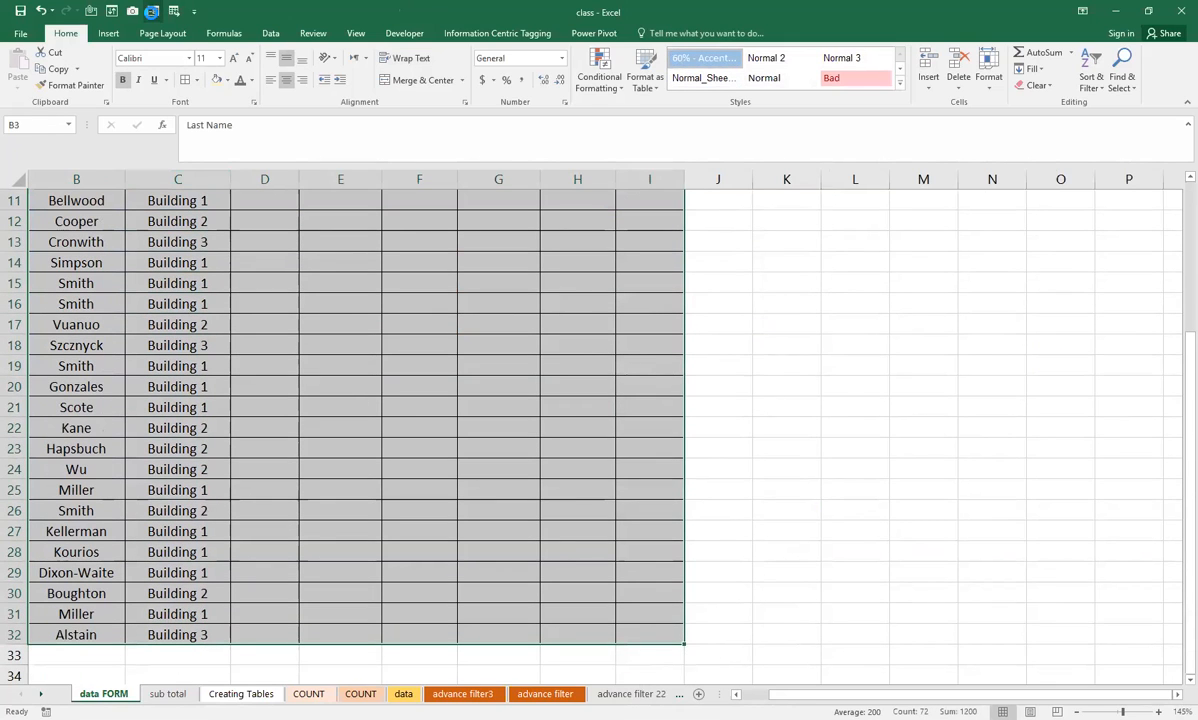
left_click(153, 11)
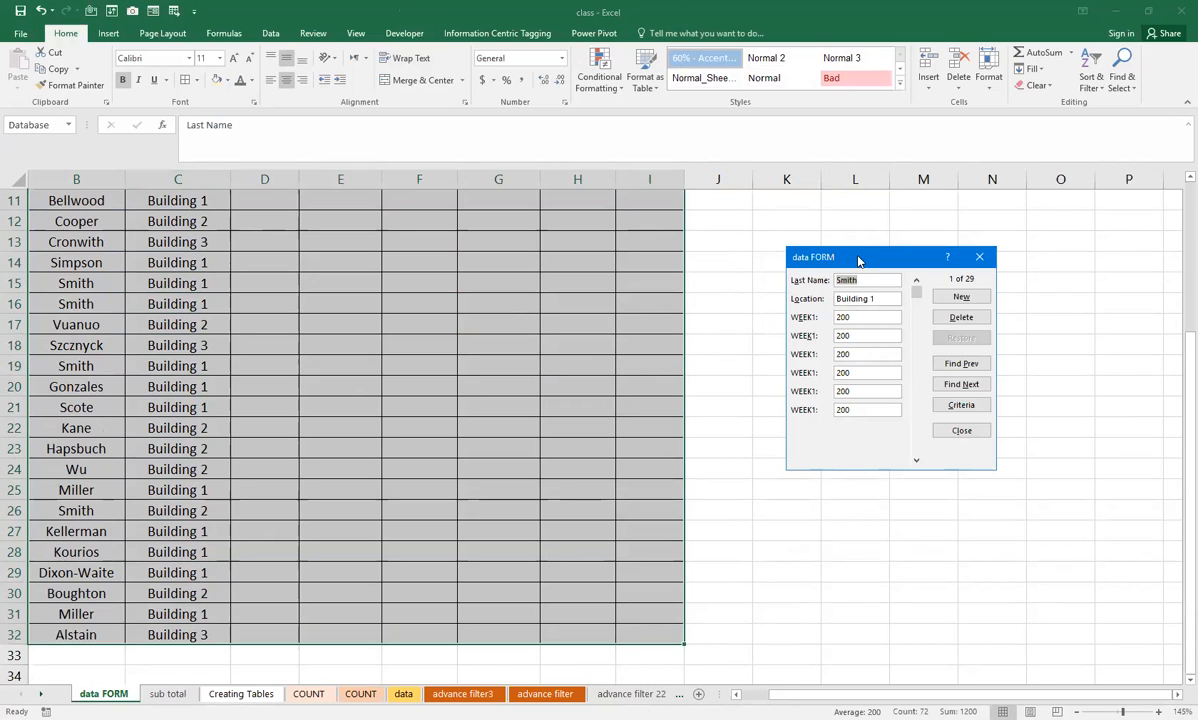
left_click_drag(858, 261, 521, 270)
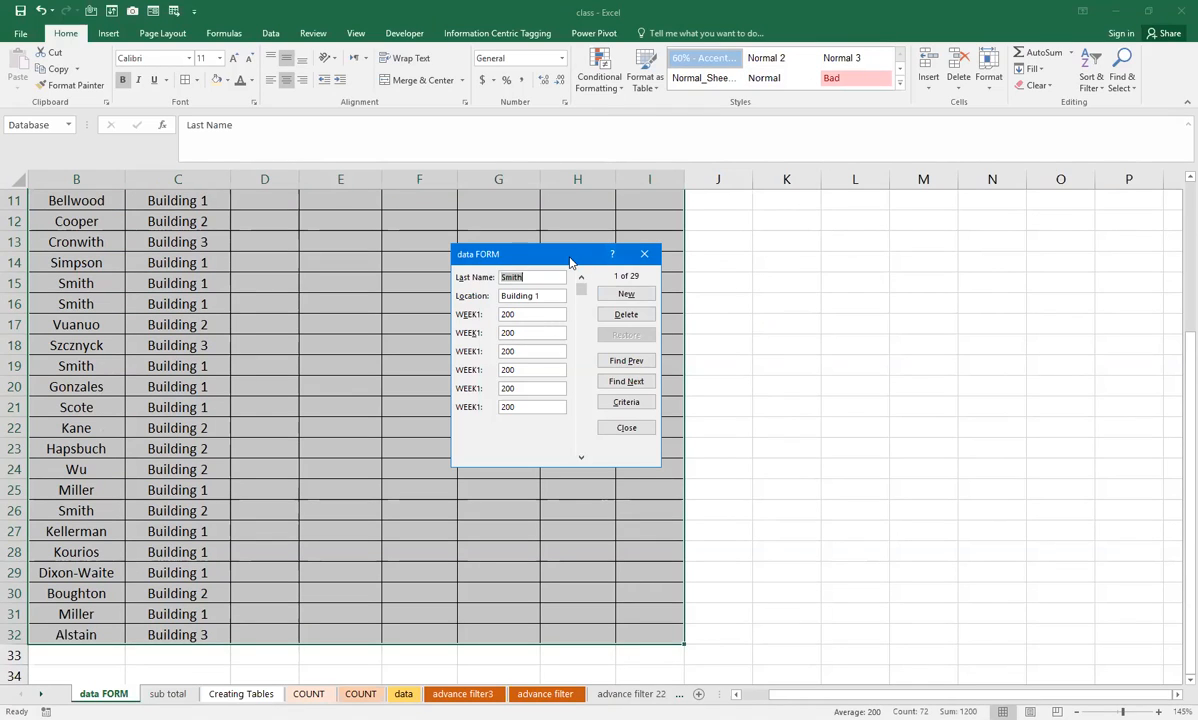
left_click_drag(570, 262, 832, 285)
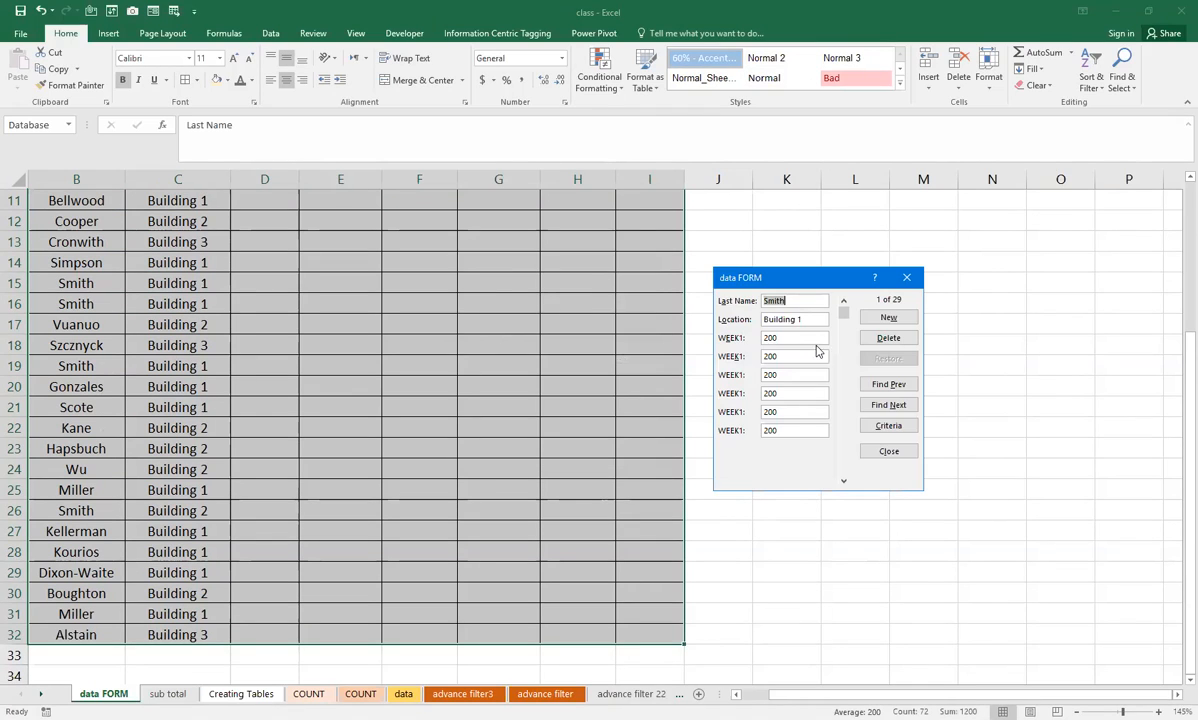
Fill the second record's six weekly fields in the form with 450, 5100, 210, 210, 2100 and 2140.
left_click(903, 405)
left_click(784, 338)
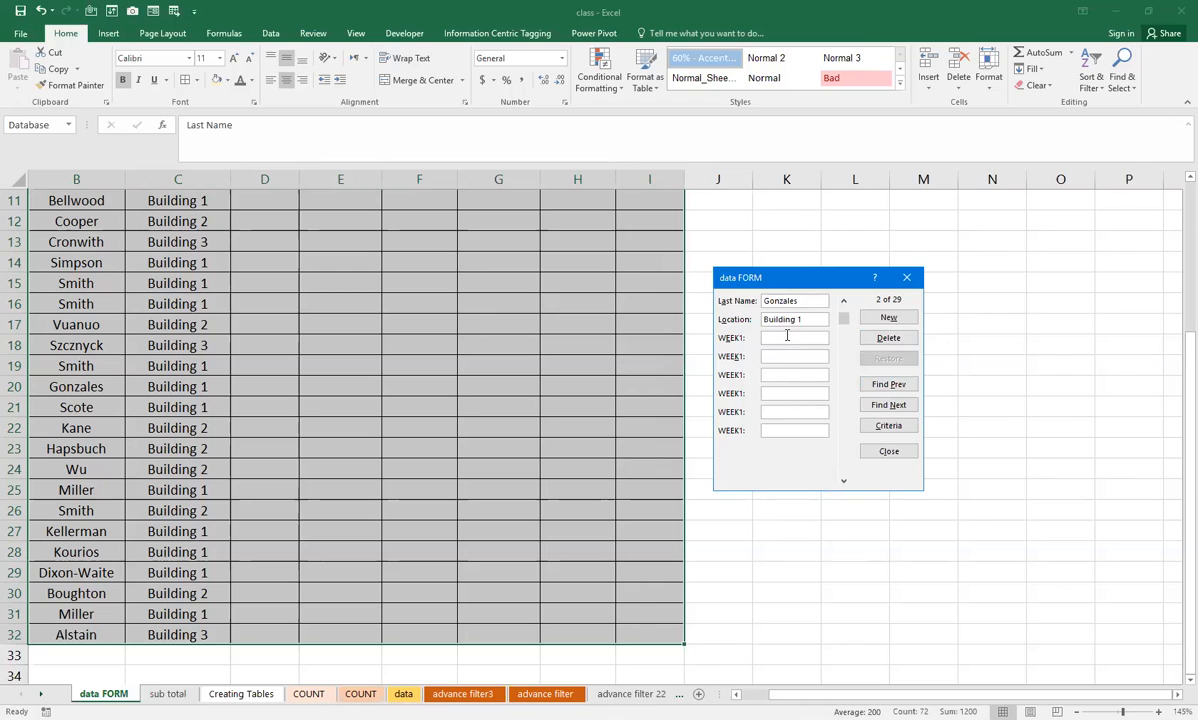
type("4")
type("5")
type("10")
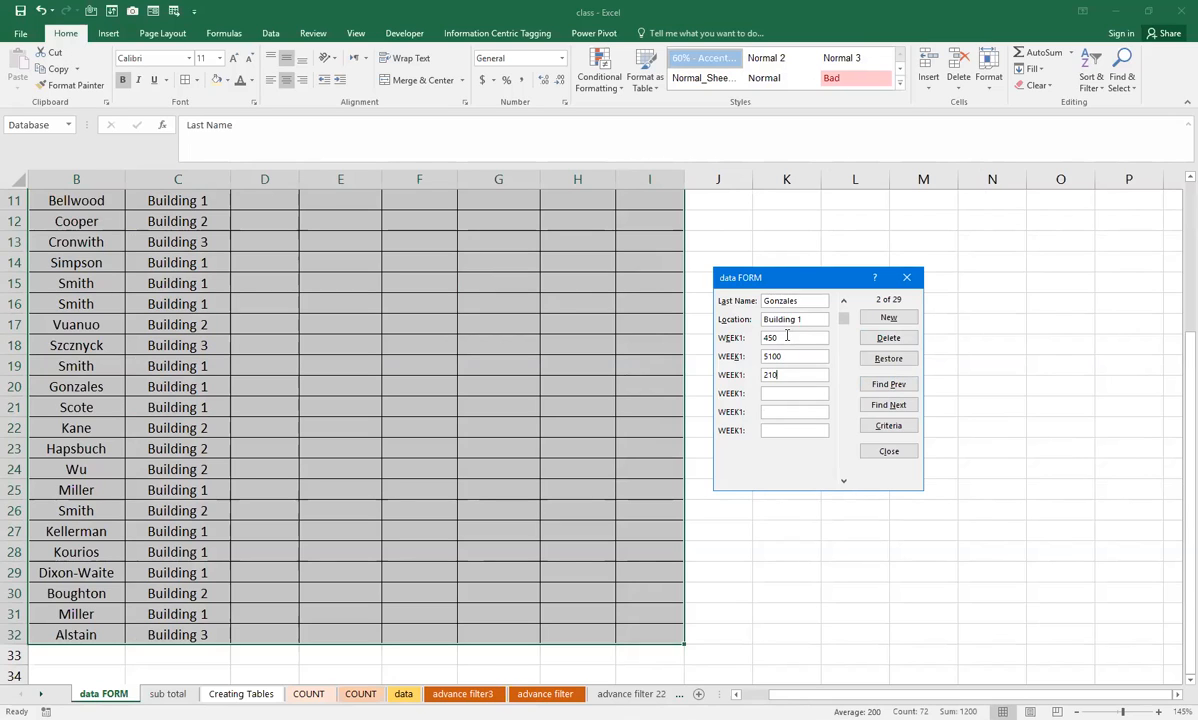
type("210")
key("Tab")
key("Return")
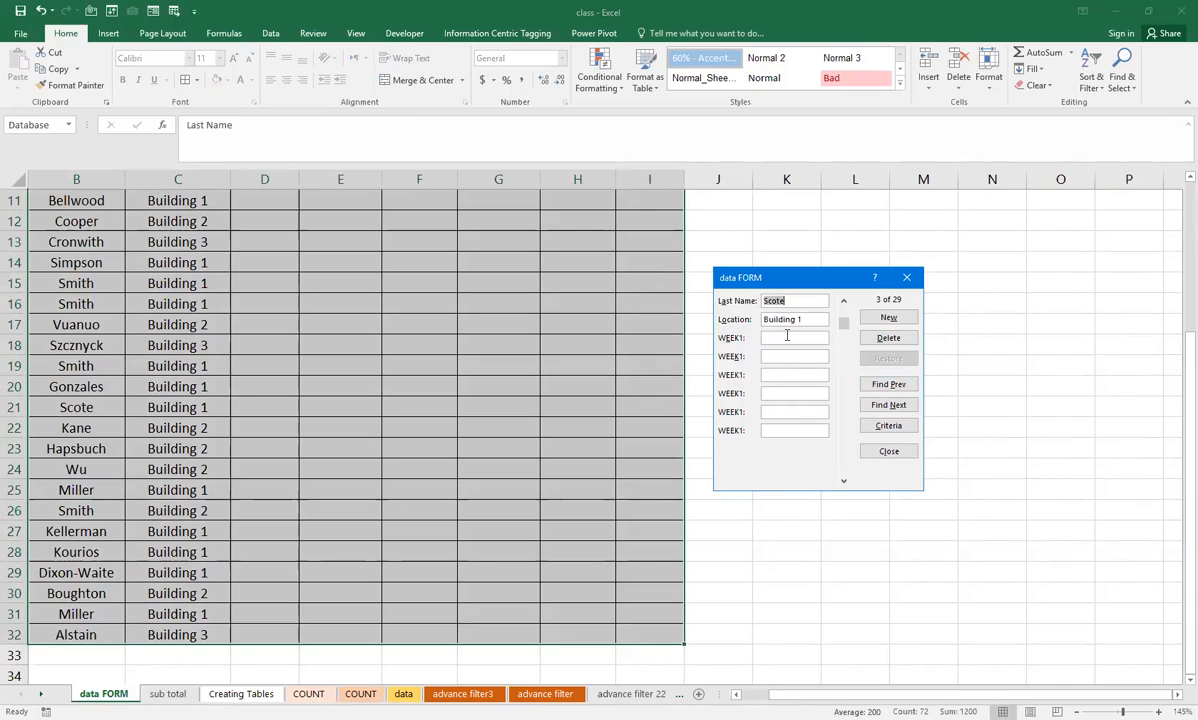
Fill the third record's weekly fields with 2500 in the first and 5000 in the other five.
left_click(787, 336)
type("2")
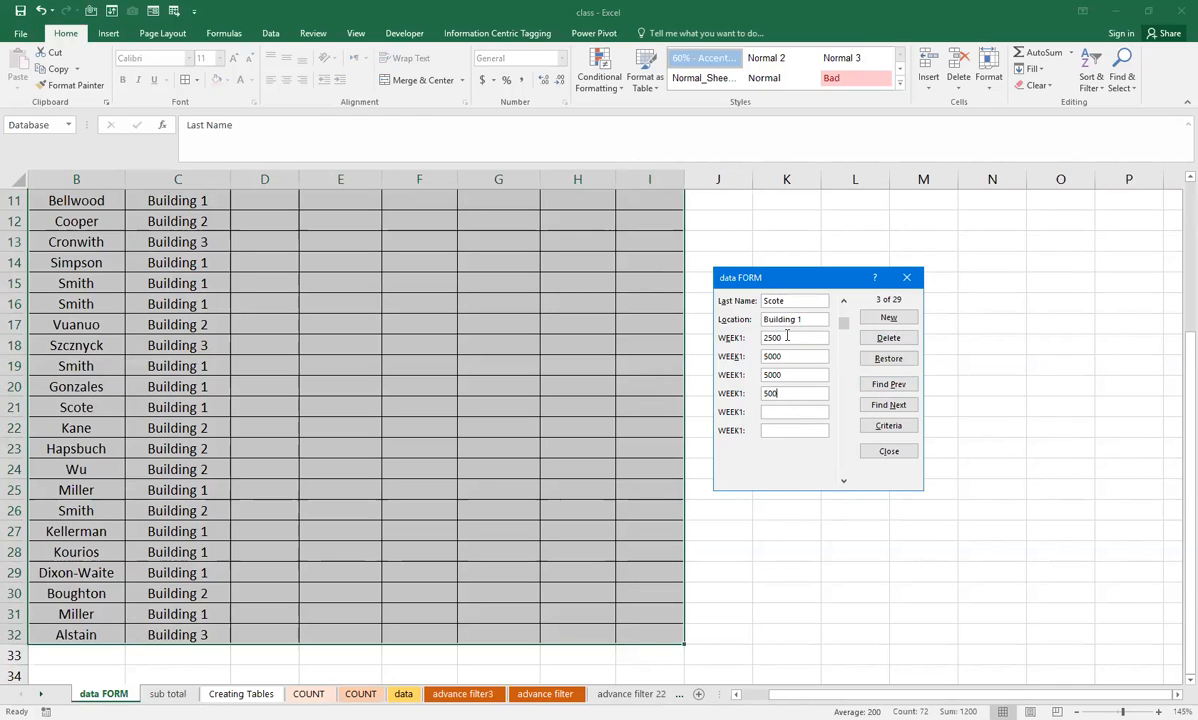
type("5005000")
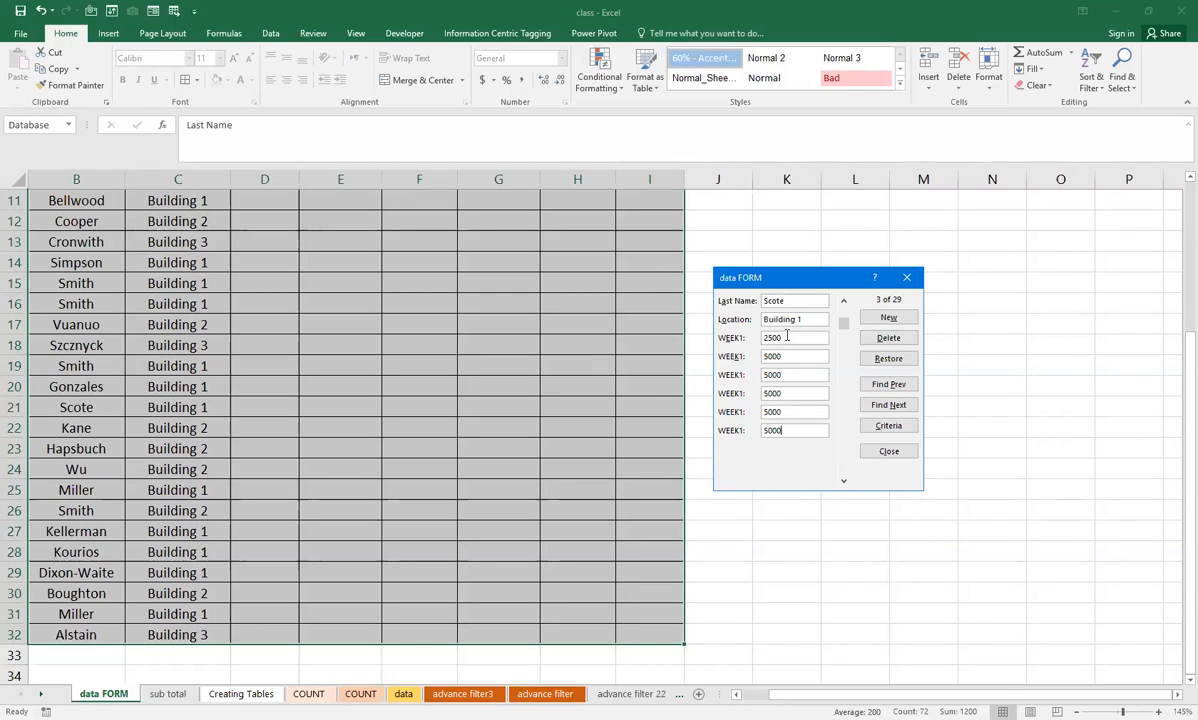
key("Tab")
Add a new record with the employee's last name, location Building -1 and weeks 2500, 144, 2556, 2555, 3666, 3666, and close the form.
left_click(882, 318)
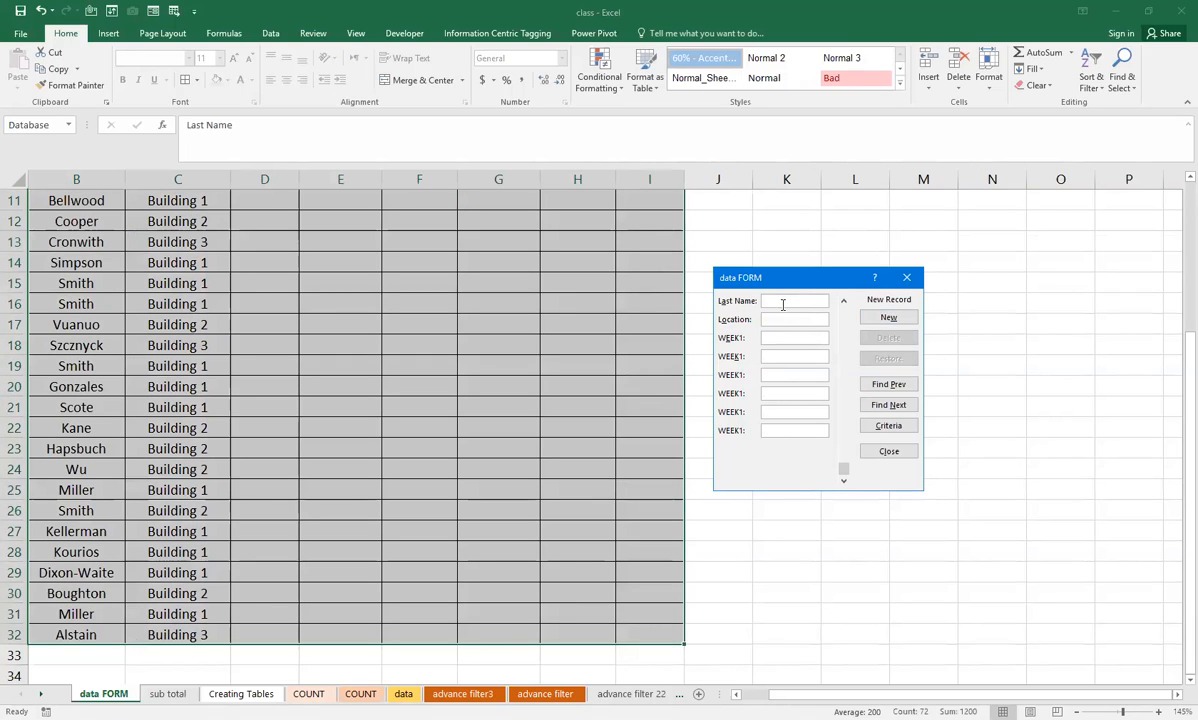
type("azhar")
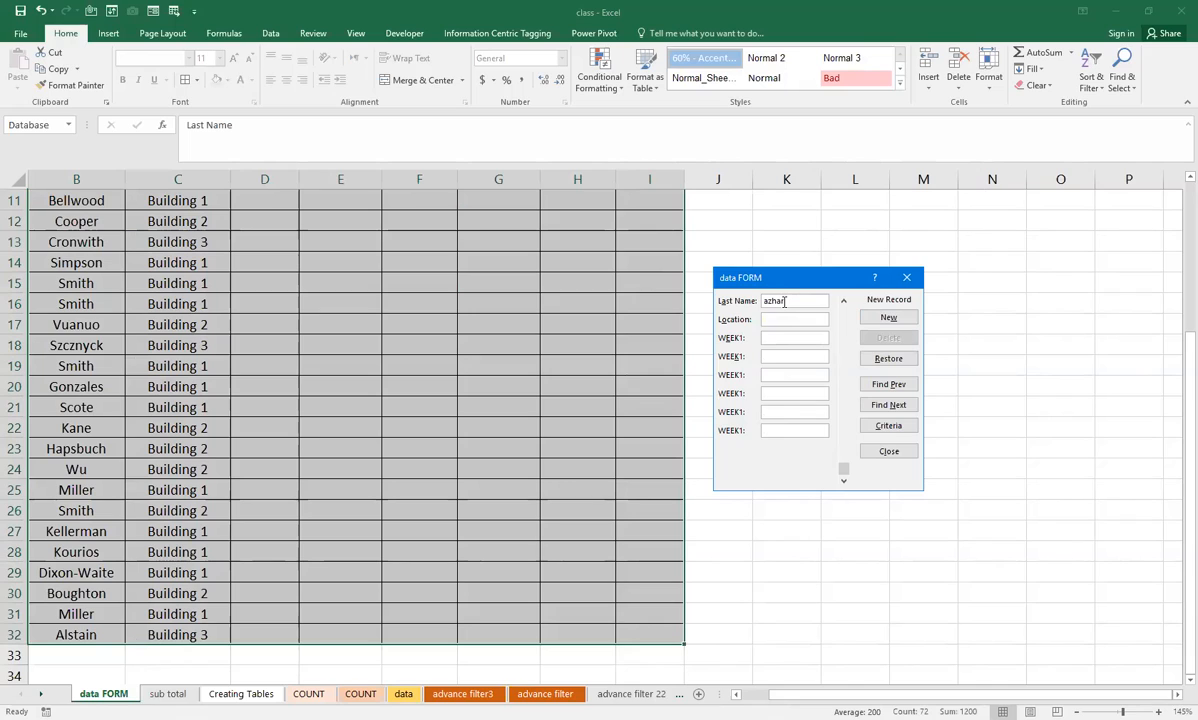
type("Building -1")
key("Tab")
type("2556")
type("2555")
key("Tab")
type("3666")
key("Tab")
type("3666")
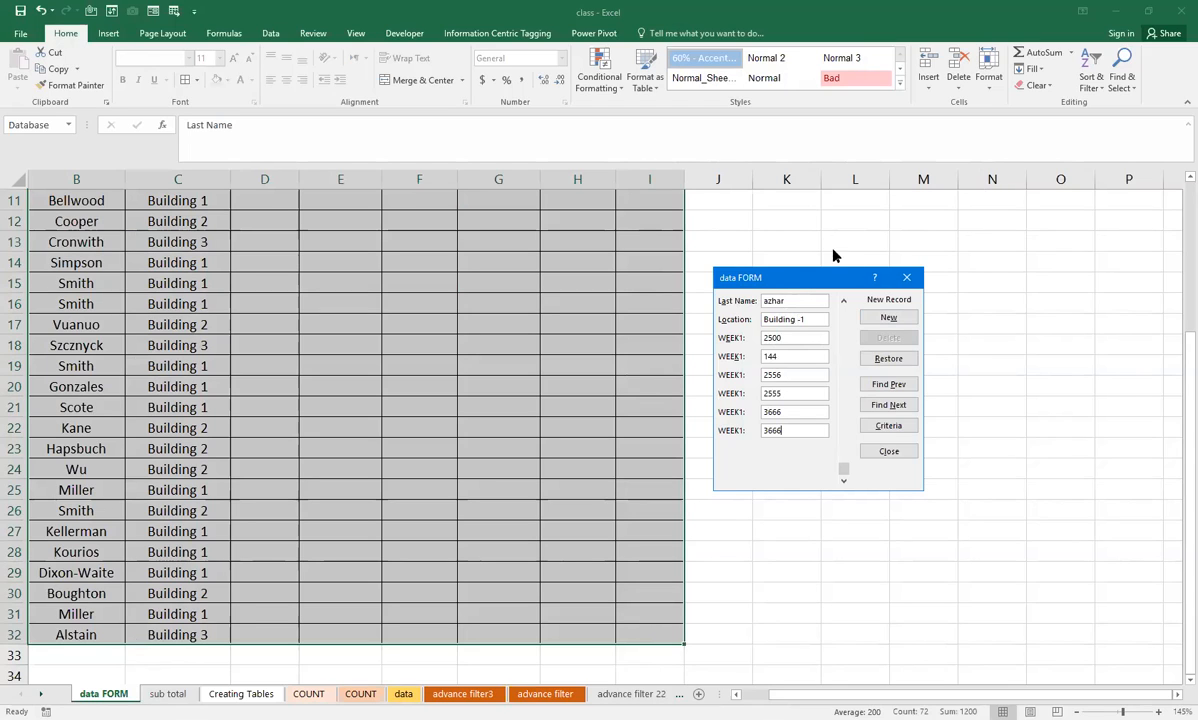
left_click(889, 452)
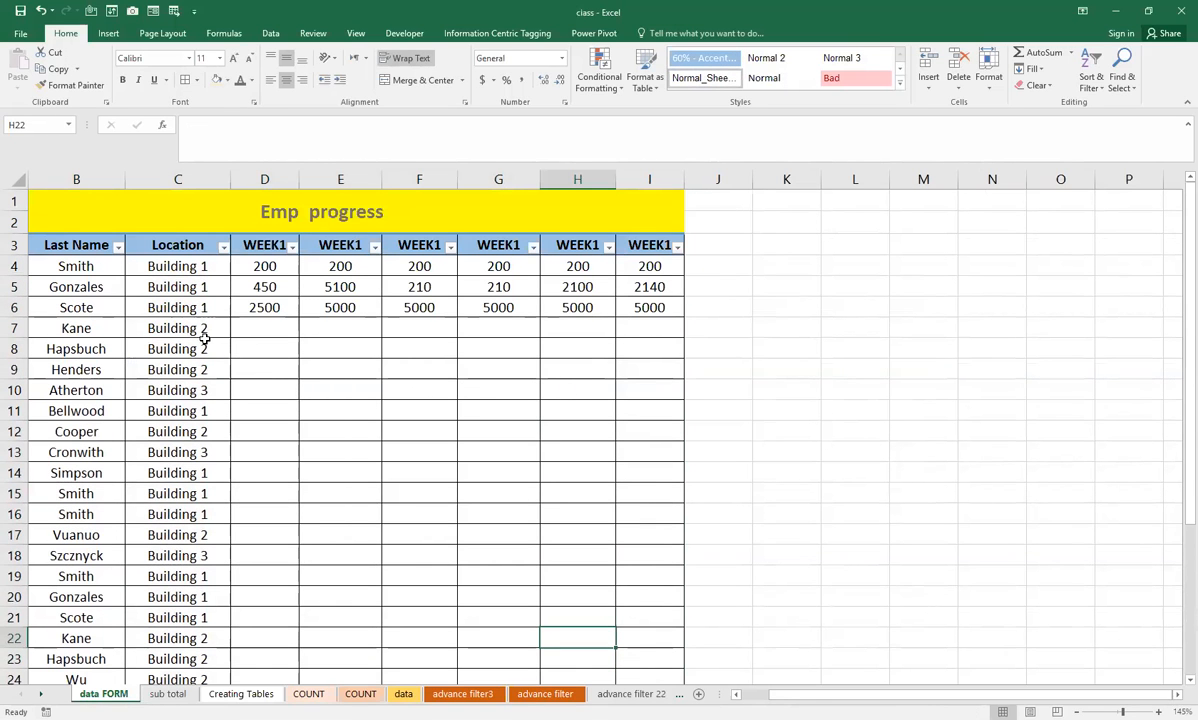
Check the new record in row 33 and the filled-in second record in row 5 on the sheet.
scroll(200, 365, "down", 3)
scroll(80, 470, "down", 3)
left_click_drag(76, 490, 660, 493)
scroll(323, 463, "up", 6)
scroll(321, 470, "down", 6)
scroll(251, 498, "up", 6)
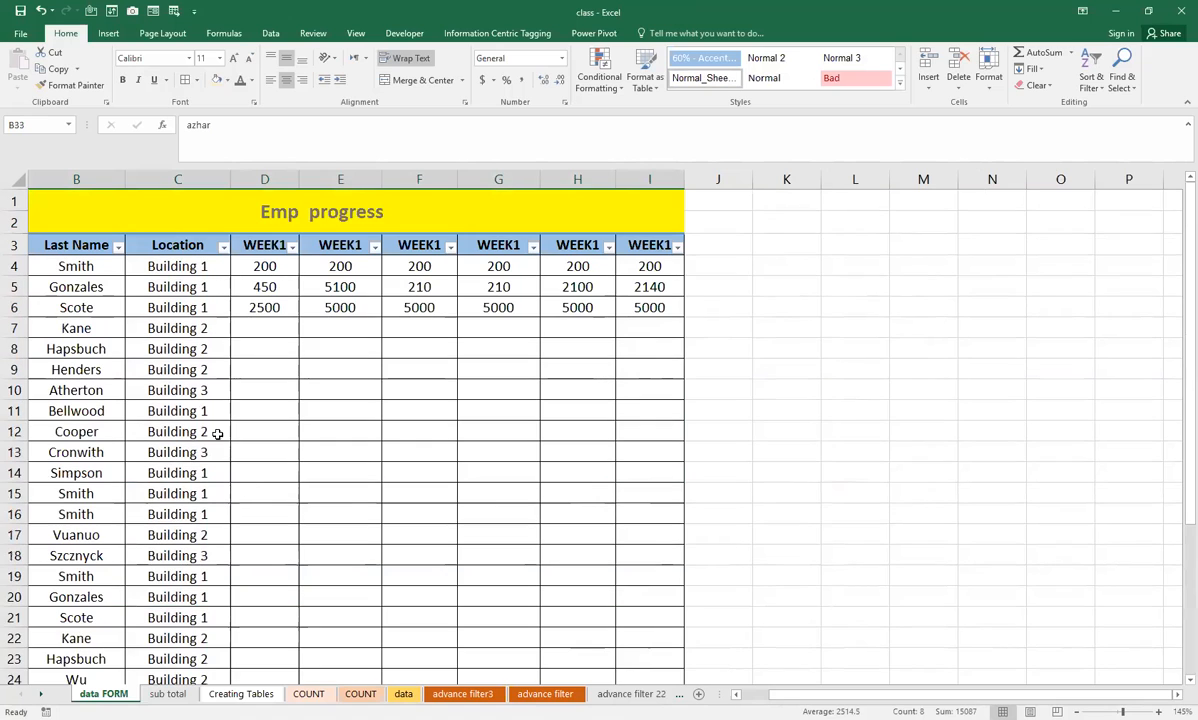
left_click_drag(76, 287, 650, 288)
left_click(498, 368)
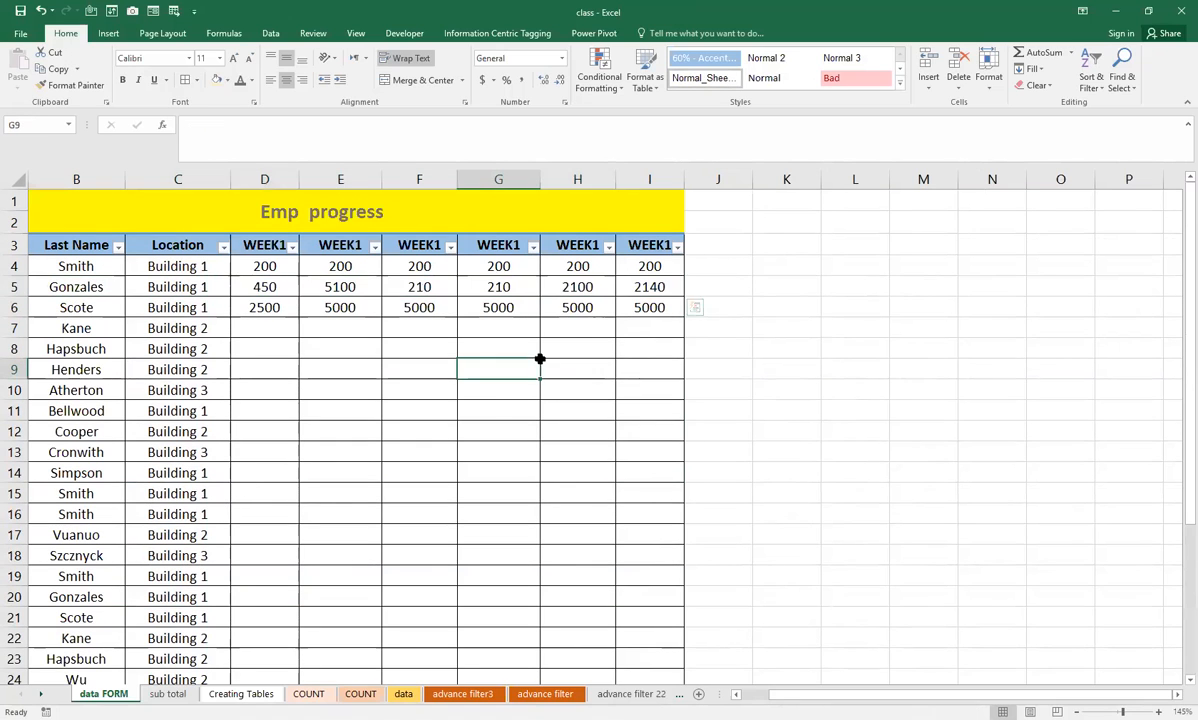
Select the extended table B3:I33 and reopen its data entry form.
left_click(152, 11)
left_click(602, 407)
left_click_drag(72, 245, 642, 637)
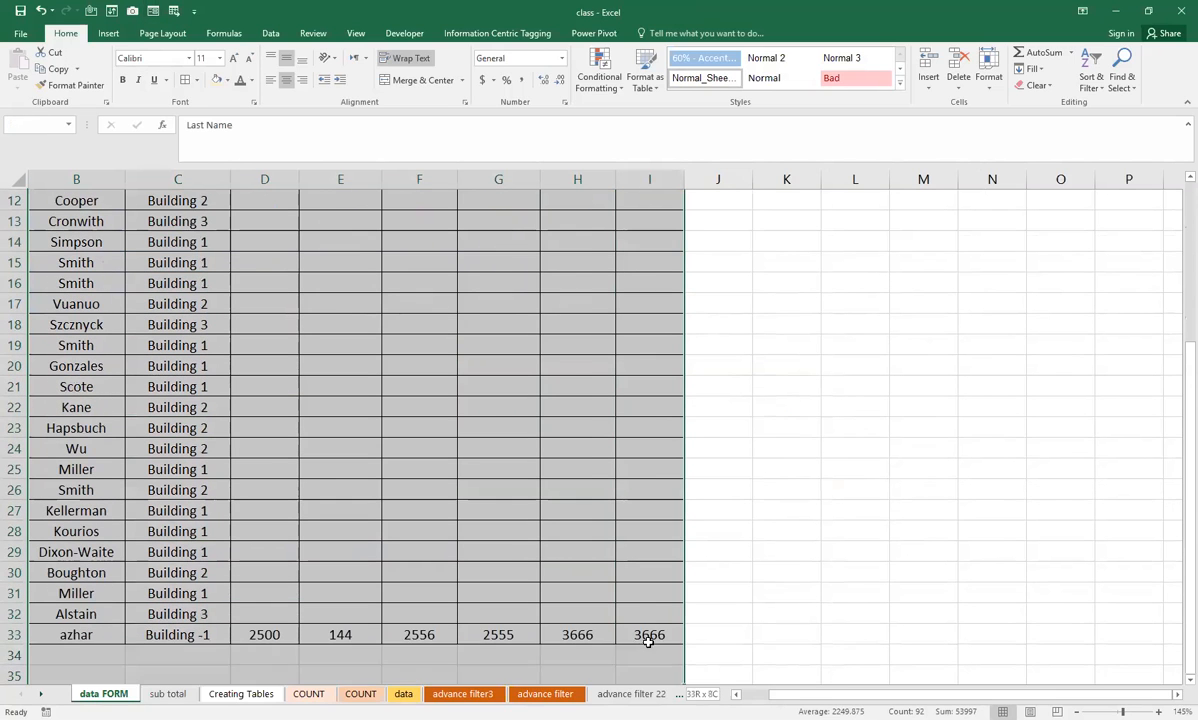
left_click(152, 11)
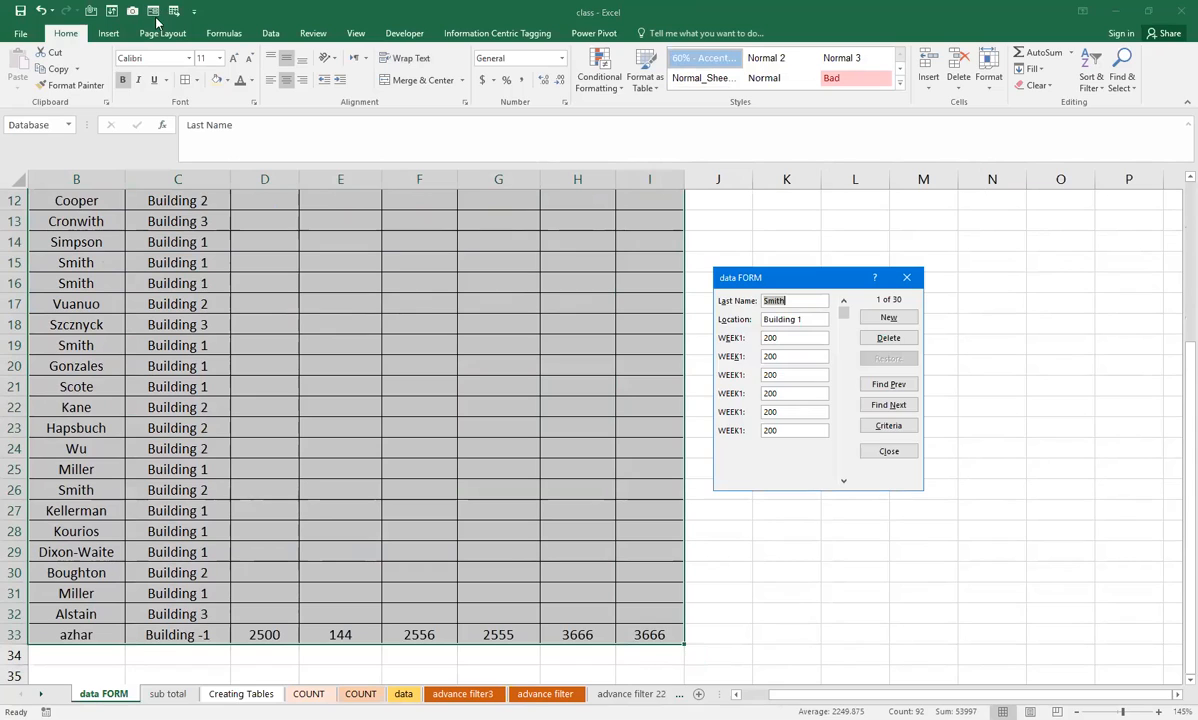
Browse forward through the records in the form to the seventh one.
left_click(875, 406)
left_click(875, 409)
left_click(875, 409)
left_click(875, 409)
left_click(875, 409)
left_click(875, 409)
left_click(875, 409)
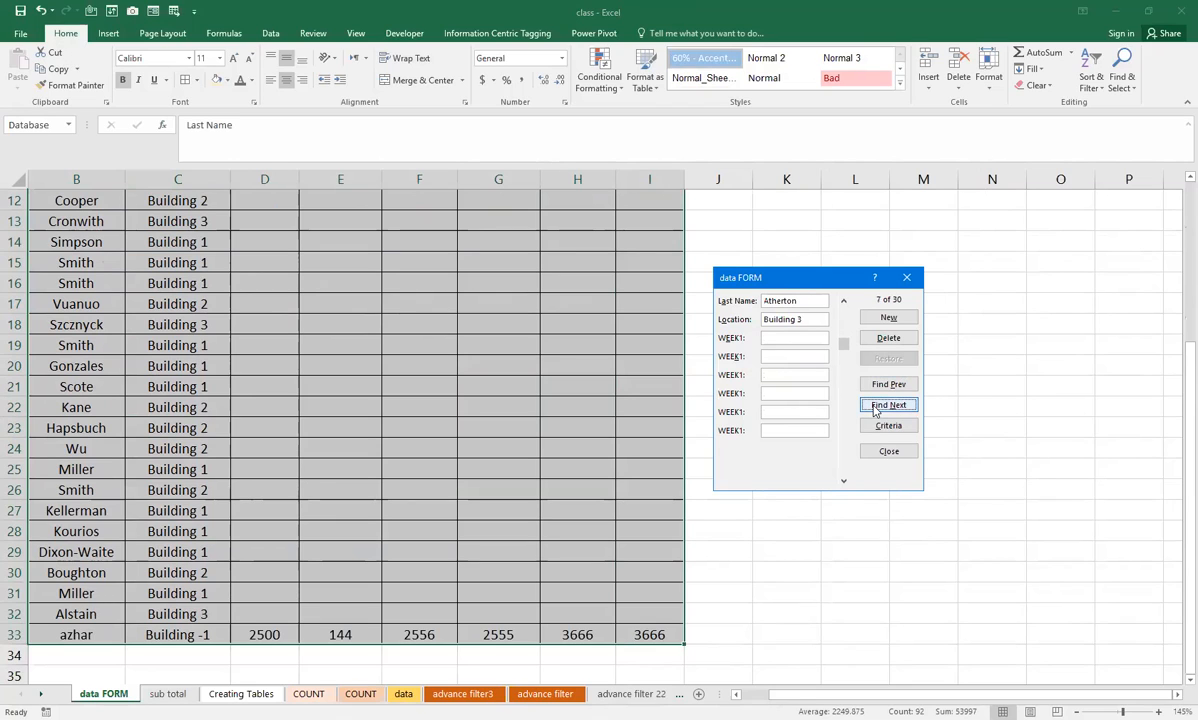
Browse forward to the ninth record in the form and enter 200 in its first week field and 2000 in its fifth.
left_click(875, 409)
left_click(875, 409)
left_click(778, 338)
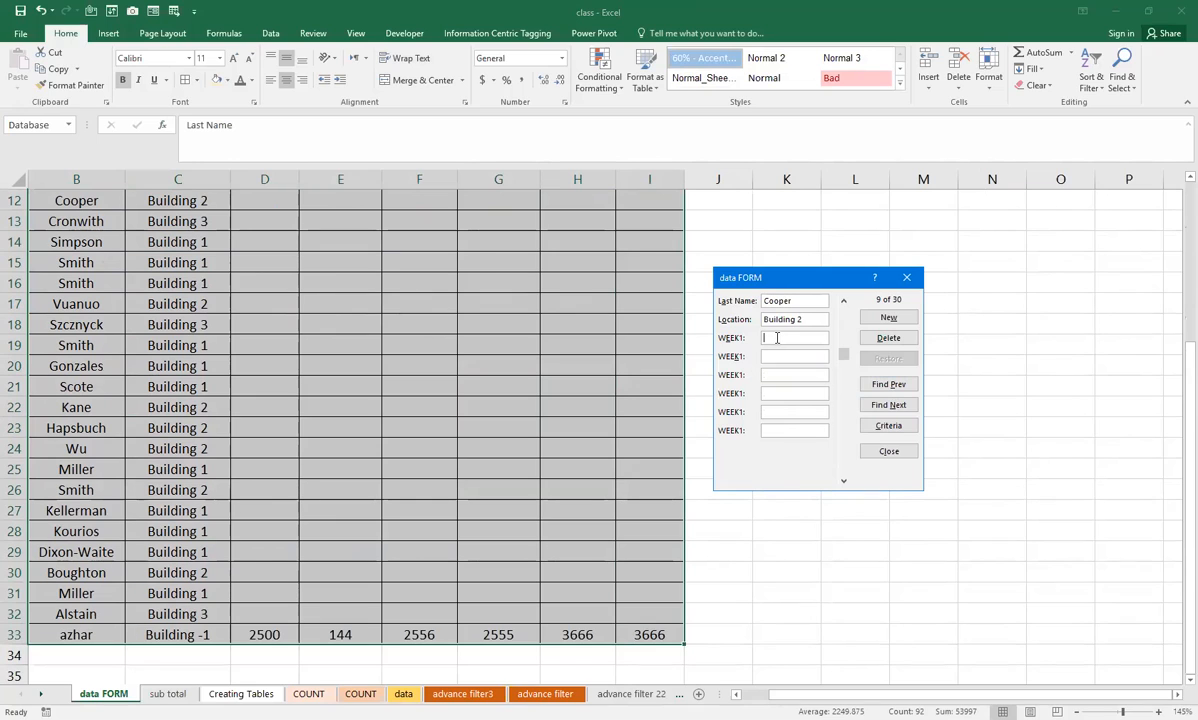
type("200")
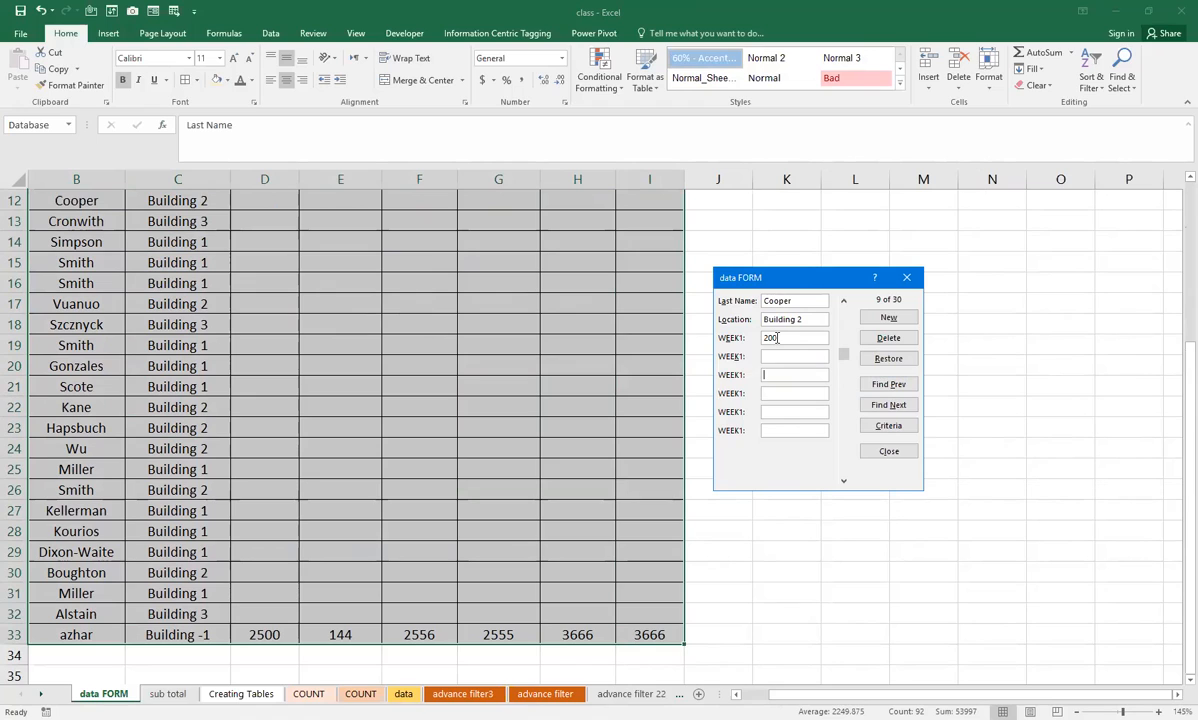
type("2000")
key("Tab")
Fill the record's remaining week fields with nil, na, na and na, and close the data form.
left_click(771, 357)
type("ni")
type("na")
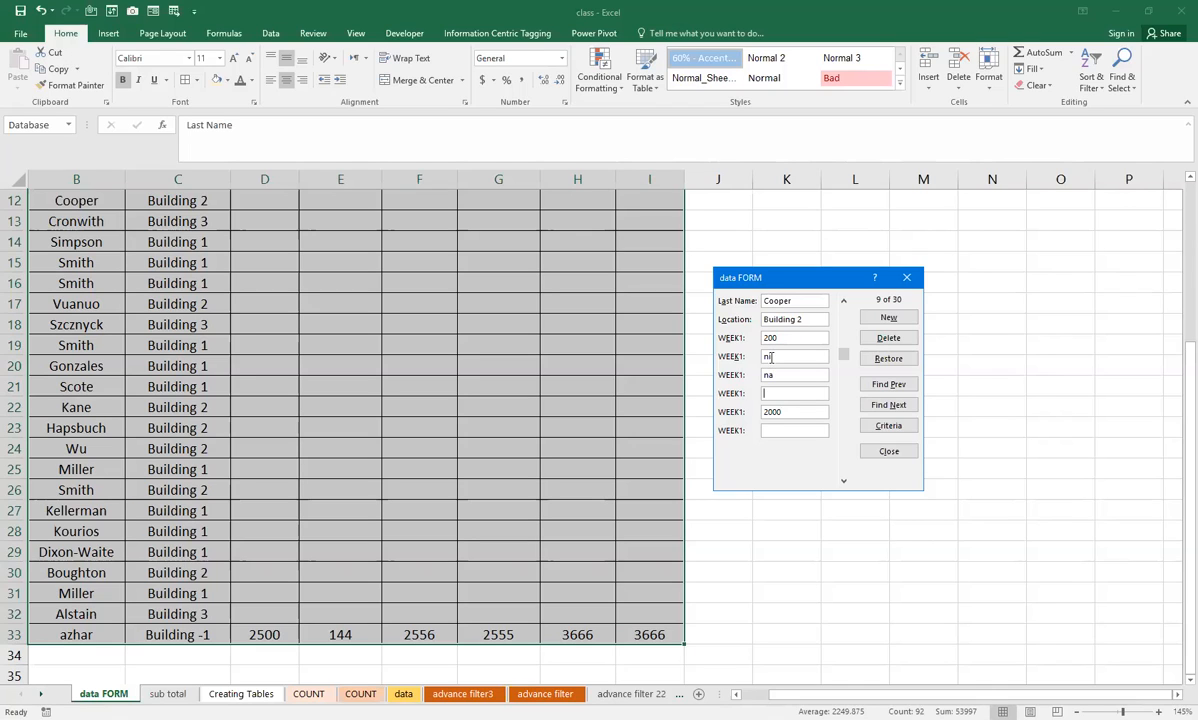
type("na")
key("Tab")
key("Tab")
type("na")
left_click(882, 453)
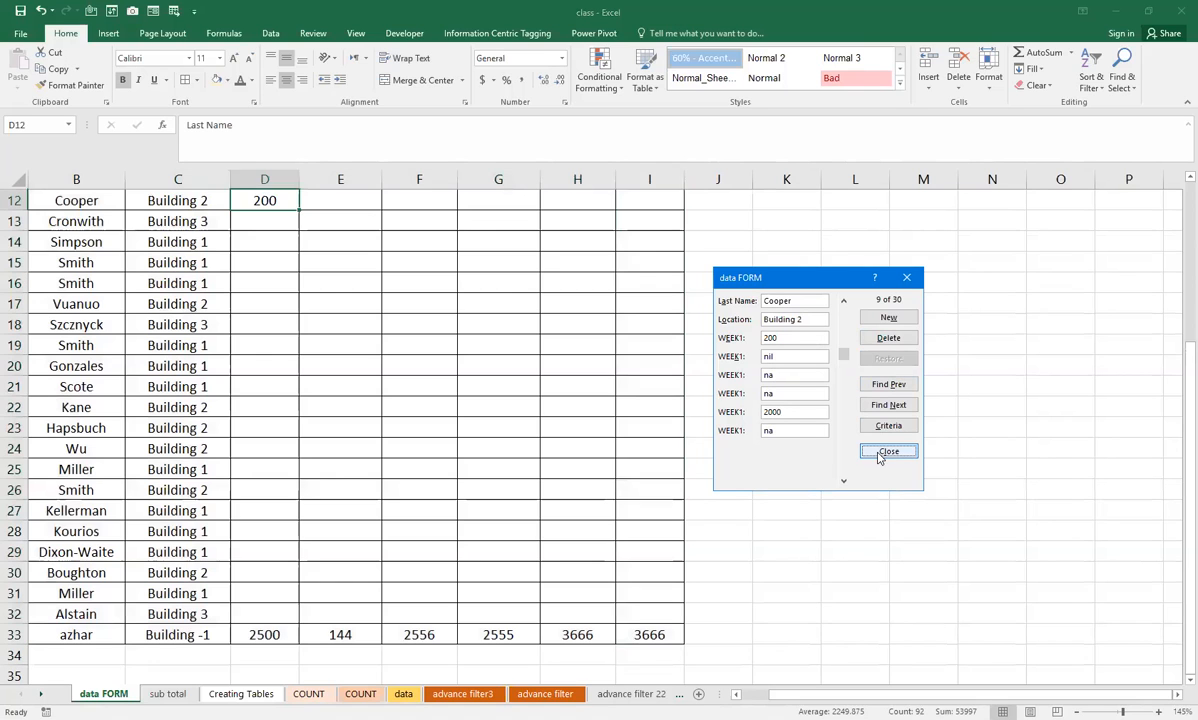
Check the newly filled record in row 12 of the sheet.
left_click(577, 469)
scroll(396, 442, "up", 4)
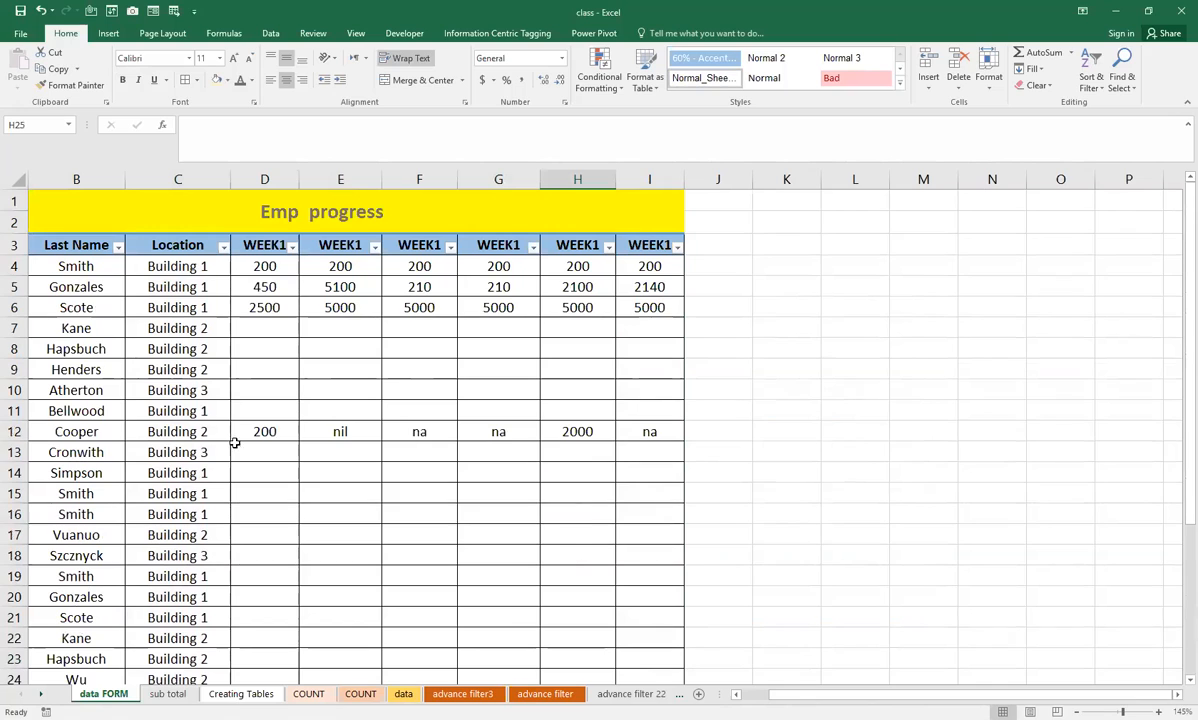
left_click(14, 431)
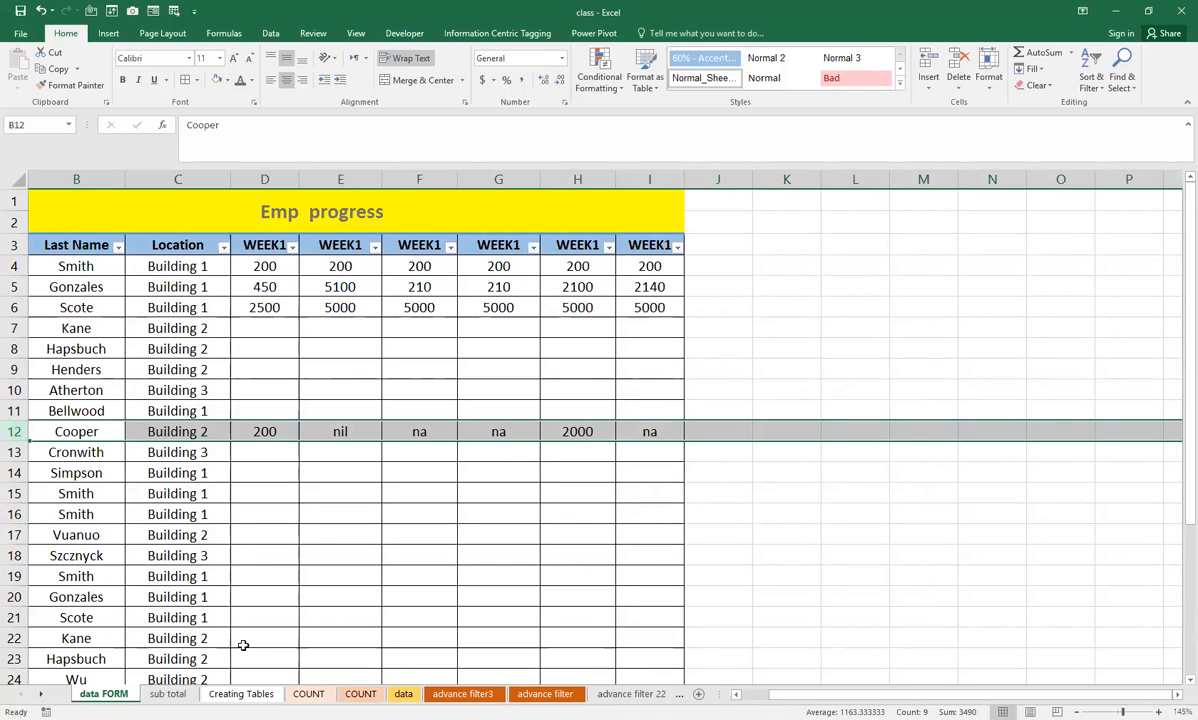
Open the sub total sheet and look through its Emp progress table.
left_click(178, 697)
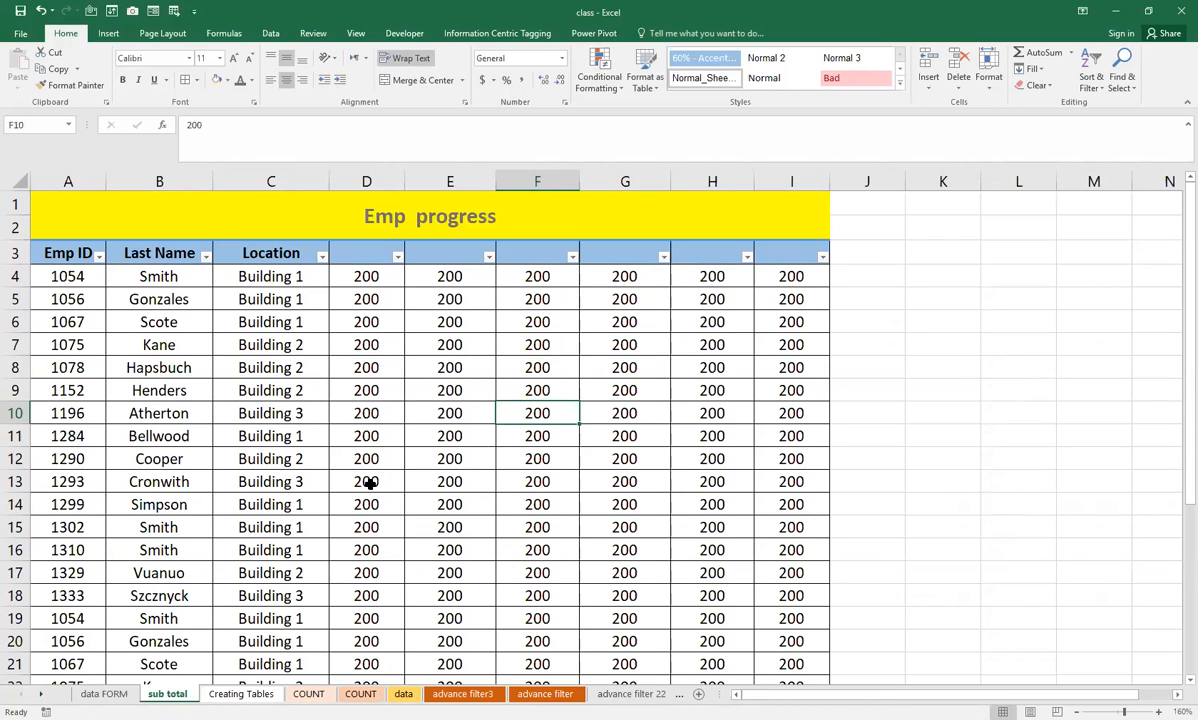
scroll(330, 481, "down", 6)
scroll(333, 481, "up", 5)
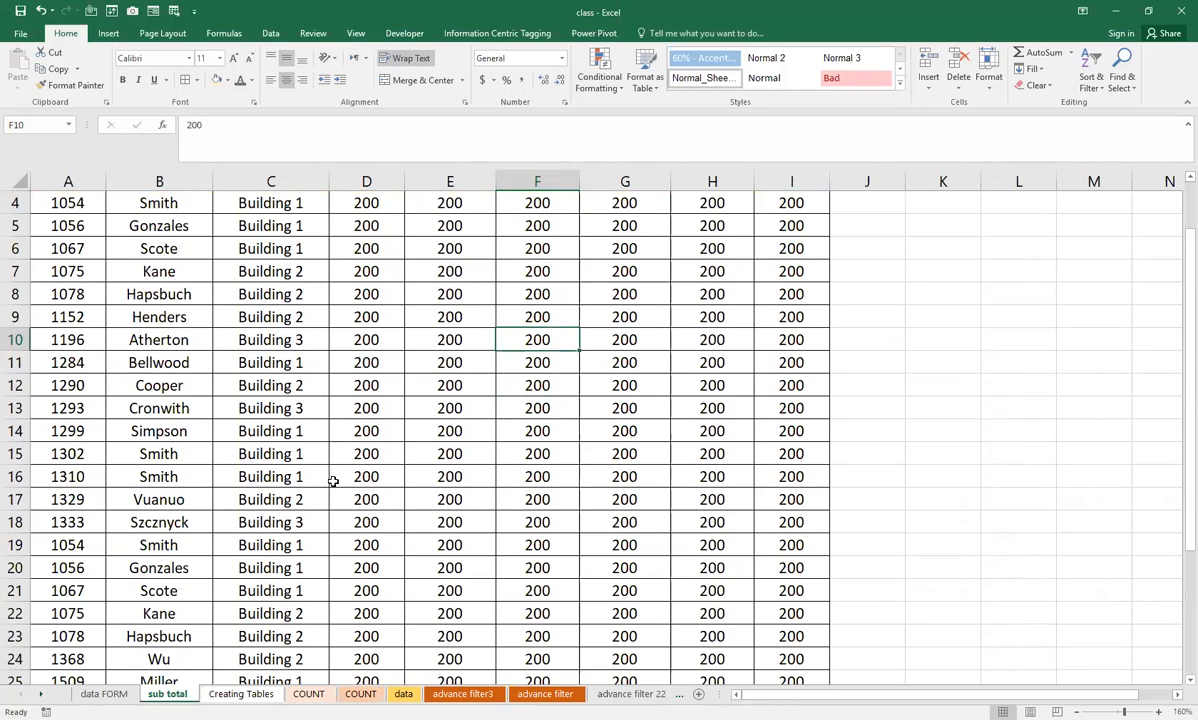
scroll(333, 481, "up", 1)
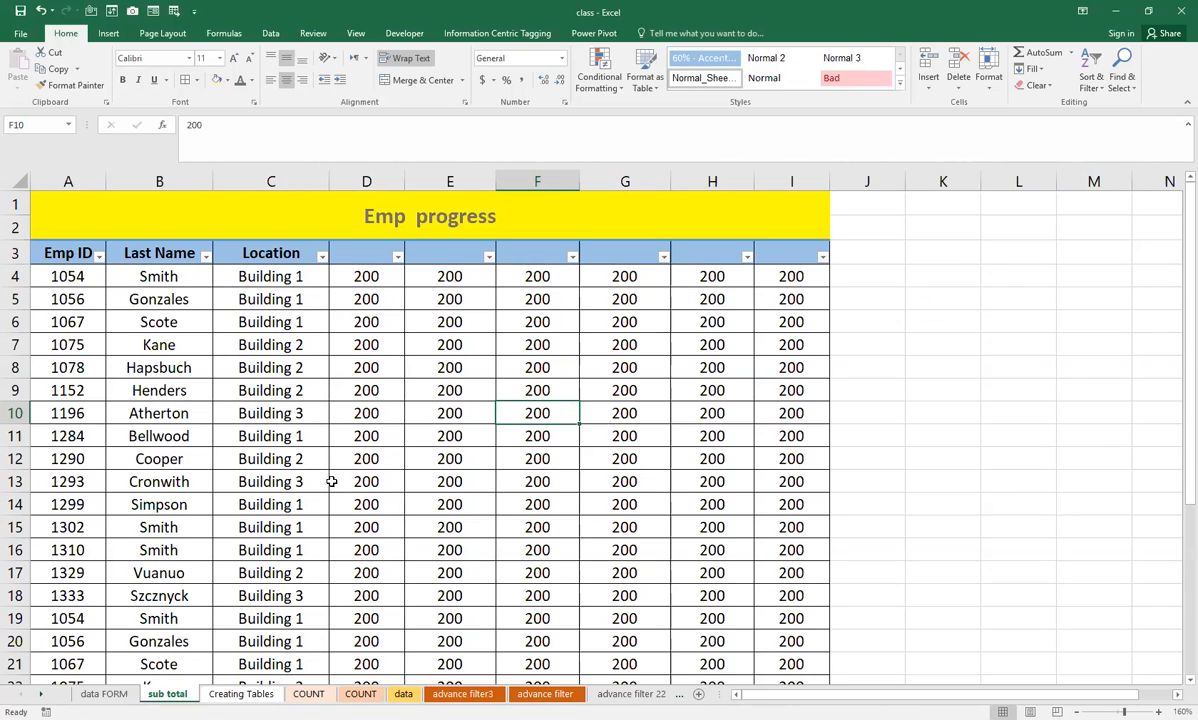
scroll(331, 481, "down", 5)
left_click(352, 584)
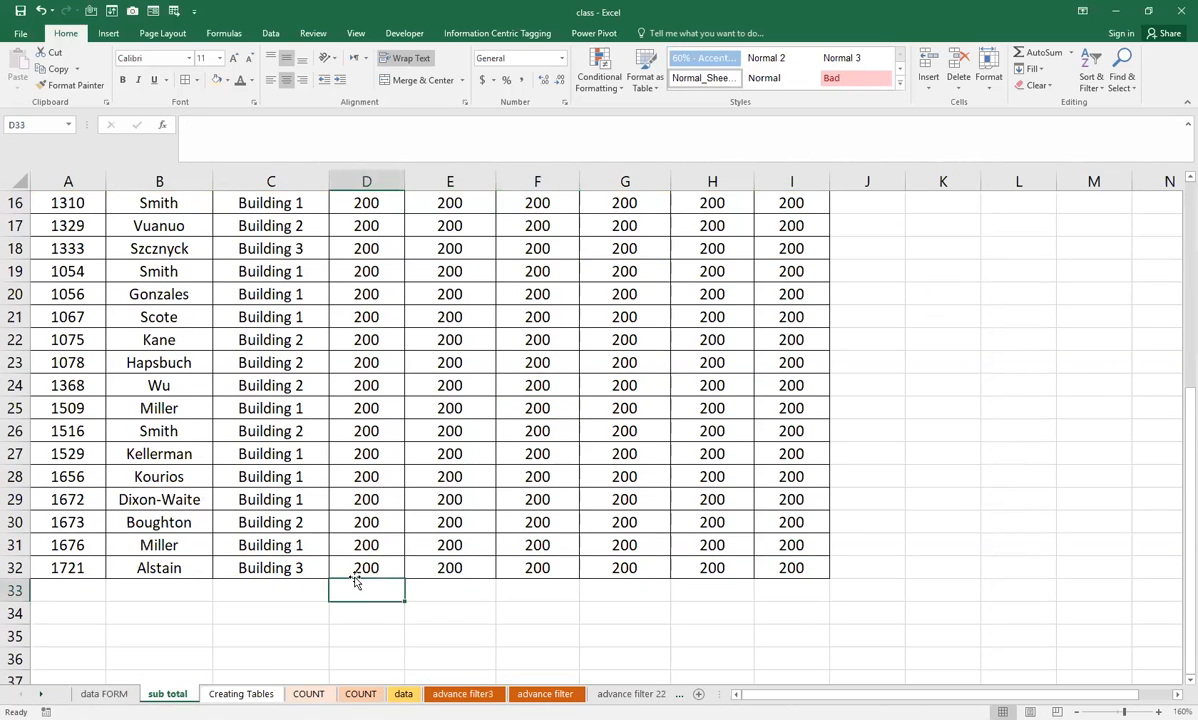
type("=s")
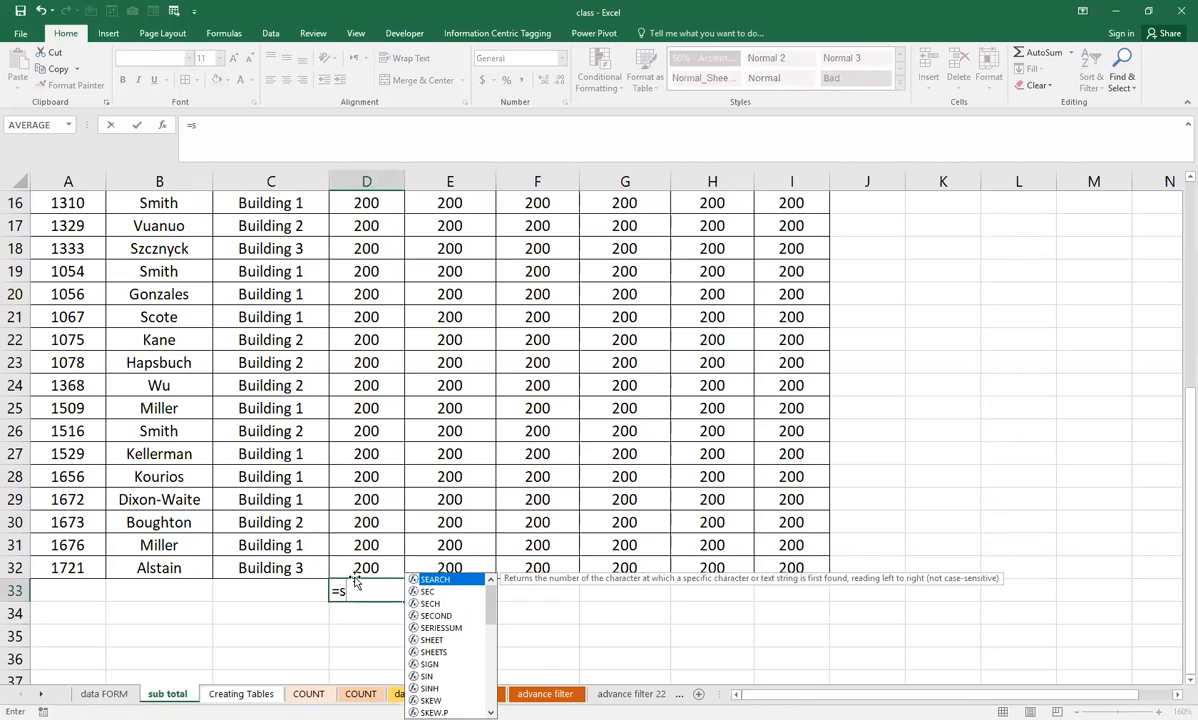
type("ubt")
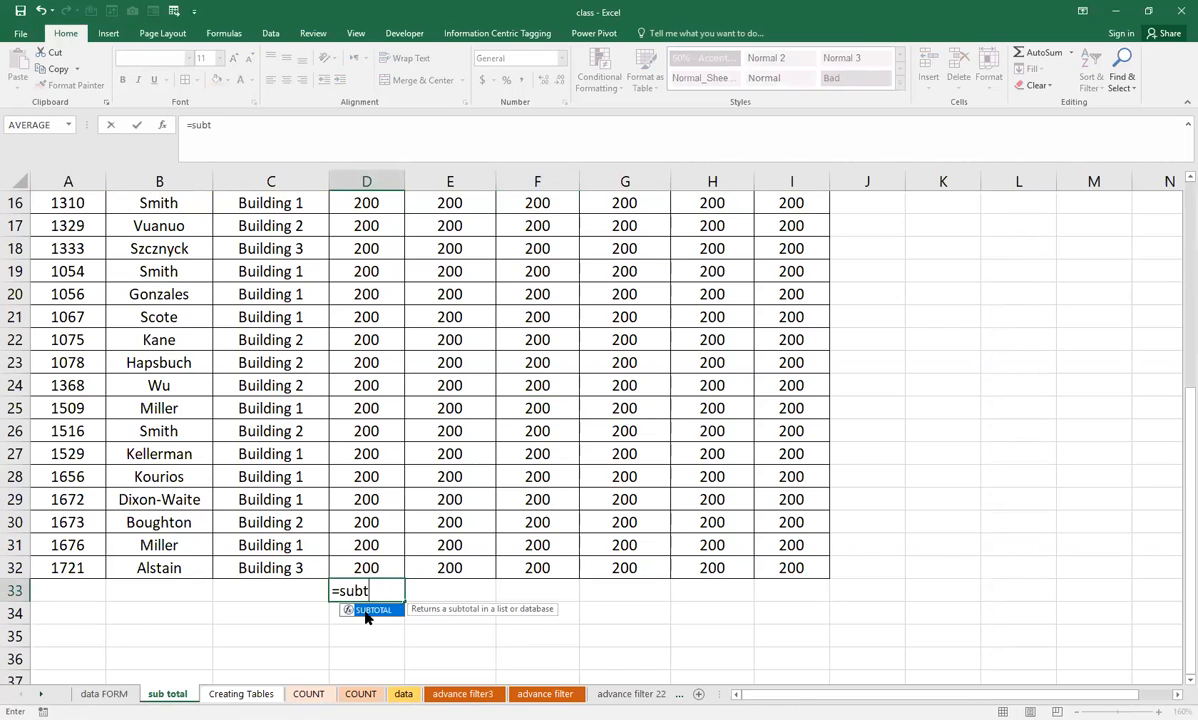
double_click(367, 616)
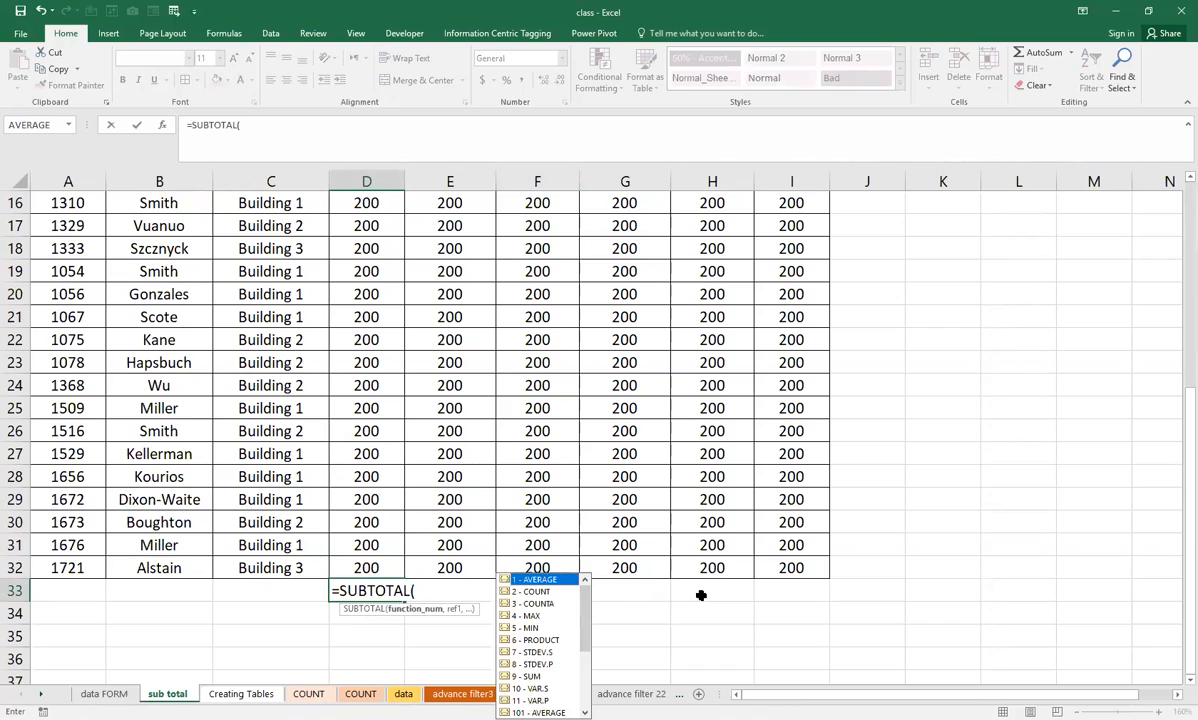
scroll(1100, 360, "down", 1)
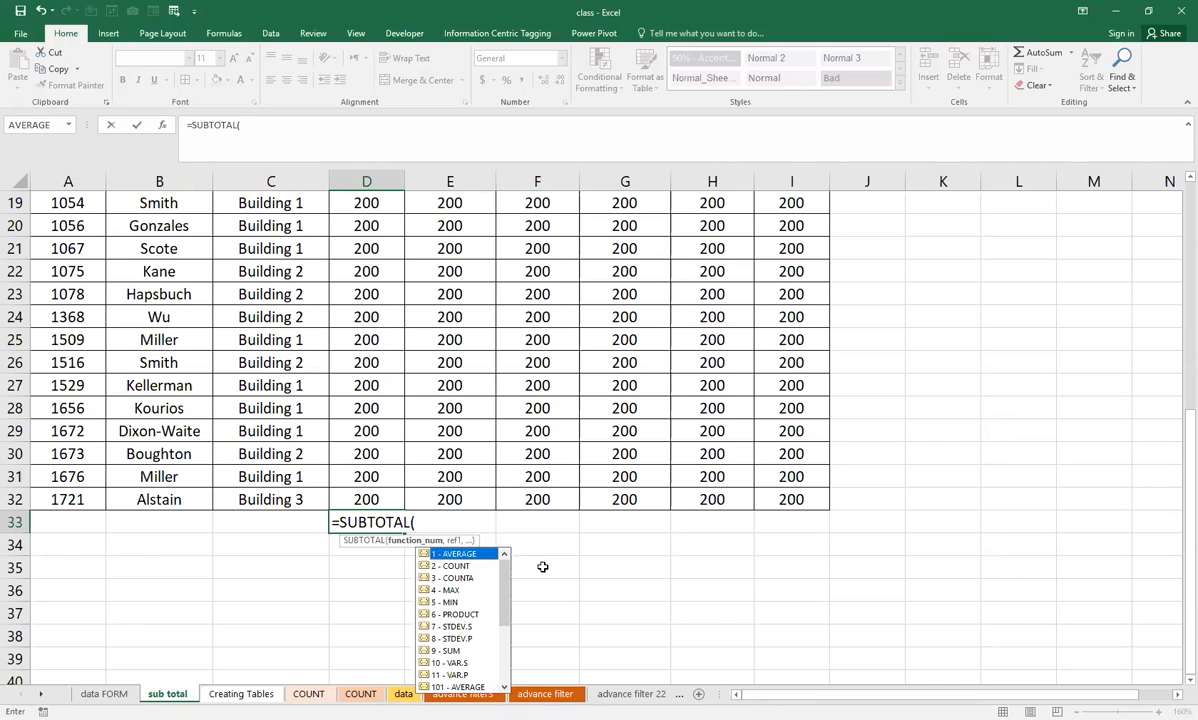
scroll(542, 567, "up", 6)
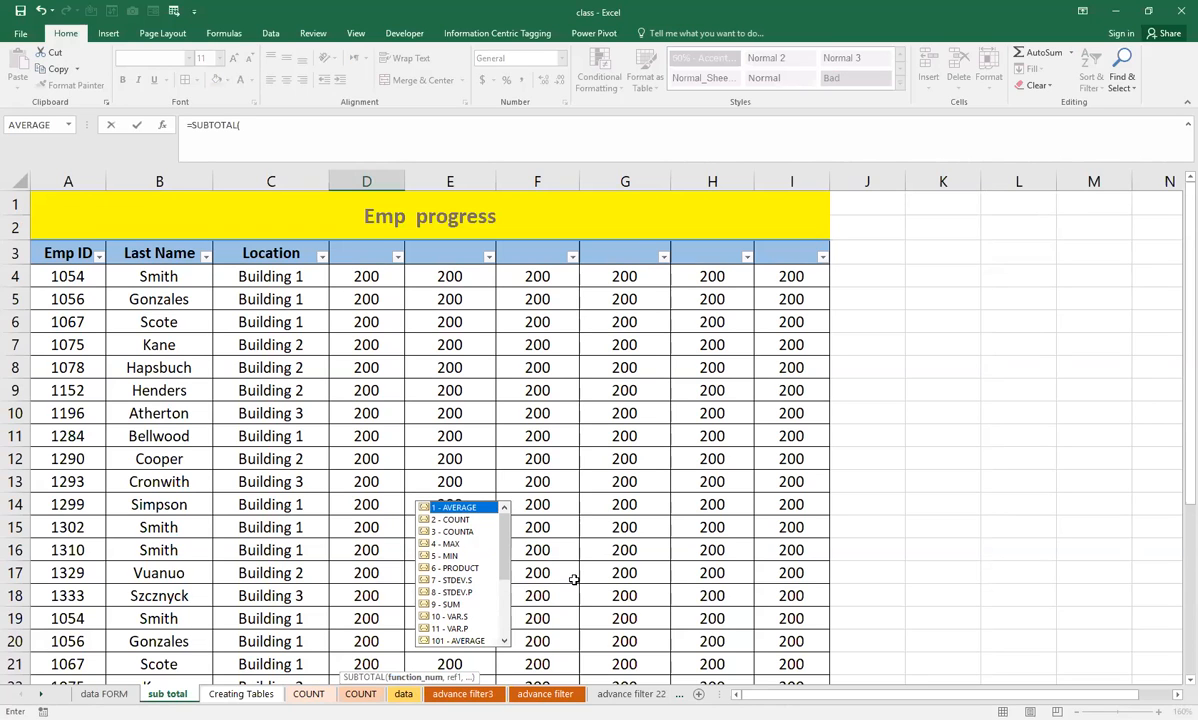
scroll(564, 575, "down", 5)
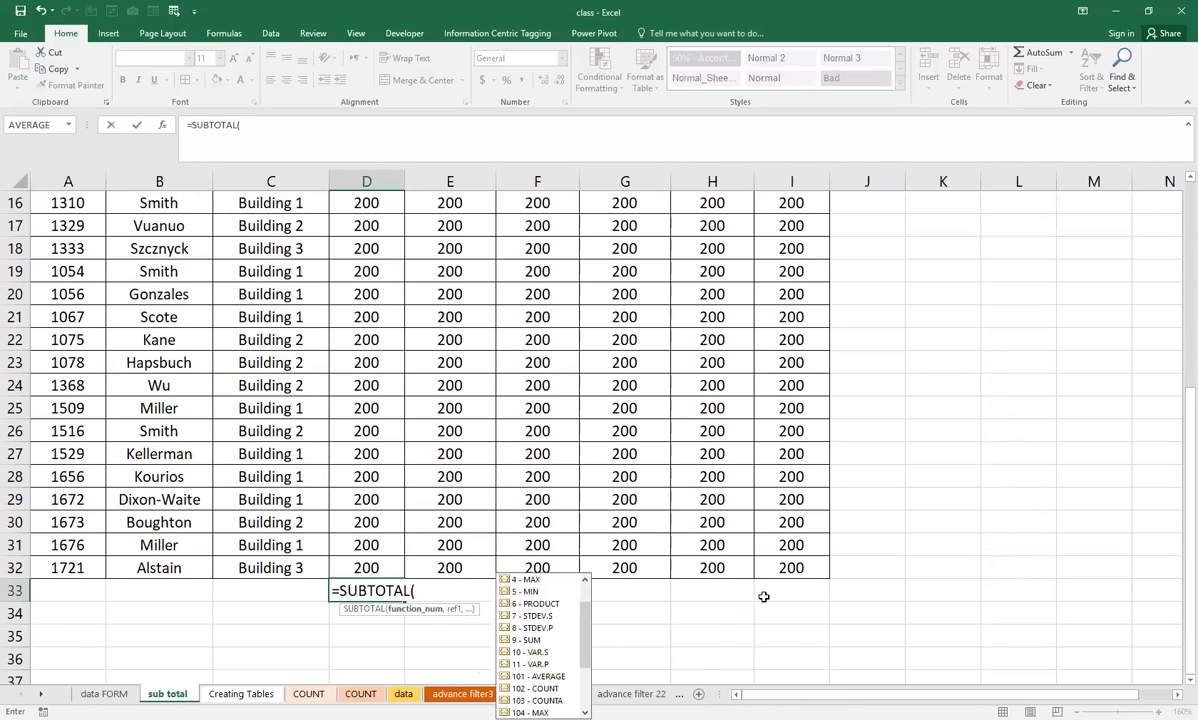
scroll(763, 596, "up", 5)
key("Escape")
scroll(368, 290, "down", 3)
scroll(340, 320, "down", 1)
key("Escape")
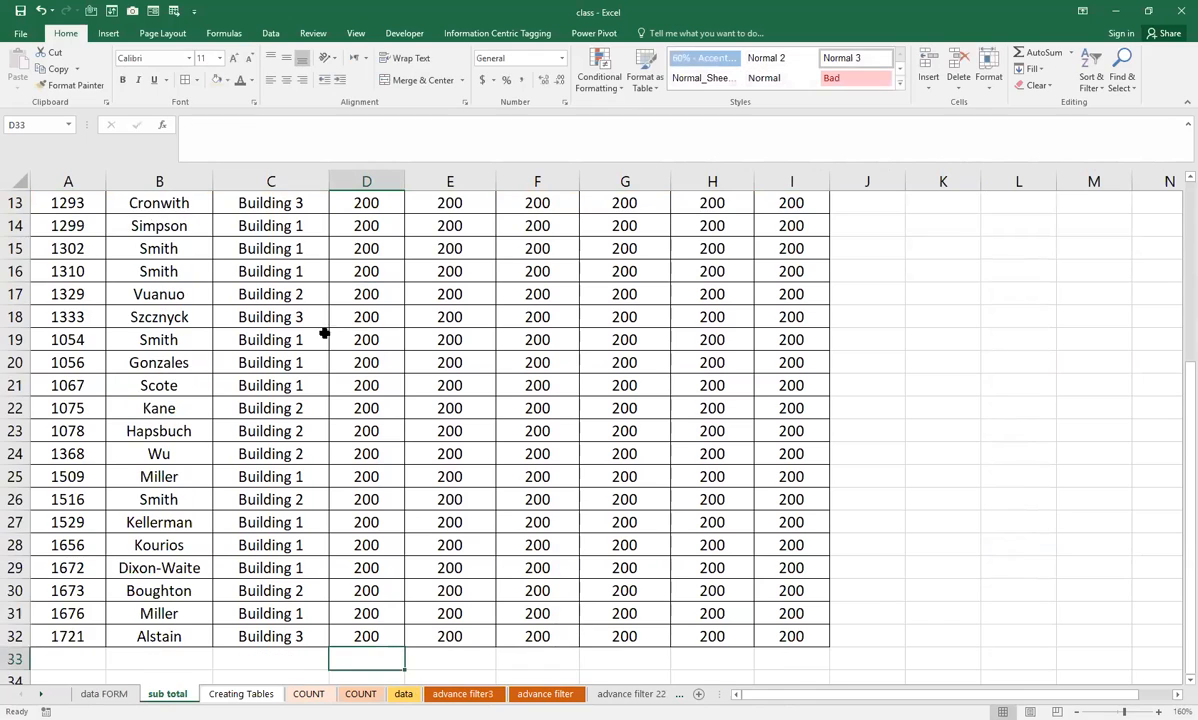
Merge and center cells A33:C33 below the table and enter the label total.
scroll(310, 315, "up", 4)
scroll(600, 395, "down", 2)
scroll(625, 410, "down", 4)
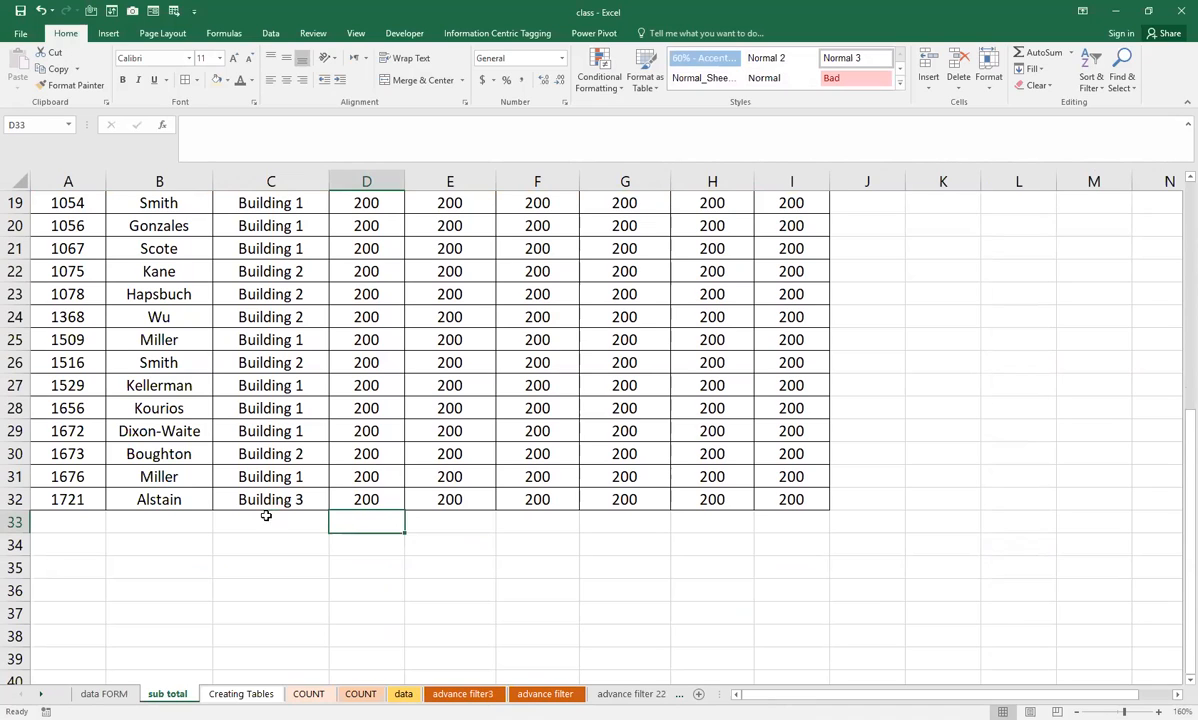
left_click_drag(266, 520, 47, 520)
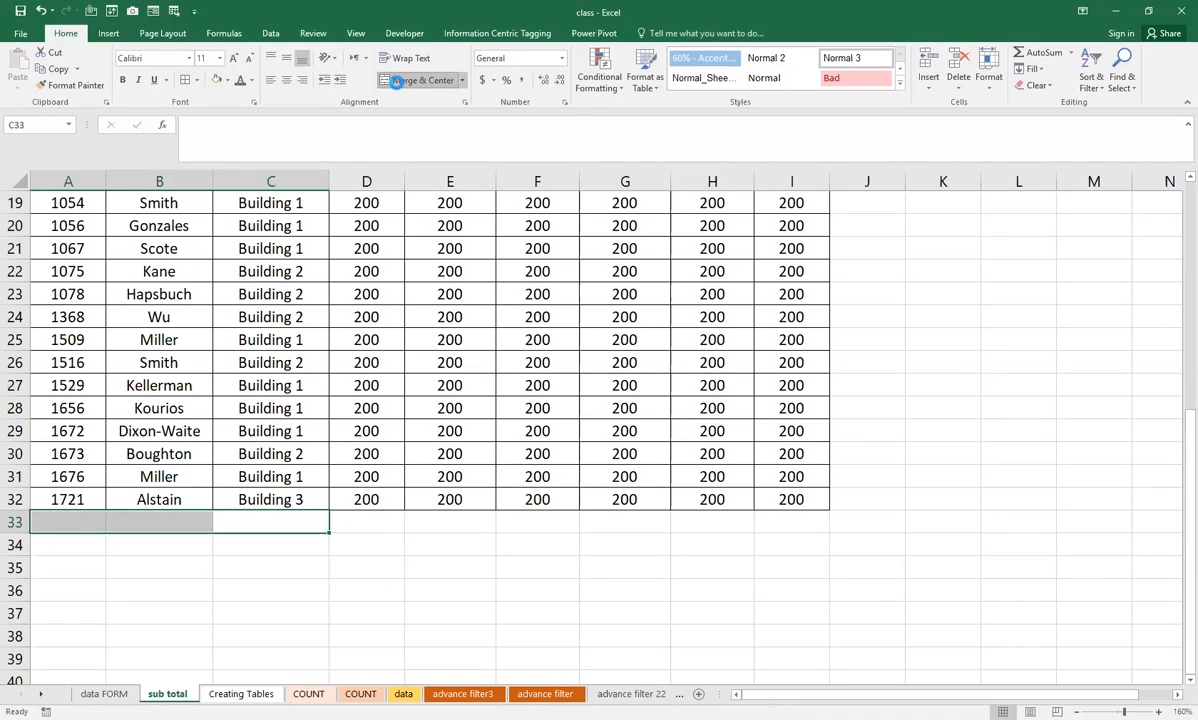
left_click(412, 80)
type("total")
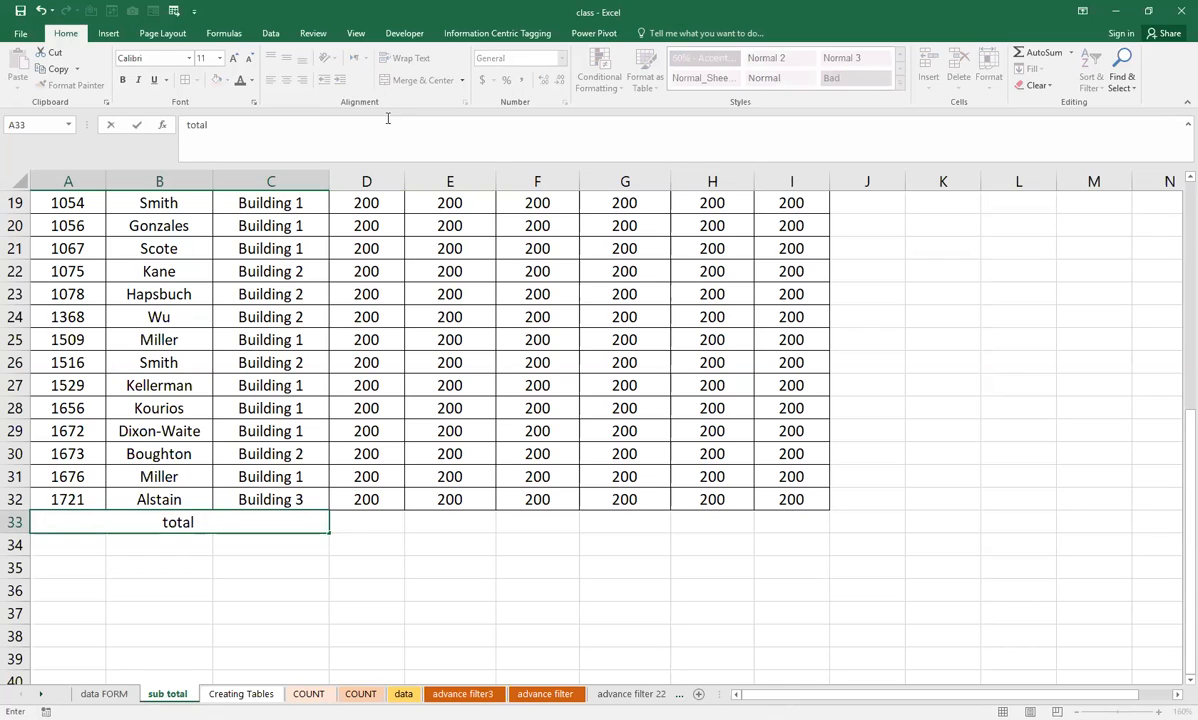
Enter =SUBTOTAL(9,D4:D32) in D33 and copy the formula across through I33.
left_click(387, 521)
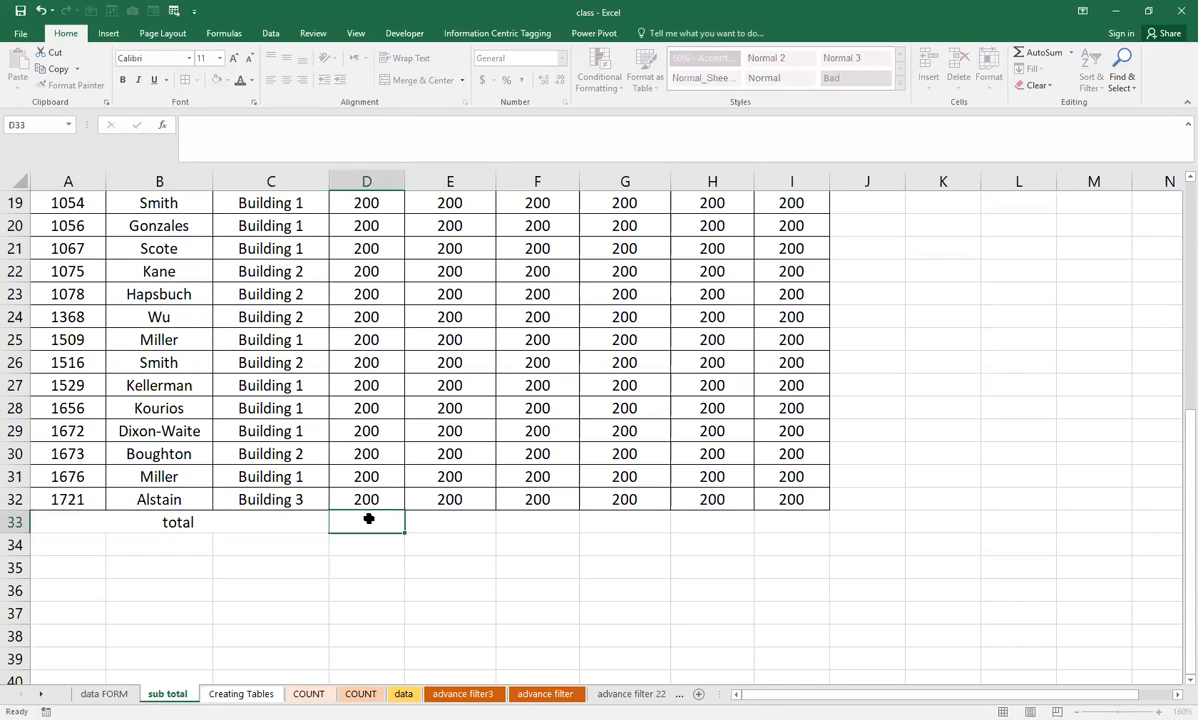
type("=s")
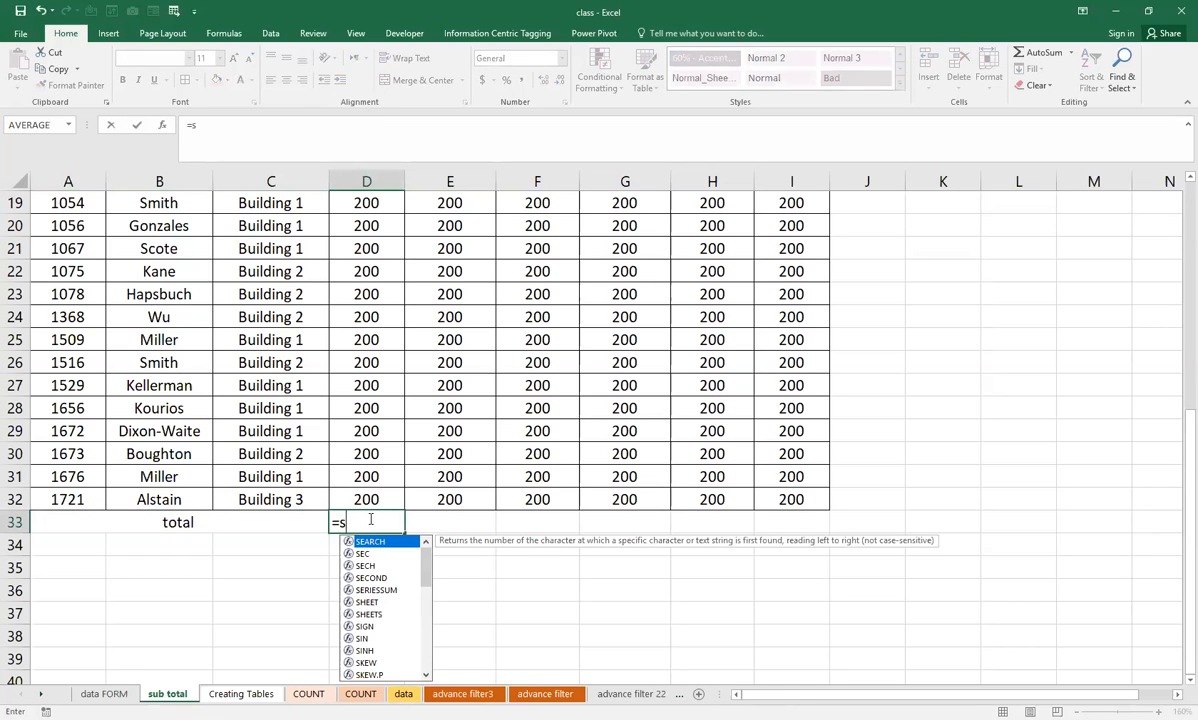
type("ubto")
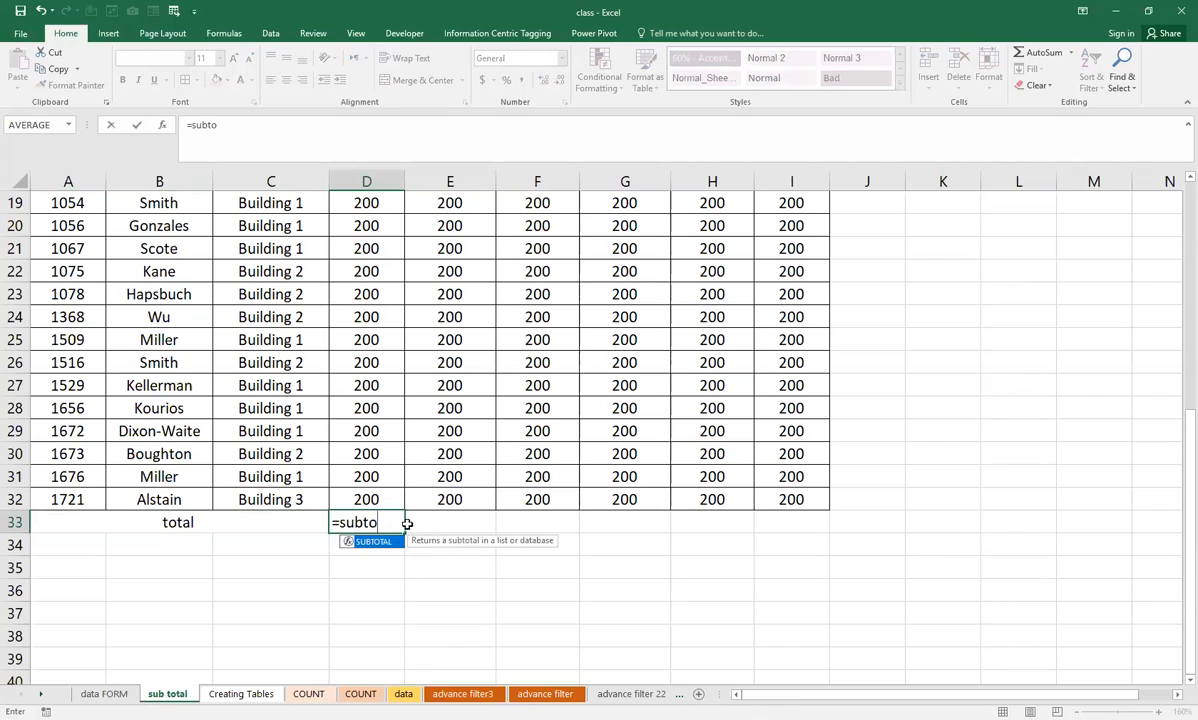
double_click(372, 542)
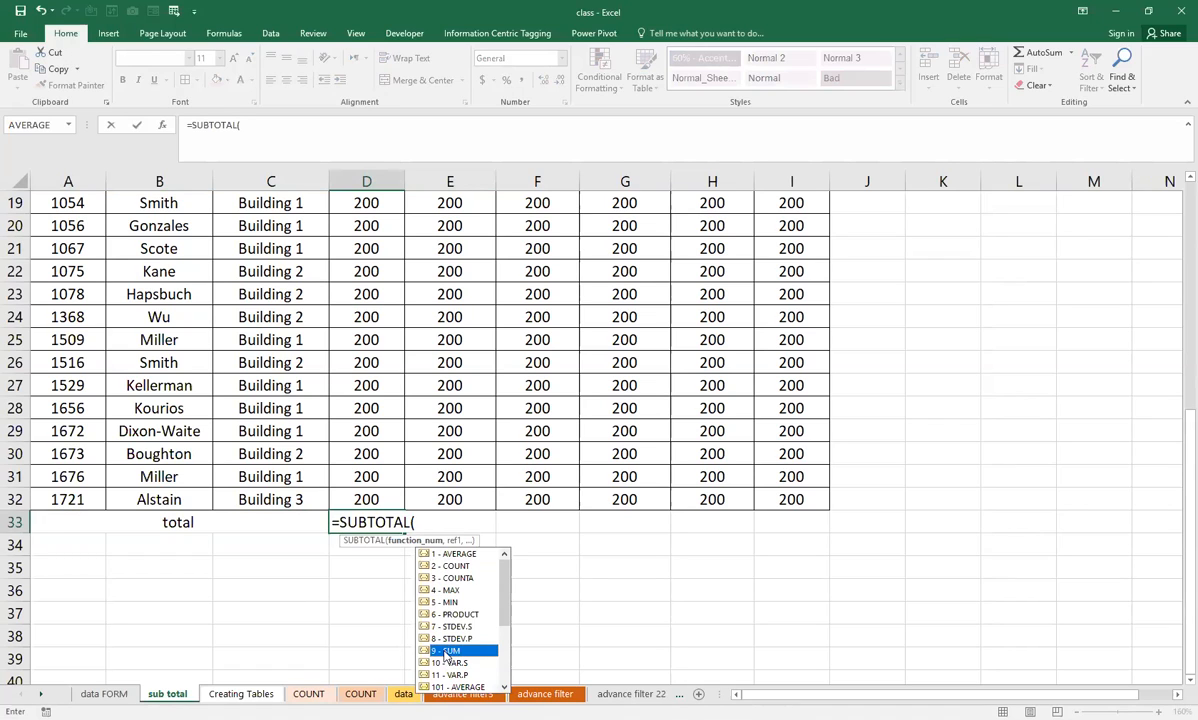
double_click(446, 651)
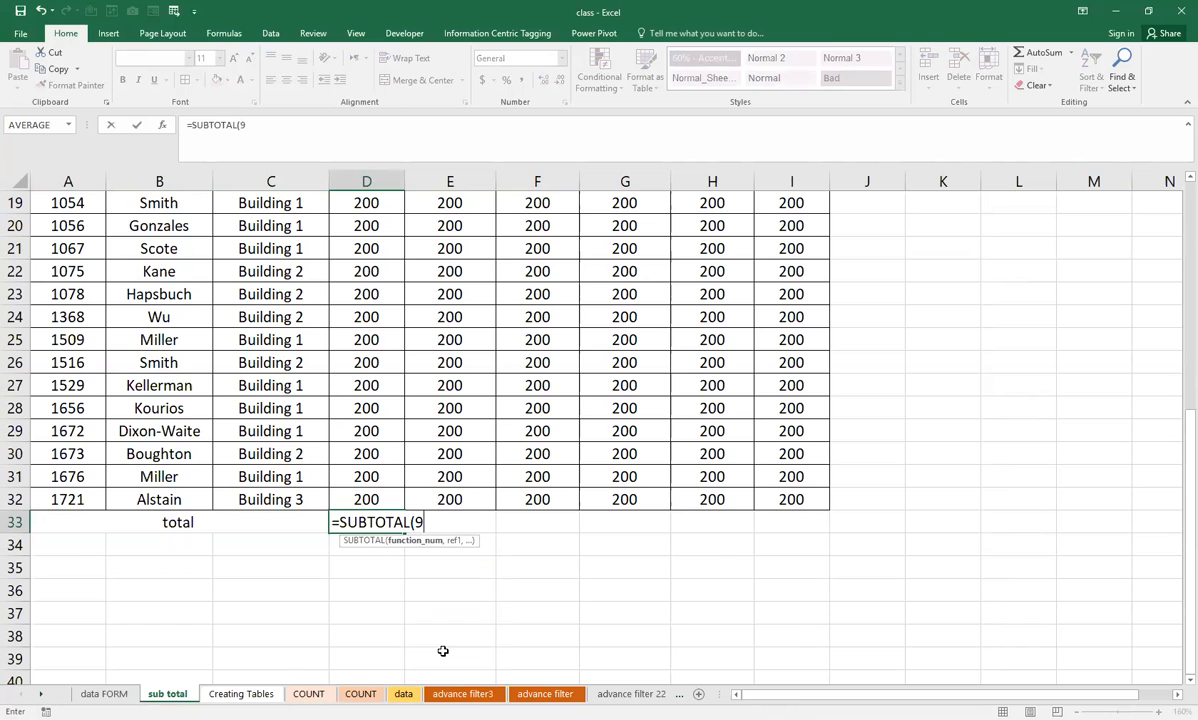
type(",")
scroll(443, 651, "up", 6)
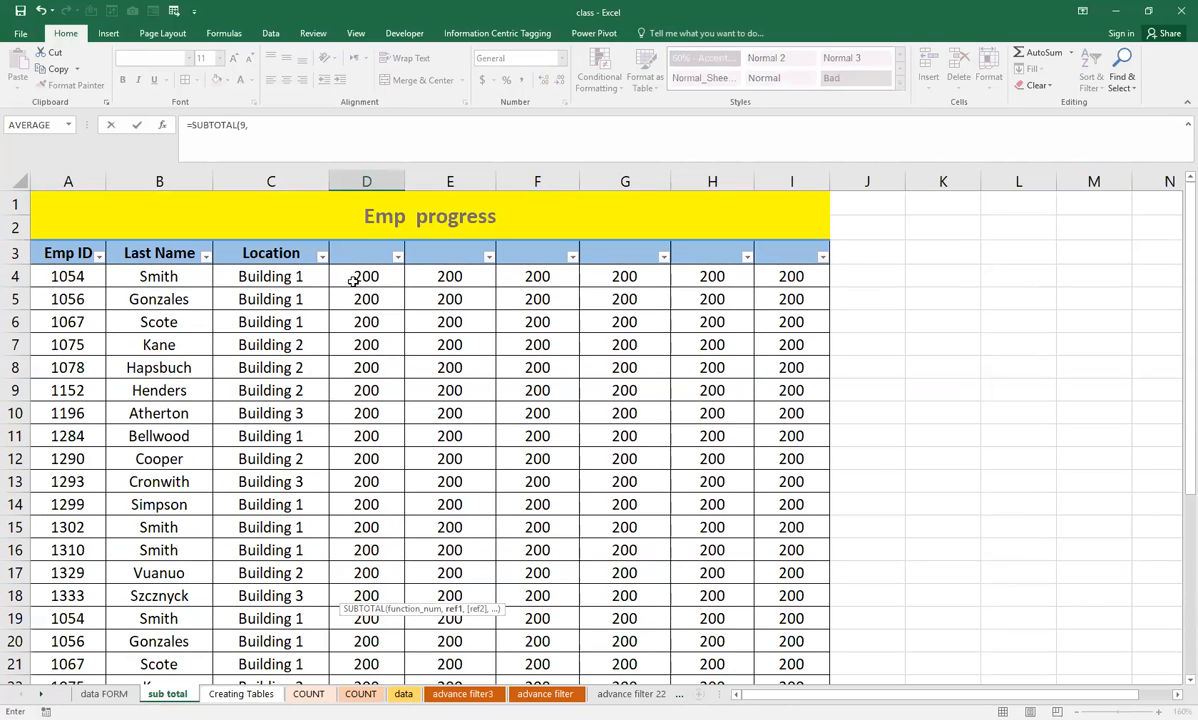
left_click_drag(352, 279, 355, 610)
type(")")
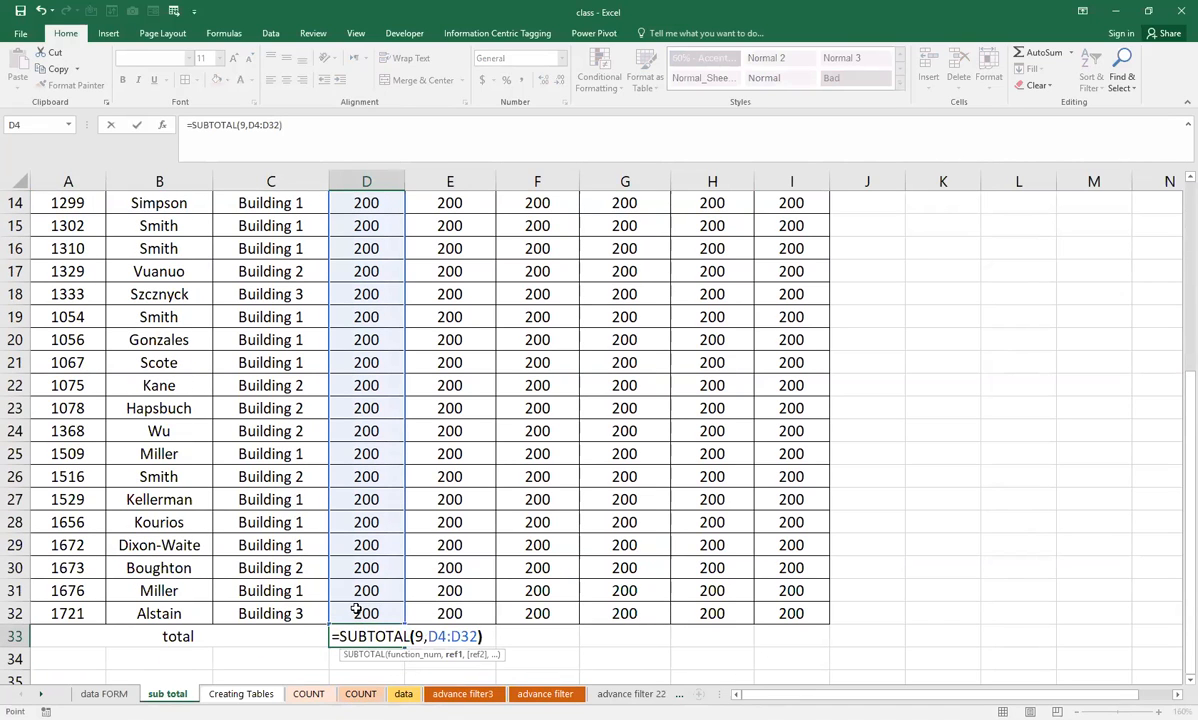
key("Return")
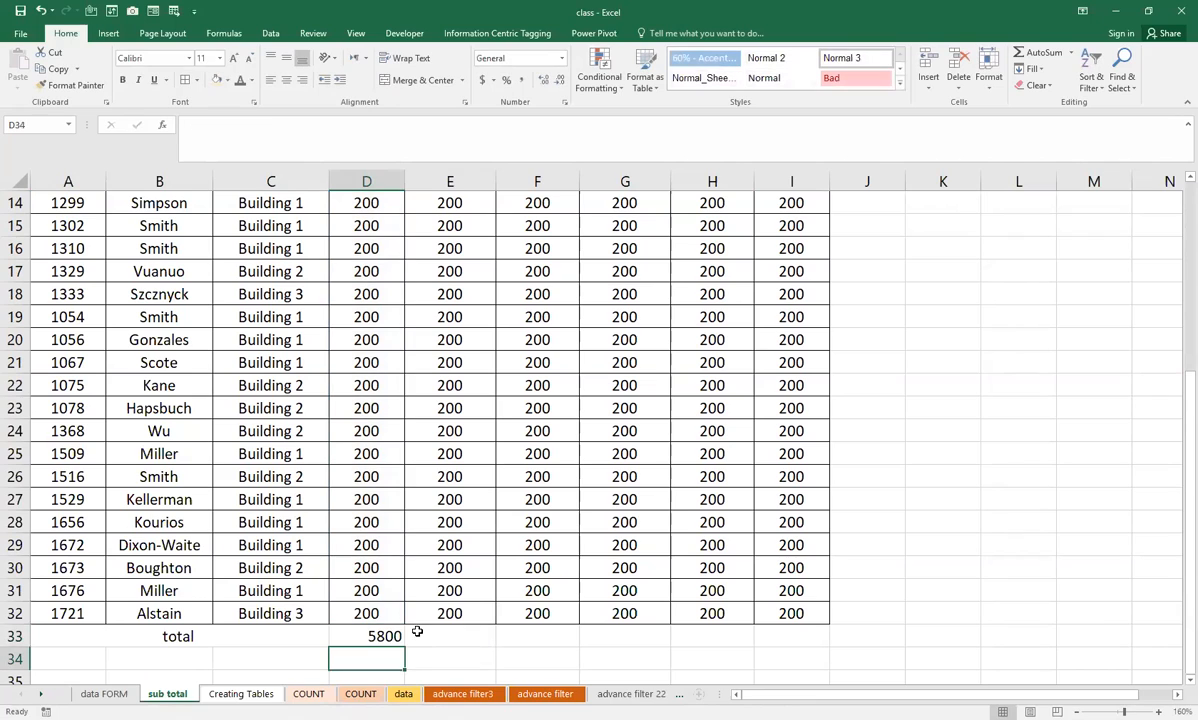
left_click(366, 637)
left_click_drag(404, 647, 800, 656)
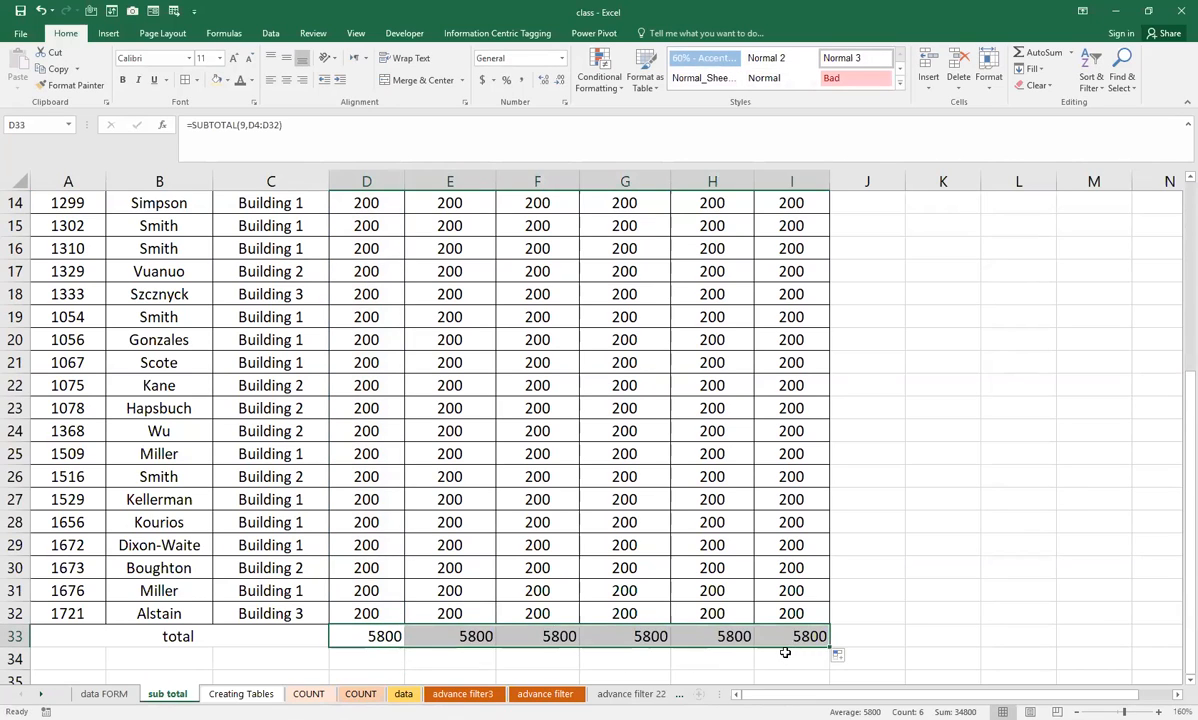
Shade the total row A33:I33 light gold and add borders around all its cells.
left_click_drag(60, 636, 790, 638)
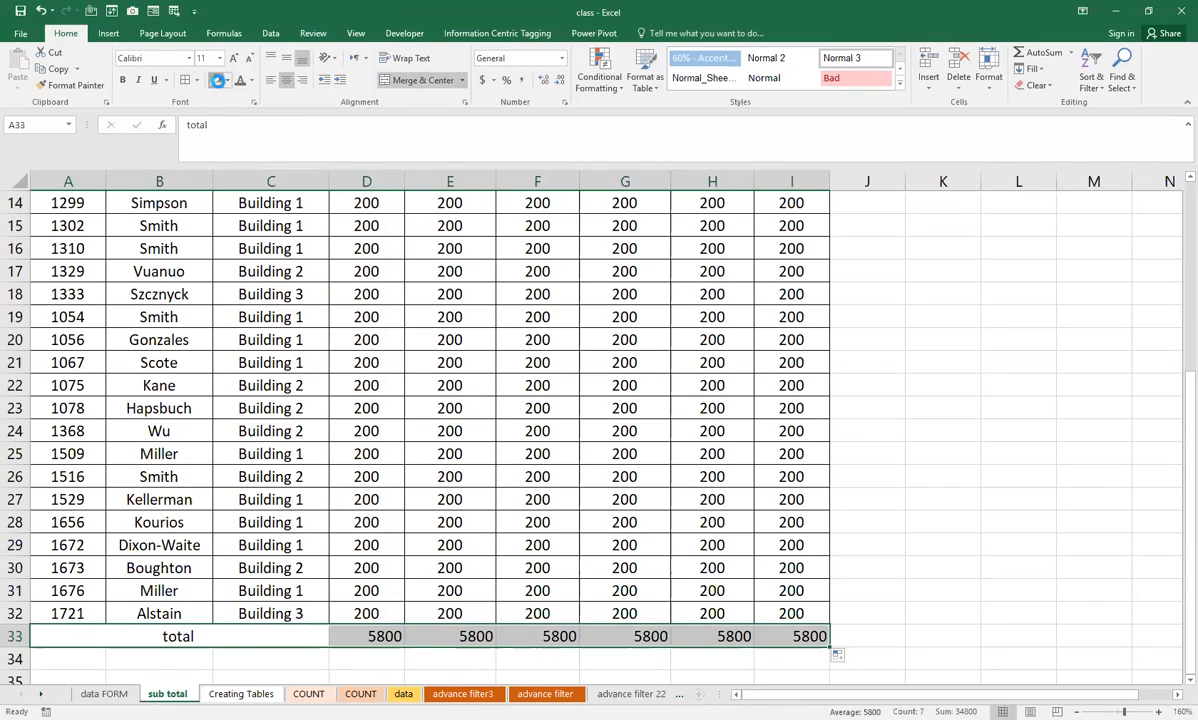
left_click(212, 79)
left_click(255, 385)
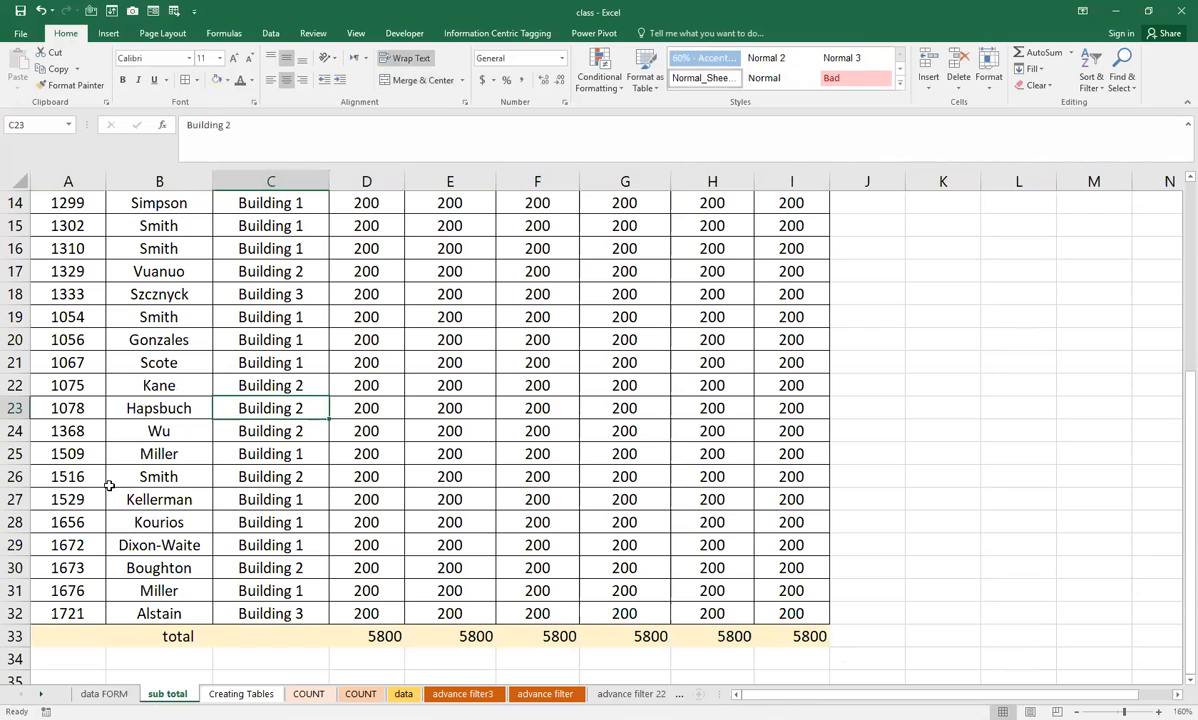
left_click(60, 636)
left_click_drag(565, 638, 802, 634)
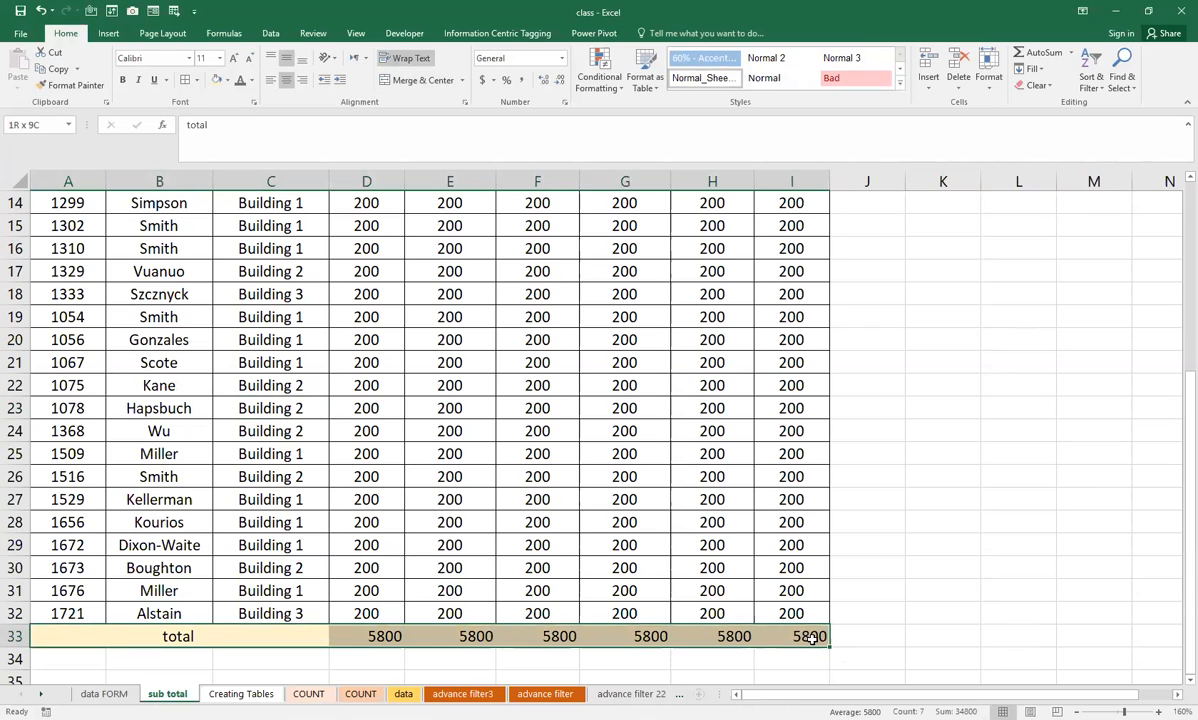
left_click(182, 79)
Filter the Location column to show only Building 1.
scroll(243, 451, "up", 5)
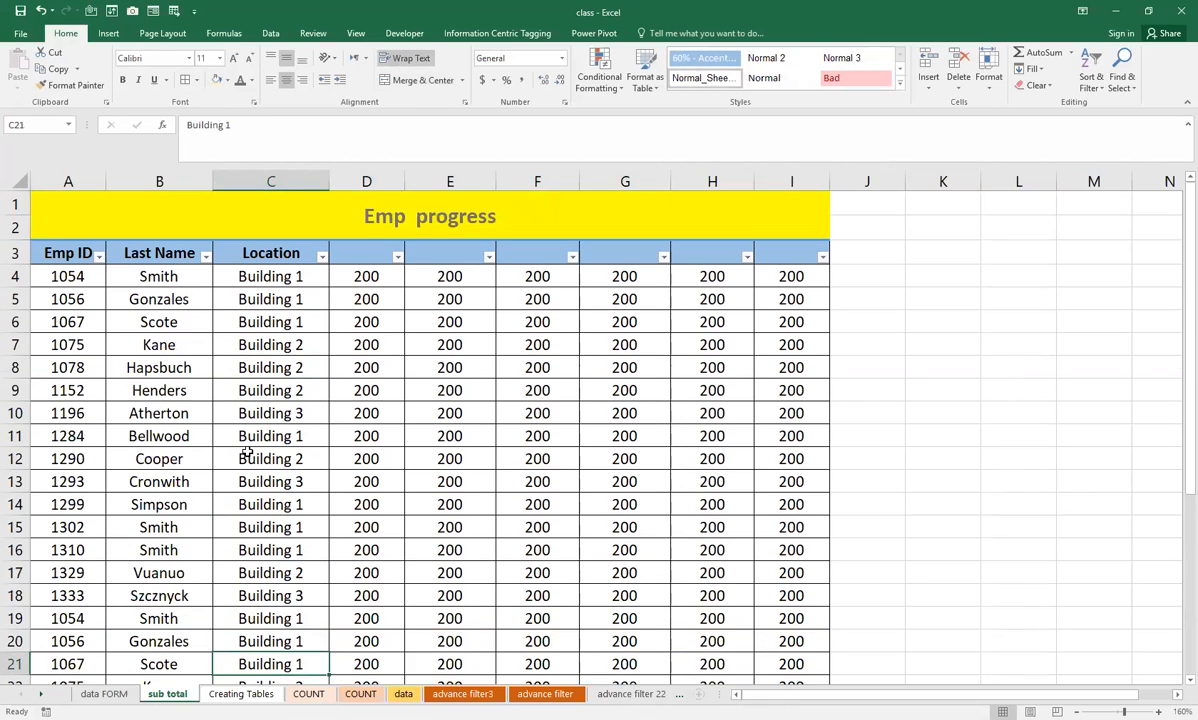
left_click(321, 257)
left_click(378, 396)
left_click(382, 407)
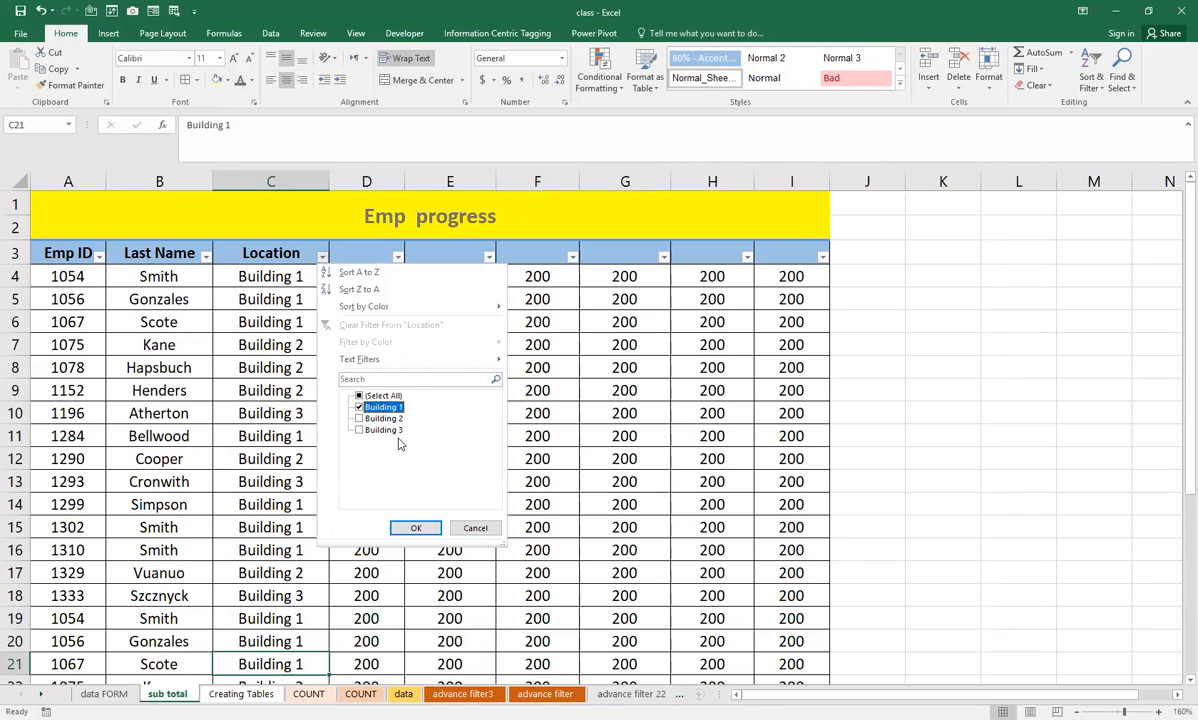
left_click(416, 528)
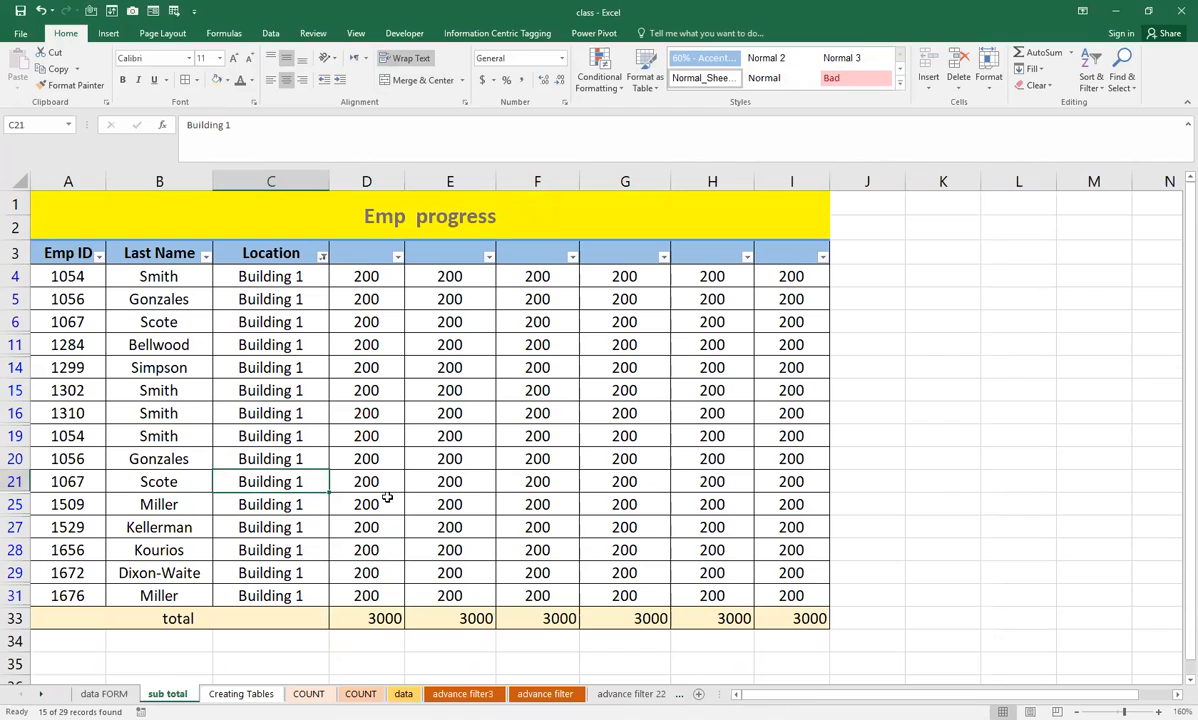
Check the visible column D values against the total in D33, and filter the Location column to show only Building 2.
left_click_drag(352, 276, 371, 597)
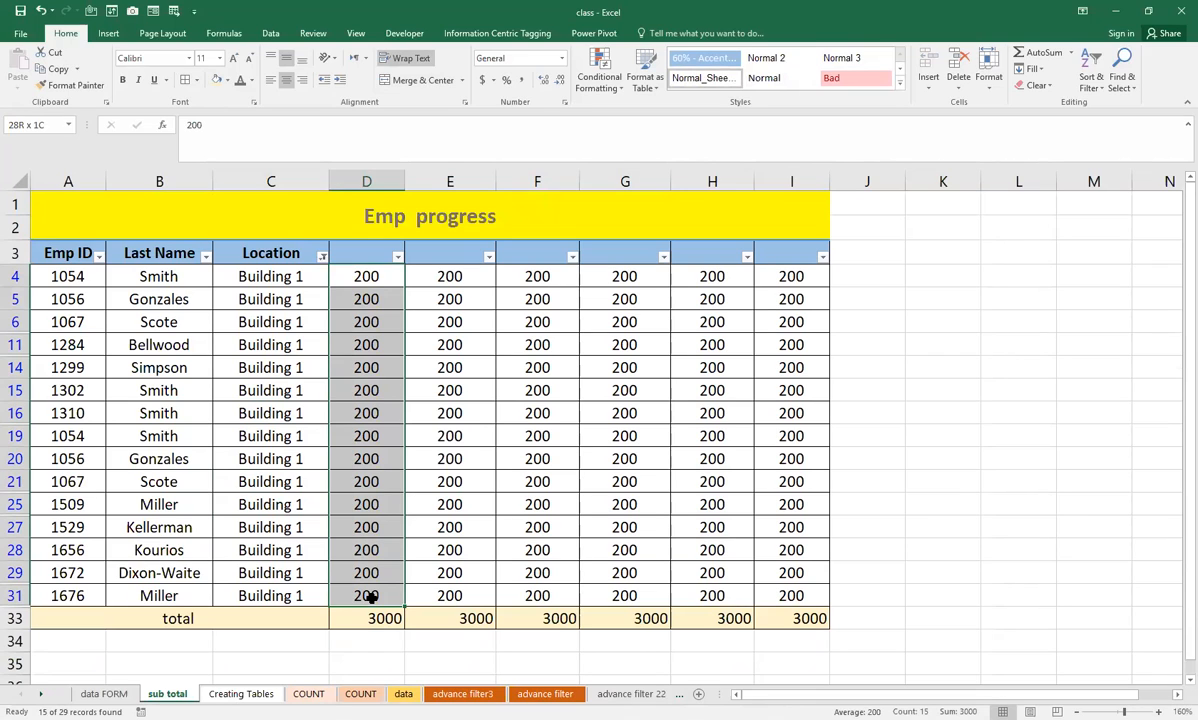
left_click(377, 618)
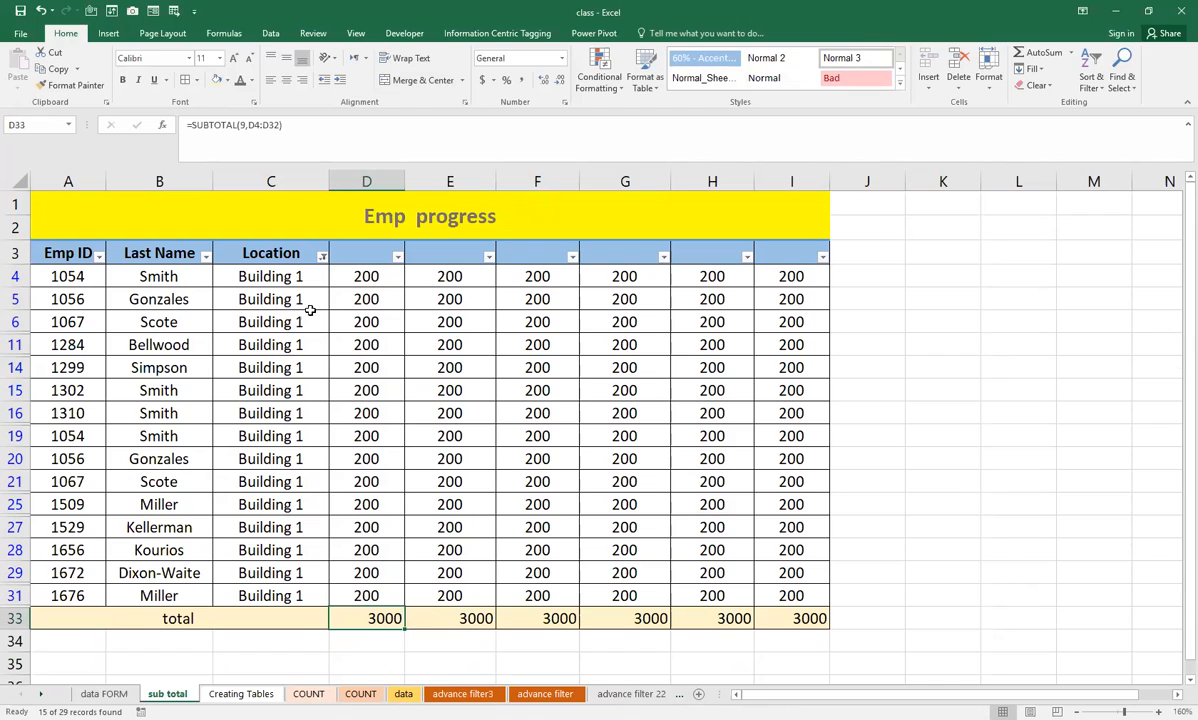
left_click(322, 257)
left_click(372, 407)
left_click(374, 418)
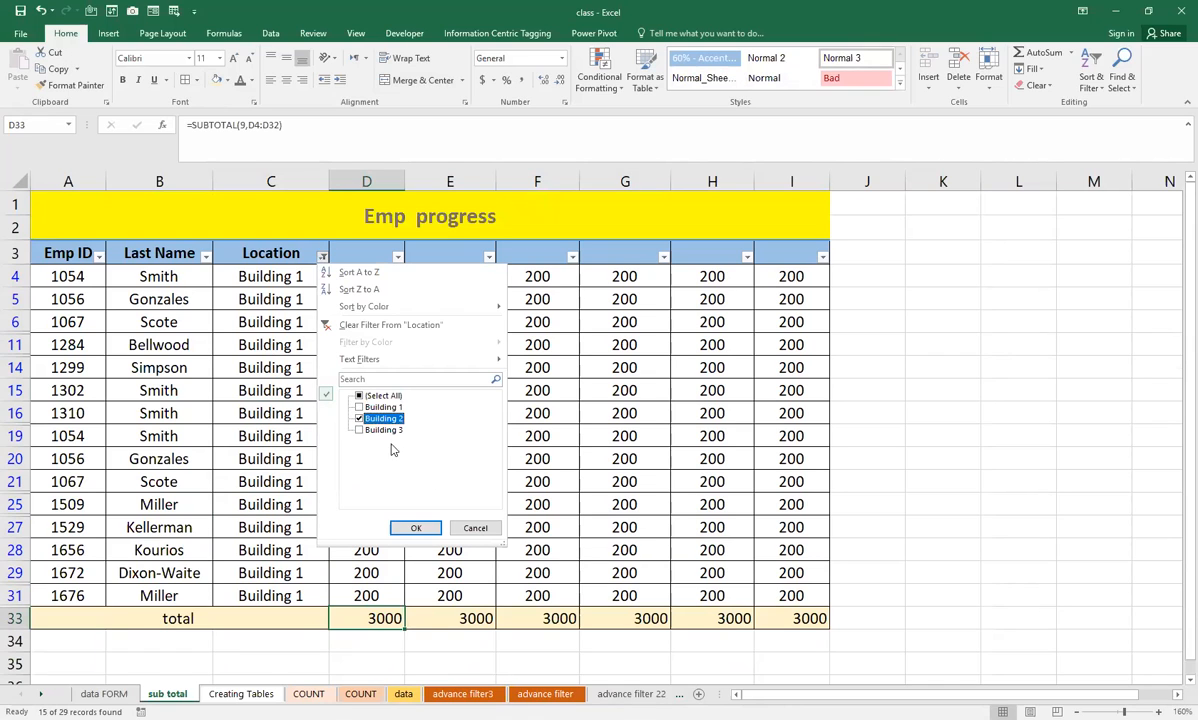
left_click(415, 528)
Enter 200 in D23 and 5000 in D24 and D26, and check the filtered rows against the total in D33.
left_click_drag(366, 277, 368, 482)
left_click(368, 413)
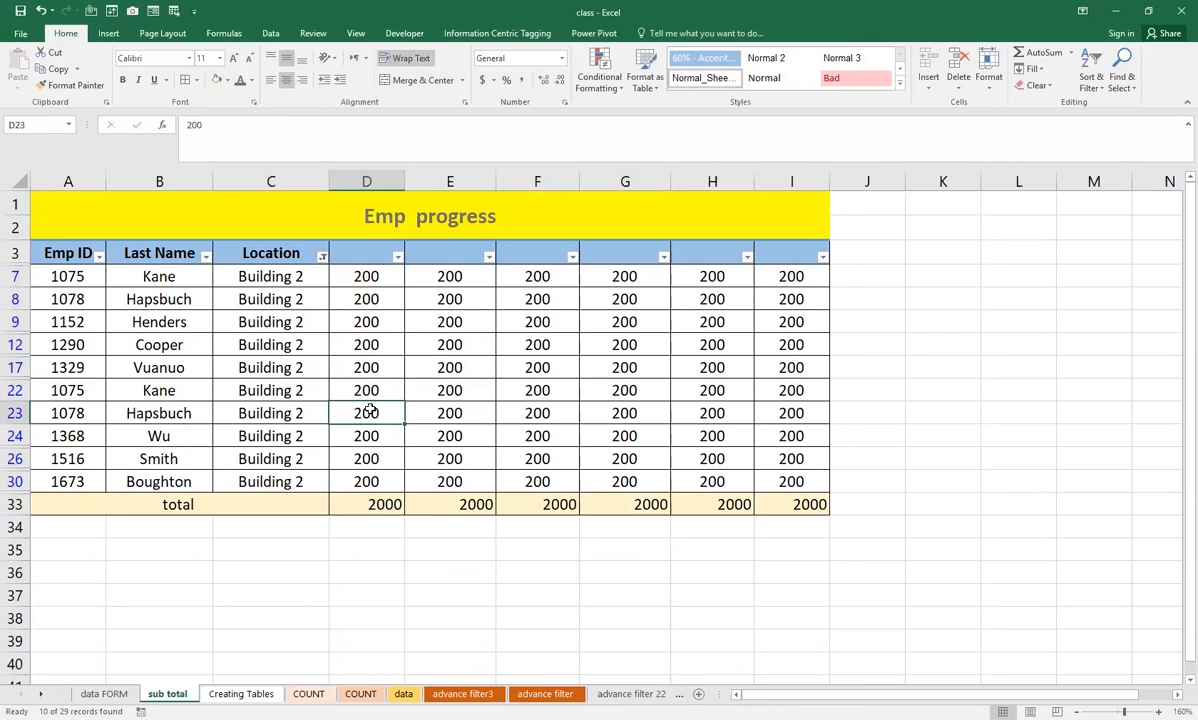
type("200")
key("Return")
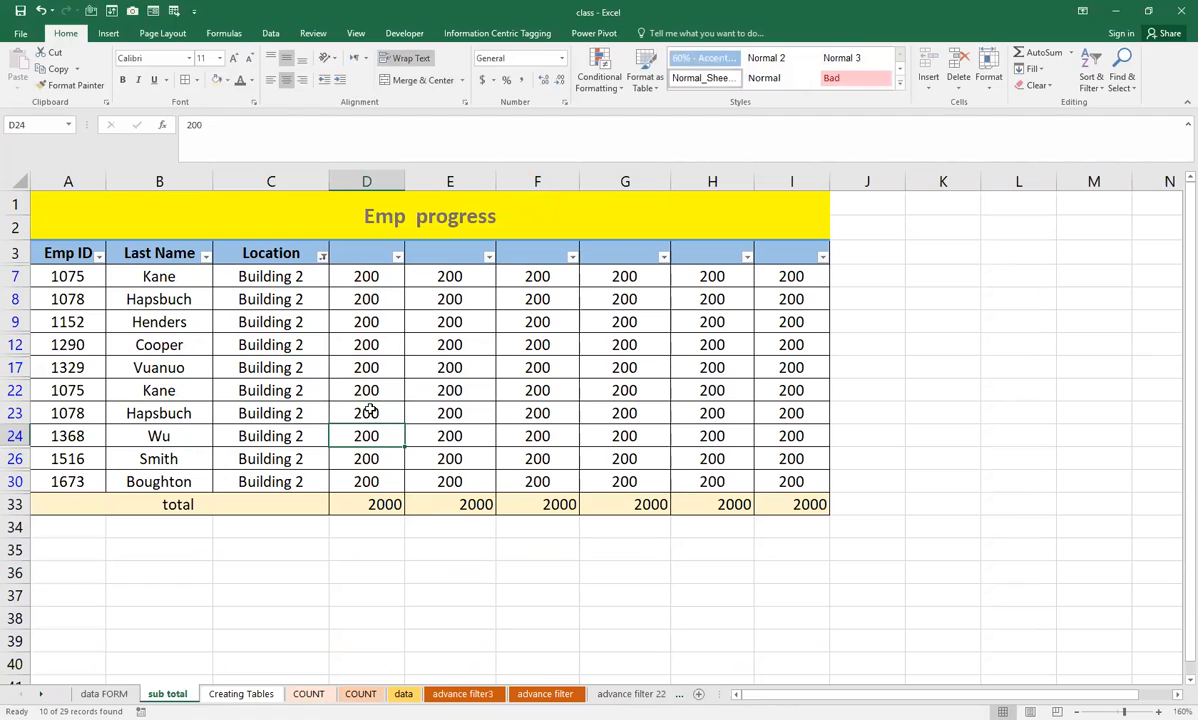
type("5000")
key("Return")
type("5000")
key("Return")
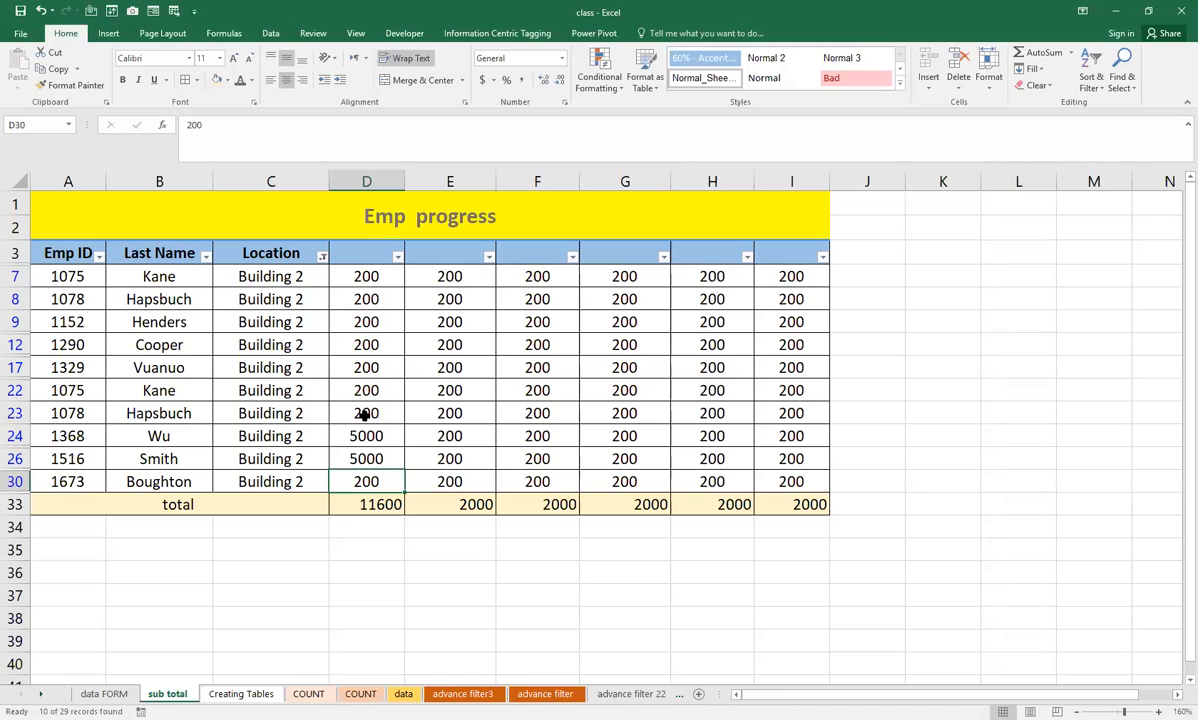
left_click_drag(68, 272, 787, 471)
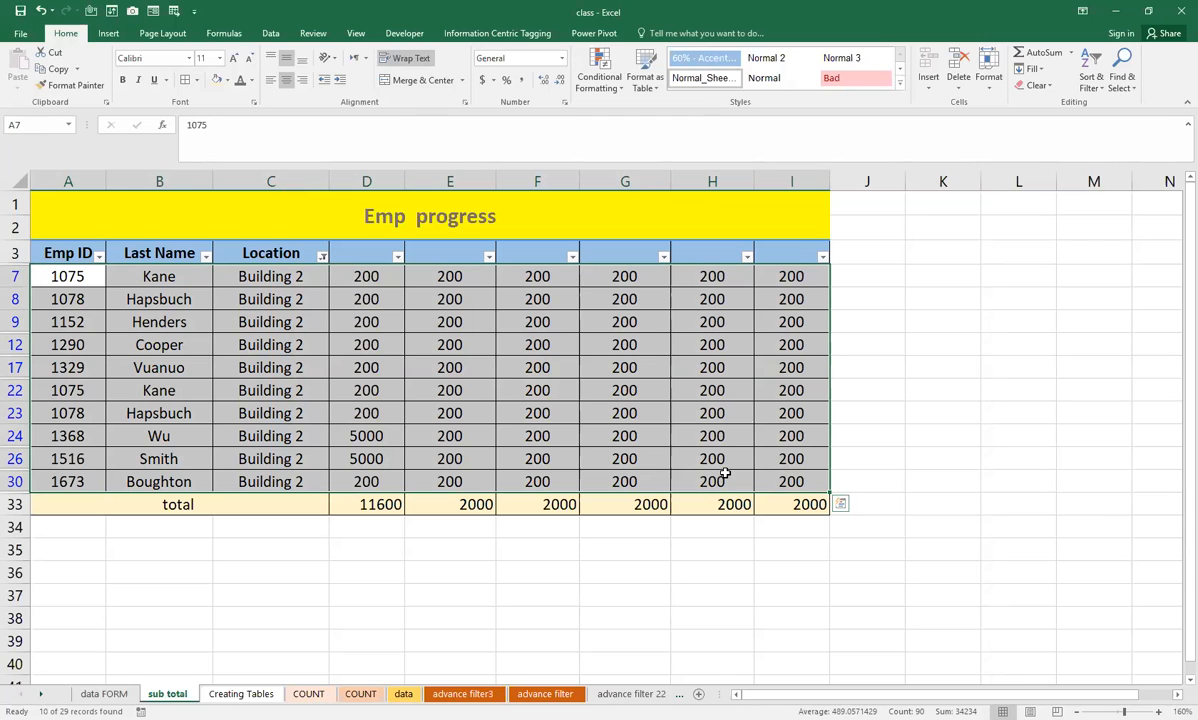
left_click(383, 496)
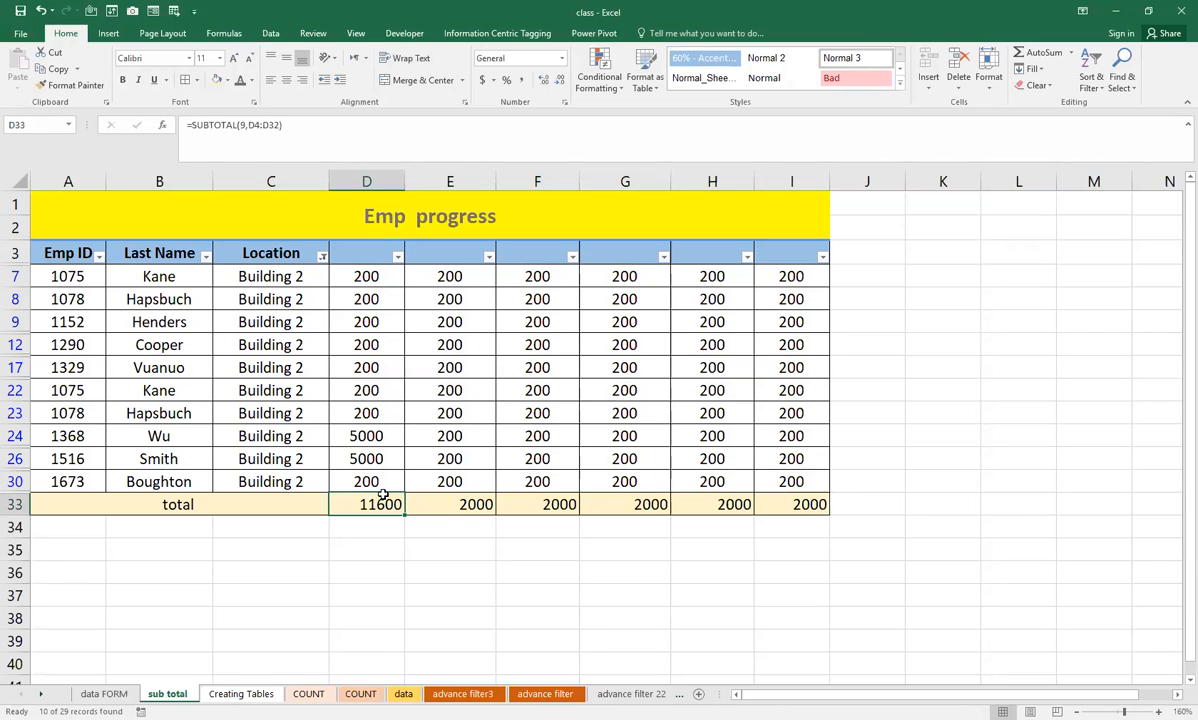
Reselect all buildings in the Location filter to show every record.
left_click(320, 255)
left_click(359, 395)
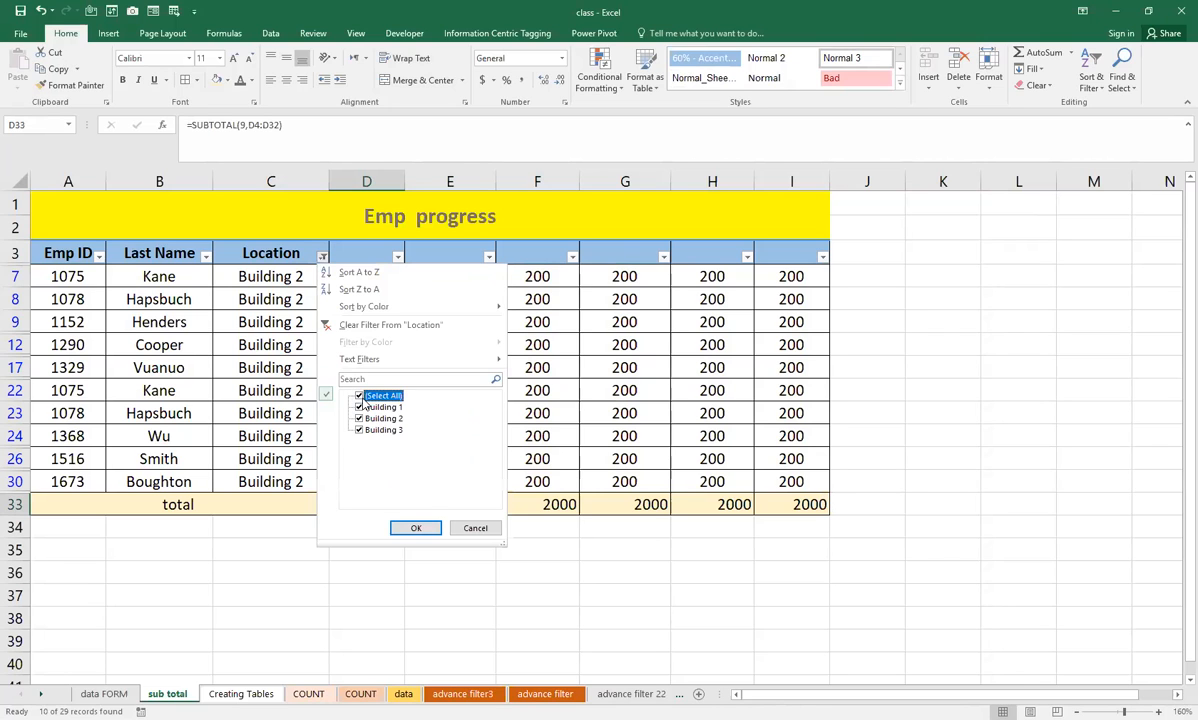
left_click(427, 533)
Filter the Last Name column to only the employee in row 12 and compare that row's column D value with D33.
left_click(205, 256)
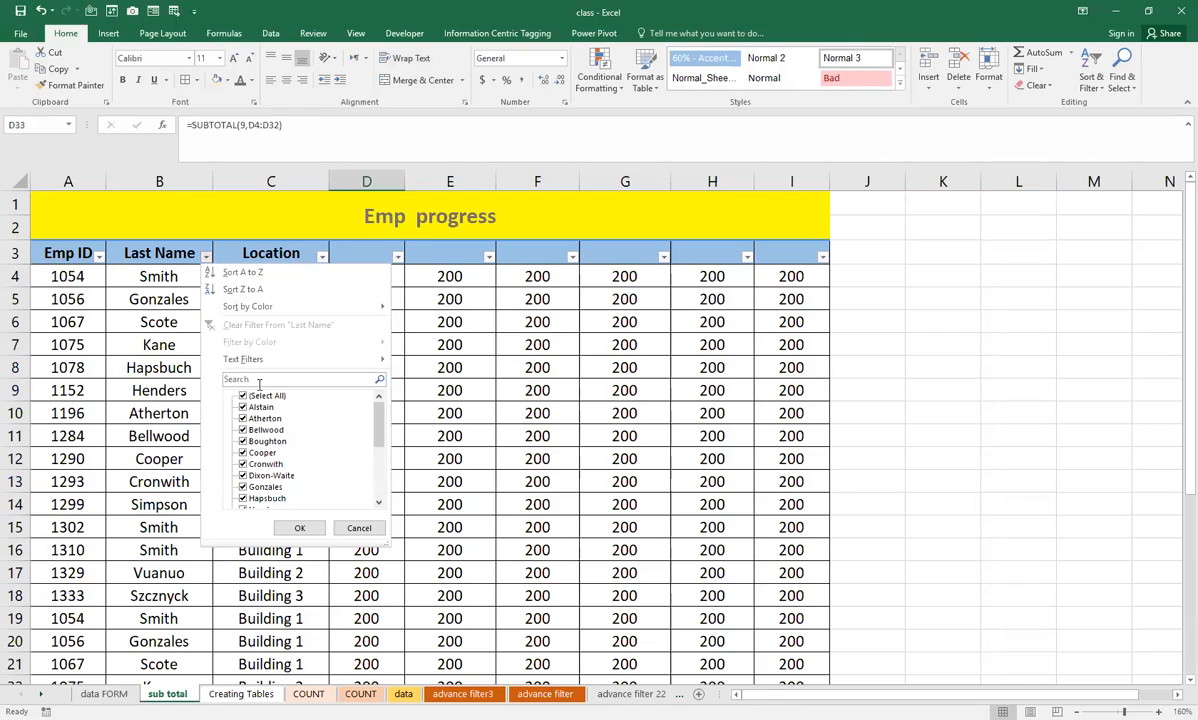
left_click(257, 396)
left_click(250, 452)
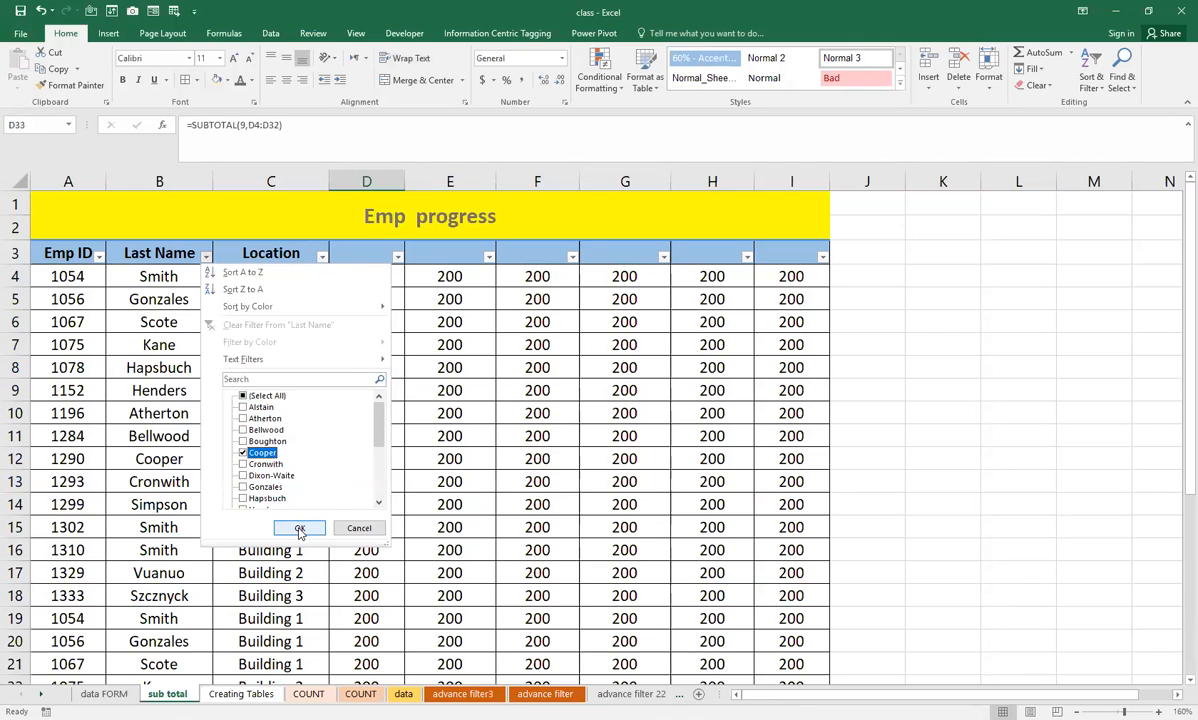
left_click(299, 529)
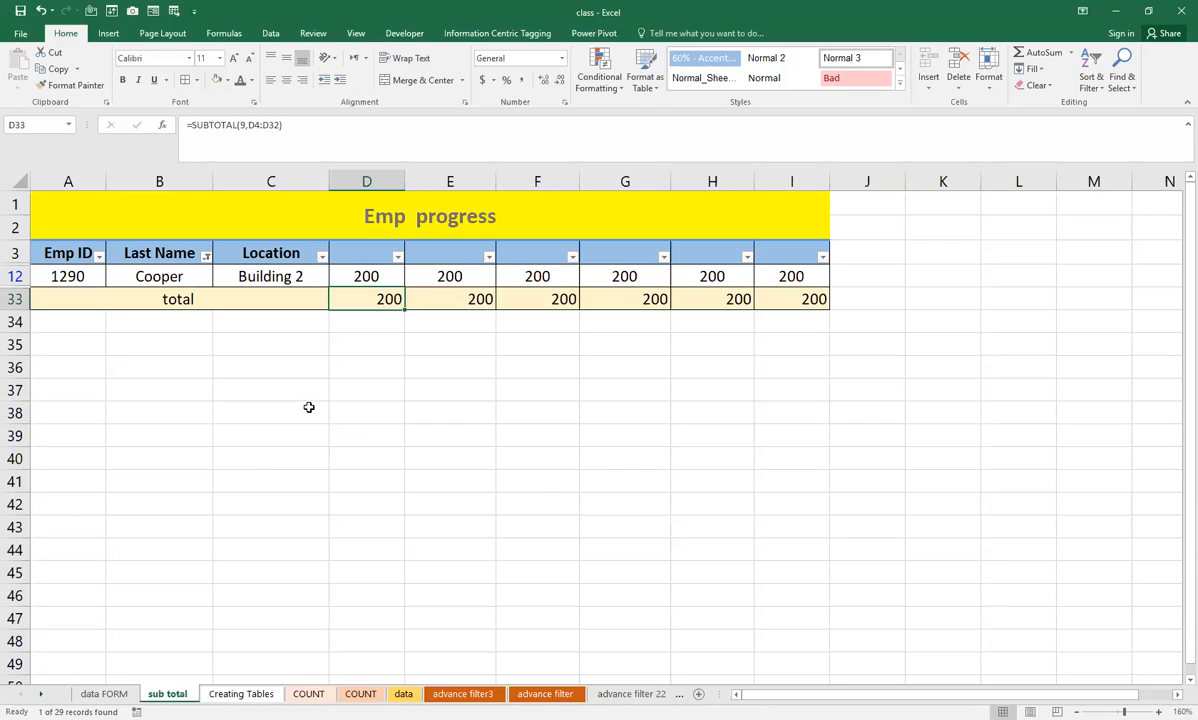
left_click_drag(360, 270, 382, 294)
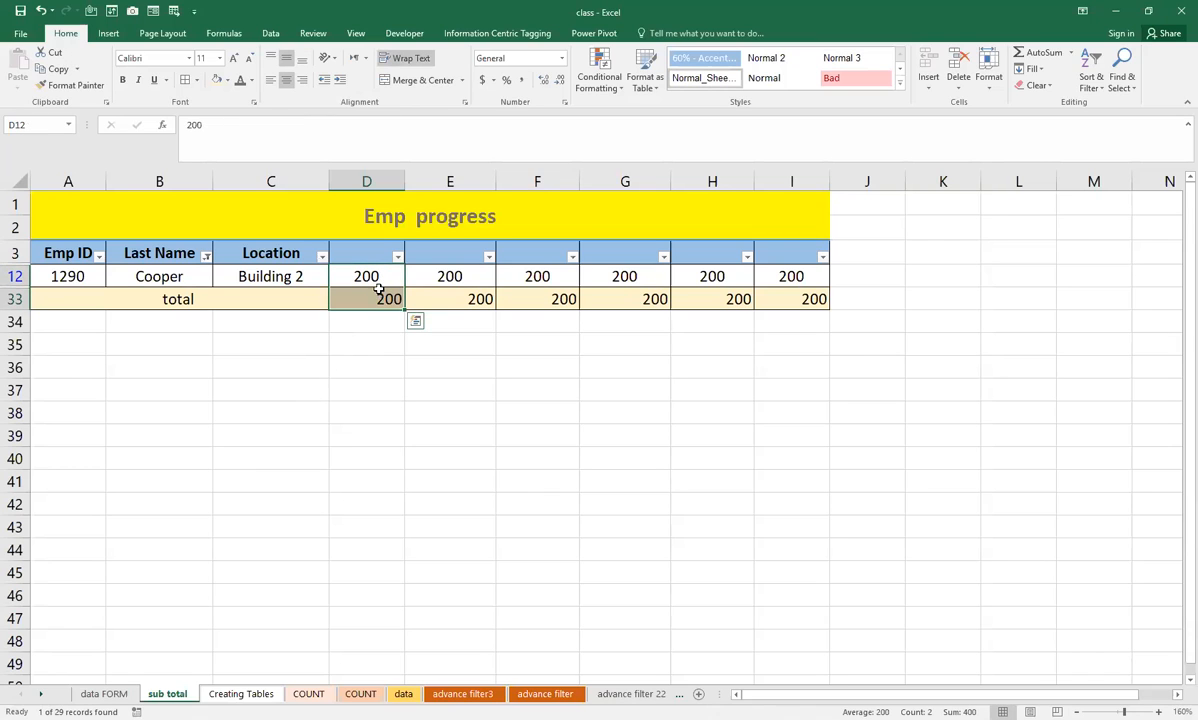
left_click(166, 275)
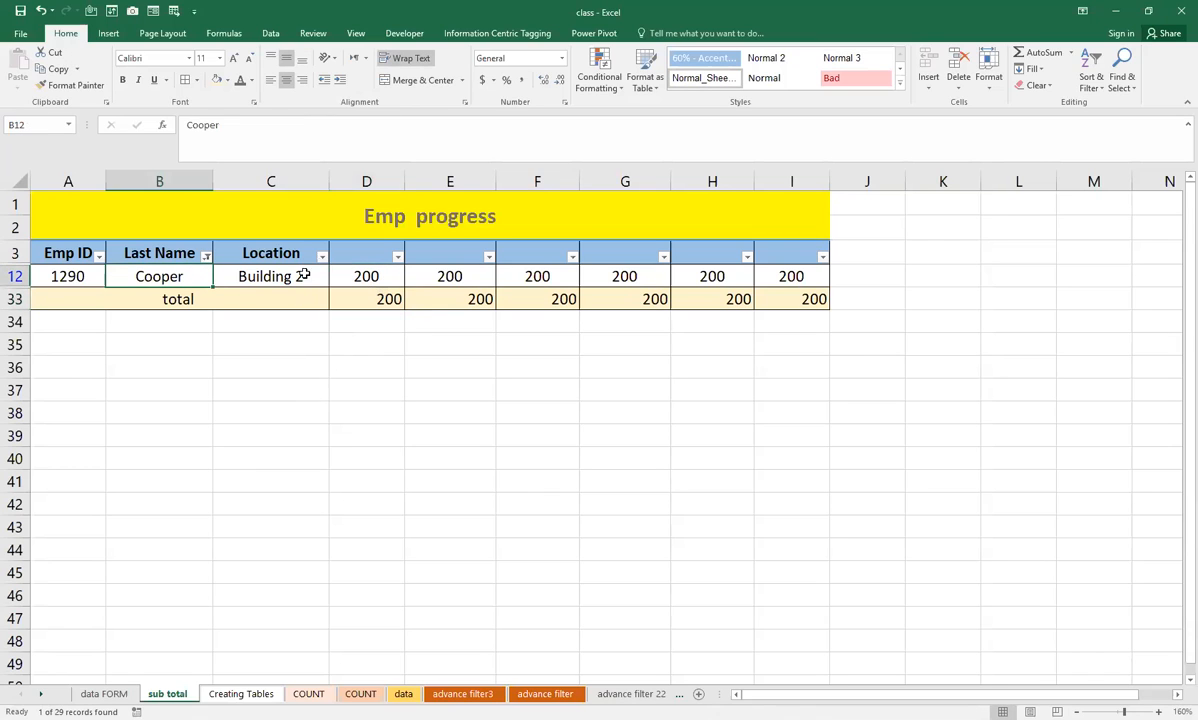
left_click(353, 277)
left_click(364, 299)
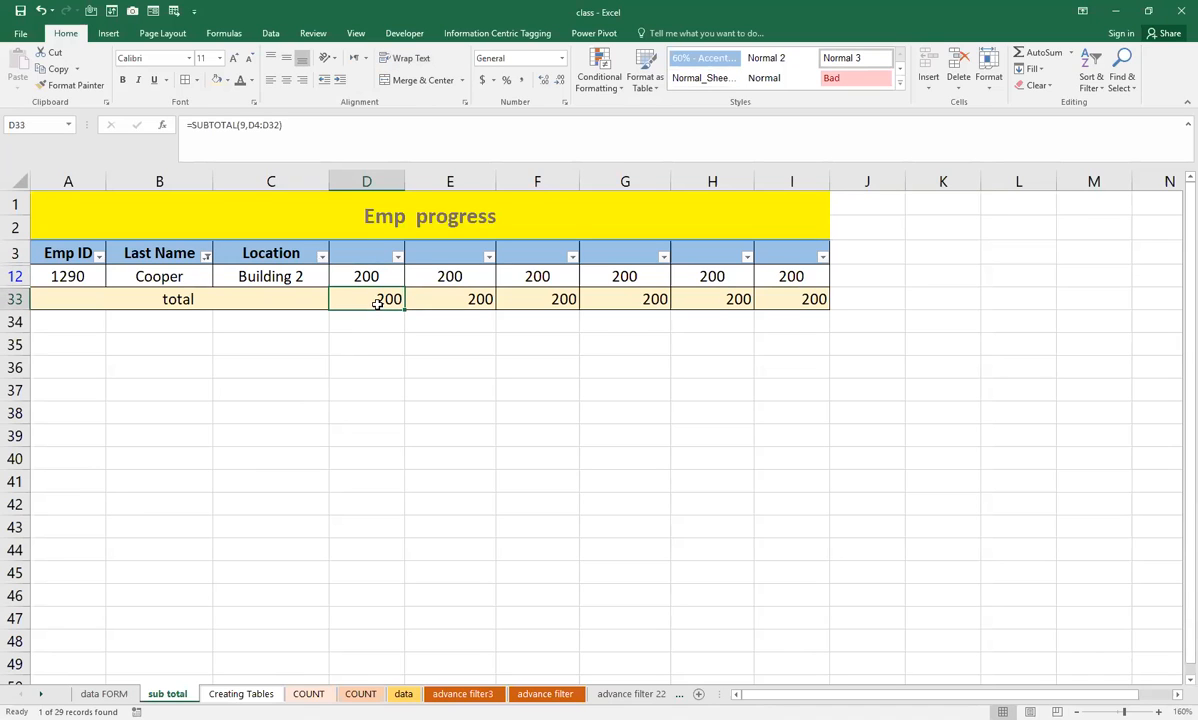
Reselect all names in the Last Name filter to bring back every employee.
left_click(206, 257)
left_click(242, 395)
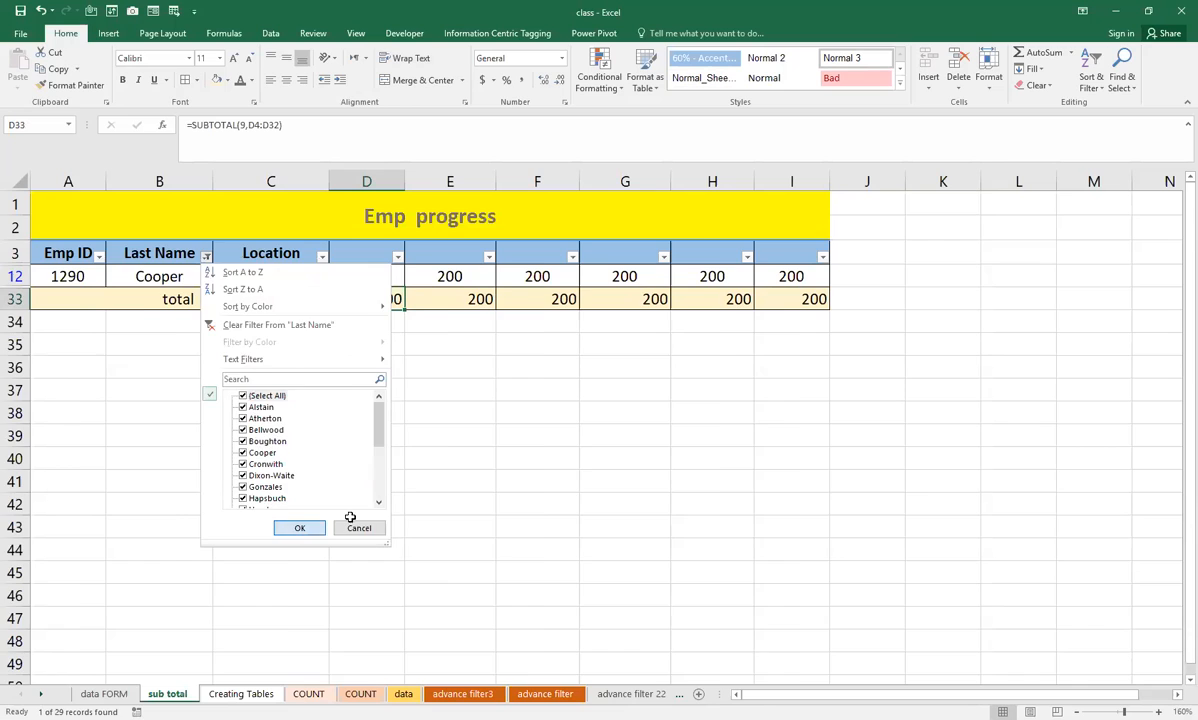
key("Return")
Replace the formula in E33 of the total row with =SUM(E4:E32).
left_click(459, 591)
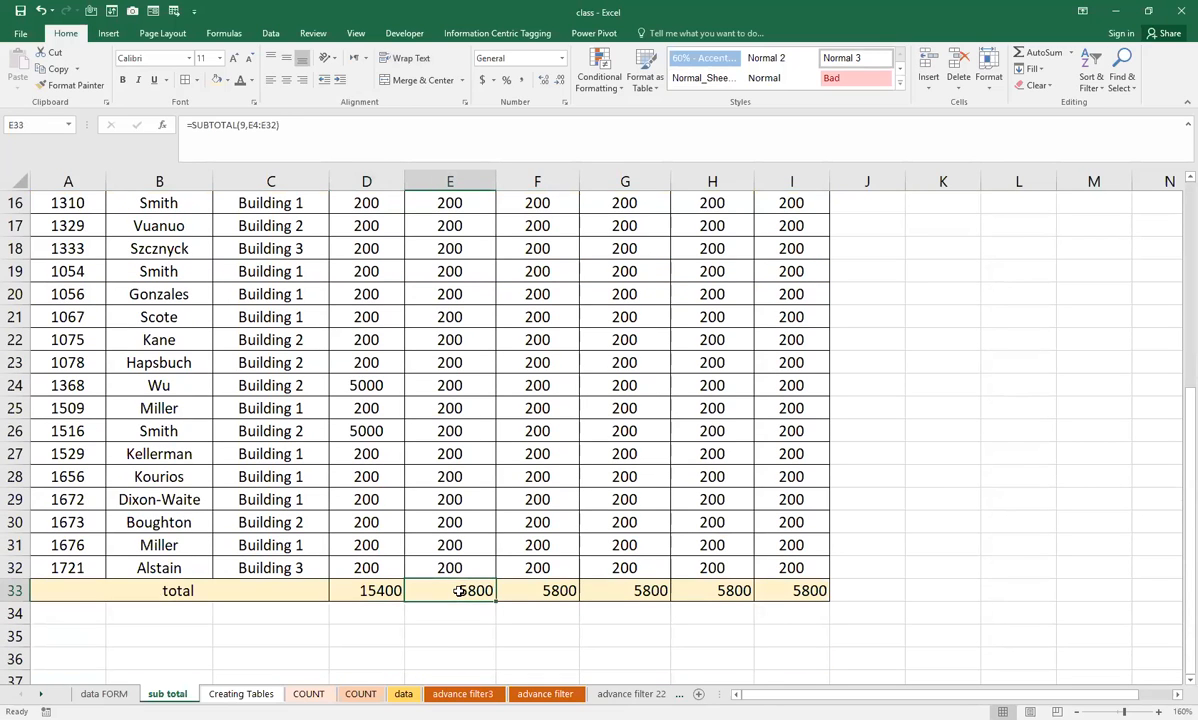
key("Delete")
type("sum(")
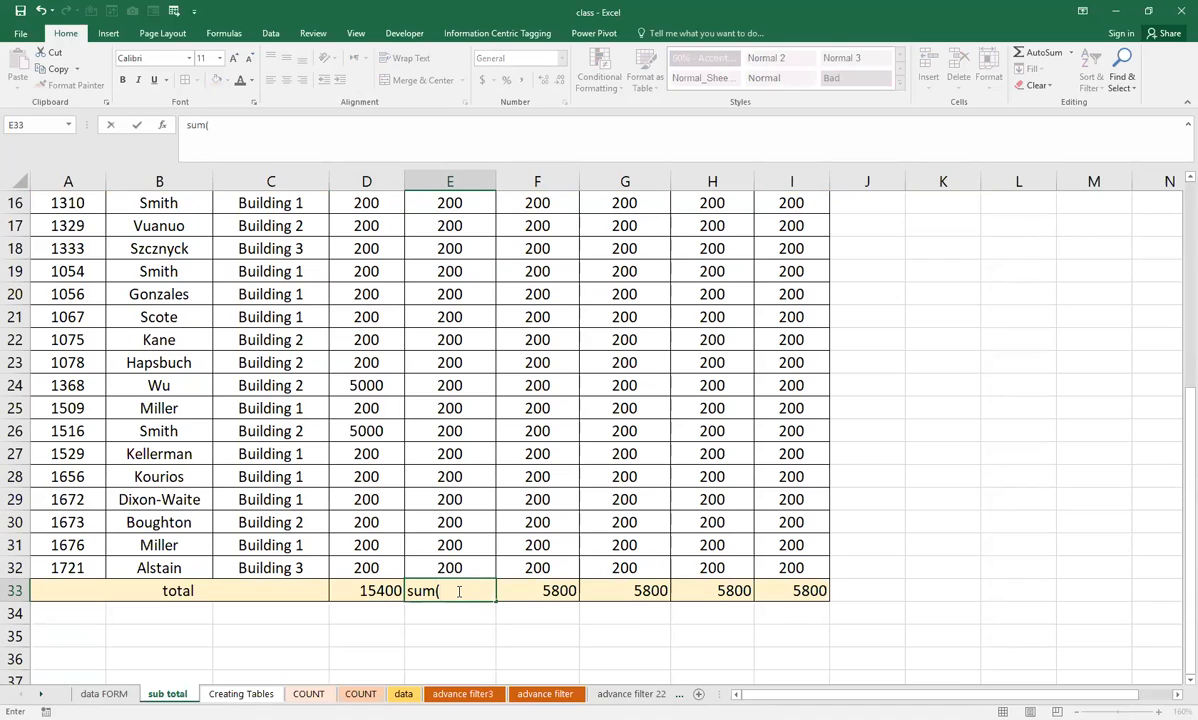
left_click(408, 591)
type("=")
left_click(466, 591)
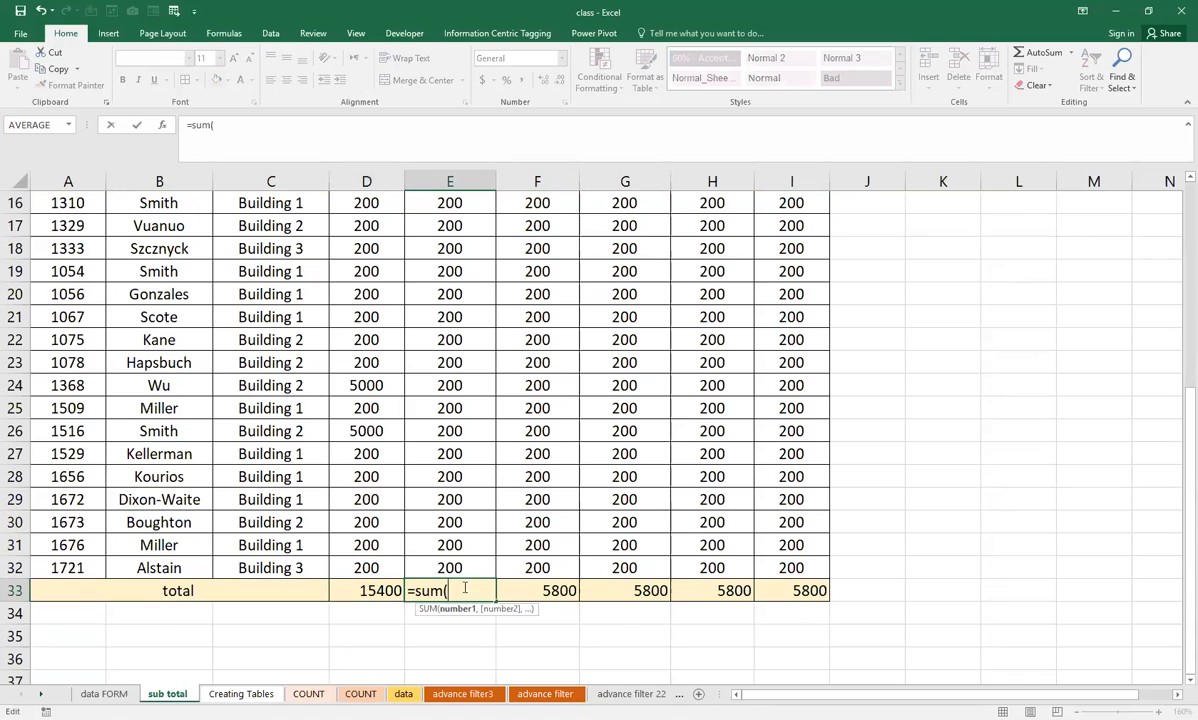
scroll(458, 517, "up", 5)
left_click(470, 280)
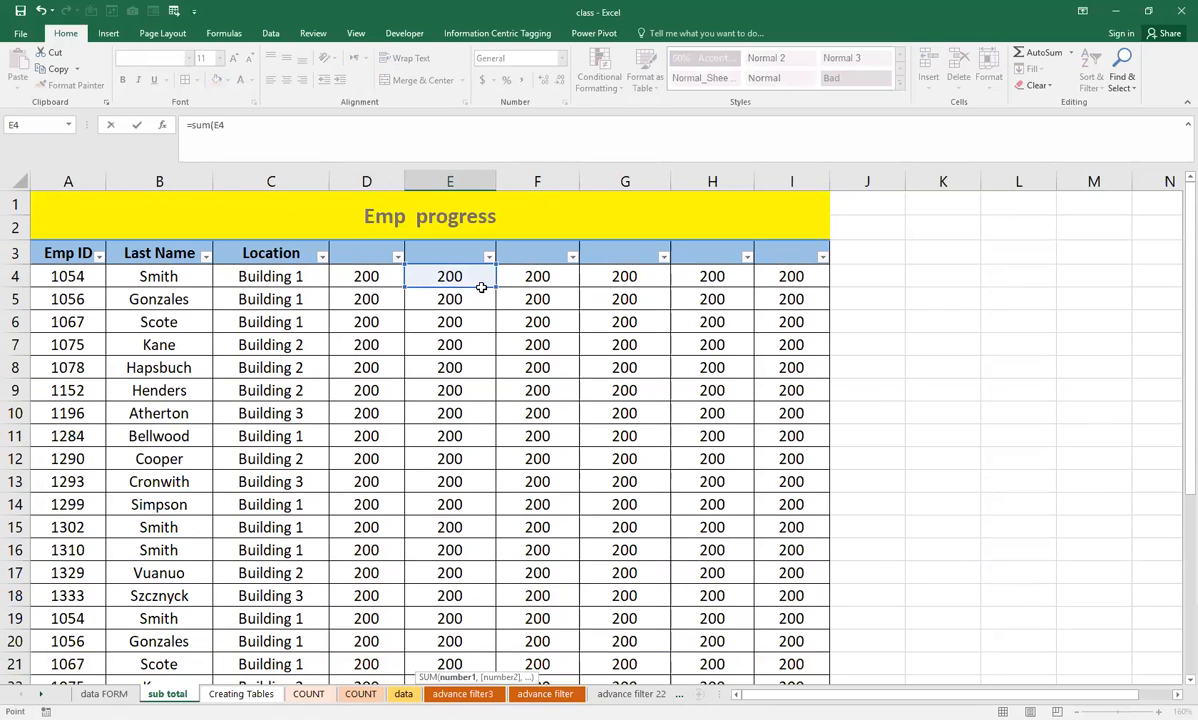
left_click_drag(490, 283, 467, 547)
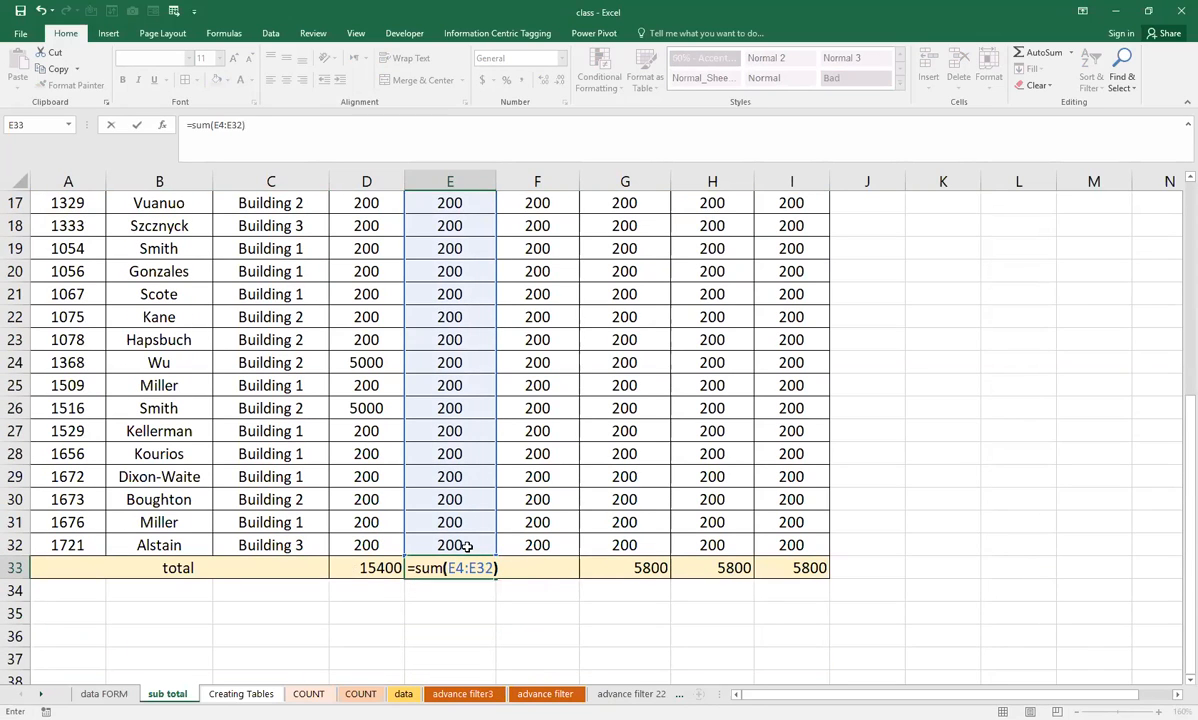
key("Return")
left_click(468, 567)
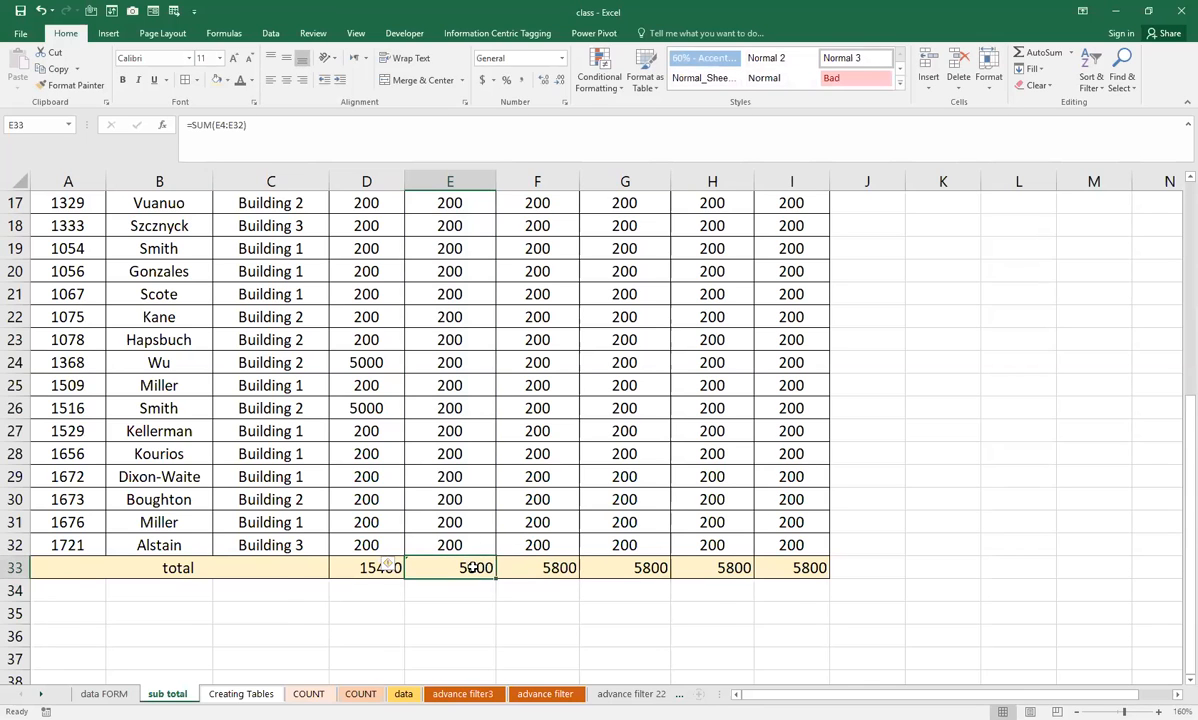
Filter the Location column to show only Building 1.
scroll(468, 520, "up", 6)
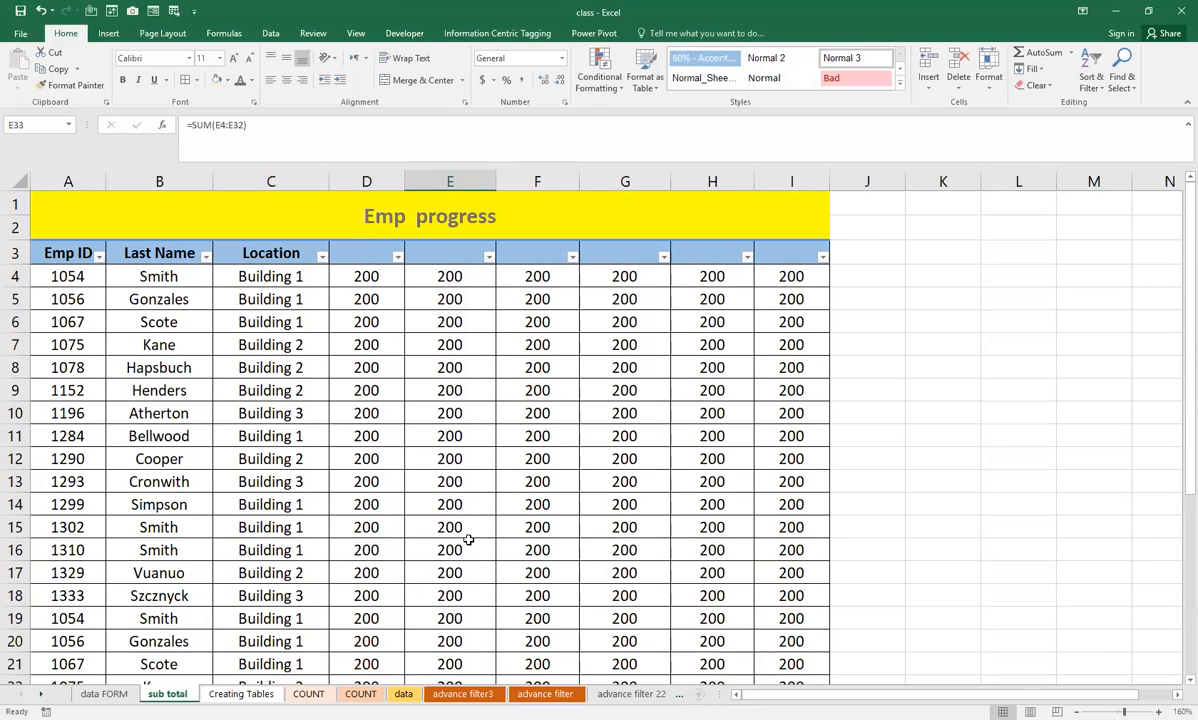
left_click(322, 257)
left_click(376, 395)
left_click(372, 407)
left_click(375, 418)
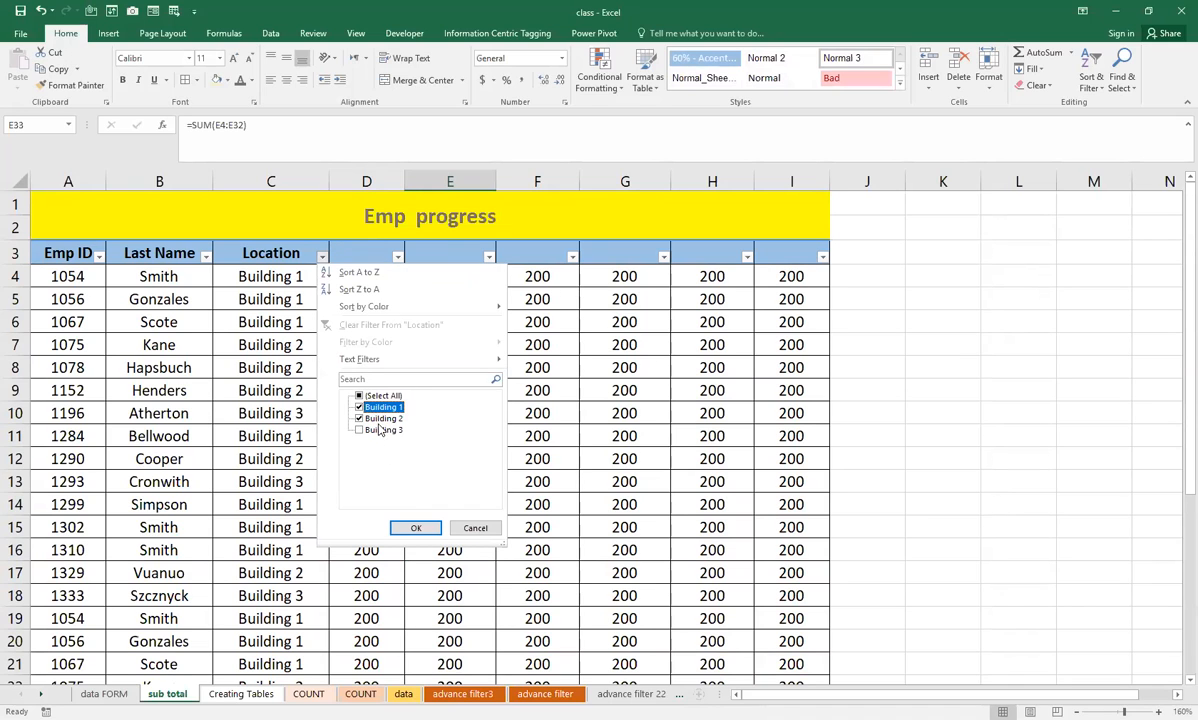
left_click(378, 418)
left_click(413, 528)
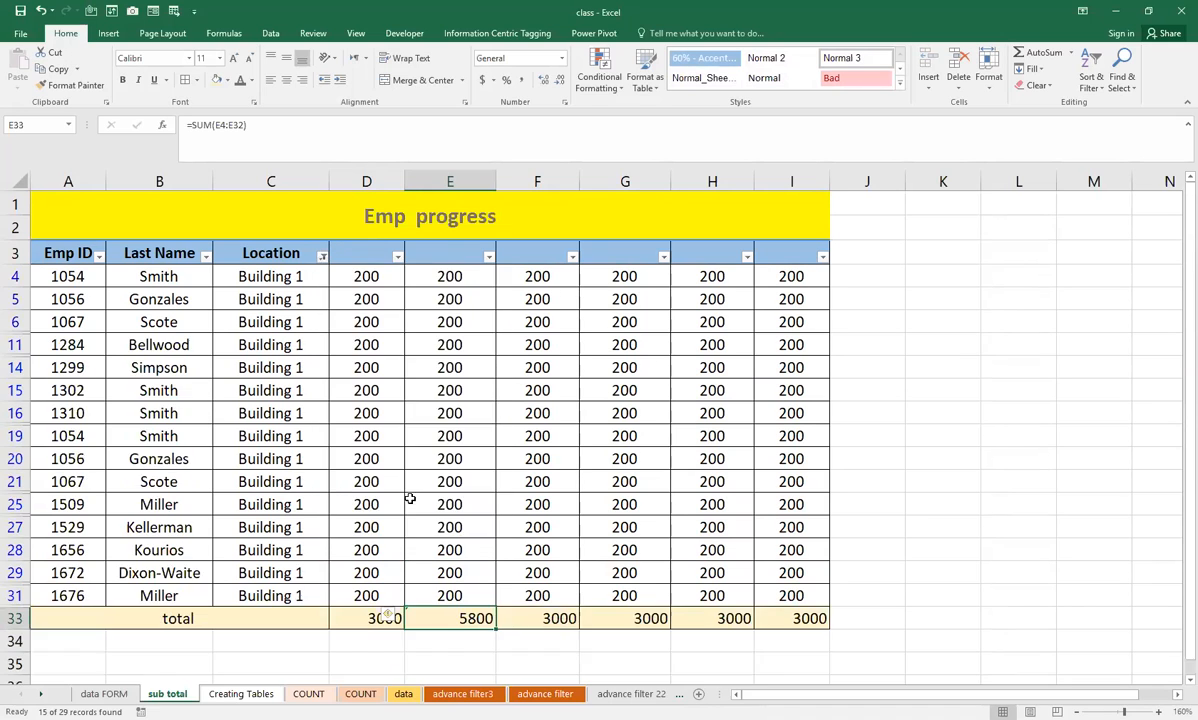
Compare the visible values of columns D and E with the SUBTOTAL result in D33 and the SUM result in E33.
scroll(405, 500, "down", 3)
left_click(370, 541)
scroll(379, 229, "up", 2)
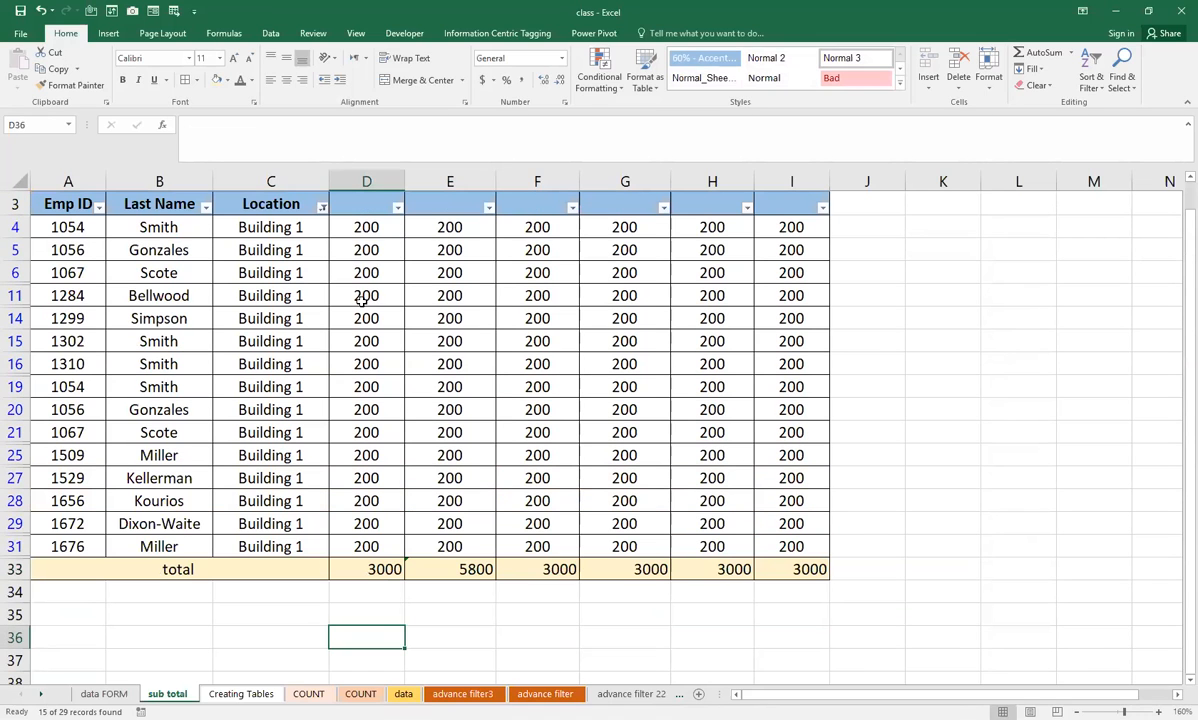
left_click_drag(345, 226, 385, 546)
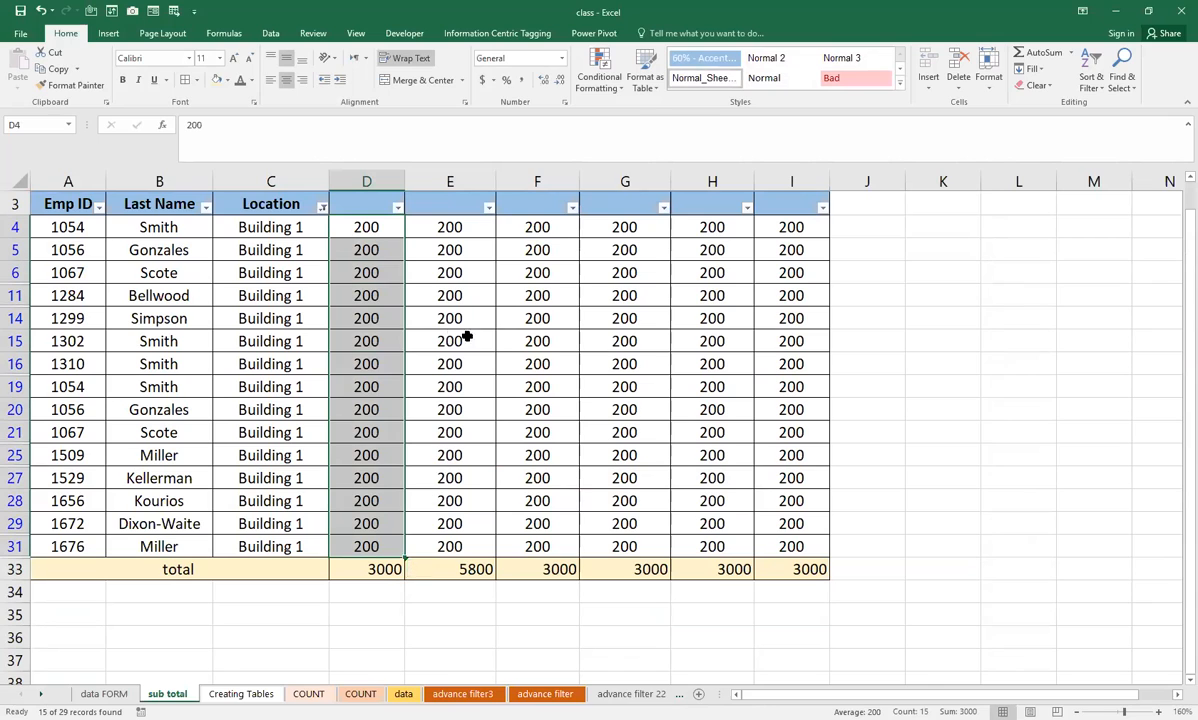
left_click(415, 233)
left_click_drag(447, 257, 437, 545)
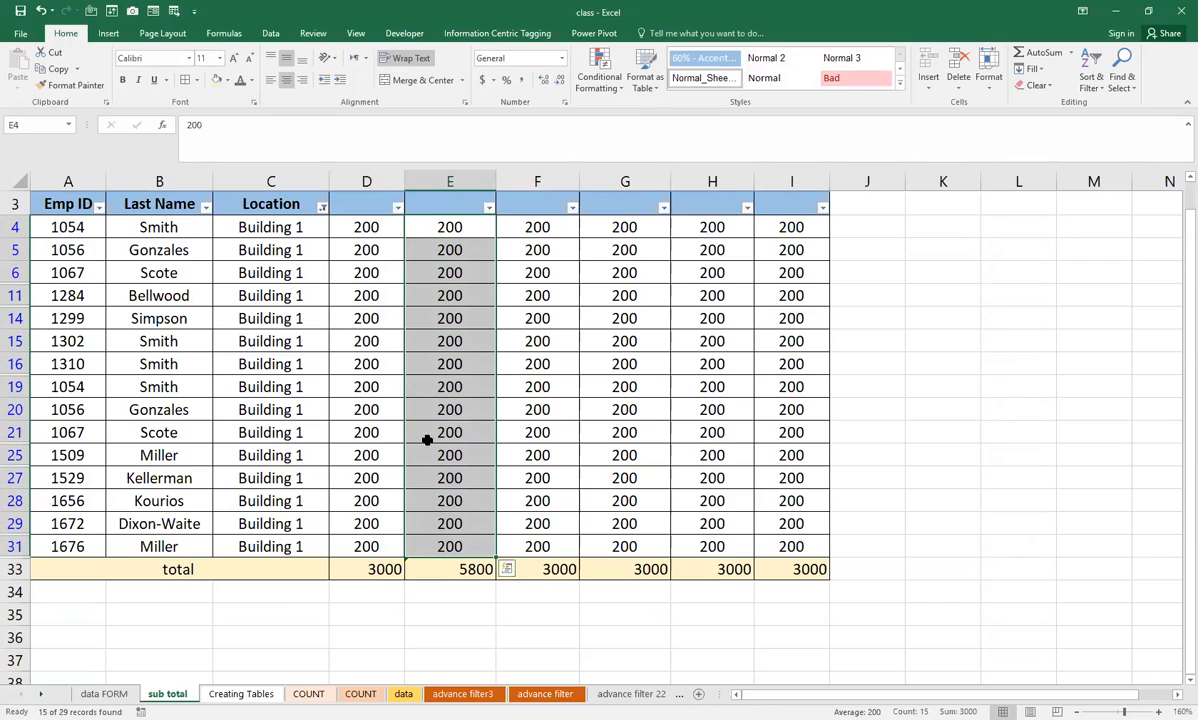
scroll(360, 428, "up", 1)
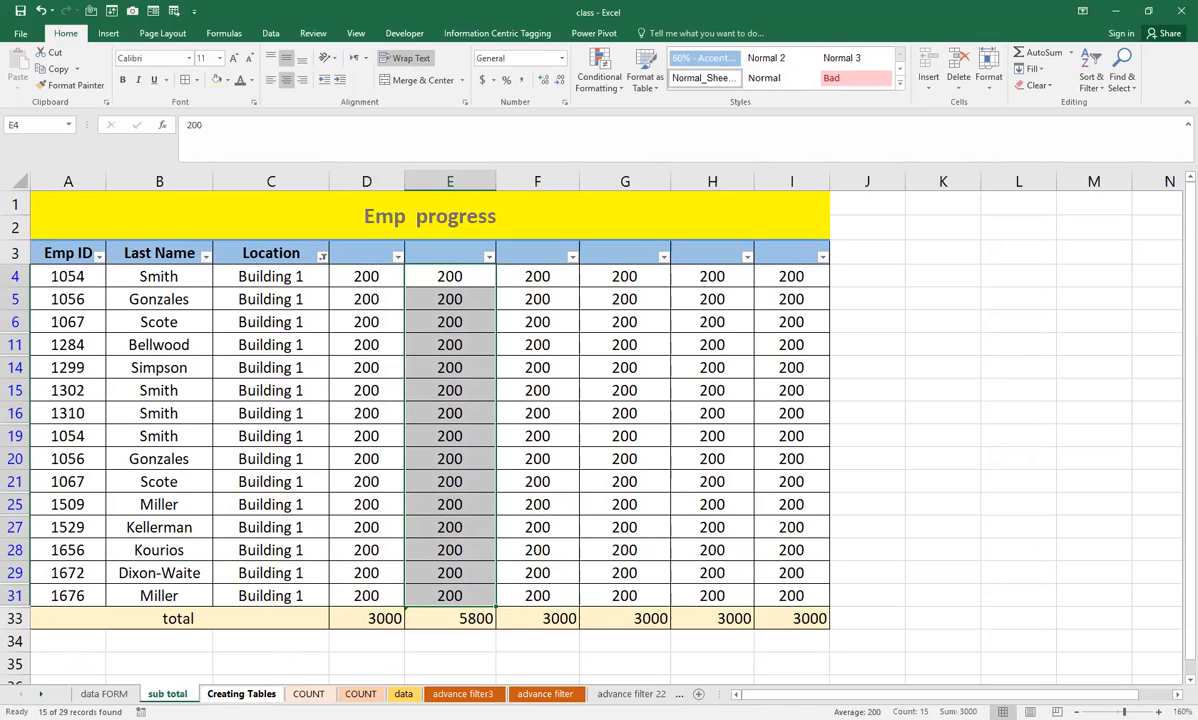
Switch to the Creating Tables sheet and examine the extent of its employee table from header to last row.
left_click(251, 693)
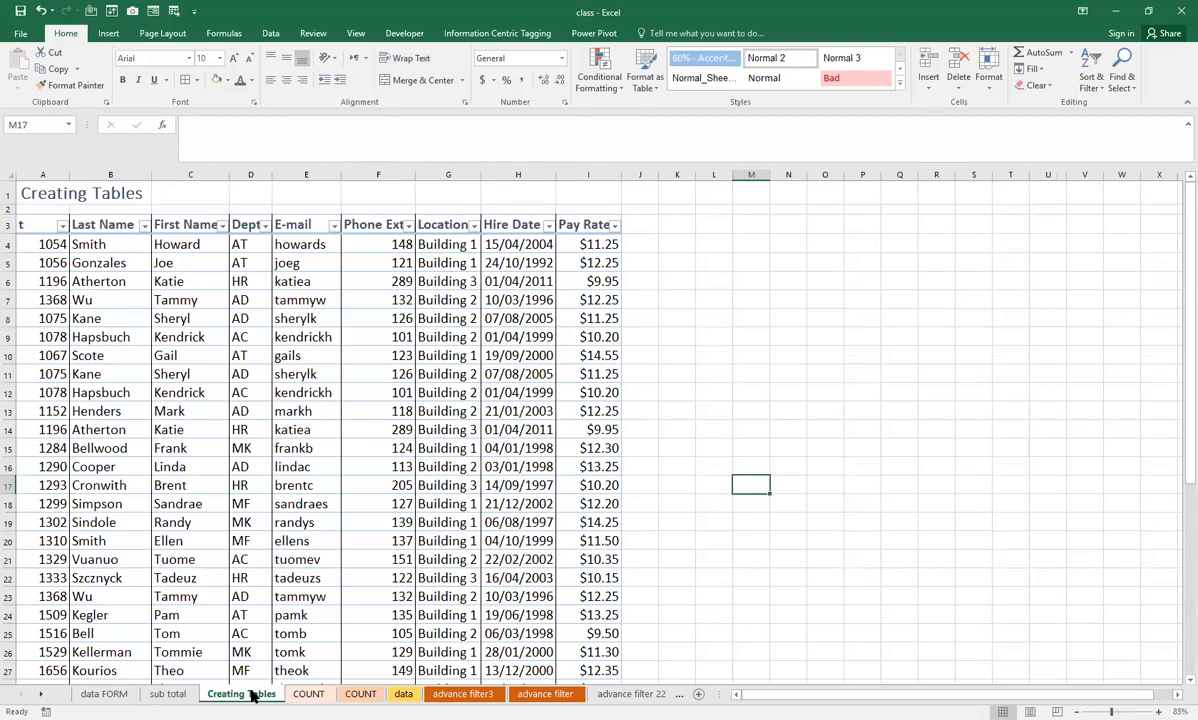
scroll(278, 570, "down", 4)
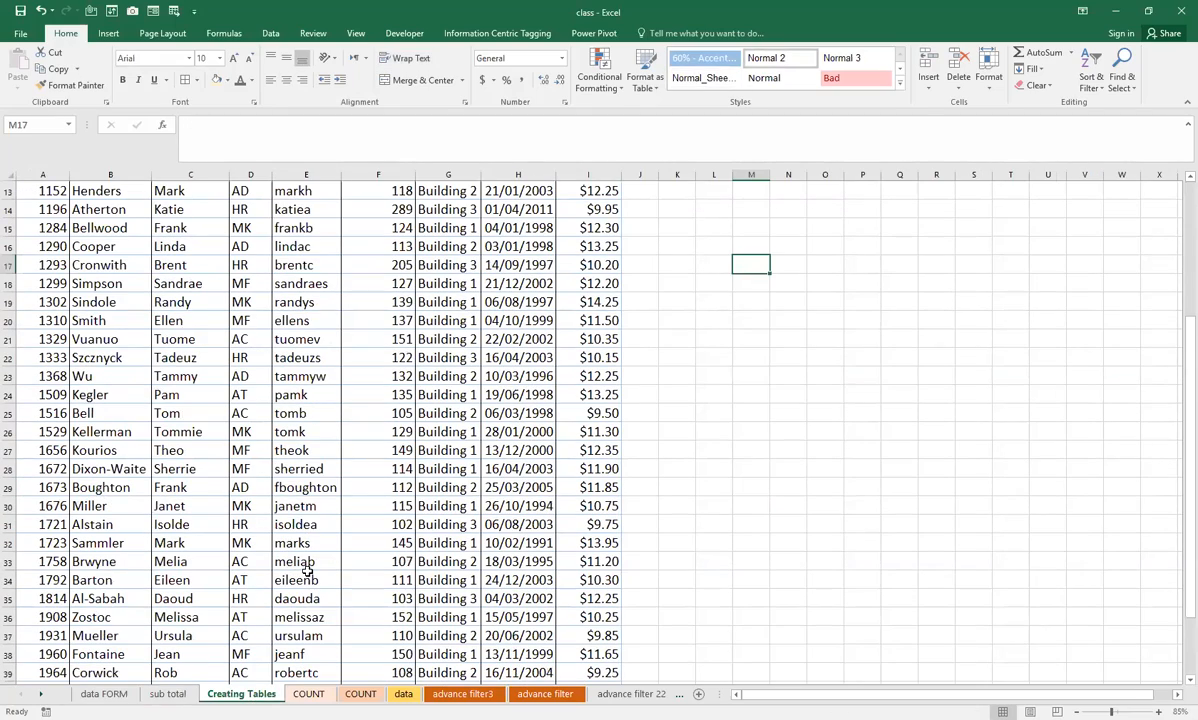
scroll(309, 567, "down", 3)
scroll(300, 562, "up", 7)
left_click_drag(43, 224, 600, 645)
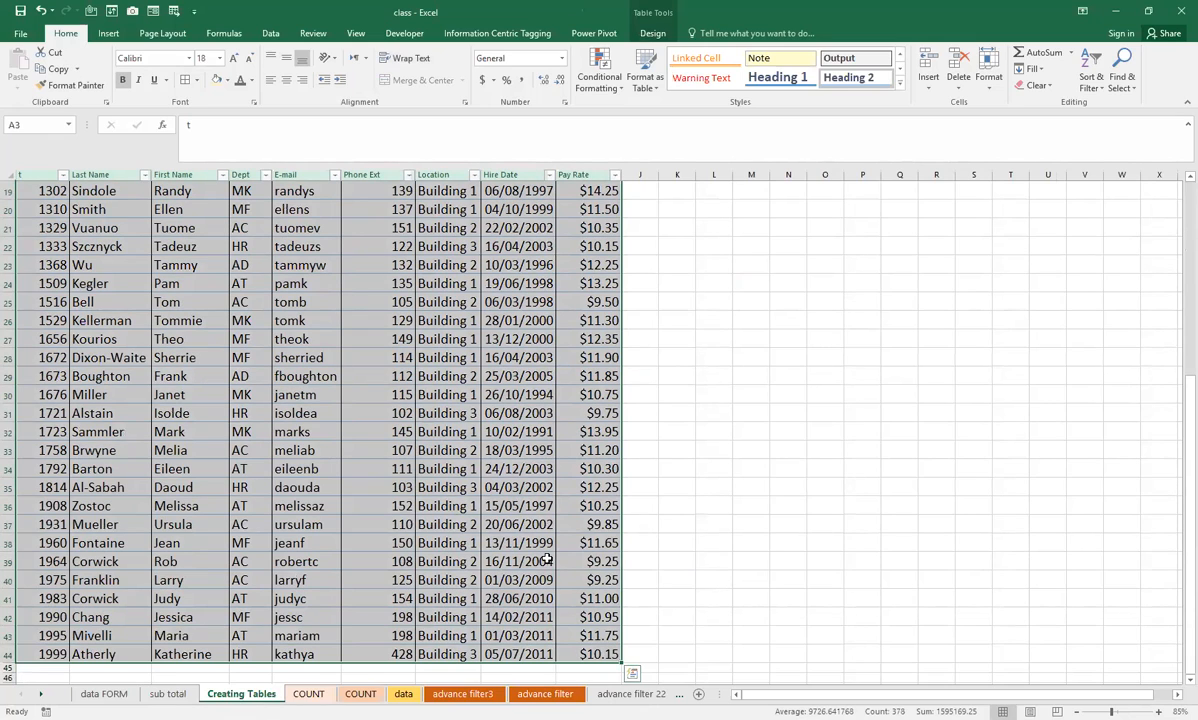
left_click(380, 466)
scroll(303, 449, "up", 6)
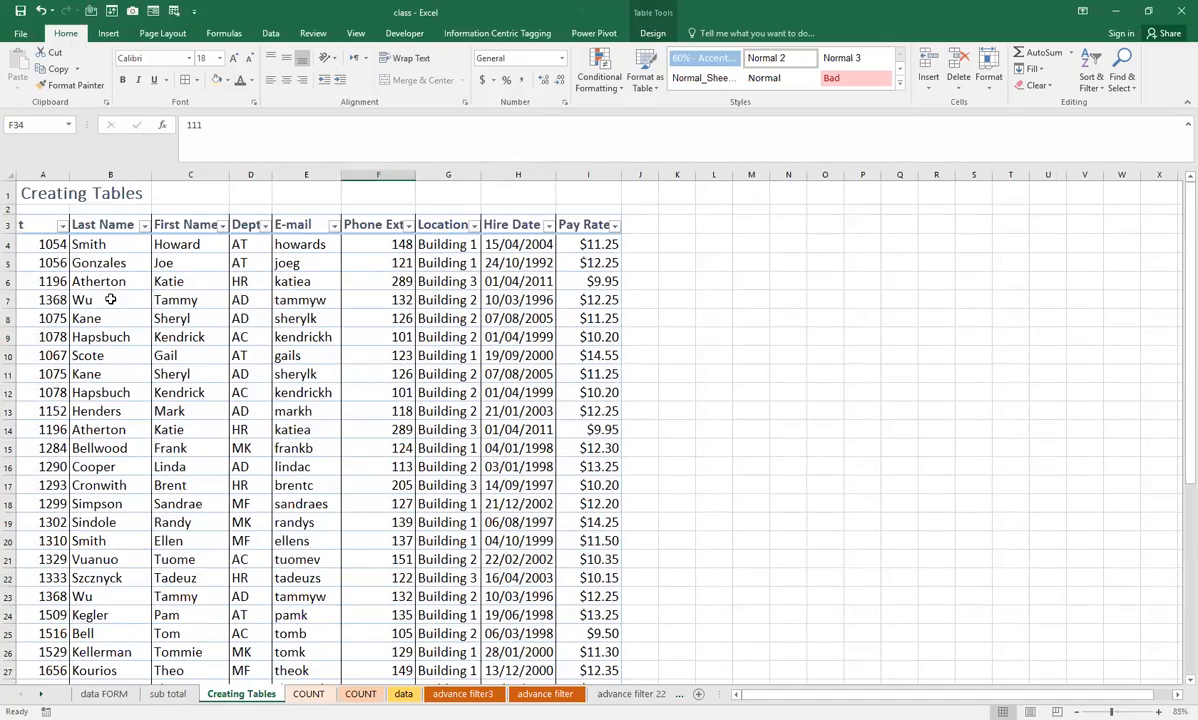
Convert the employee table on the Creating Tables sheet back to a normal range.
left_click_drag(37, 225, 605, 653)
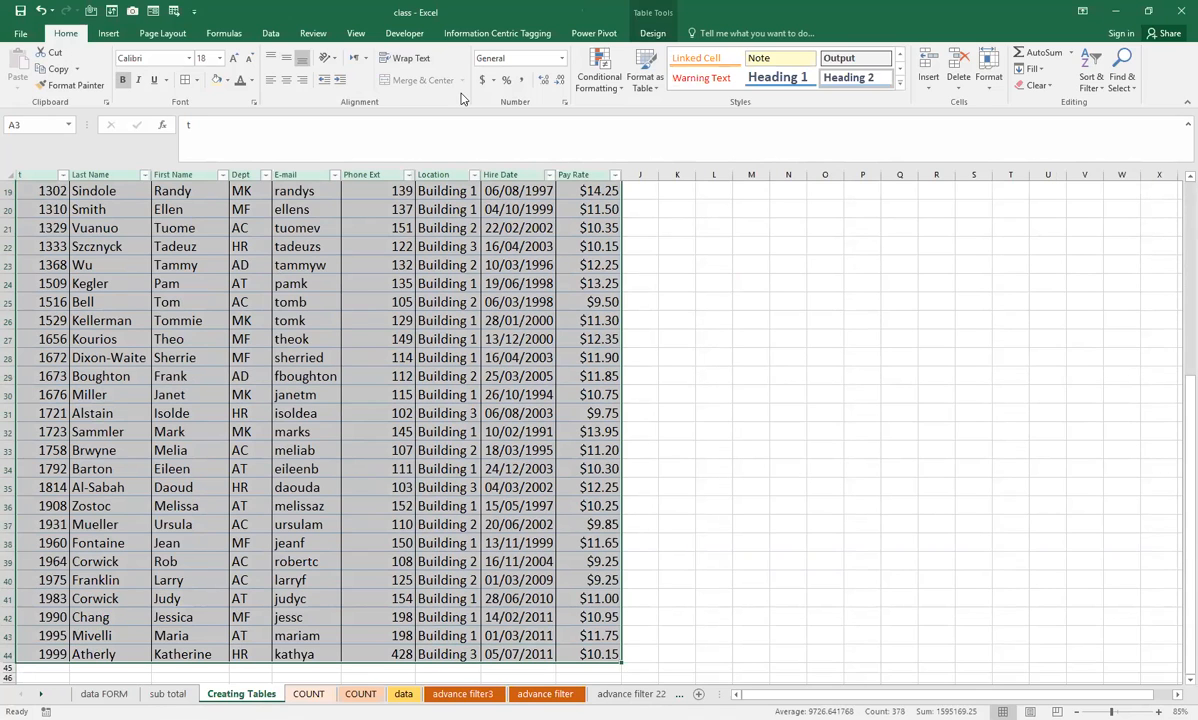
left_click(652, 33)
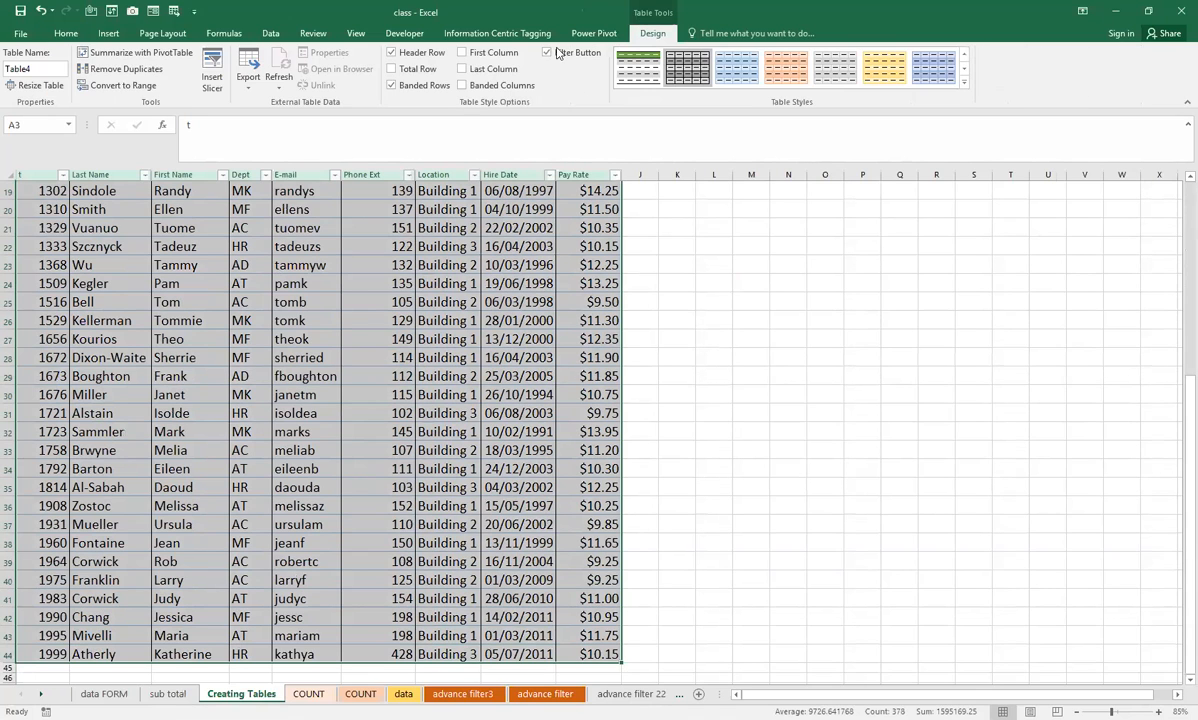
left_click(123, 85)
left_click(578, 407)
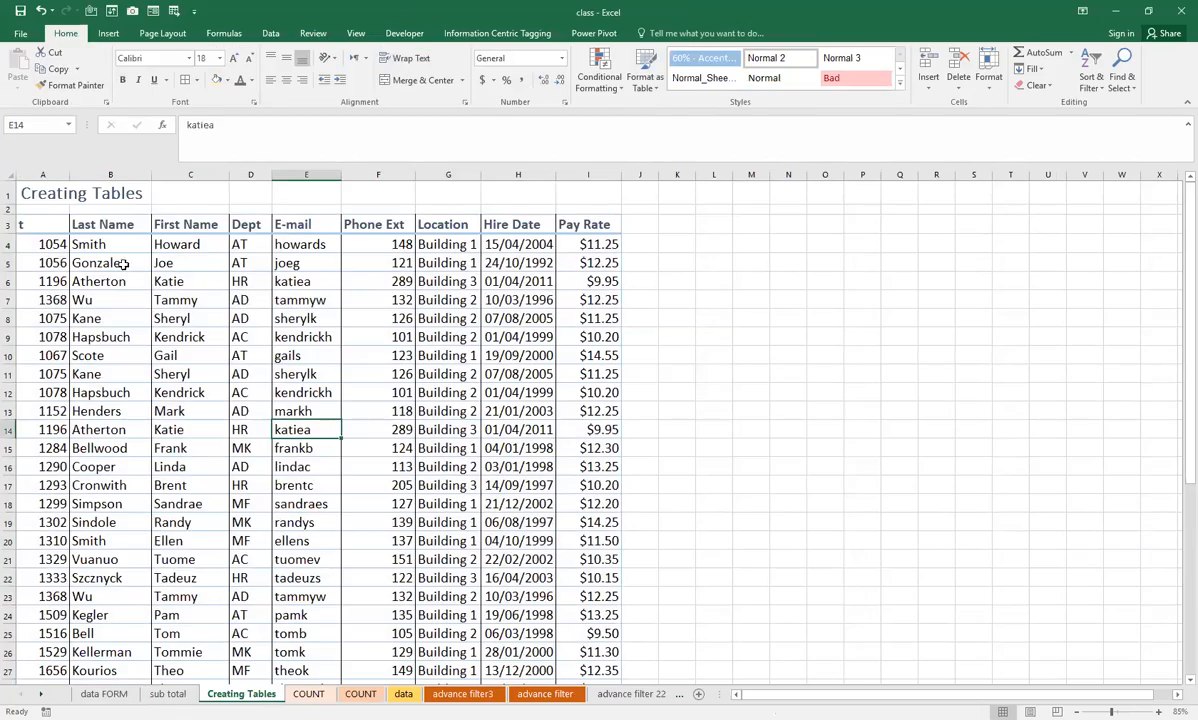
Create a table from the employee data in A3:I44, treating the first row as headers.
left_click_drag(26, 222, 590, 660)
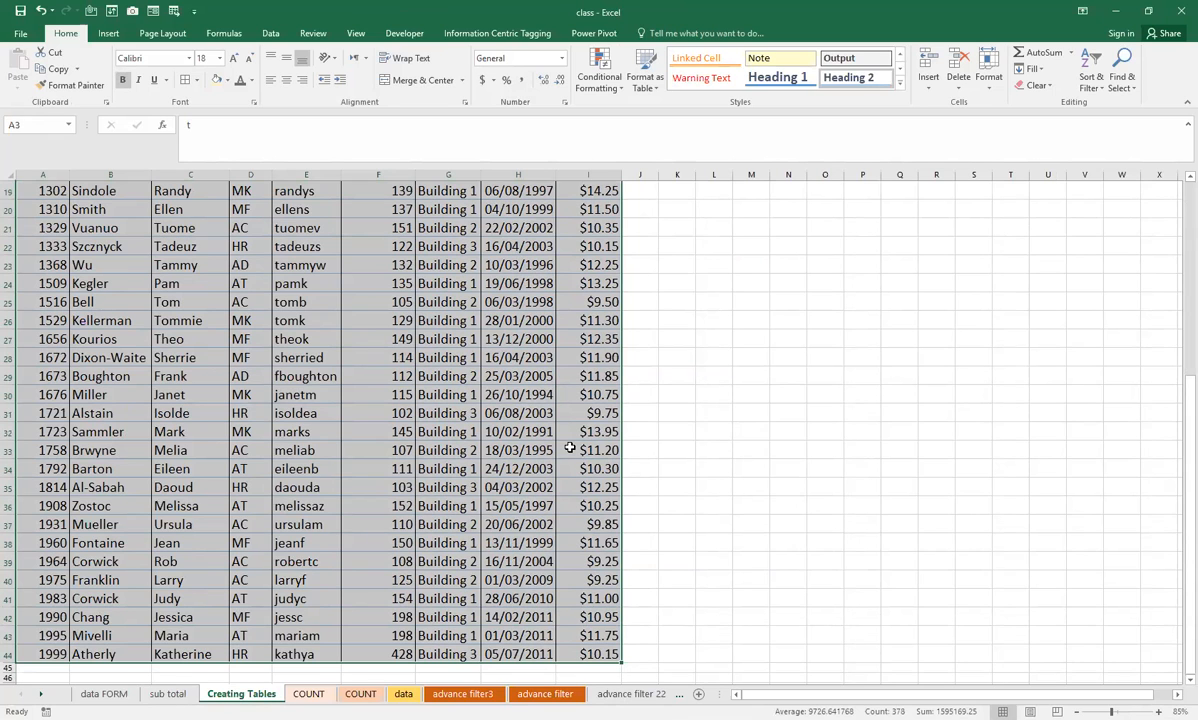
key("ctrl+t")
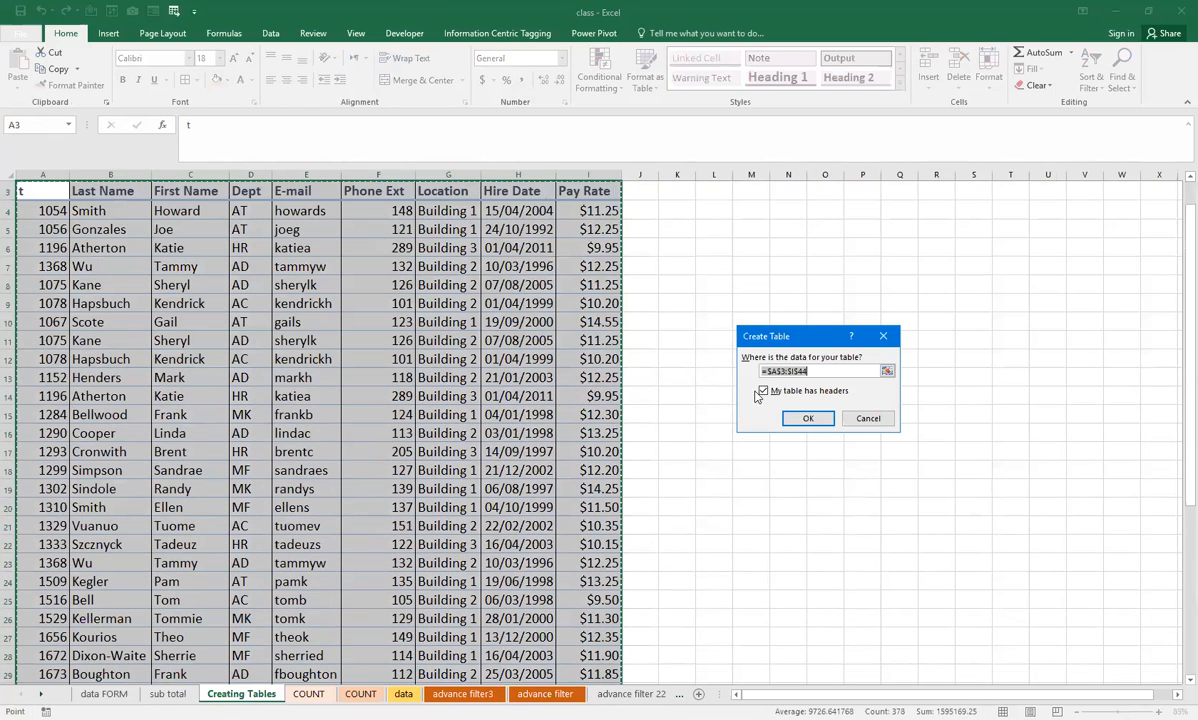
left_click_drag(770, 342, 695, 348)
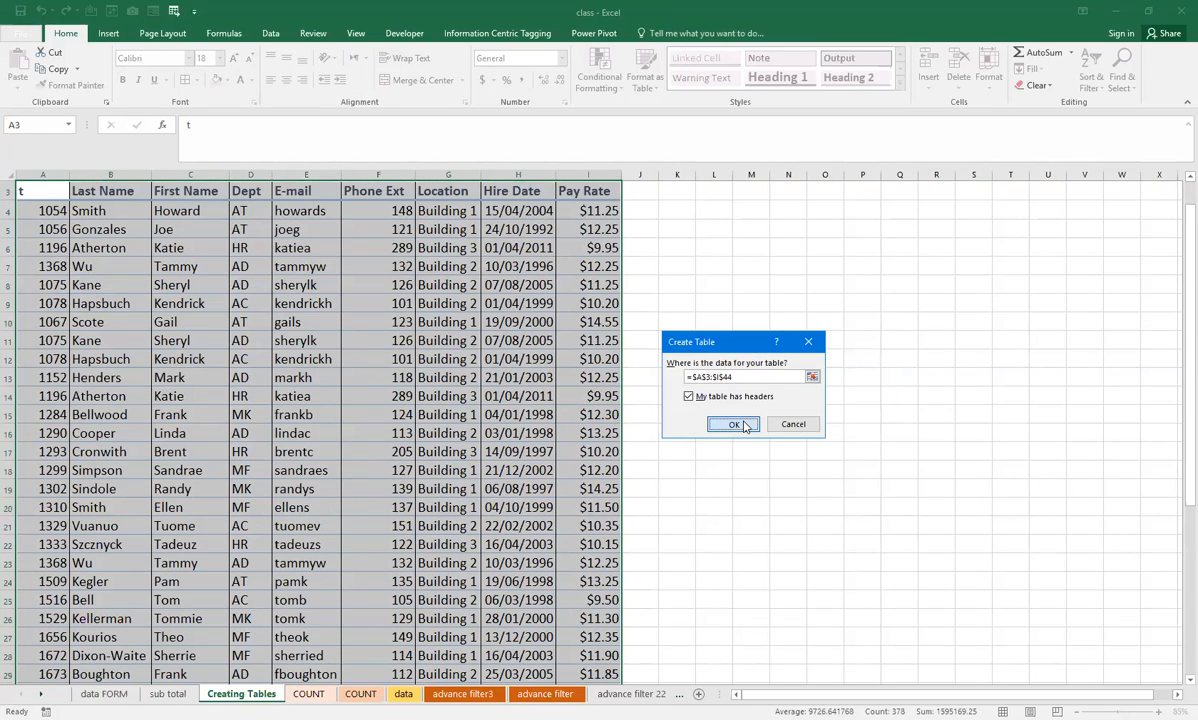
left_click(734, 424)
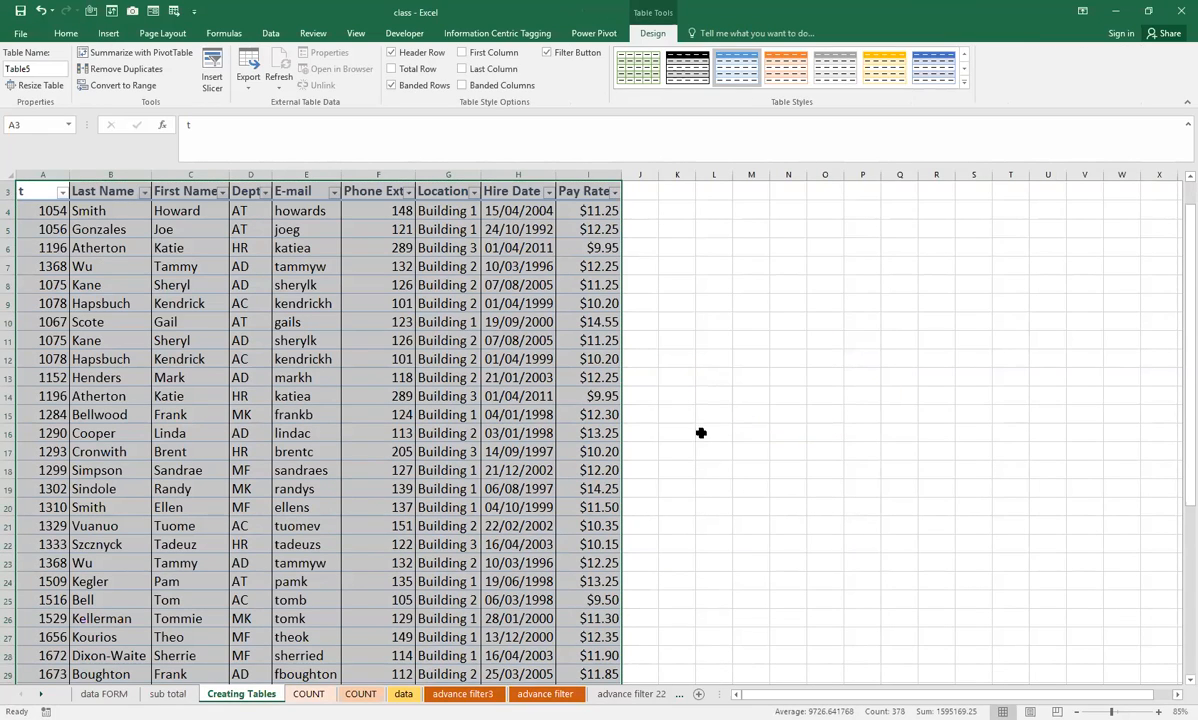
scroll(146, 430, "up", 1)
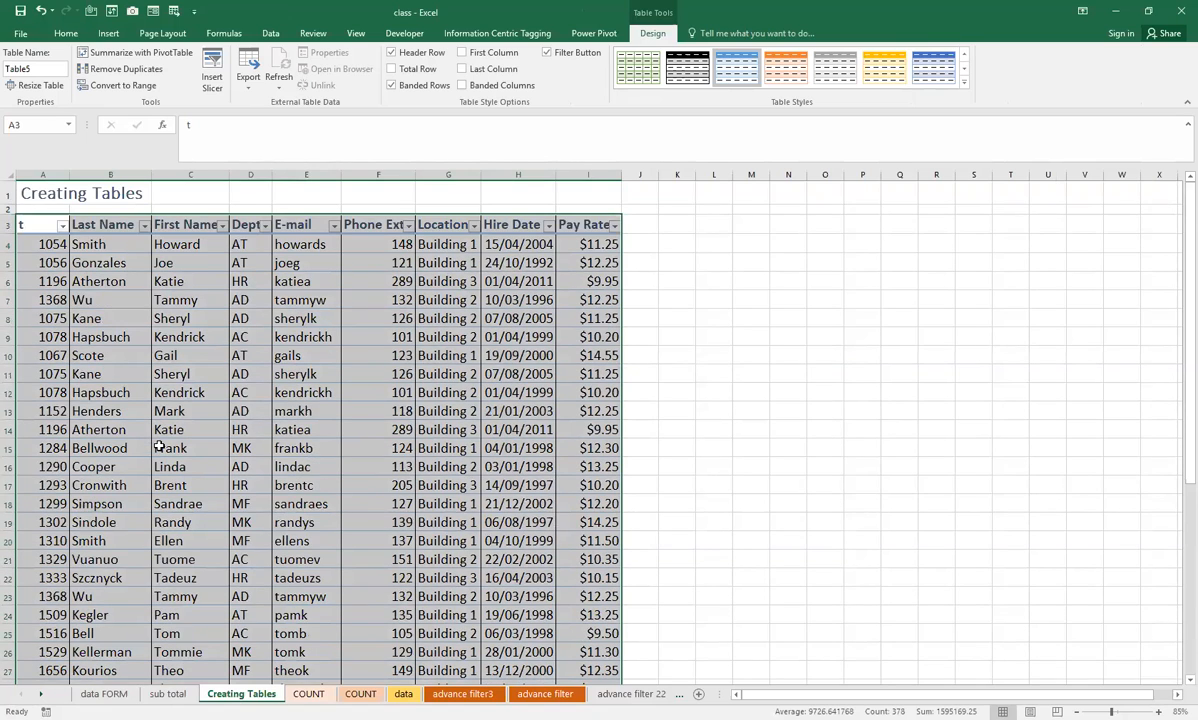
scroll(152, 448, "down", 3)
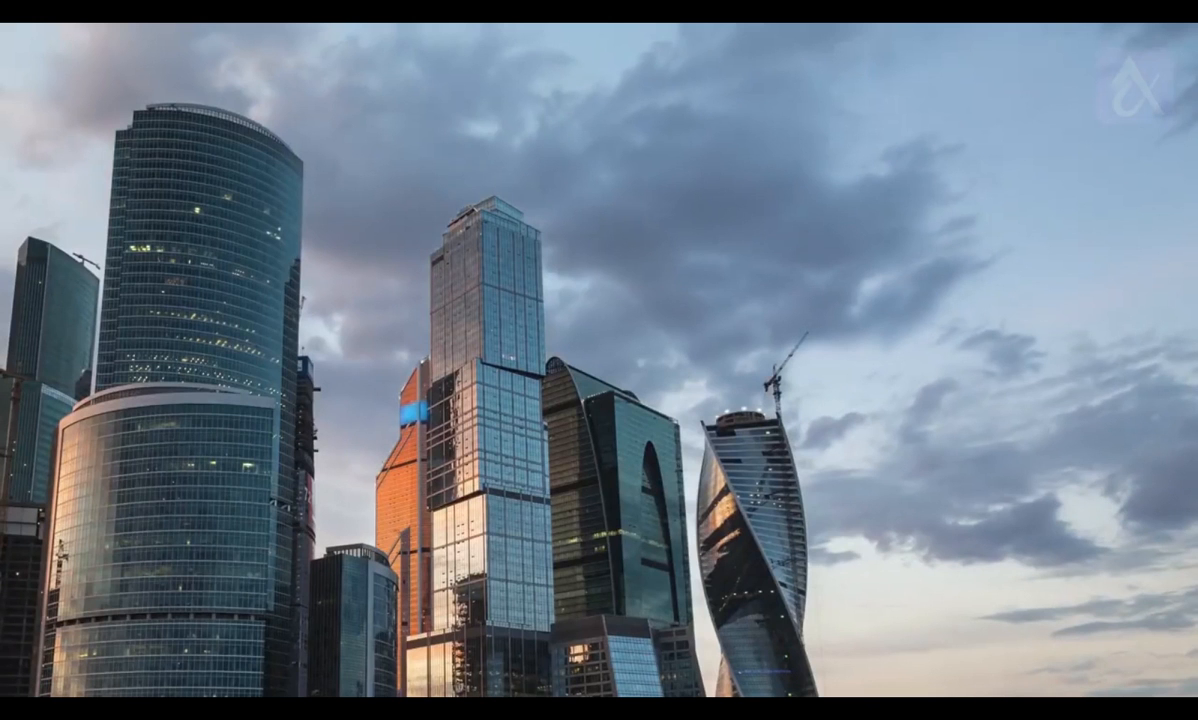